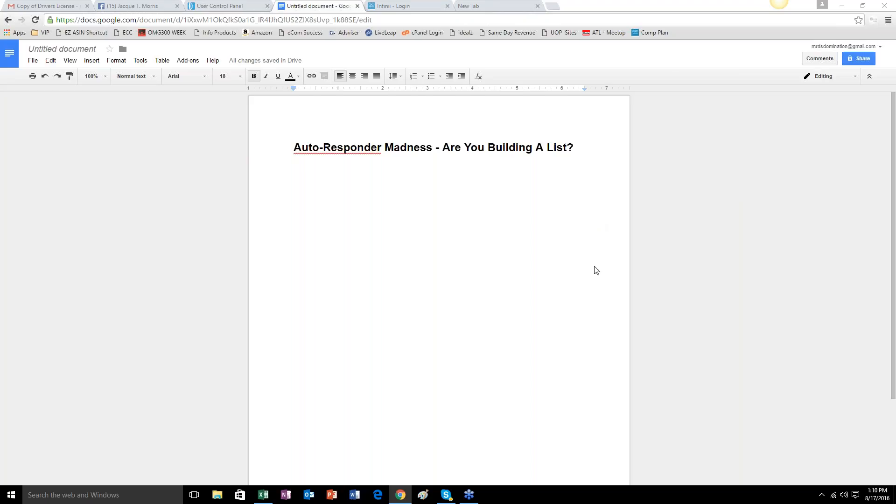
Start a dash bullet list below the title with "Question -" as its first entry, leaving a blank line between.
{"action": "left_click", "coordinate": [569, 154]}
{"action": "key", "text": "Return"}
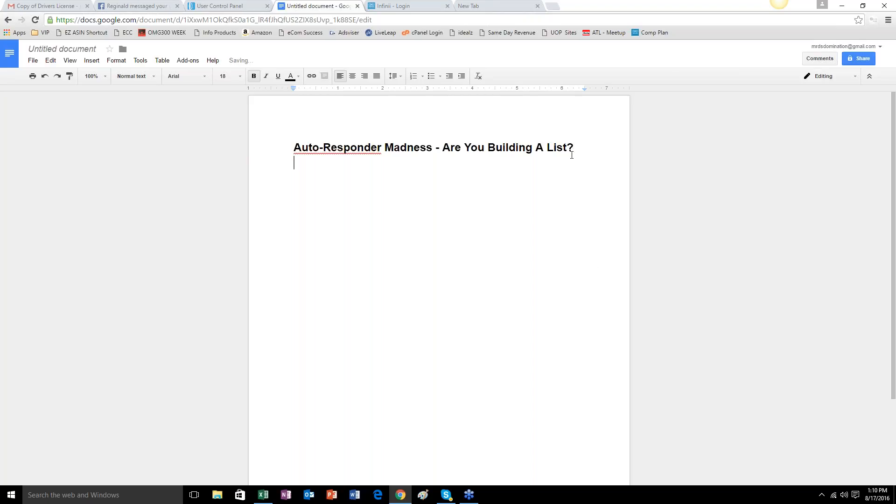
{"action": "key", "text": "Return"}
{"action": "key", "text": "Tab"}
{"action": "type", "text": "-"}
{"action": "type", "text": " Ques"}
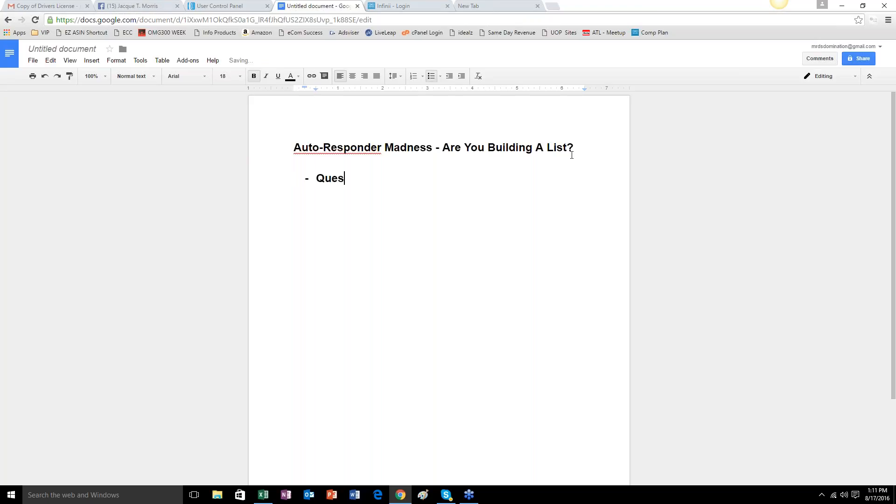
{"action": "type", "text": "tions"}
{"action": "key", "text": "BackSpace"}
{"action": "type", "text": "-"}
{"action": "left_click", "coordinate": [254, 77]}
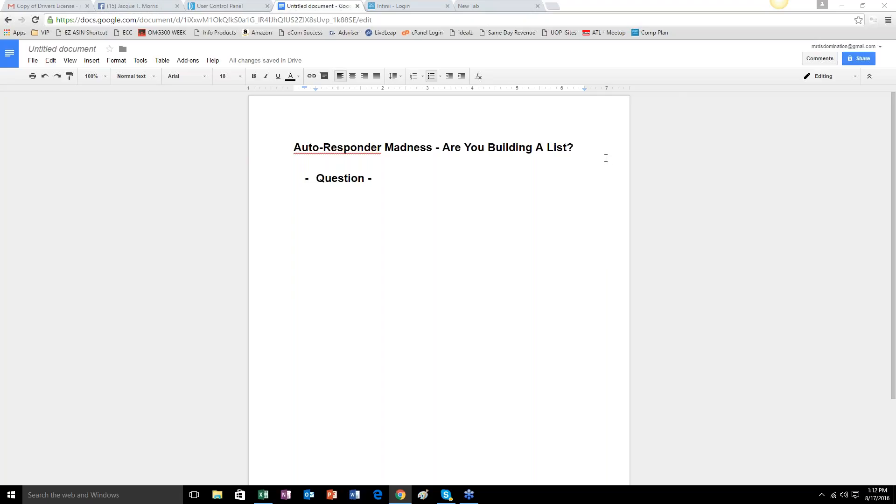
Complete the Question bullet with a bold "70%" followed by "of our audience says yes to the LIST!" in regular weight.
{"action": "double_click", "coordinate": [392, 183]}
{"action": "type", "text": "70%"}
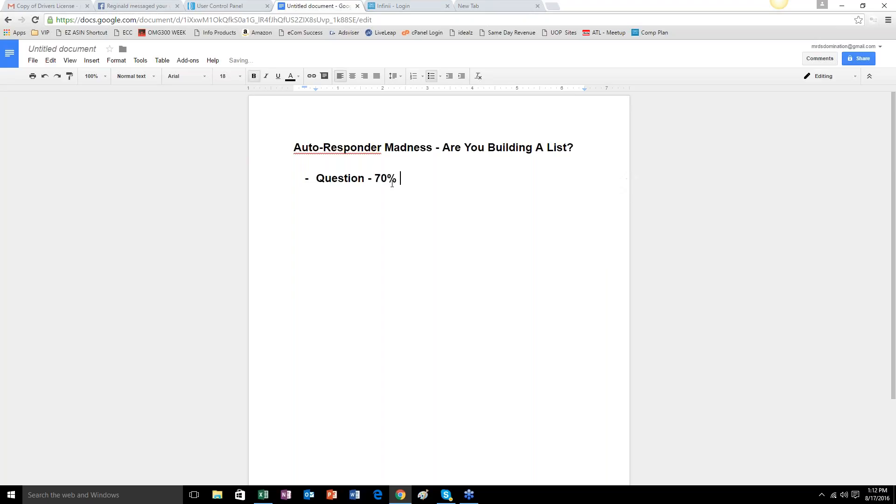
{"action": "left_click", "coordinate": [254, 76]}
{"action": "type", "text": "of our a"}
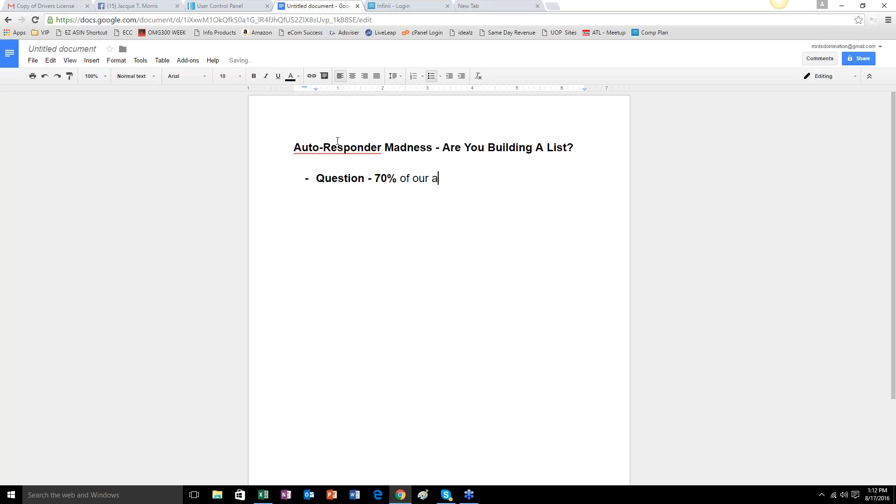
{"action": "type", "text": "udience sy"}
{"action": "key", "text": "BackSpace"}
{"action": "type", "text": "ays yes"}
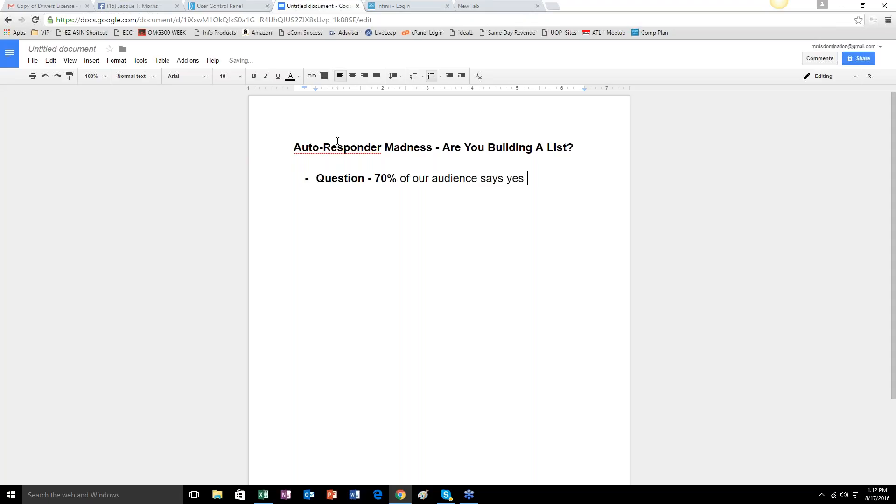
{"action": "type", "text": " to theLIST"}
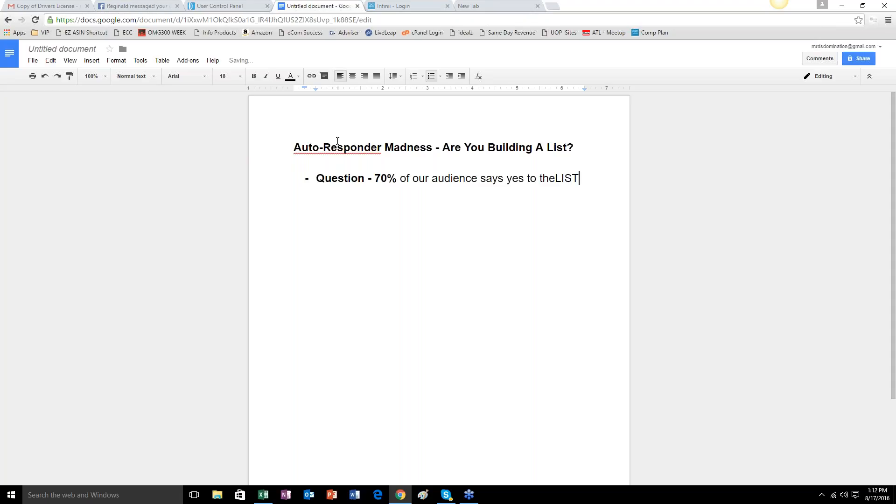
{"action": "key", "text": "BackSpace"}
{"action": "key", "text": "BackSpace"}
{"action": "key", "text": "BackSpace"}
{"action": "key", "text": "BackSpace"}
{"action": "type", "text": "LIST!"}
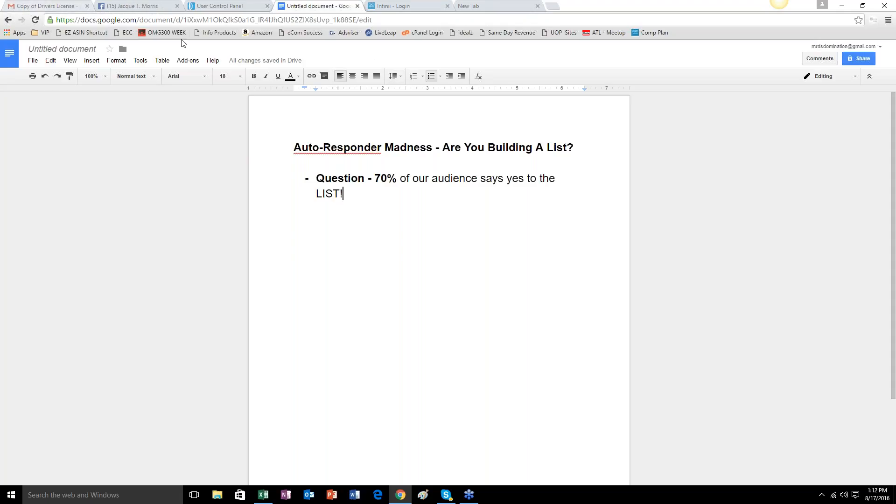
Switch to Gmail, return to the inbox and open a new message in the enlarged compose view.
{"action": "left_click", "coordinate": [48, 6]}
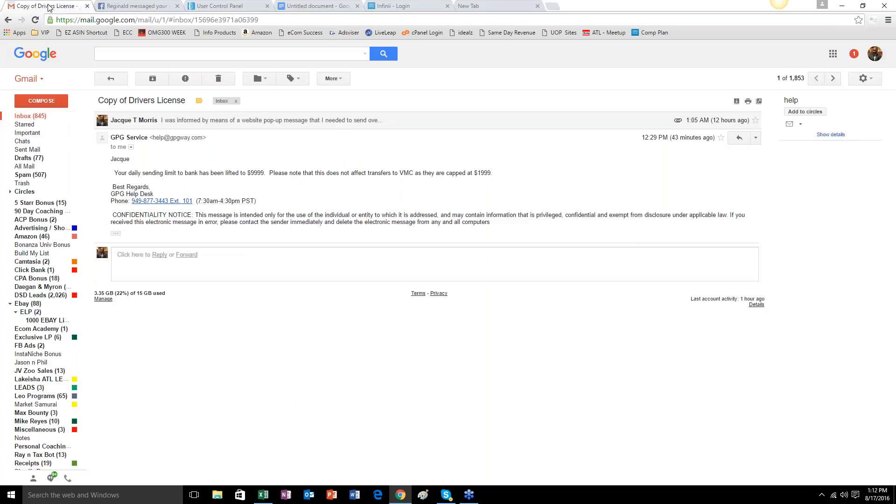
{"action": "left_click", "coordinate": [31, 117]}
{"action": "left_click", "coordinate": [41, 101]}
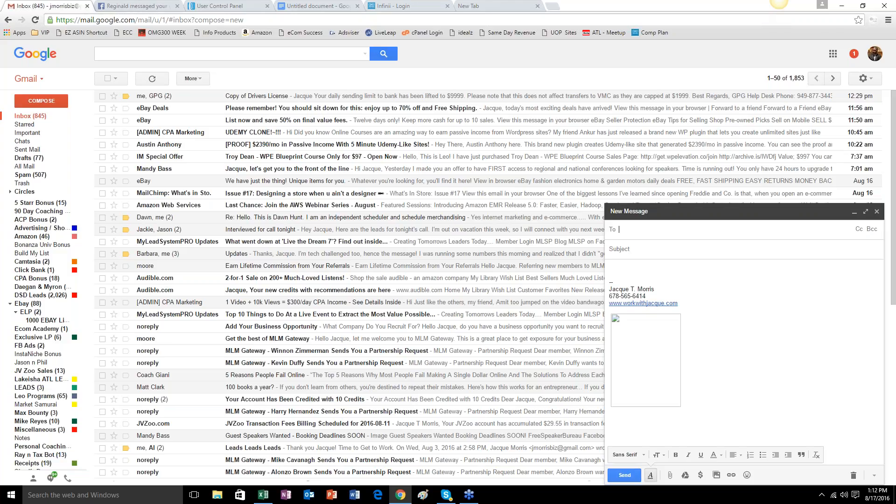
{"action": "left_click", "coordinate": [865, 211]}
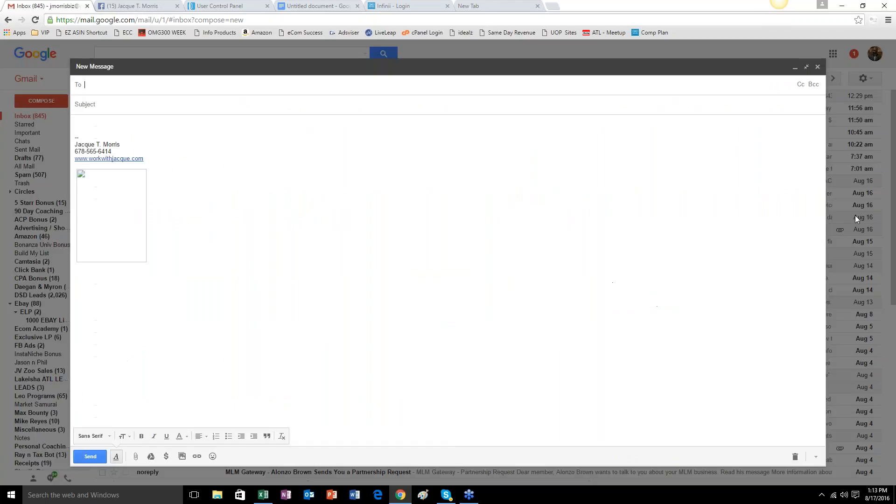
Delete the signature image and the signature text from the message body.
{"action": "left_click", "coordinate": [98, 203]}
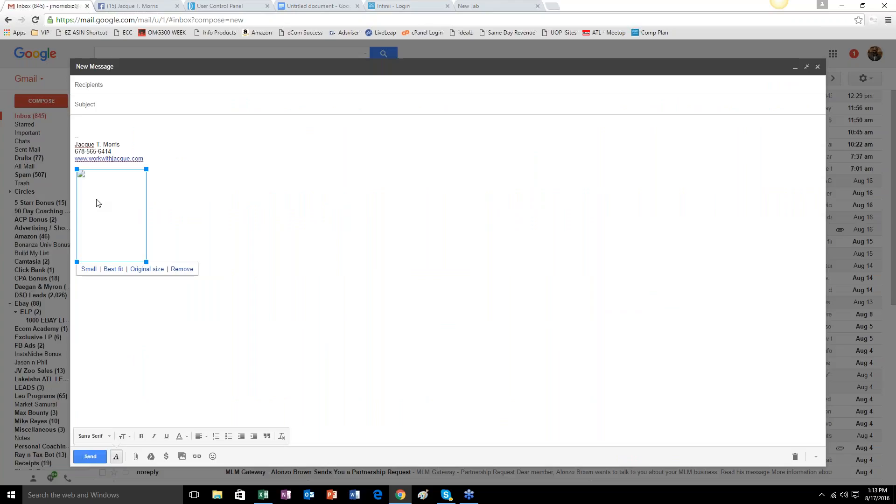
{"action": "key", "text": "Delete"}
{"action": "left_click_drag", "start_coordinate": [149, 161], "coordinate": [75, 136]}
{"action": "key", "text": "Delete"}
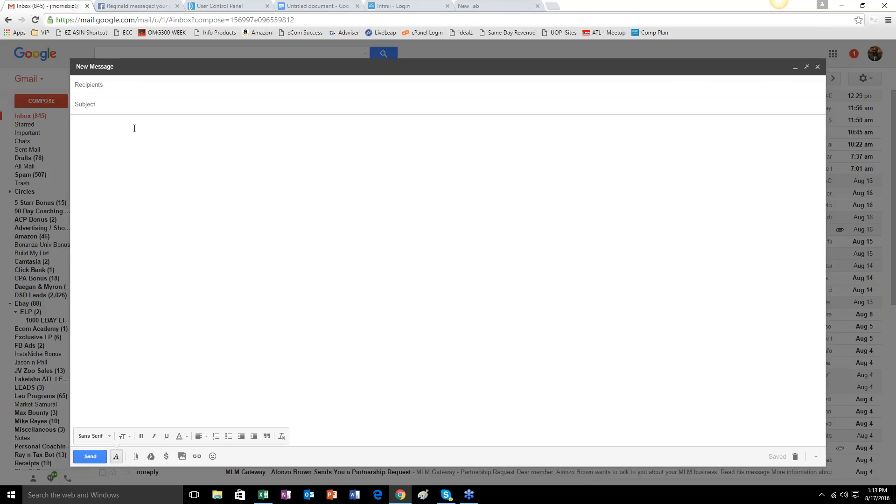
Enter "hey ....take a look at this ASAP!" as the message subject.
{"action": "left_click", "coordinate": [134, 107]}
{"action": "left_click", "coordinate": [134, 106]}
{"action": "type", "text": "hey ....take a look at this ASAP!"}
Add the sender's own Gmail address as the message recipient.
{"action": "left_click", "coordinate": [144, 85]}
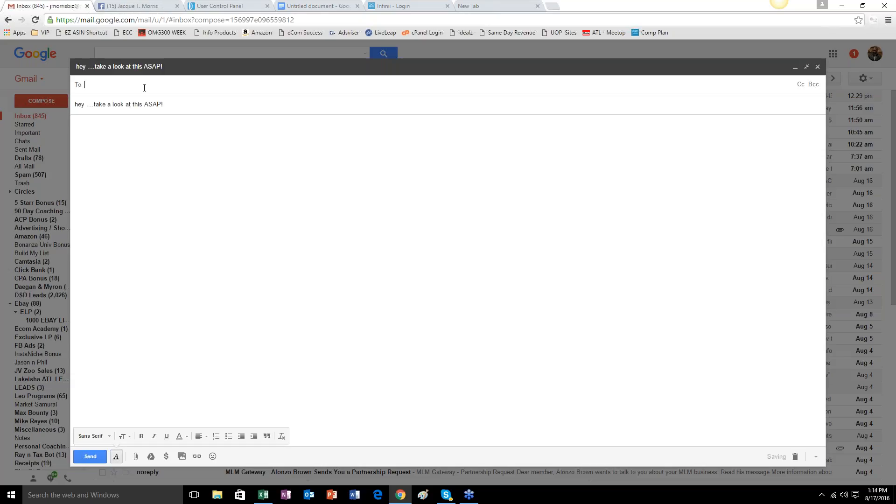
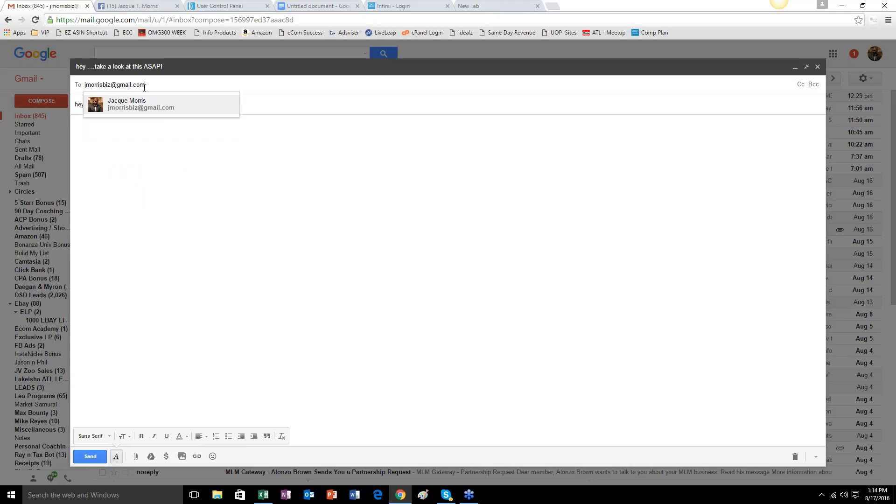
{"action": "key", "text": "Return"}
Show the Bcc field in the message's recipient area.
{"action": "left_click", "coordinate": [814, 85]}
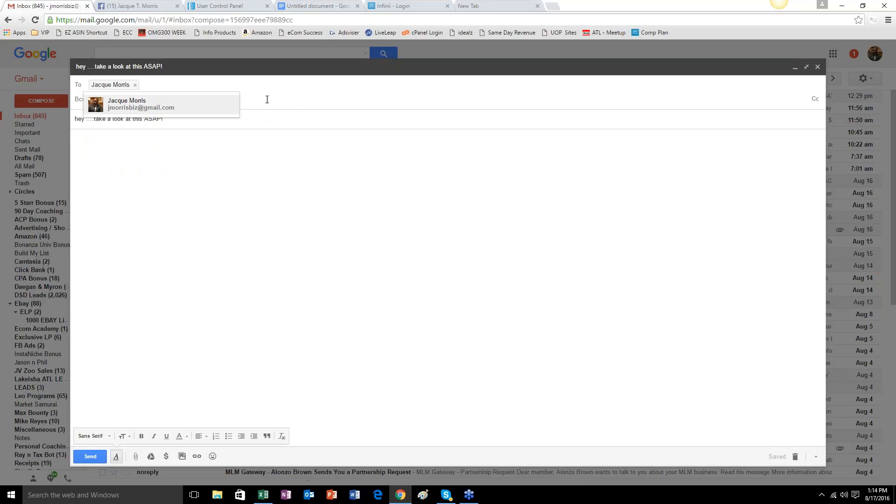
{"action": "left_click", "coordinate": [286, 123]}
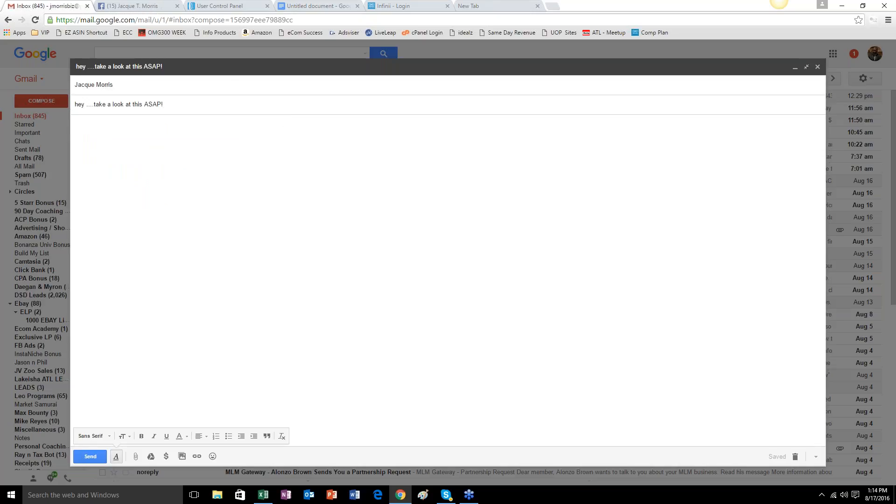
{"action": "left_click", "coordinate": [784, 90]}
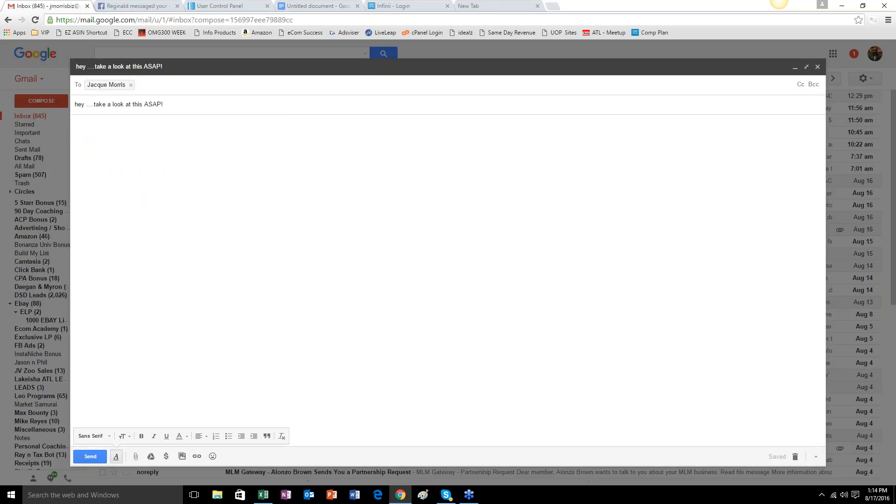
{"action": "left_click", "coordinate": [813, 86]}
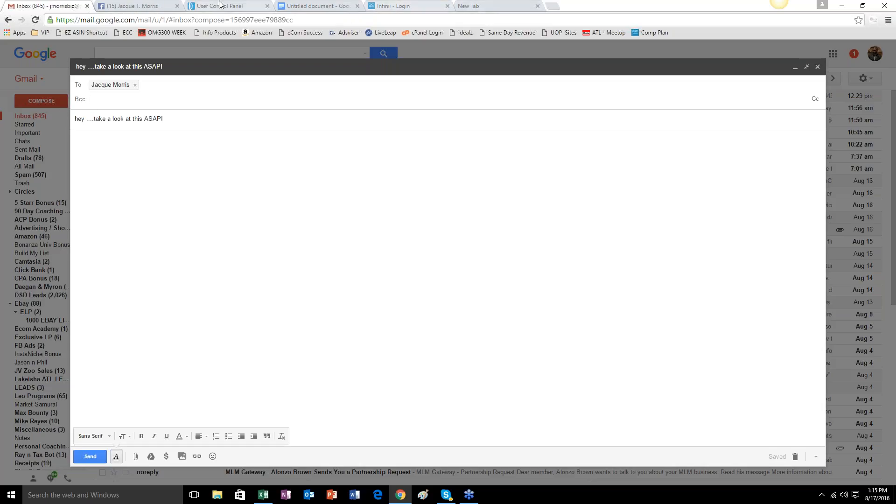
Switch back to the Google Docs document and add the bullet "Professional Auto-Responder Service (Aweber)".
{"action": "left_click", "coordinate": [289, 6]}
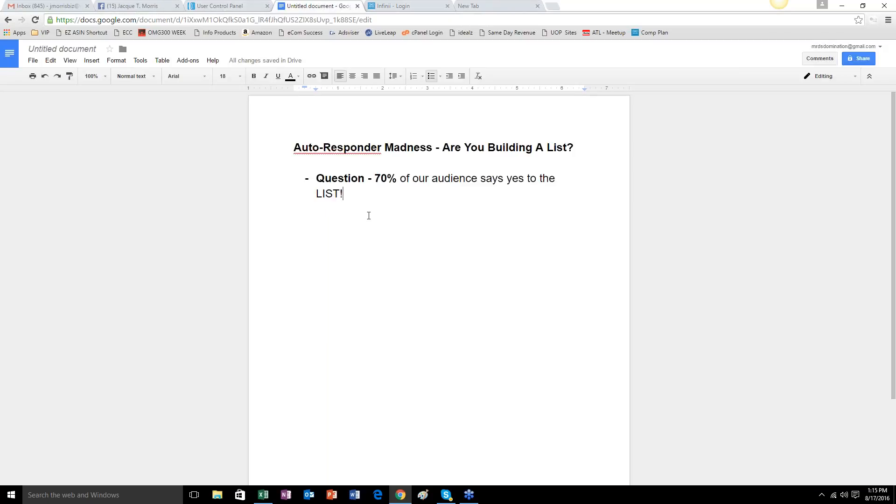
{"action": "key", "text": "Return"}
{"action": "type", "text": "Pr"}
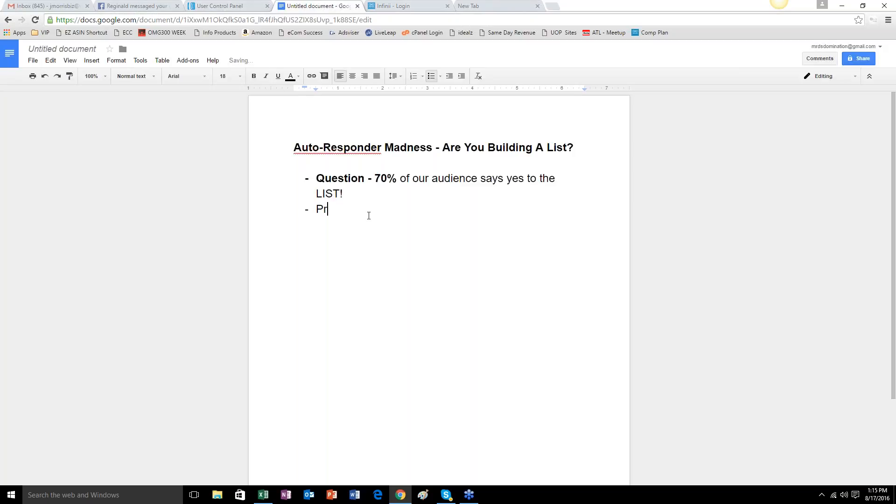
{"action": "type", "text": "ofessional Auto"}
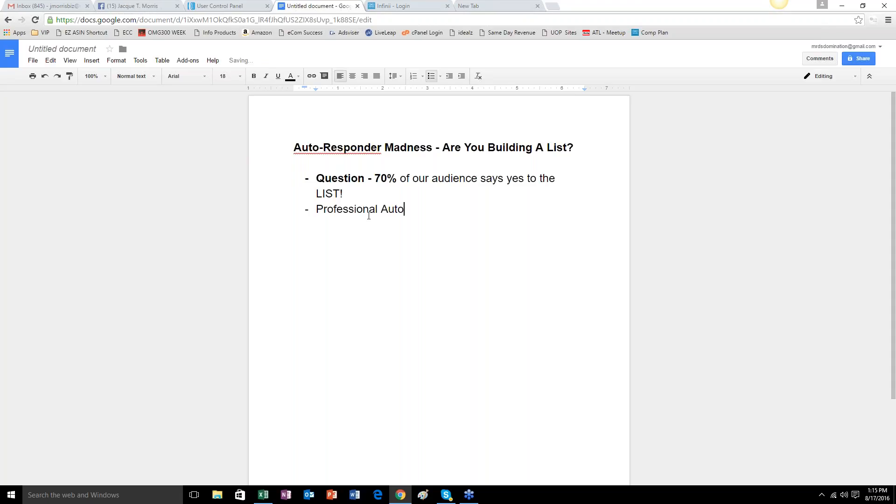
{"action": "type", "text": "-REsponder"}
{"action": "key", "text": "BackSpace"}
{"action": "key", "text": "BackSpace"}
{"action": "key", "text": "BackSpace"}
{"action": "key", "text": "BackSpace"}
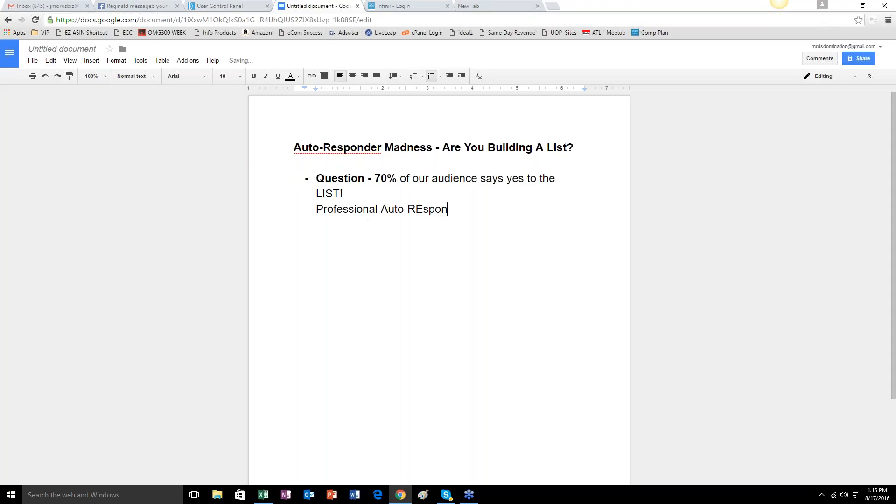
{"action": "key", "text": "BackSpace"}
{"action": "key", "text": "BackSpace"}
{"action": "key", "text": "BackSpace"}
{"action": "key", "text": "BackSpace"}
{"action": "key", "text": "BackSpace"}
{"action": "type", "text": "esponder "}
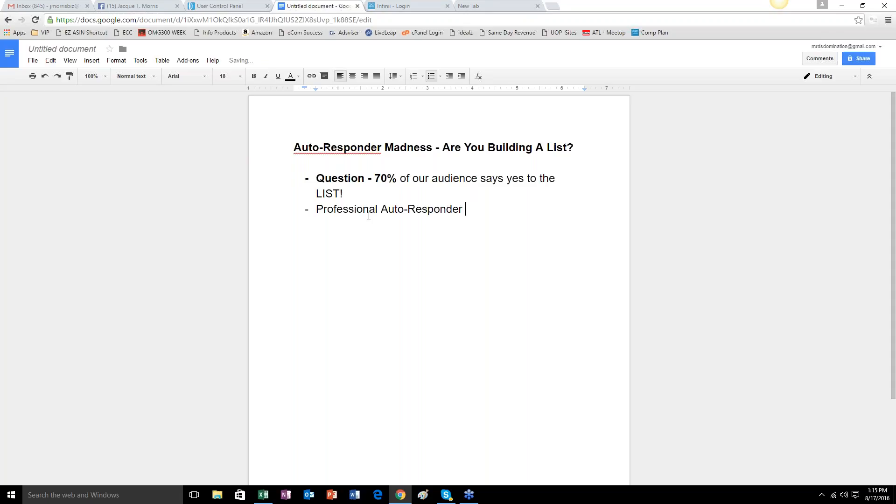
{"action": "type", "text": "Service (Aweber)"}
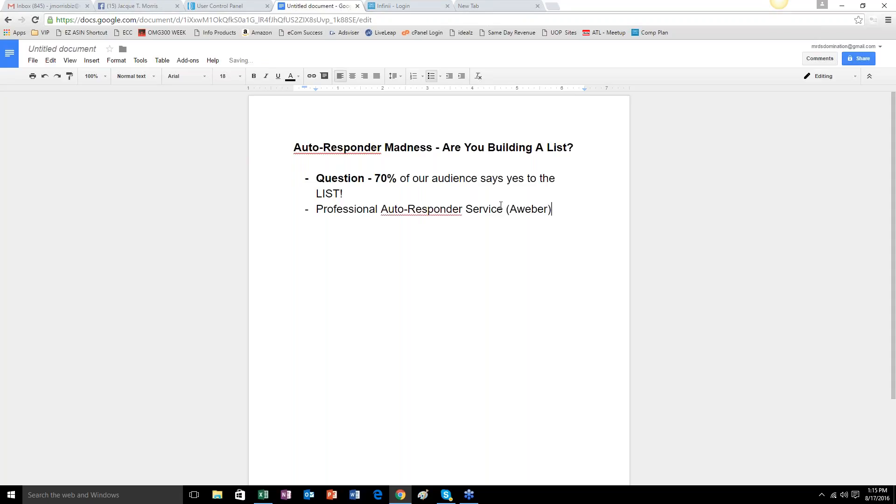
Make "(Aweber)" bold and start a new bullet below it in regular weight.
{"action": "left_click_drag", "start_coordinate": [506, 209], "coordinate": [562, 208]}
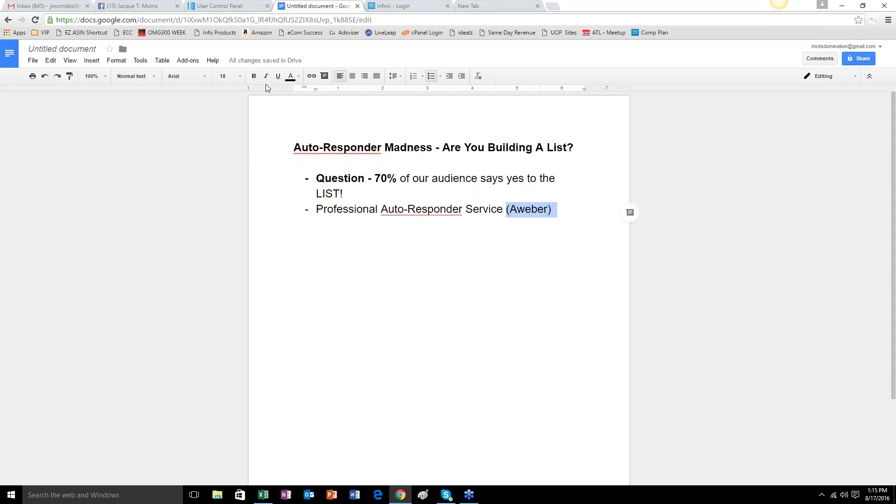
{"action": "left_click", "coordinate": [253, 76]}
{"action": "left_click", "coordinate": [562, 210]}
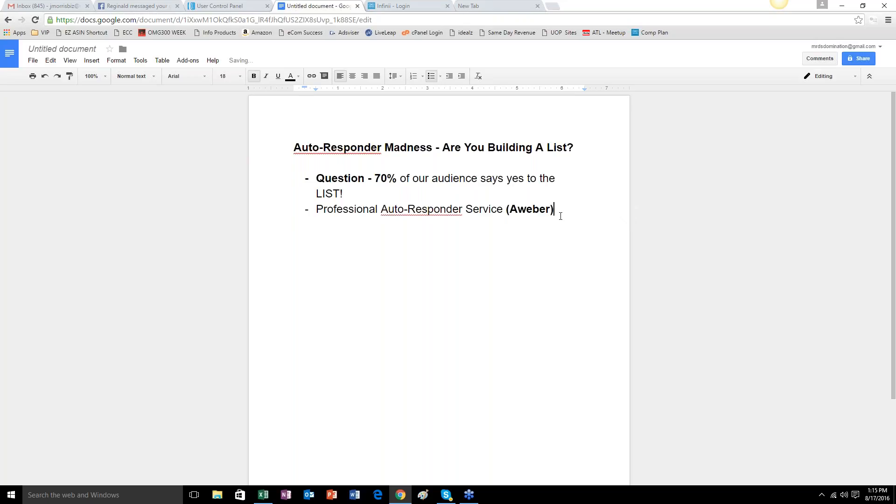
{"action": "key", "text": "Return"}
{"action": "key", "text": "ctrl+u"}
{"action": "left_click", "coordinate": [254, 77]}
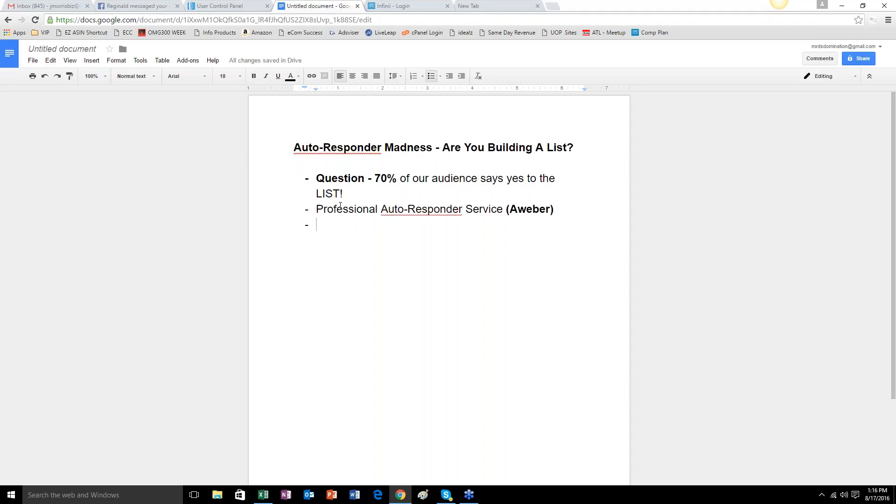
{"action": "type", "text": "af"}
{"action": "key", "text": "BackSpace"}
{"action": "key", "text": "BackSpace"}
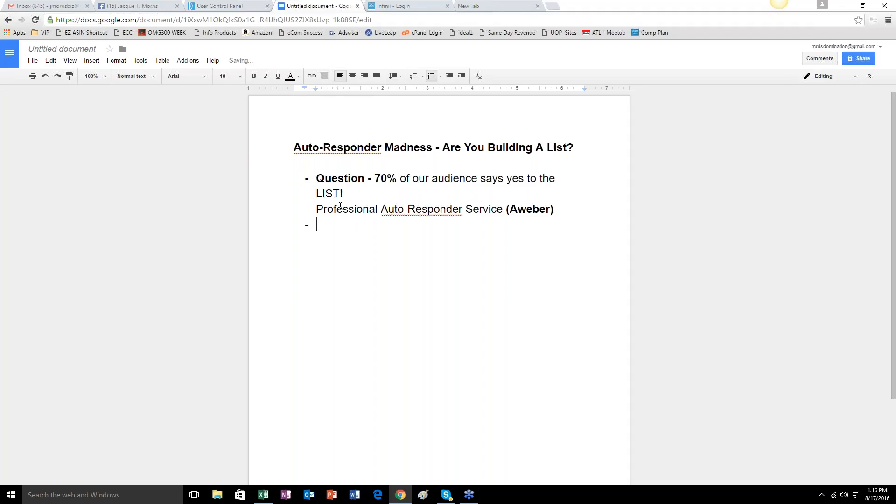
Write "Everyone become an Aweber affiliate:" as the third bullet.
{"action": "type", "text": "Everyone becomed"}
{"action": "key", "text": "BackSpace"}
{"action": "type", "text": "an "}
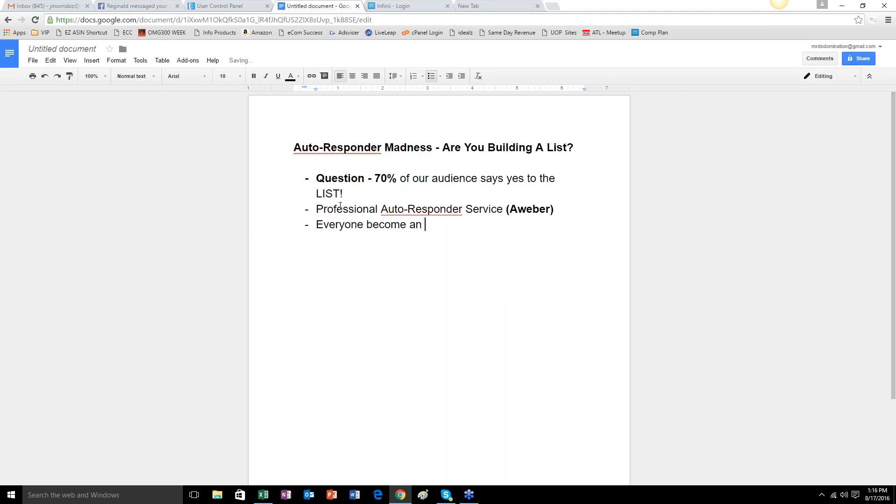
{"action": "type", "text": "Aweber affilaite"}
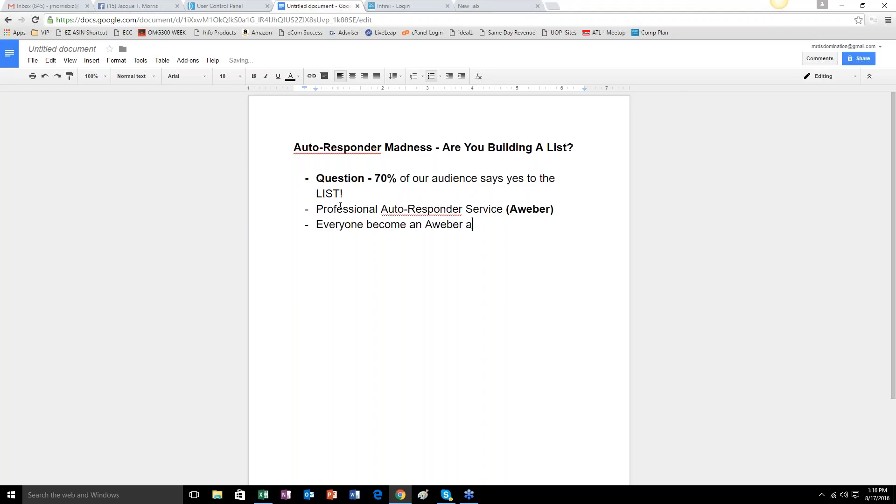
{"action": "key", "text": "BackSpace"}
{"action": "key", "text": "BackSpace"}
{"action": "key", "text": "BackSpace"}
{"action": "key", "text": "BackSpace"}
{"action": "type", "text": "iate:"}
Add an indented sub-bullet reading "My link:" followed by the presenter's personal Aweber affiliate URL.
{"action": "key", "text": "Return"}
{"action": "key", "text": "Tab"}
{"action": "type", "text": "my link: "}
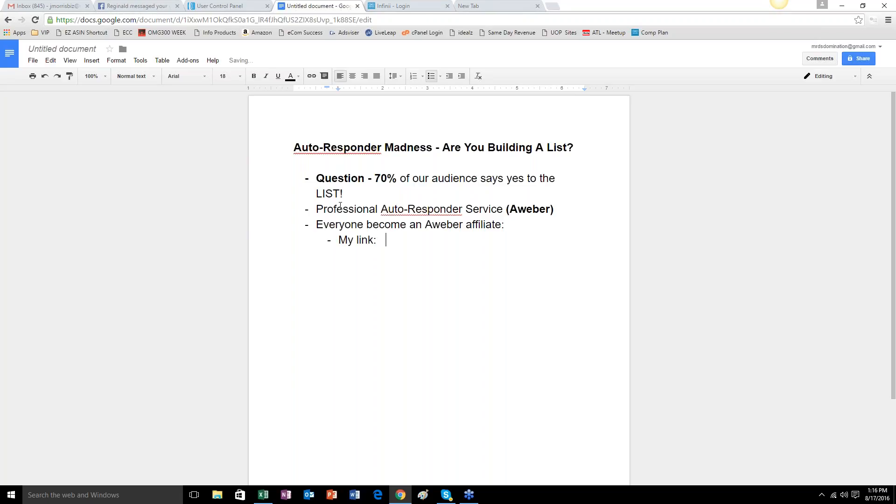
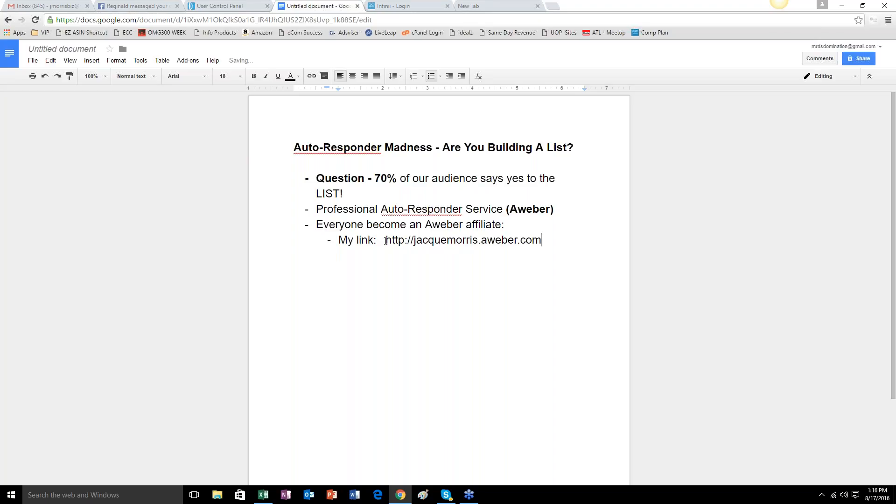
Make the affiliate URL blue and bold, and place the cursor on the empty line below the list.
{"action": "left_click_drag", "start_coordinate": [385, 239], "coordinate": [542, 241]}
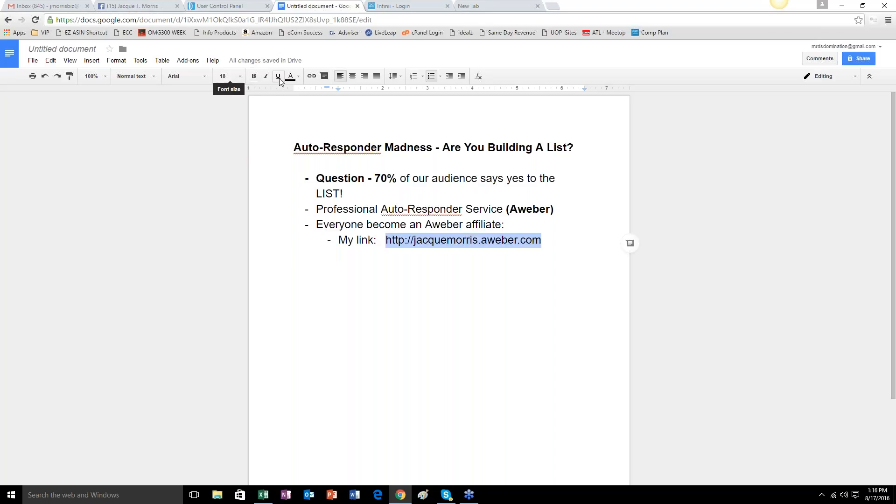
{"action": "left_click", "coordinate": [298, 77]}
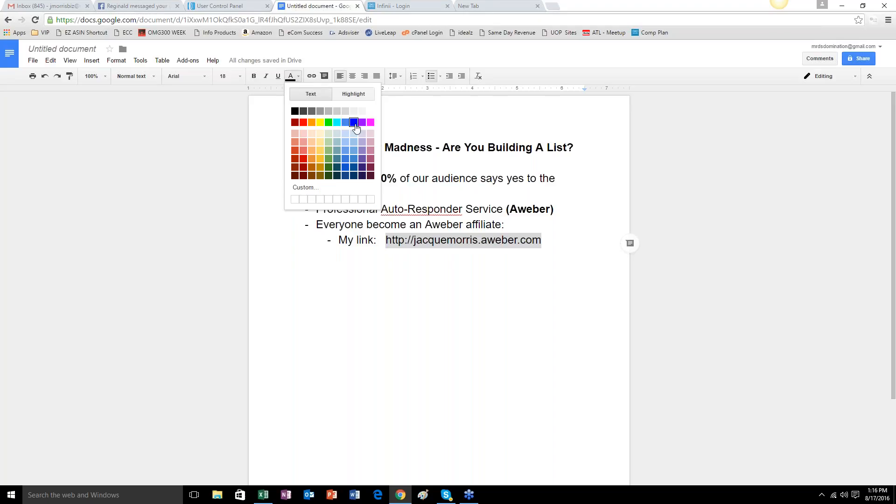
{"action": "left_click", "coordinate": [355, 123]}
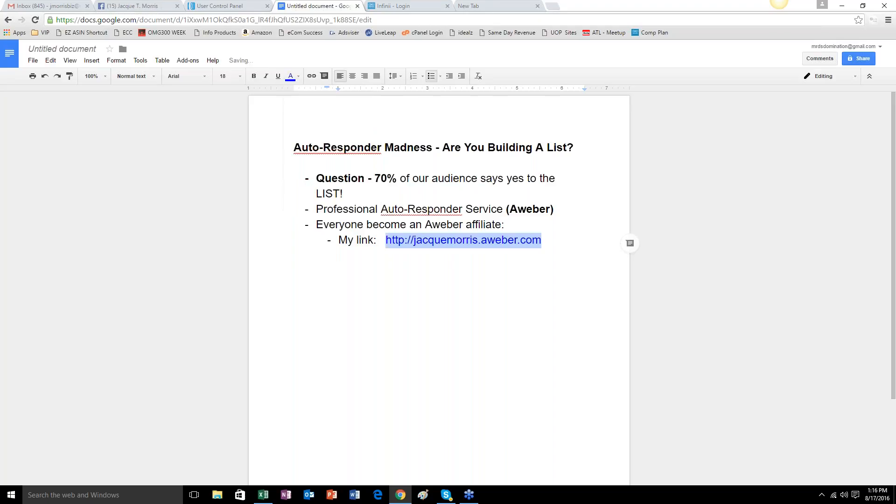
{"action": "left_click", "coordinate": [256, 78]}
{"action": "left_click", "coordinate": [559, 269]}
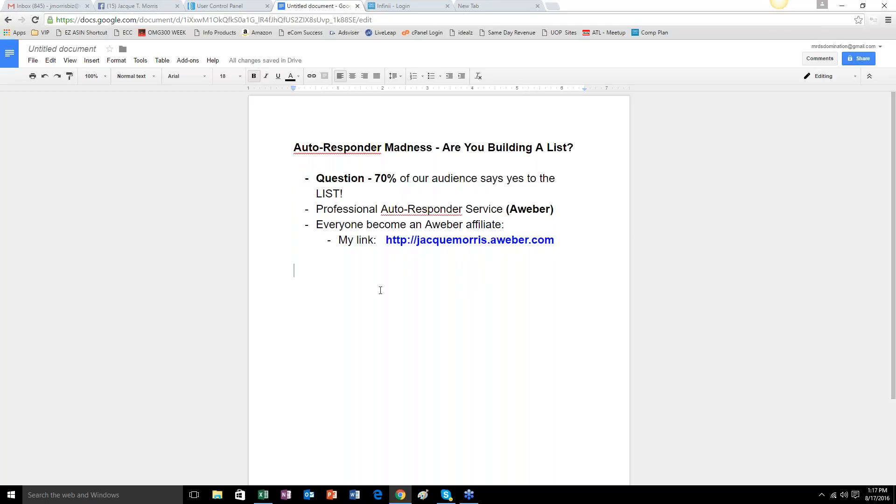
Open aweber.com in a new incognito window.
{"action": "left_click", "coordinate": [484, 5]}
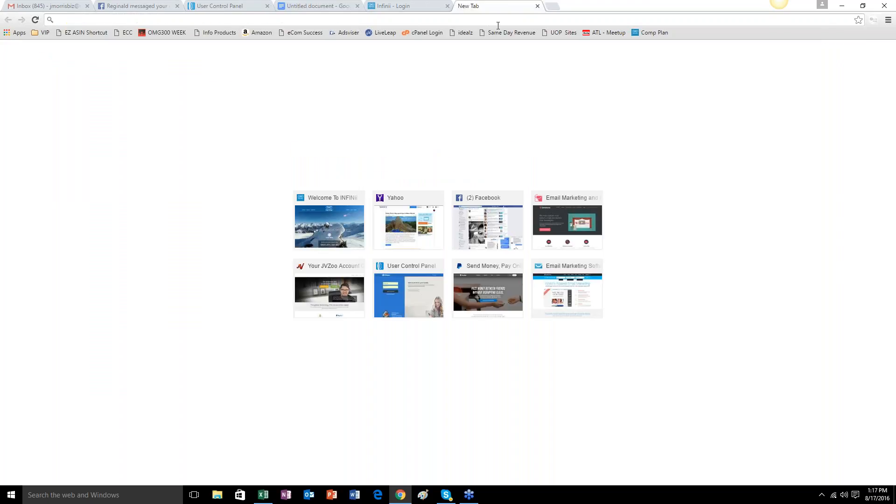
{"action": "key", "text": "ctrl+shift+n"}
{"action": "type", "text": "aweber.com"}
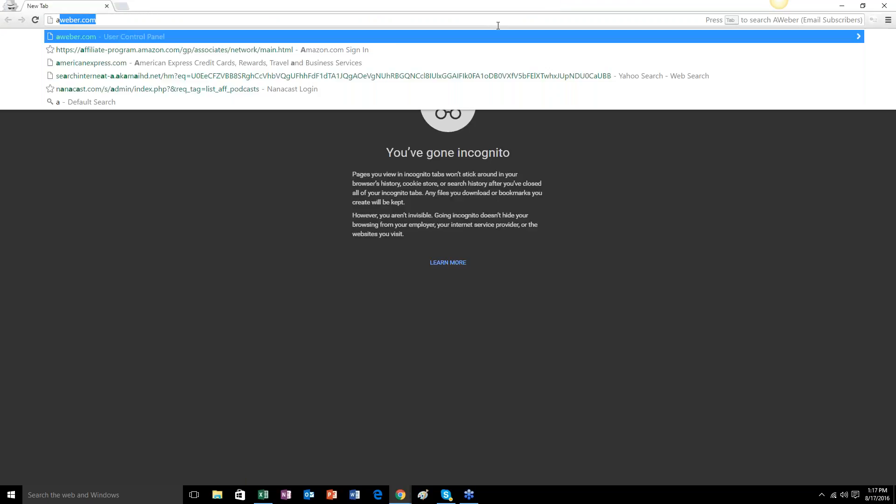
{"action": "key", "text": "Return"}
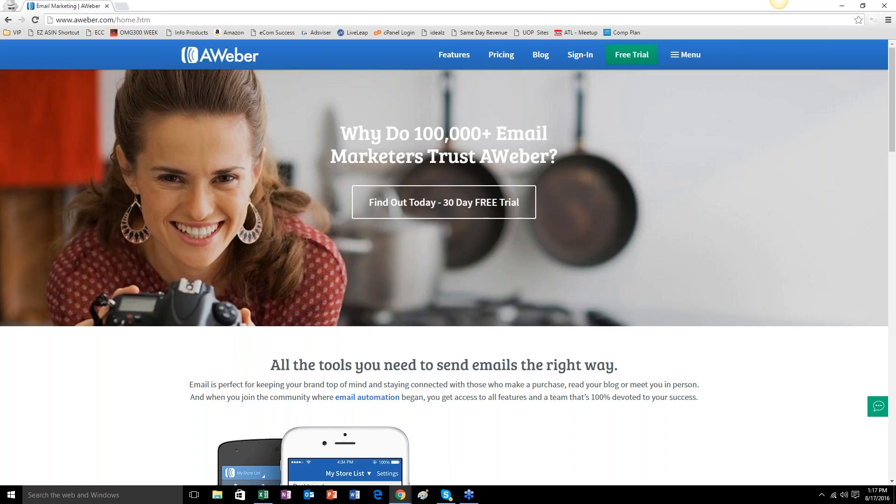
View AWeber's Affiliate Program page, highlight the three listed affiliate benefits, and close the incognito window.
{"action": "left_click", "coordinate": [692, 55]}
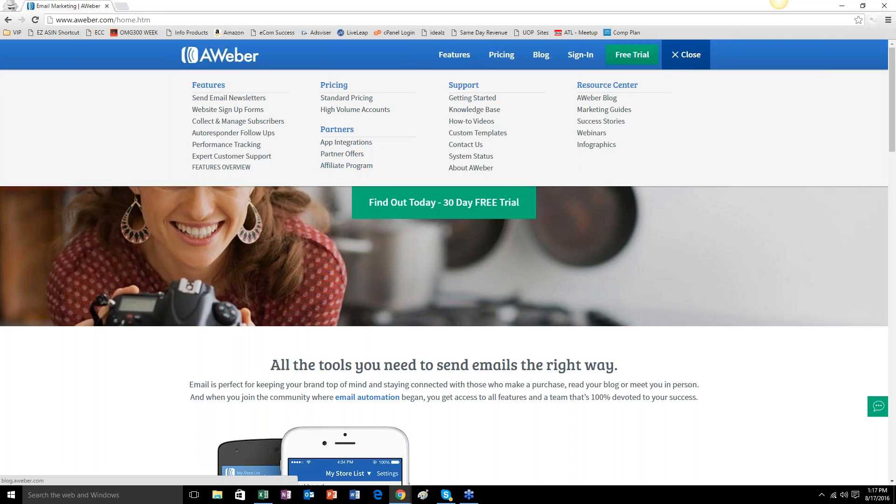
{"action": "left_click", "coordinate": [335, 167]}
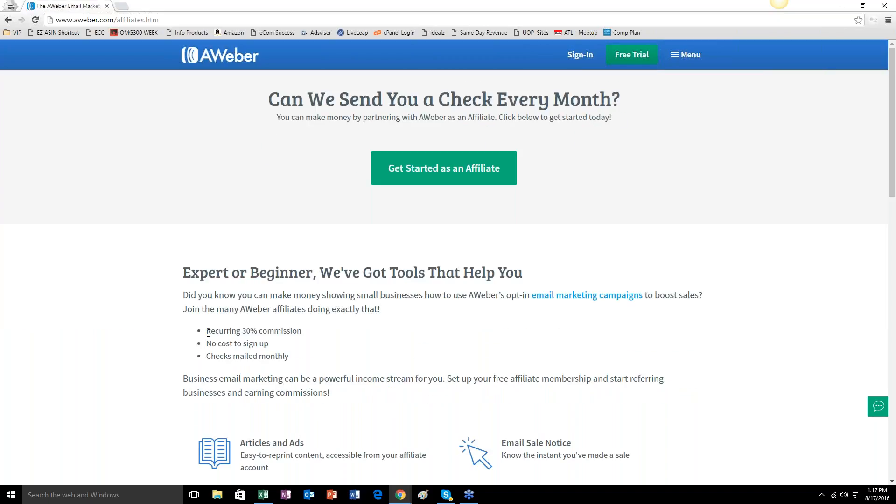
{"action": "left_click_drag", "start_coordinate": [208, 333], "coordinate": [292, 358]}
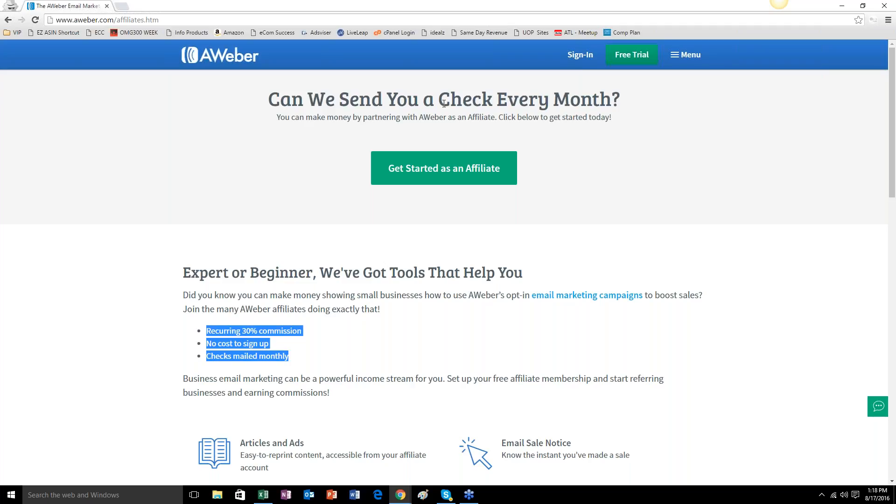
{"action": "left_click", "coordinate": [107, 6]}
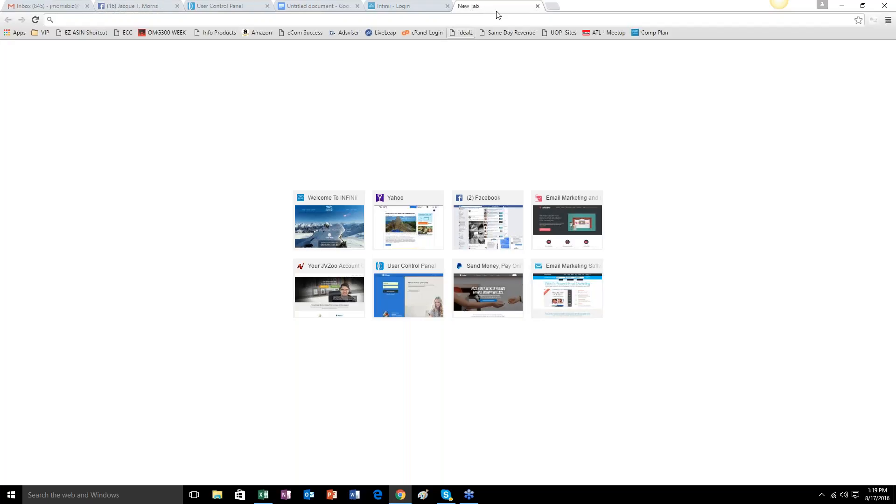
Return to the Google Docs document and add the regular-weight bullet "Sign up as an Aweber Affiliate ASAP!" below the link.
{"action": "left_click", "coordinate": [326, 6]}
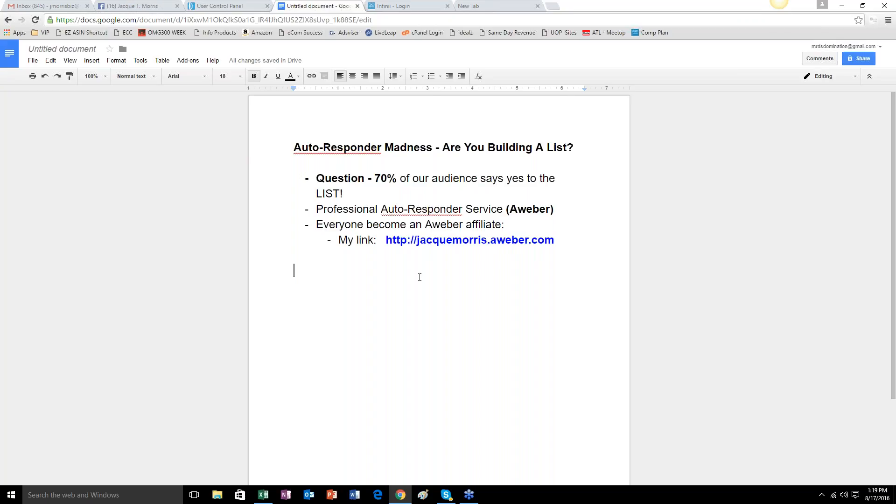
{"action": "key", "text": "Tab"}
{"action": "type", "text": "-"}
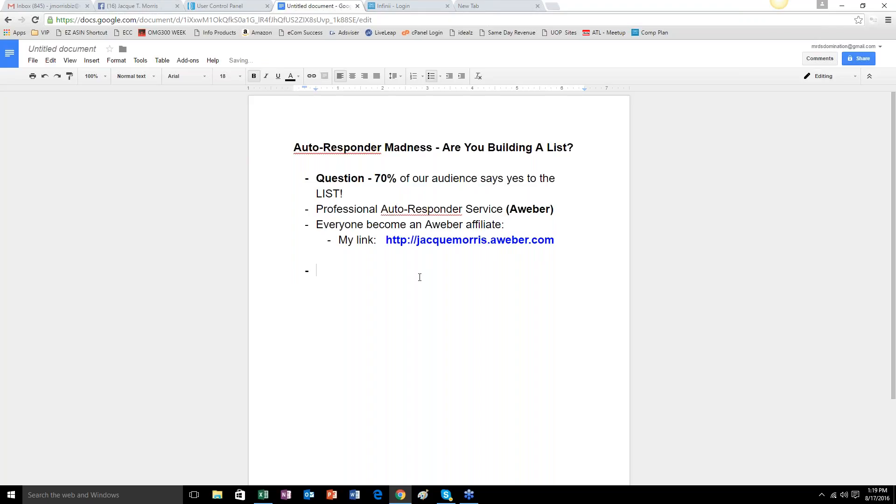
{"action": "key", "text": "ctrl+b"}
{"action": "type", "text": "Sign "}
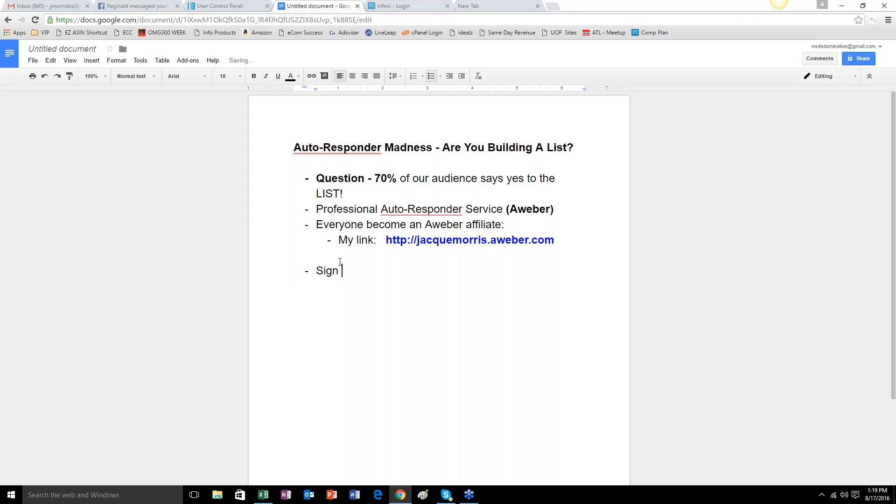
{"action": "type", "text": "up as an Aw"}
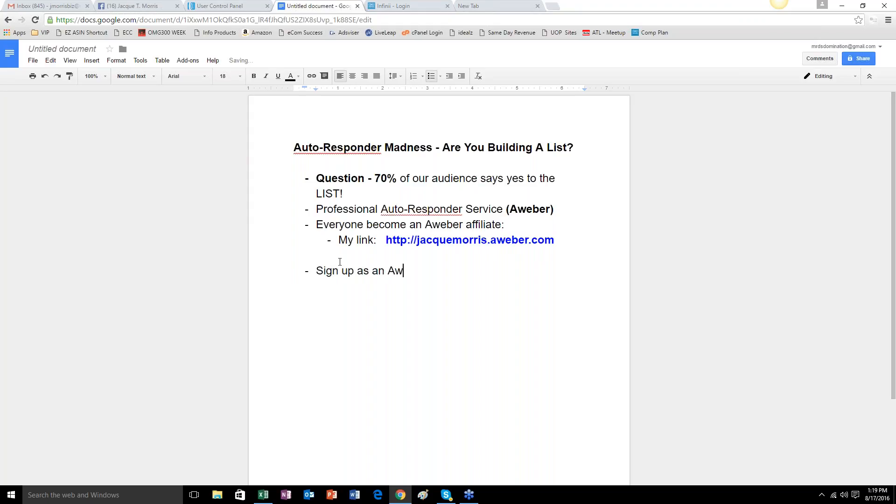
{"action": "type", "text": "eber Affila"}
{"action": "type", "text": "ite"}
{"action": "key", "text": "BackSpace"}
{"action": "key", "text": "BackSpace"}
{"action": "key", "text": "BackSpace"}
{"action": "key", "text": "BackSpace"}
{"action": "key", "text": "BackSpace"}
{"action": "type", "text": "ia"}
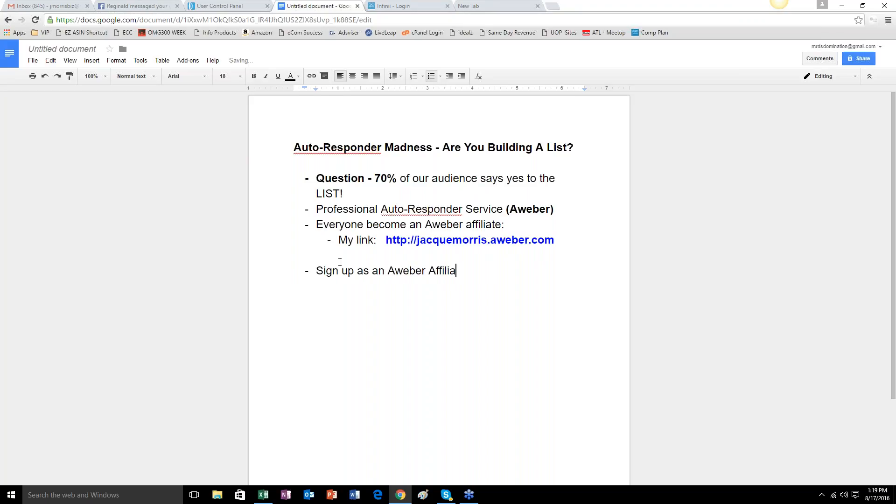
{"action": "type", "text": "te ASAP!"}
Switch to the AWeber User Control Panel and highlight the Total Subscribers figure in the account overview.
{"action": "left_click", "coordinate": [229, 6]}
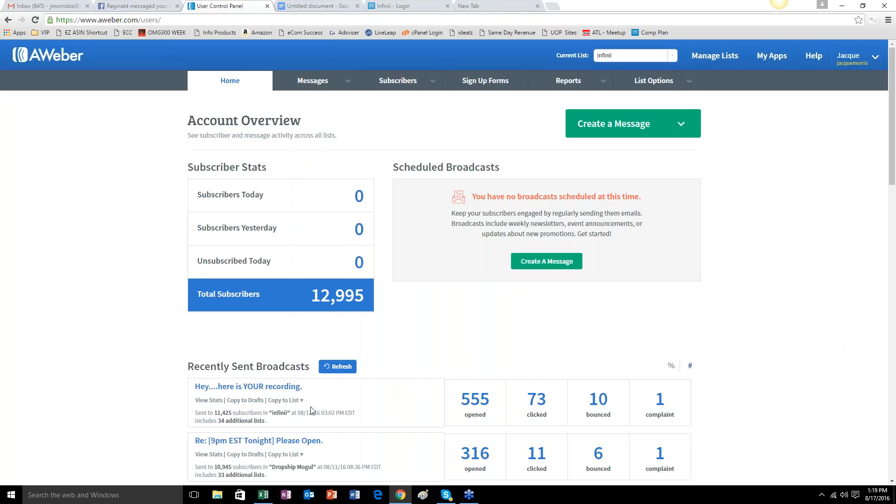
{"action": "left_click_drag", "start_coordinate": [300, 413], "coordinate": [320, 414]}
{"action": "left_click_drag", "start_coordinate": [312, 295], "coordinate": [372, 293]}
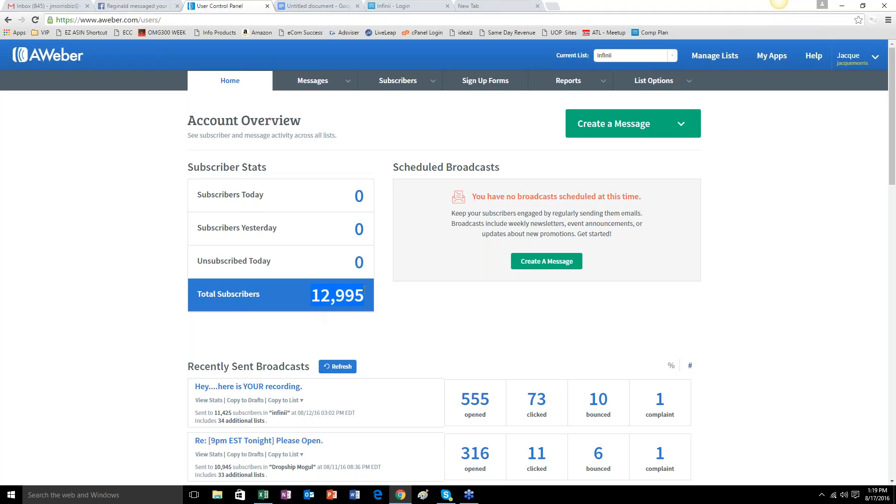
{"action": "left_click", "coordinate": [299, 322]}
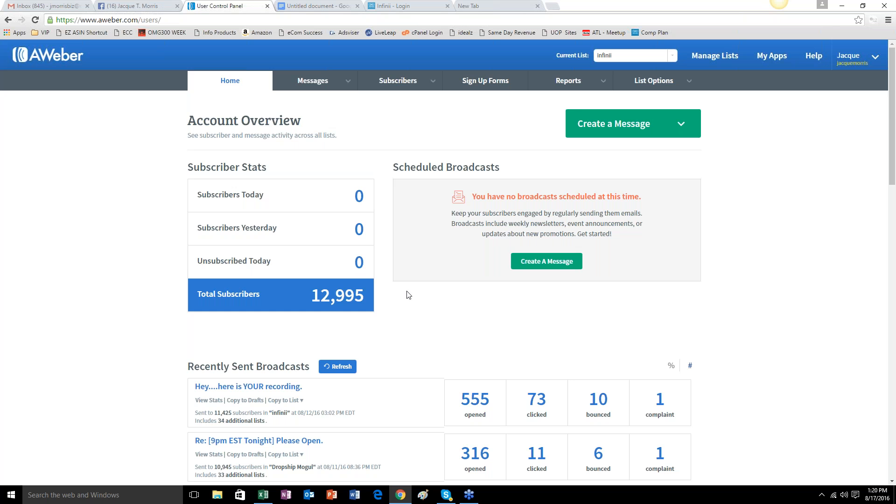
Examine the List Stats table to review the mailing lists and their subscriber numbers.
{"action": "scroll", "coordinate": [408, 295], "scroll_direction": "down", "scroll_amount": 15}
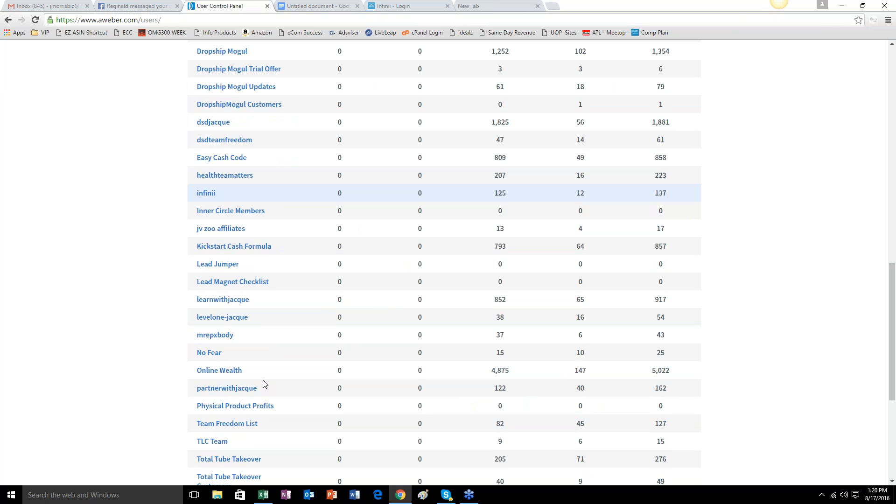
{"action": "scroll", "coordinate": [264, 383], "scroll_direction": "up", "scroll_amount": 4}
{"action": "scroll", "coordinate": [261, 388], "scroll_direction": "down", "scroll_amount": 7}
{"action": "scroll", "coordinate": [261, 388], "scroll_direction": "up", "scroll_amount": 5}
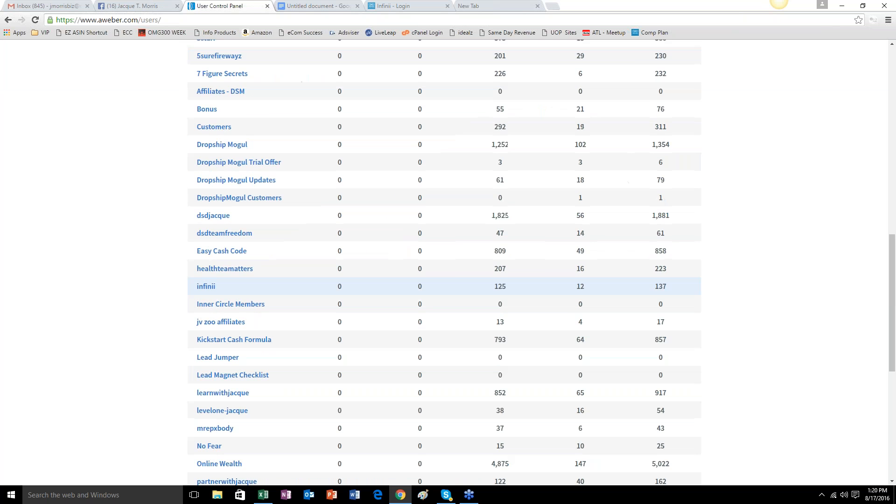
{"action": "scroll", "coordinate": [251, 220], "scroll_direction": "up", "scroll_amount": 3}
{"action": "scroll", "coordinate": [250, 243], "scroll_direction": "down", "scroll_amount": 10}
{"action": "scroll", "coordinate": [252, 238], "scroll_direction": "up", "scroll_amount": 10}
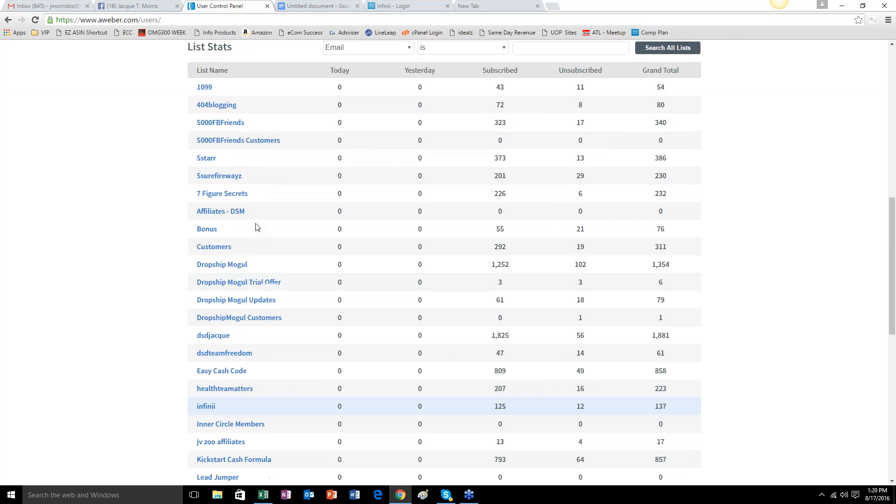
{"action": "scroll", "coordinate": [257, 228], "scroll_direction": "up", "scroll_amount": 4}
{"action": "scroll", "coordinate": [308, 404], "scroll_direction": "up", "scroll_amount": 6}
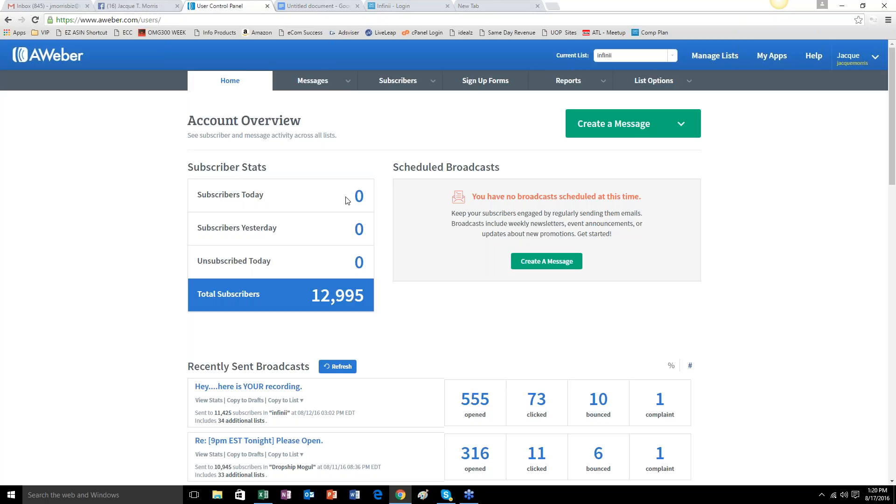
Point out the Subscribers Today, Subscribers Yesterday and Unsubscribed Today figures by highlighting each one.
{"action": "double_click", "coordinate": [365, 197]}
{"action": "double_click", "coordinate": [366, 229]}
{"action": "double_click", "coordinate": [367, 259]}
{"action": "left_click", "coordinate": [91, 229]}
Switch back to the Google Docs document and add the bullet "Rule of Thumb - email marketing".
{"action": "left_click", "coordinate": [313, 6]}
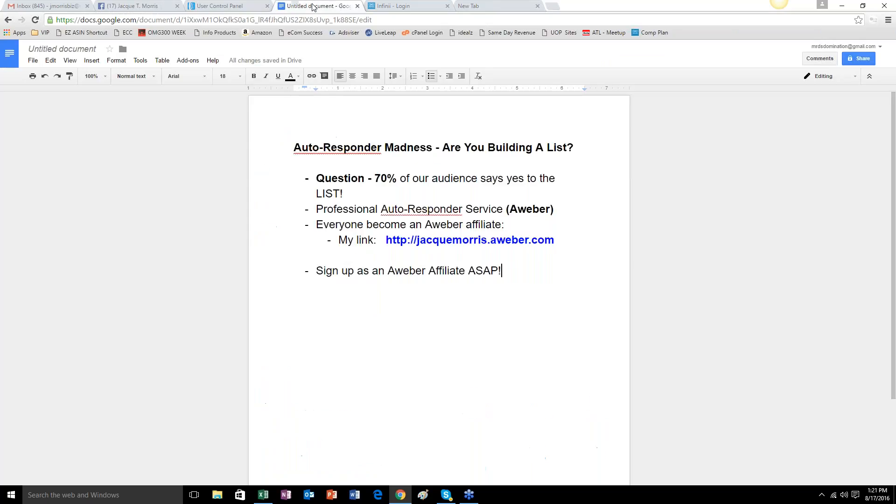
{"action": "key", "text": "Return"}
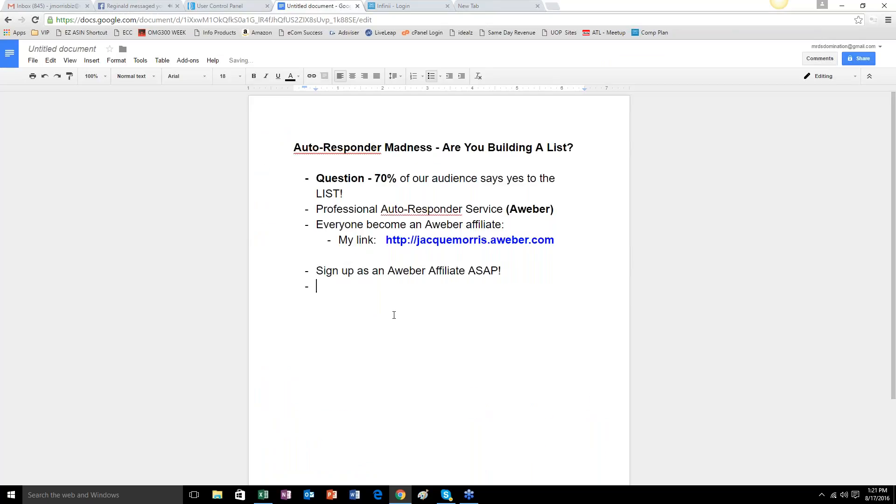
{"action": "type", "text": "Rule of Thumb "}
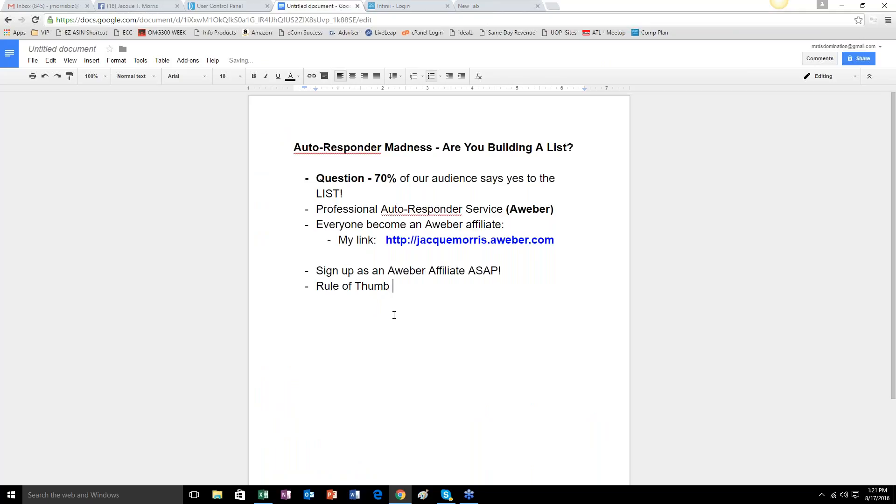
{"action": "type", "text": "- email marketing"}
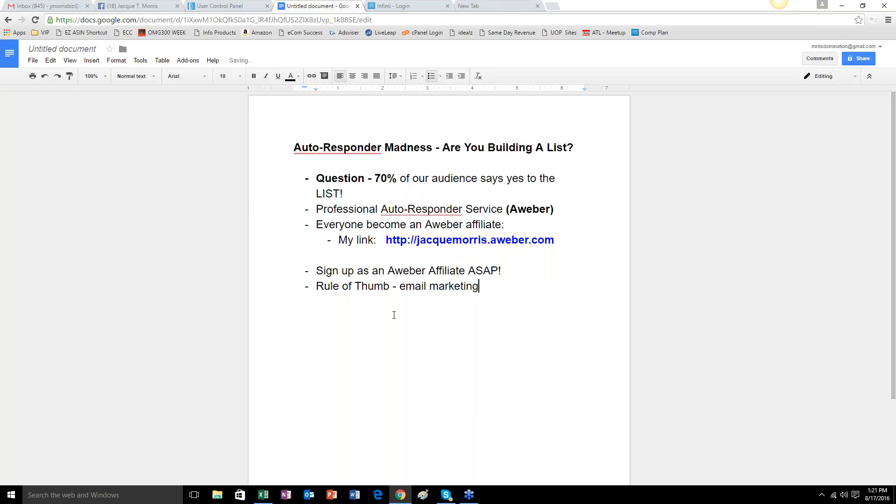
Add the sub-bullet "Email your list 1-2x a day" under the rule of thumb and start another one.
{"action": "key", "text": "Return"}
{"action": "key", "text": "Tab"}
{"action": "type", "text": "Email your list 1-2x a day"}
{"action": "key", "text": "Return"}
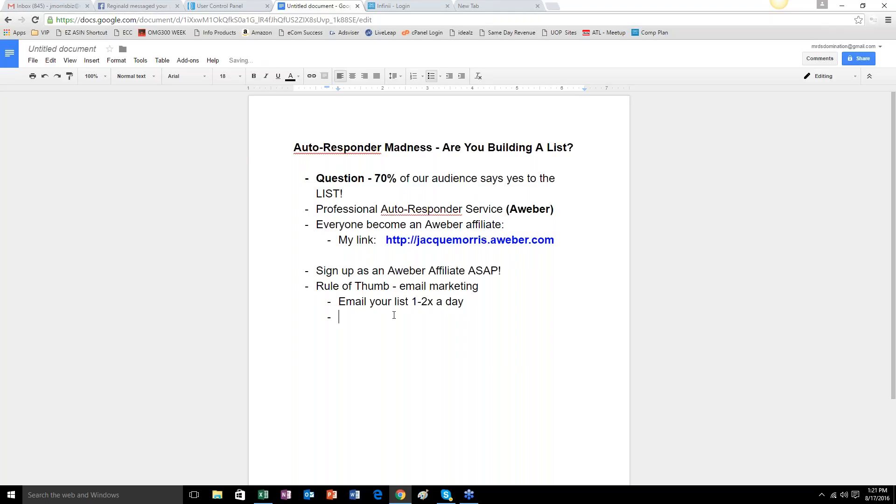
Write "If you want 6 figures email 1x daily" as the second sub-bullet and start a third.
{"action": "type", "text": "If you want"}
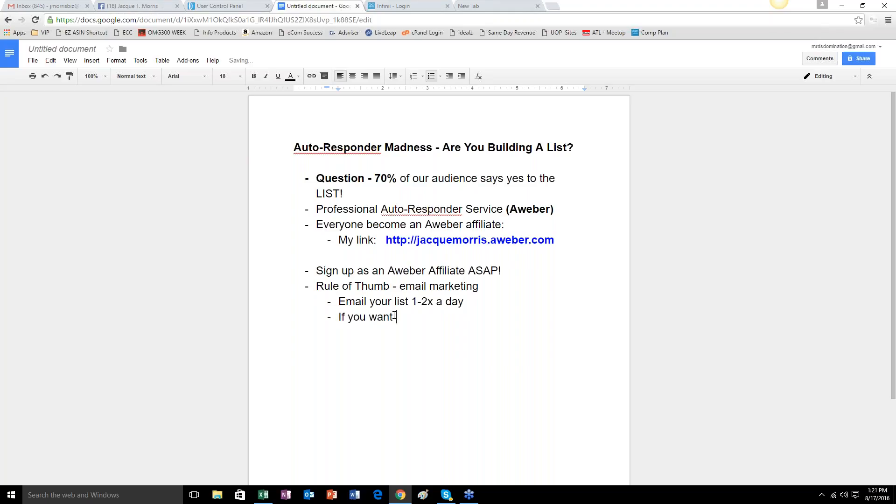
{"action": "type", "text": " 6 figures emai"}
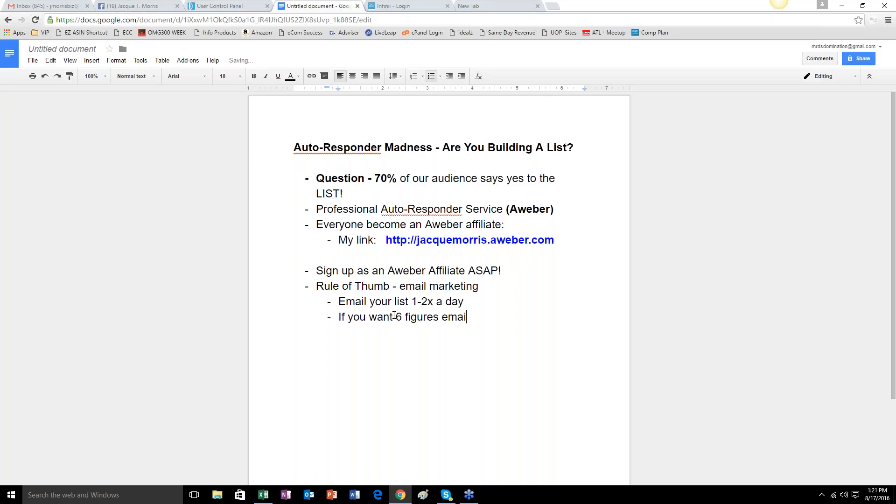
{"action": "type", "text": "l 1x daily"}
{"action": "key", "text": "Return"}
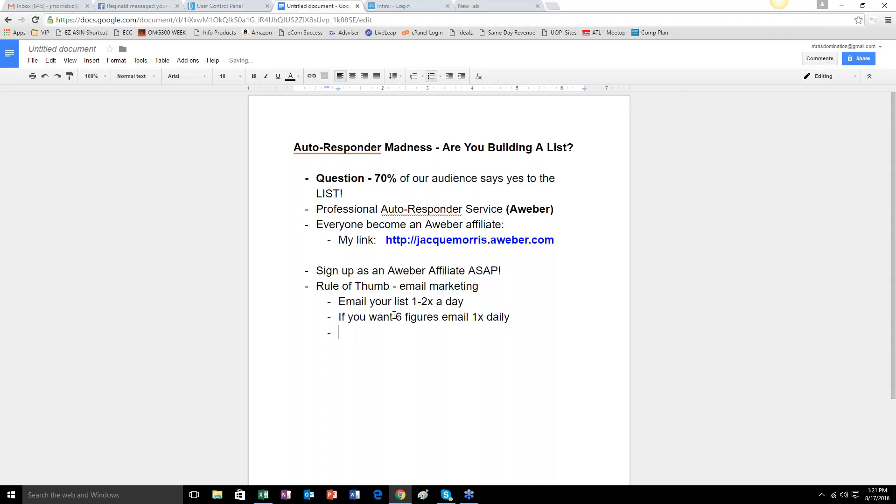
Write "If you want 7 Figures email 2x daily" as the third sub-bullet and start a fourth.
{"action": "type", "text": "If you want "}
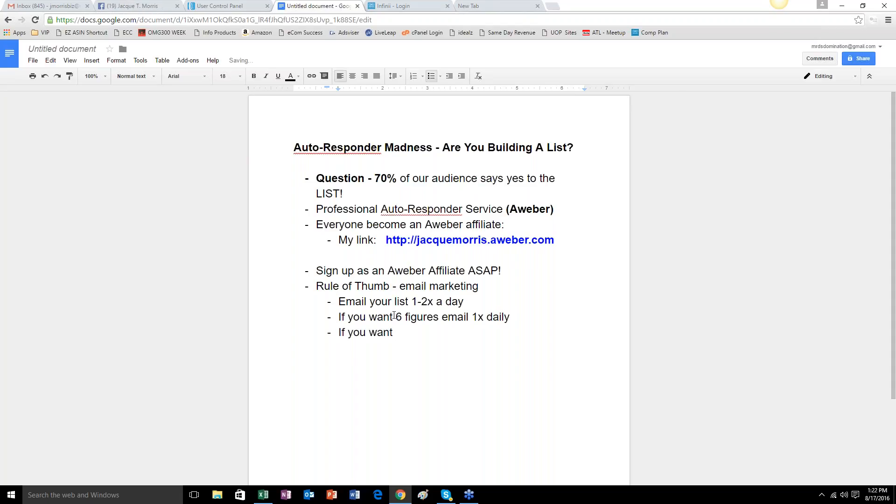
{"action": "type", "text": "7 Figures email 2x dai"}
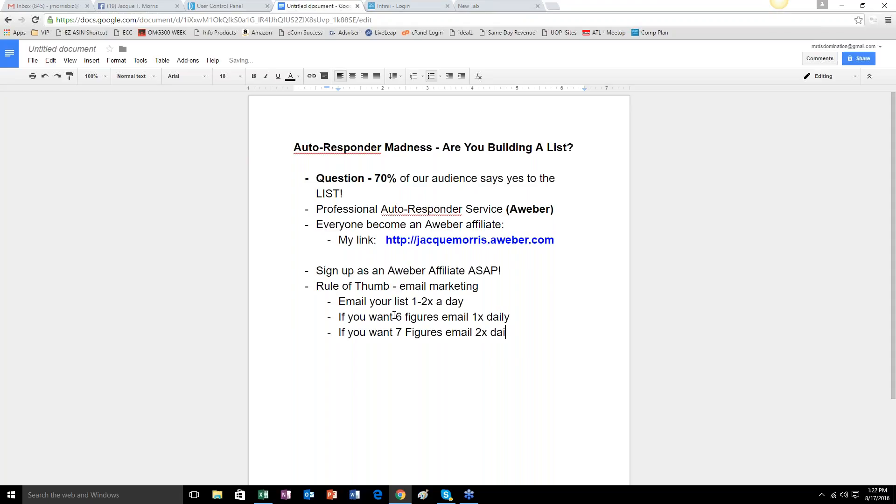
{"action": "type", "text": "ly"}
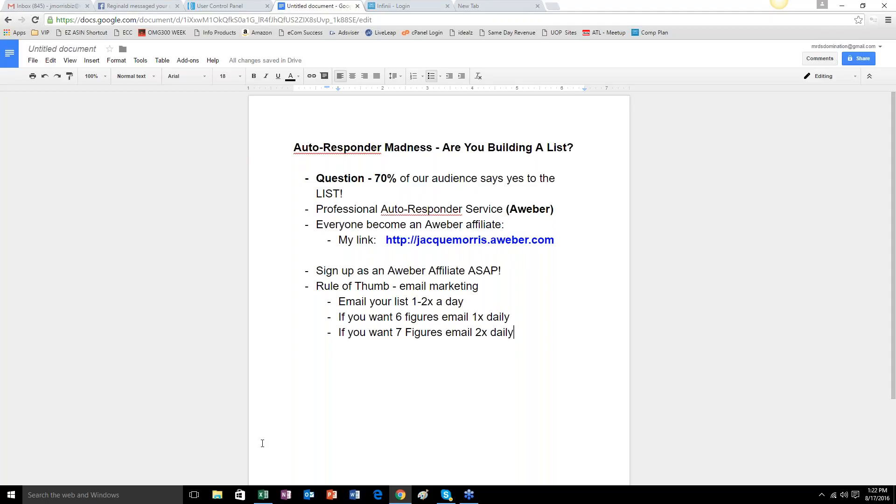
{"action": "key", "text": "Return"}
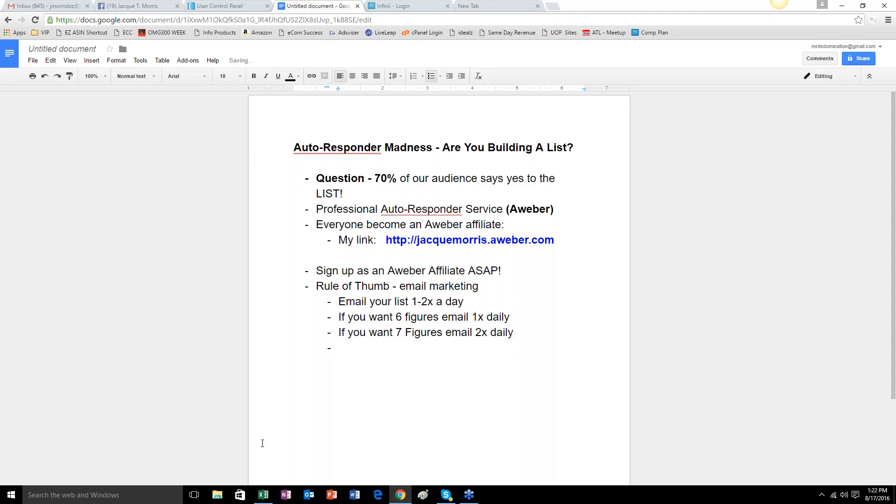
Write "Best times (early morning 7am -9am ESt)" as the fourth sub-bullet under the email marketing rule of thumb.
{"action": "type", "text": "Best times (early morn"}
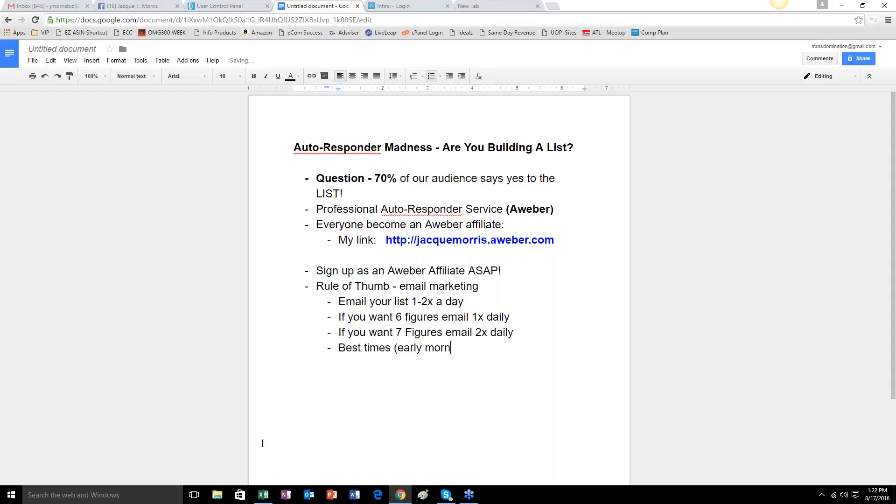
{"action": "type", "text": "ing 7am -9am ESt"}
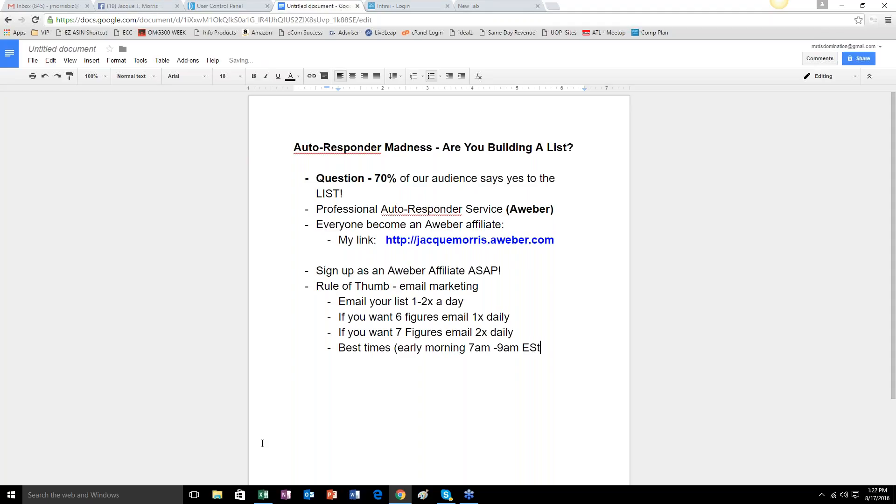
{"action": "type", "text": ")"}
Add a nested bullet under the best times reading "Early afternoons 12pm - 2pm EST".
{"action": "key", "text": "Return"}
{"action": "key", "text": "Tab"}
{"action": "type", "text": "Early afternoons "}
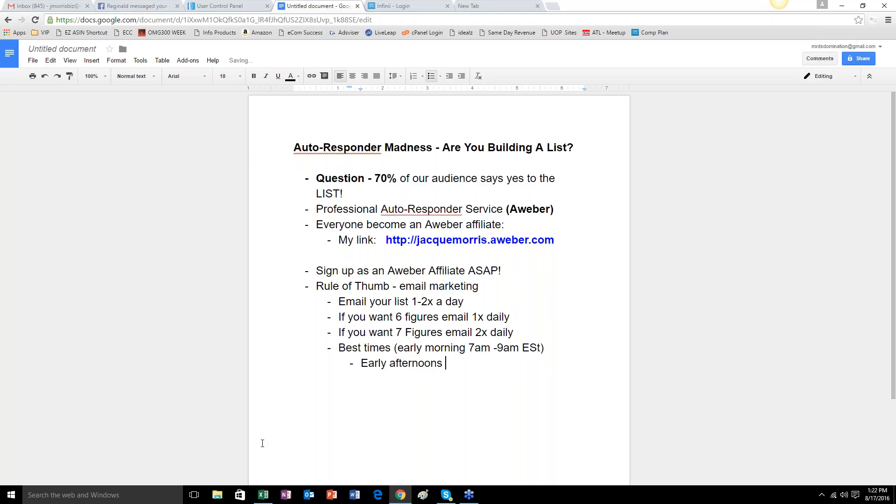
{"action": "type", "text": "12pm - 2pm EST"}
Add a second nested bullet "Early evenings 6-8pm EST" and end the list with an unindented line.
{"action": "key", "text": "Return"}
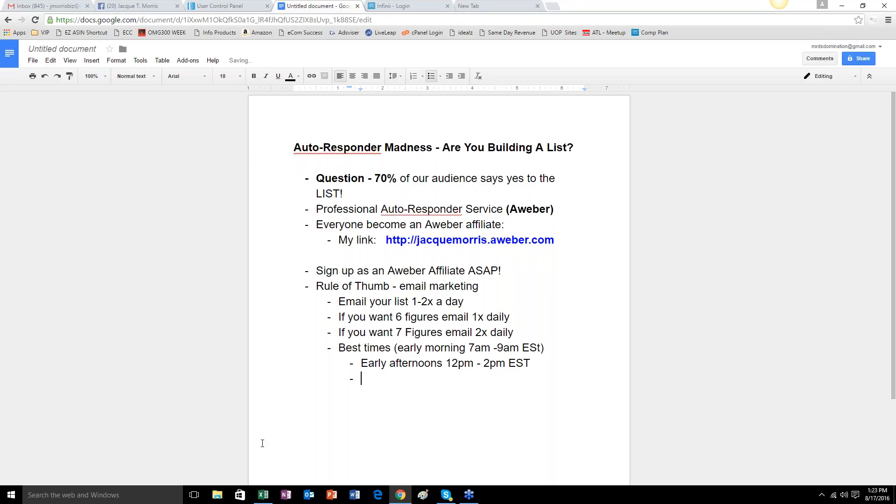
{"action": "type", "text": "Early evenings"}
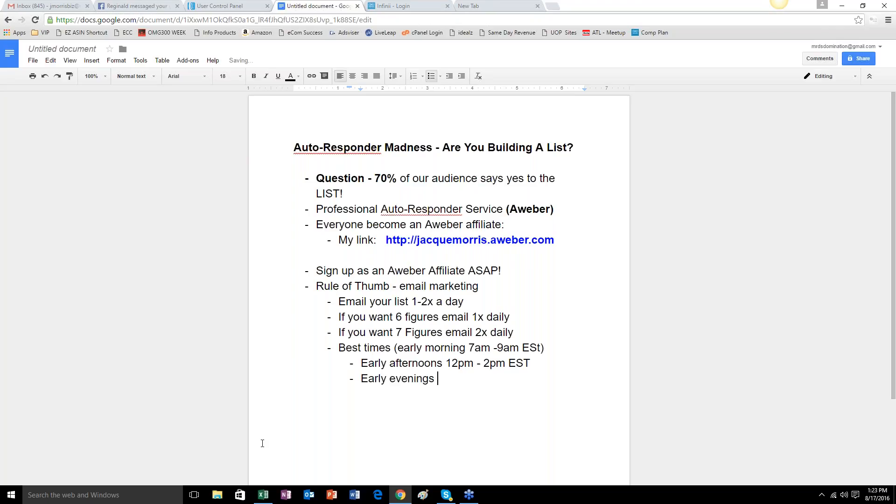
{"action": "type", "text": " 6-8pm EST"}
{"action": "key", "text": "Return"}
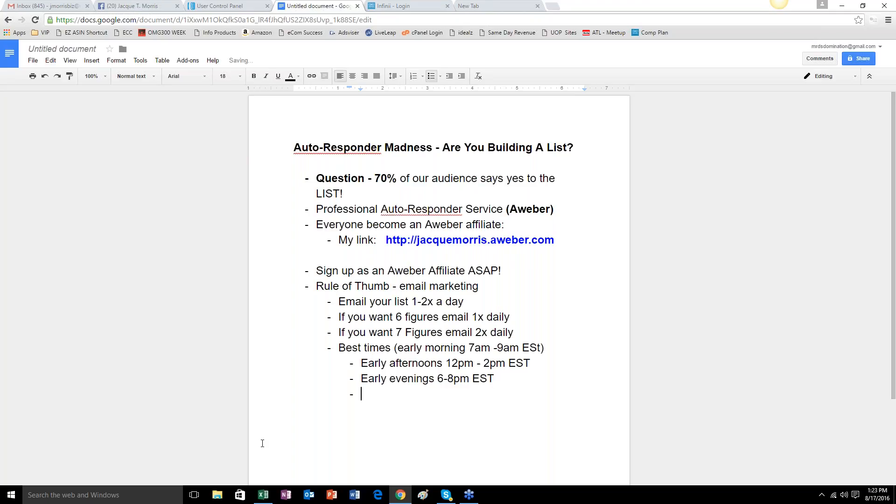
{"action": "key", "text": "BackSpace"}
{"action": "key", "text": "BackSpace"}
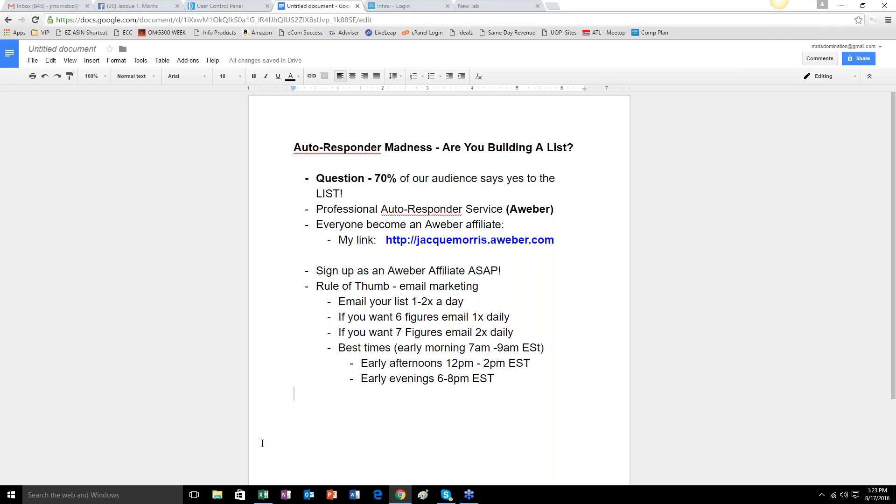
Put a plain unindented dash below the list and start another dash line beneath it.
{"action": "type", "text": "-"}
{"action": "key", "text": "ctrl+z"}
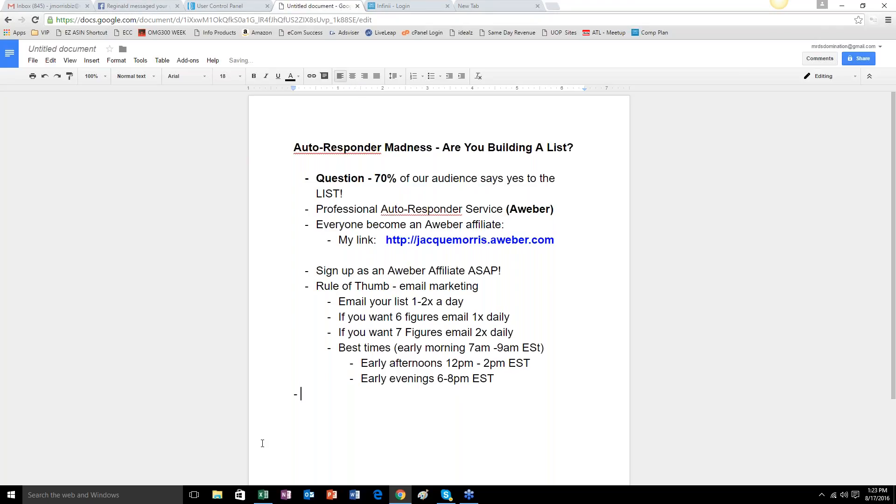
{"action": "key", "text": "BackSpace"}
{"action": "key", "text": "BackSpace"}
{"action": "key", "text": "BackSpace"}
{"action": "key", "text": "Return"}
{"action": "key", "text": "Return"}
{"action": "type", "text": "-"}
{"action": "key", "text": "Return"}
{"action": "key", "text": "BackSpace"}
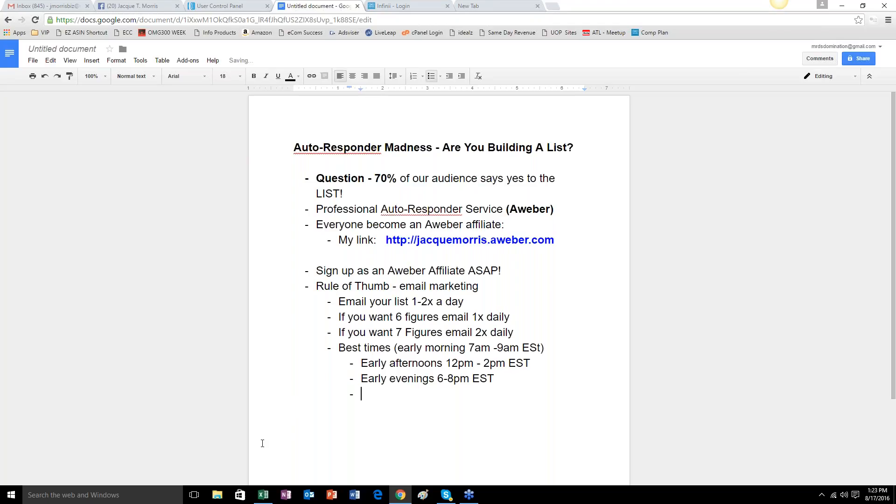
{"action": "key", "text": "ctrl+z"}
{"action": "key", "text": "Return"}
{"action": "type", "text": "- "}
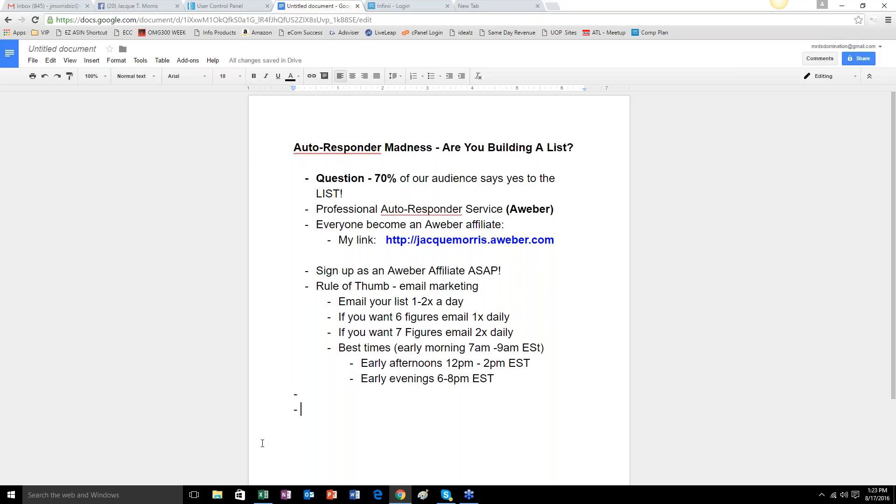
{"action": "type", "text": "you"}
Write "You are building a relationship with your list..." after the second plain dash.
{"action": "key", "text": "BackSpace"}
{"action": "key", "text": "BackSpace"}
{"action": "key", "text": "BackSpace"}
{"action": "type", "text": "You are "}
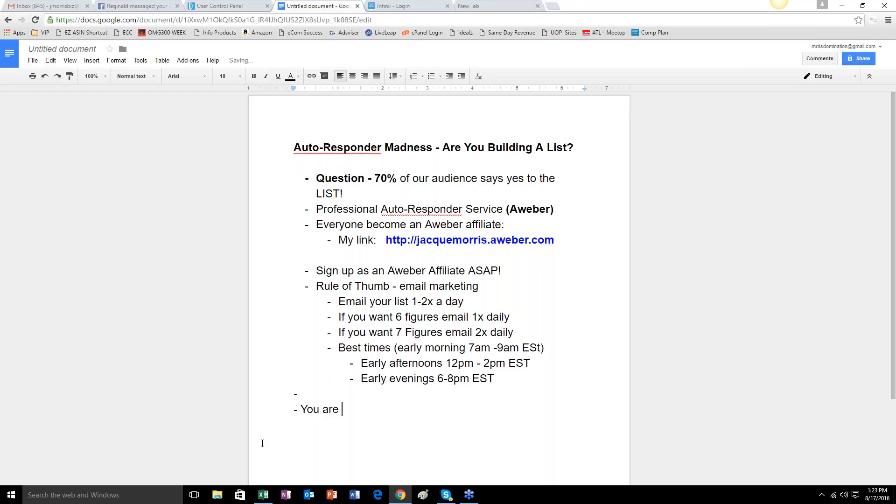
{"action": "type", "text": "building a realti"}
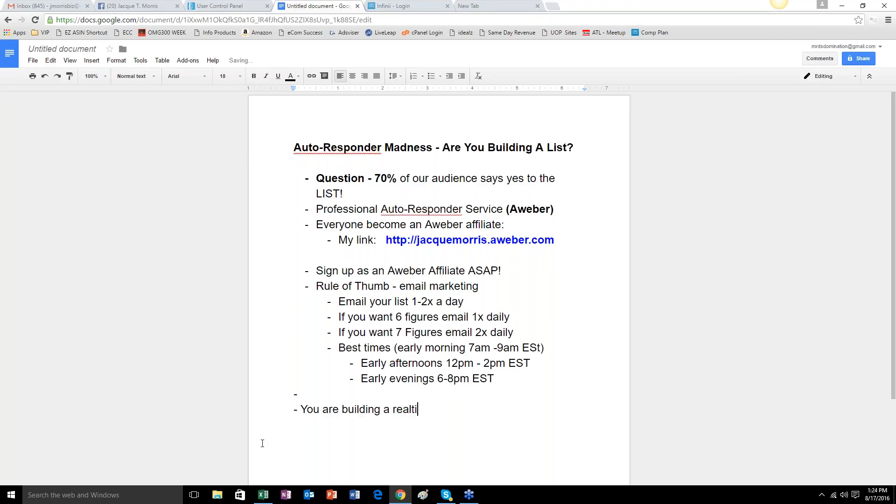
{"action": "type", "text": "o"}
{"action": "key", "text": "BackSpace"}
{"action": "key", "text": "BackSpace"}
{"action": "key", "text": "BackSpace"}
{"action": "key", "text": "BackSpace"}
{"action": "key", "text": "BackSpace"}
{"action": "type", "text": "lationship wiht your"}
{"action": "key", "text": "BackSpace"}
{"action": "key", "text": "BackSpace"}
{"action": "key", "text": "BackSpace"}
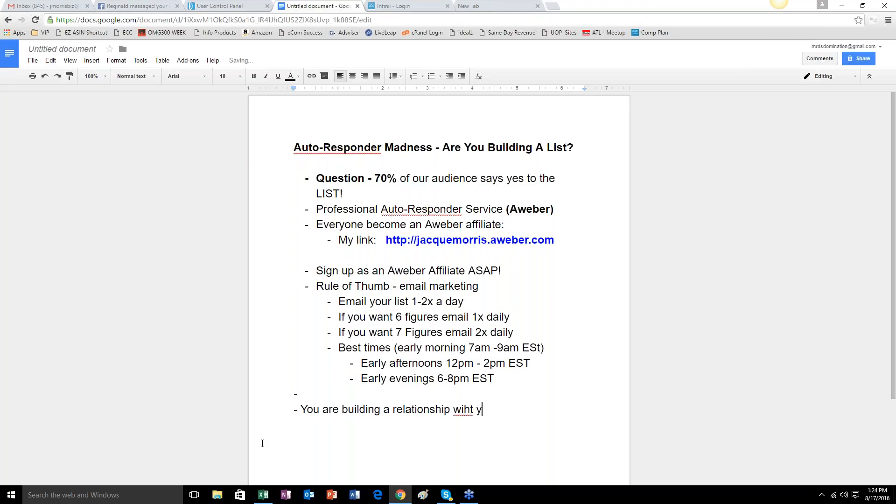
{"action": "key", "text": "BackSpace"}
{"action": "key", "text": "BackSpace"}
{"action": "key", "text": "BackSpace"}
{"action": "key", "text": "BackSpace"}
{"action": "type", "text": "th your list."}
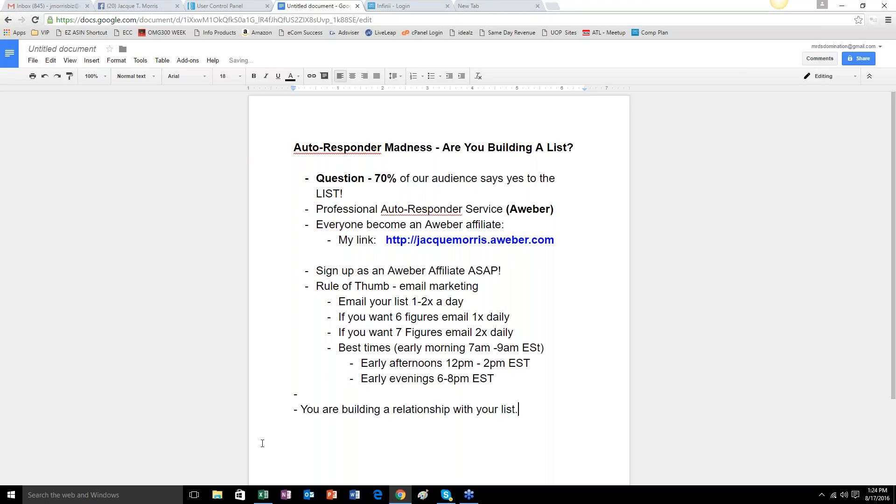
{"action": "type", "text": ".."}
Add the line "T.O.M.A - Top of Mind Awareness" below the relationship line.
{"action": "key", "text": "Return"}
{"action": "type", "text": "T.O.M.A -"}
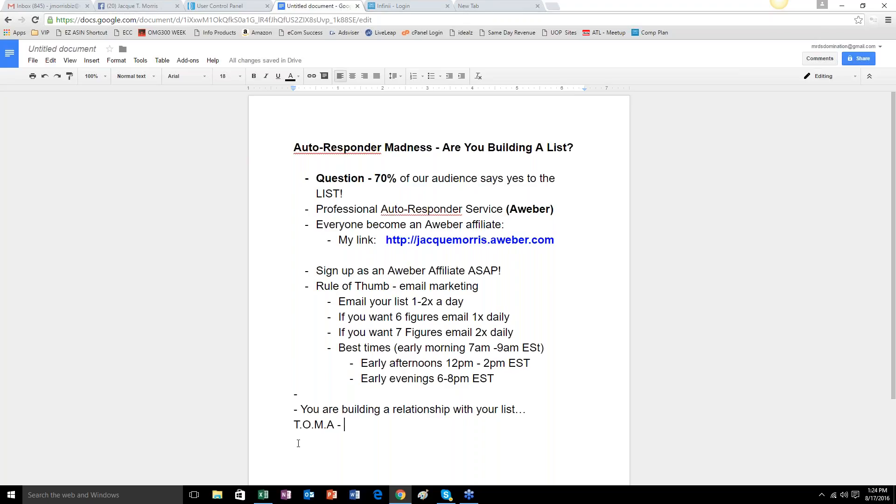
{"action": "type", "text": "Top of M"}
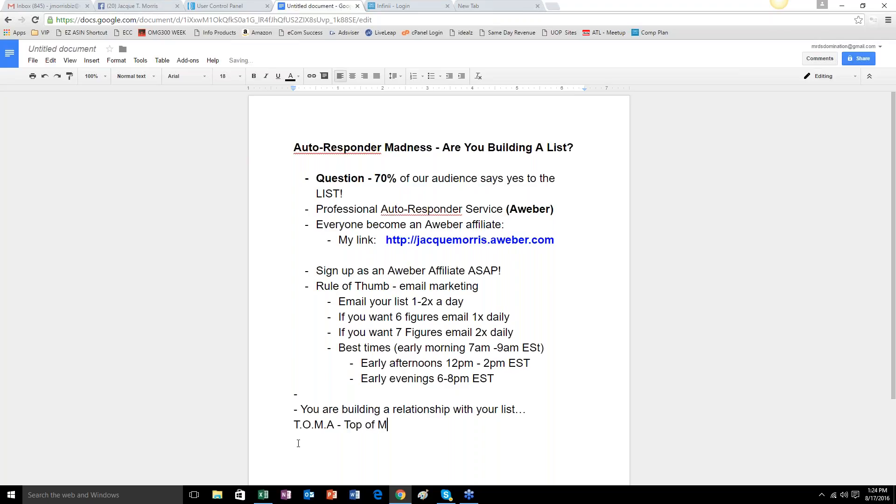
{"action": "type", "text": "ind Awareness"}
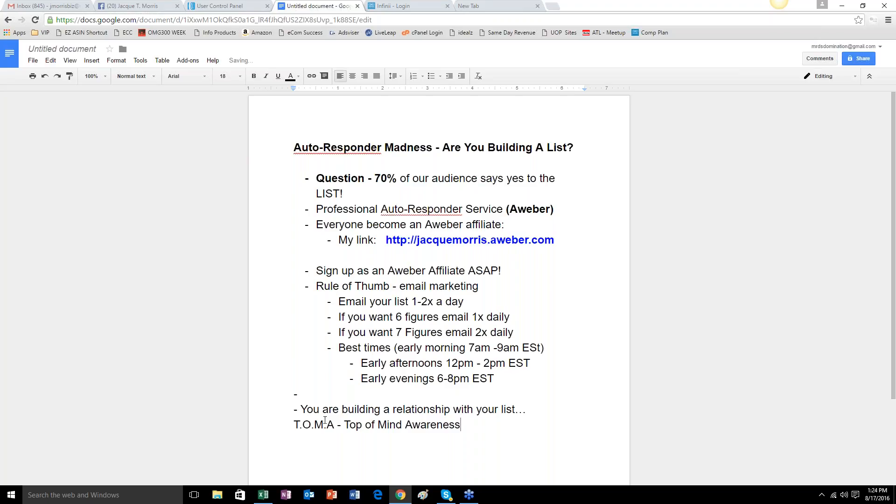
Make the acronym "T.O.M.A" bold.
{"action": "left_click_drag", "start_coordinate": [295, 425], "coordinate": [337, 418]}
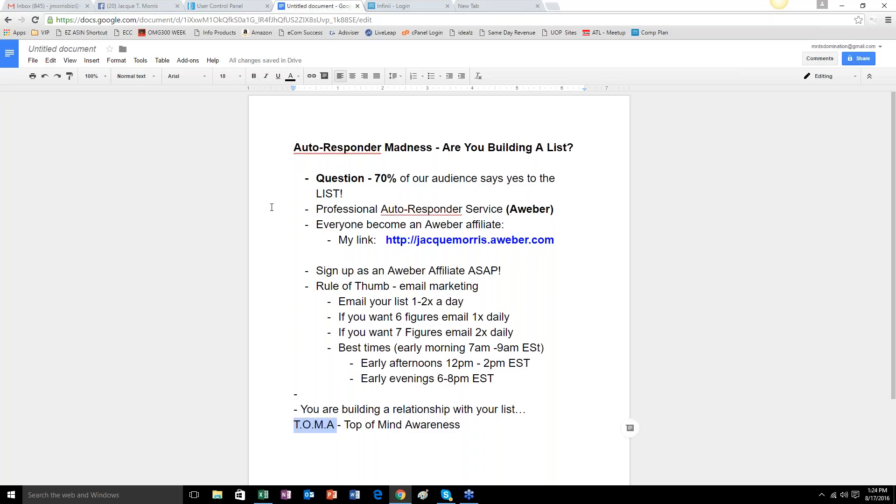
{"action": "left_click", "coordinate": [255, 76]}
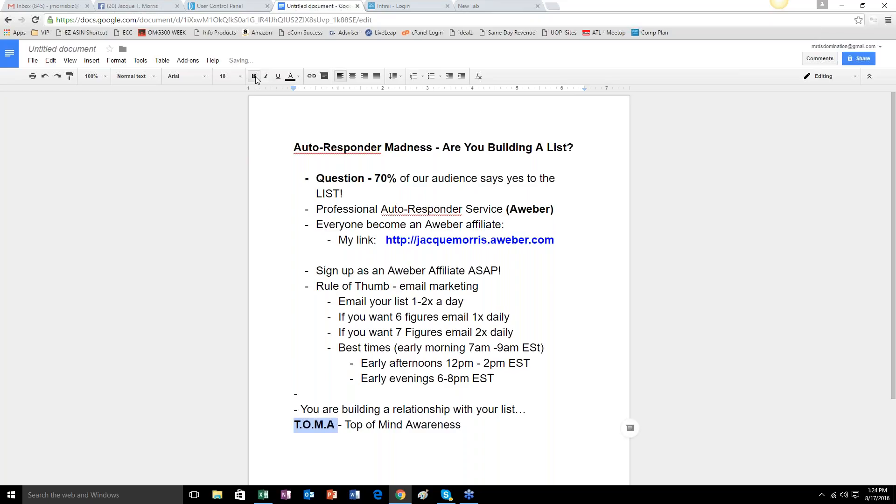
{"action": "left_click", "coordinate": [348, 429]}
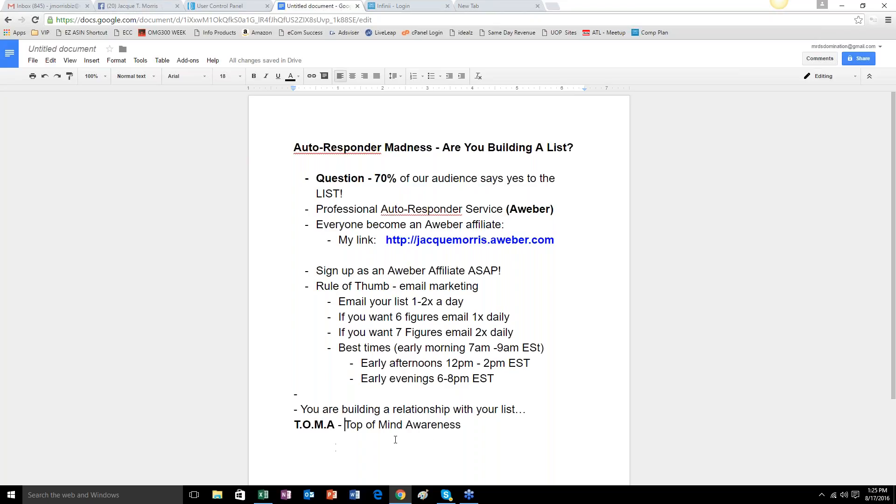
Leave a blank line below the T.O.M.A line and add the bullet "Not EVERYONE wants to join in business".
{"action": "key", "text": "Return"}
{"action": "key", "text": "Return"}
{"action": "type", "text": "-"}
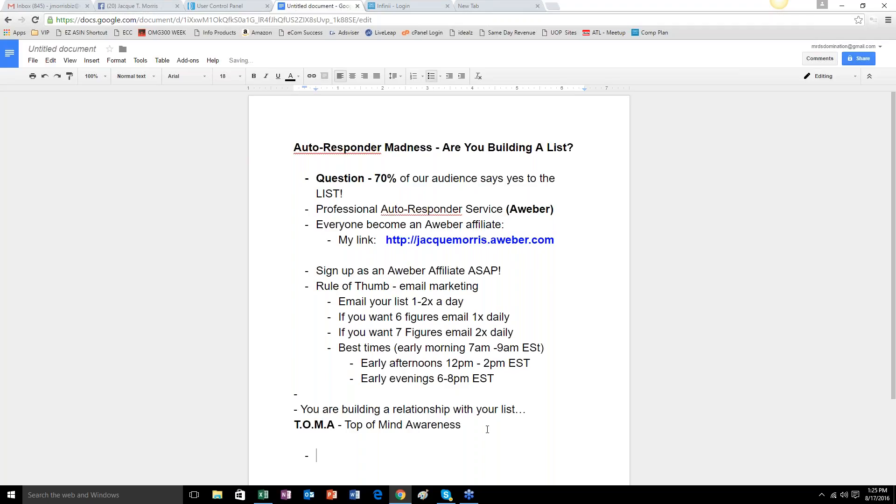
{"action": "type", "text": "Not EVERYONE "}
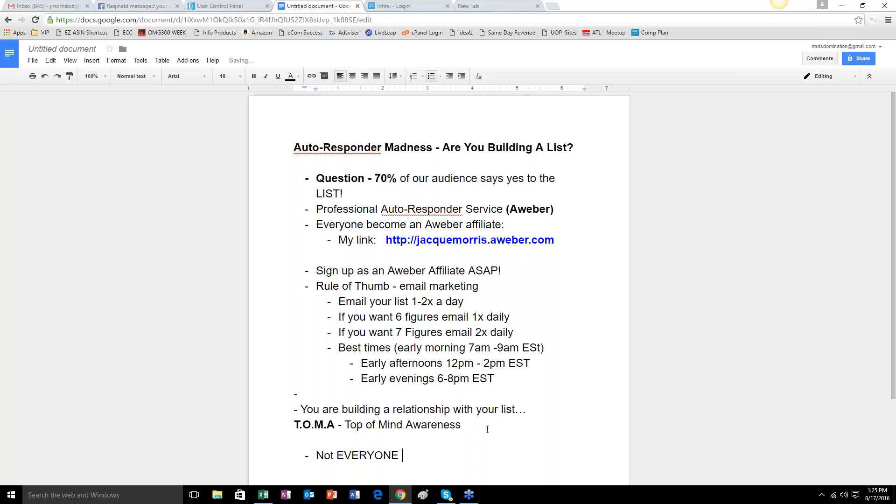
{"action": "type", "text": "wants to join in b"}
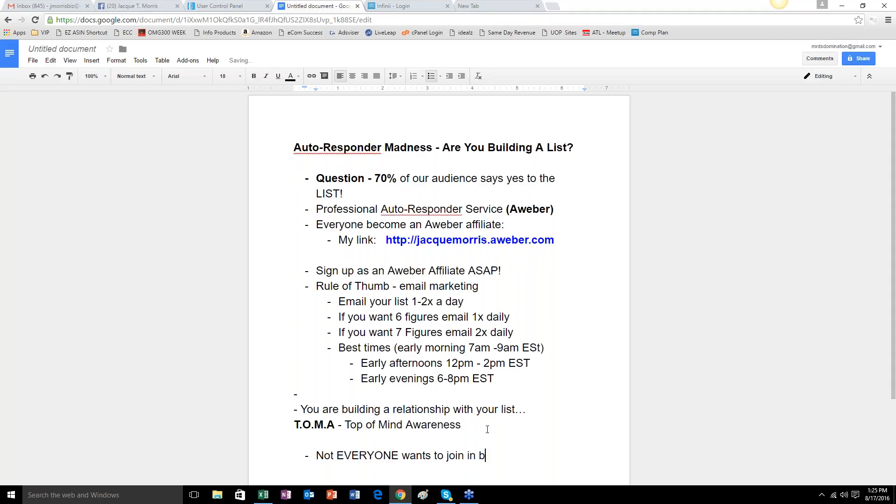
{"action": "type", "text": "usiness"}
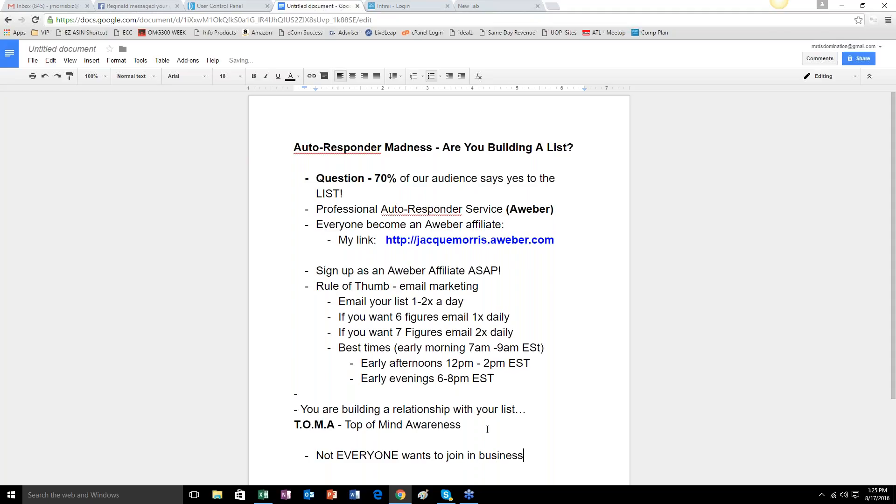
Add the bullet "They will still spend money with you b/c they like, know and trust you.".
{"action": "key", "text": "Return"}
{"action": "type", "text": "They will stil"}
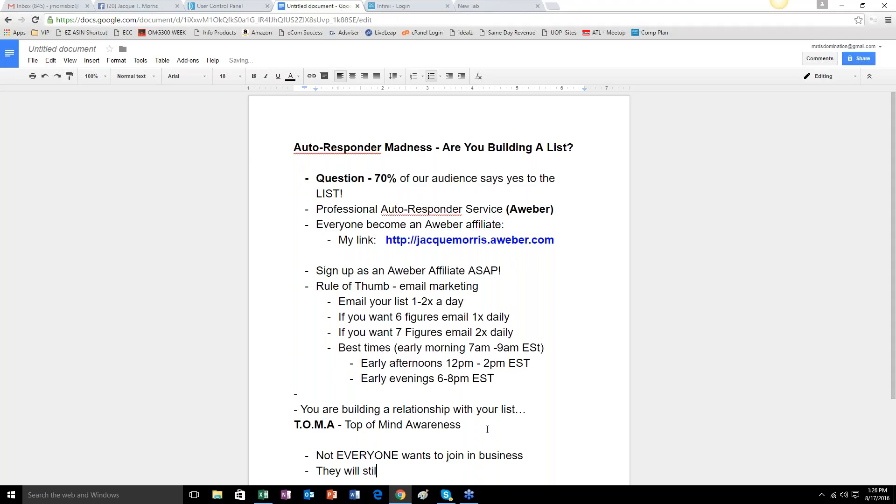
{"action": "type", "text": "l spend o"}
{"action": "key", "text": "BackSpace"}
{"action": "type", "text": "m"}
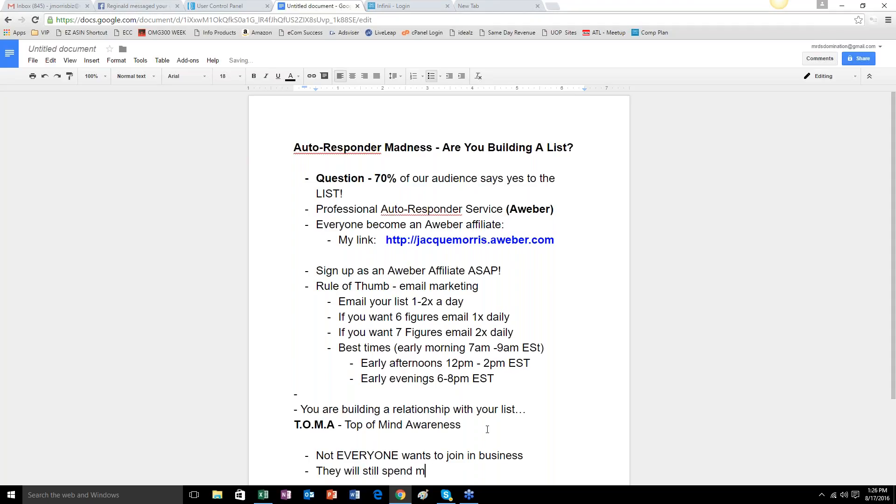
{"action": "type", "text": "oney with you b/c t"}
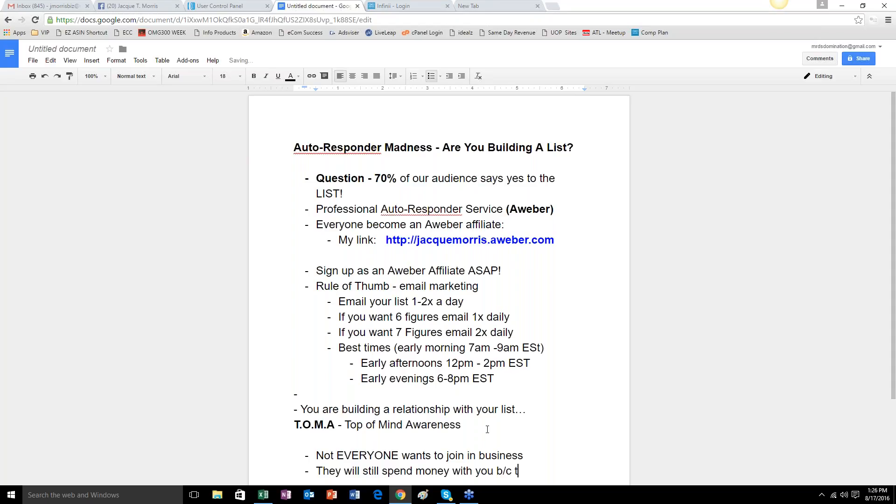
{"action": "type", "text": "hey like, know and trust you."}
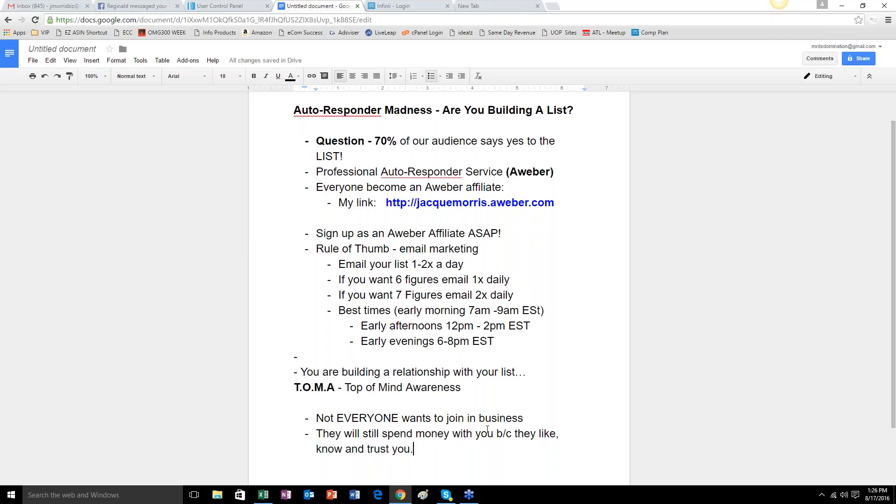
Switch to the AWeber account page and highlight the subscriber figures in the infinii list's row.
{"action": "left_click", "coordinate": [224, 7]}
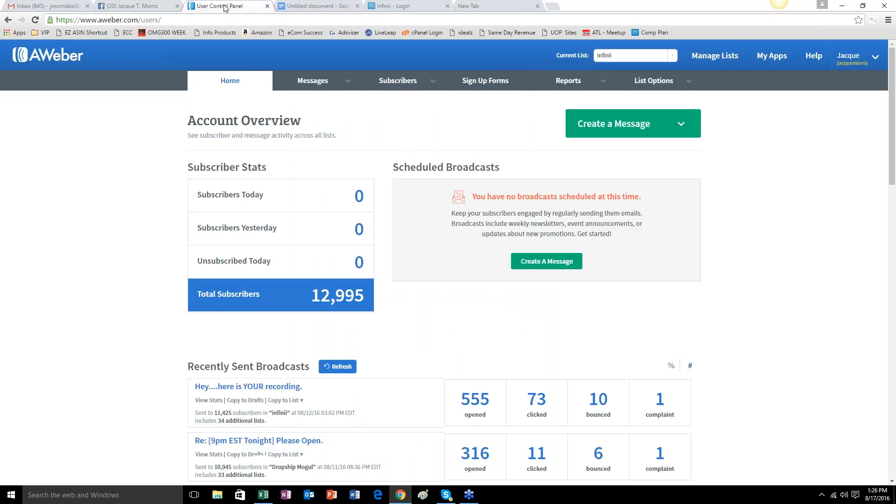
{"action": "scroll", "coordinate": [343, 293], "scroll_direction": "down", "scroll_amount": 15}
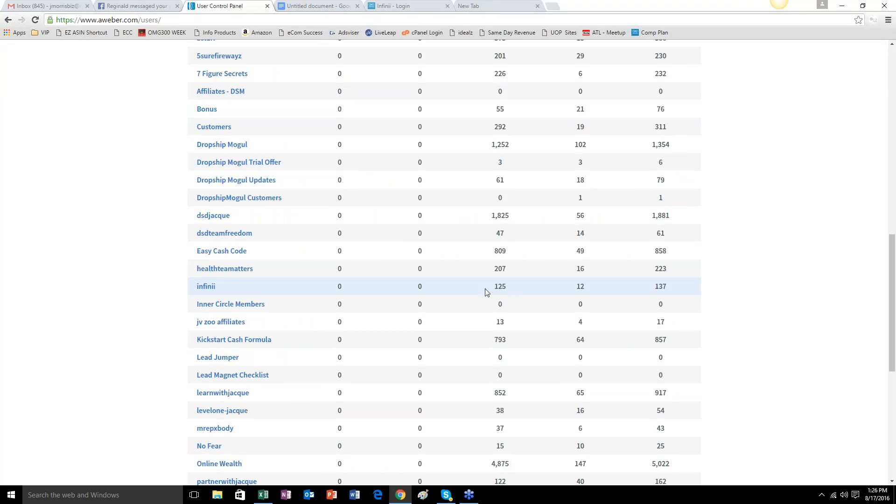
{"action": "left_click_drag", "start_coordinate": [495, 288], "coordinate": [510, 287]}
{"action": "scroll", "coordinate": [662, 292], "scroll_direction": "up", "scroll_amount": 1}
{"action": "left_click_drag", "start_coordinate": [654, 334], "coordinate": [683, 334]}
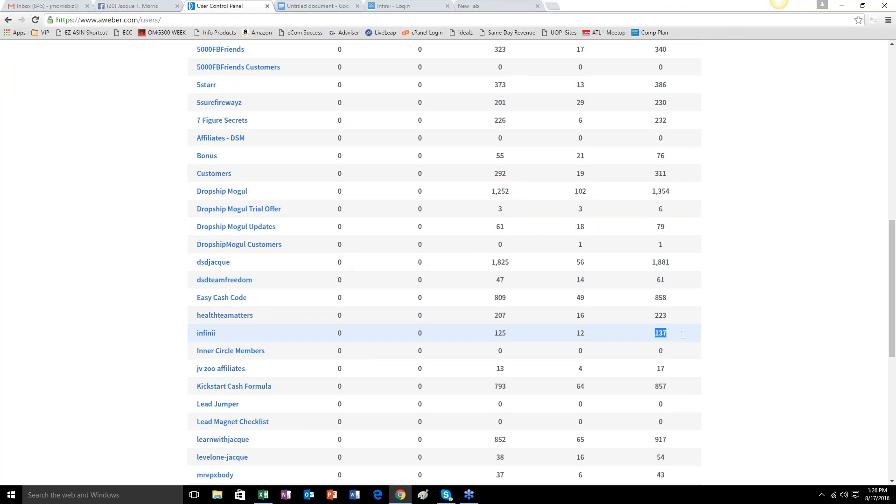
Highlight the unsubscribed and subscribed figures in the infinii list's row, and return to the lesson document.
{"action": "left_click_drag", "start_coordinate": [575, 334], "coordinate": [589, 335]}
{"action": "left_click_drag", "start_coordinate": [493, 334], "coordinate": [507, 334]}
{"action": "left_click", "coordinate": [327, 6]}
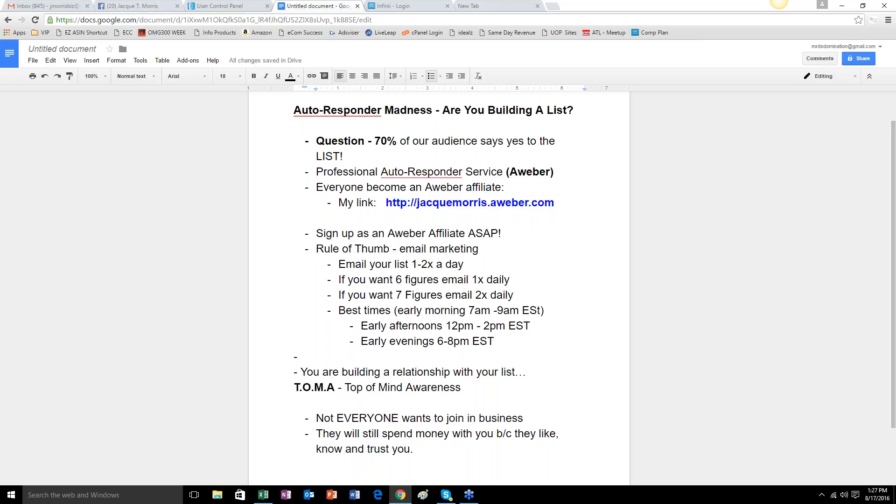
Switch to the AWeber account page, highlight the Total Subscribers figure and look over the list stats table.
{"action": "left_click", "coordinate": [219, 5]}
{"action": "scroll", "coordinate": [428, 273], "scroll_direction": "up", "scroll_amount": 1}
{"action": "scroll", "coordinate": [429, 273], "scroll_direction": "up", "scroll_amount": 15}
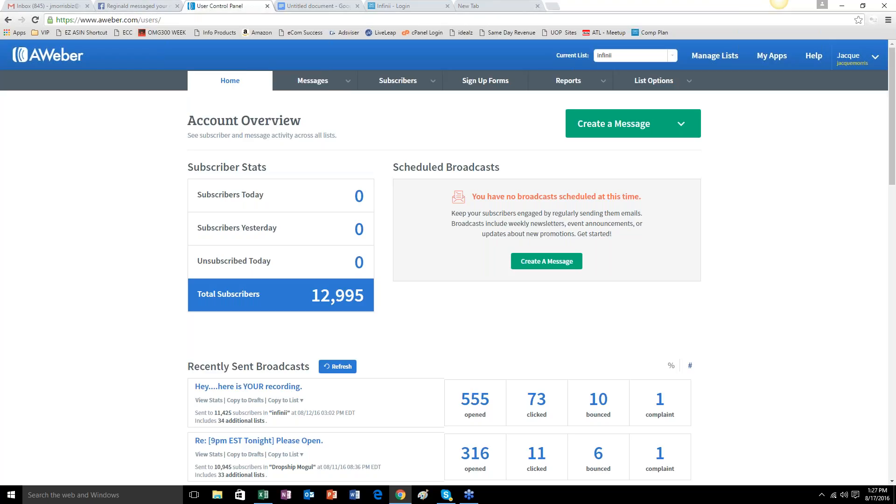
{"action": "left_click_drag", "start_coordinate": [310, 296], "coordinate": [357, 297]}
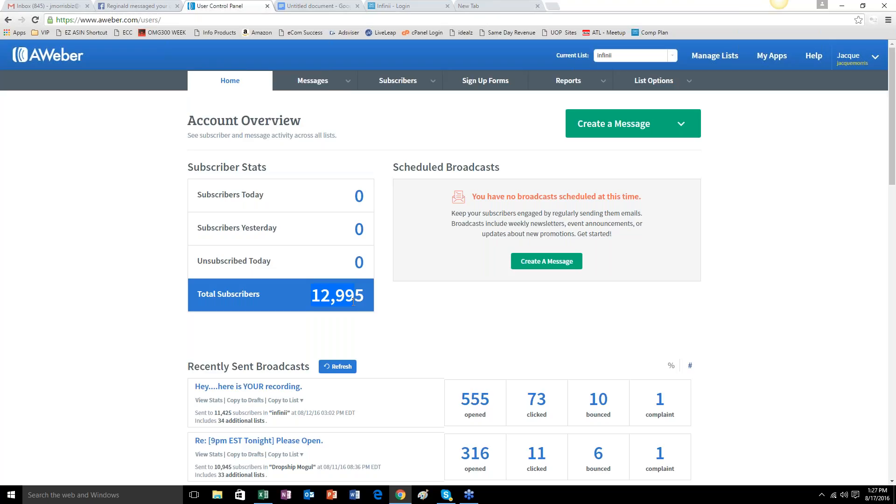
{"action": "scroll", "coordinate": [154, 221], "scroll_direction": "down", "scroll_amount": 10}
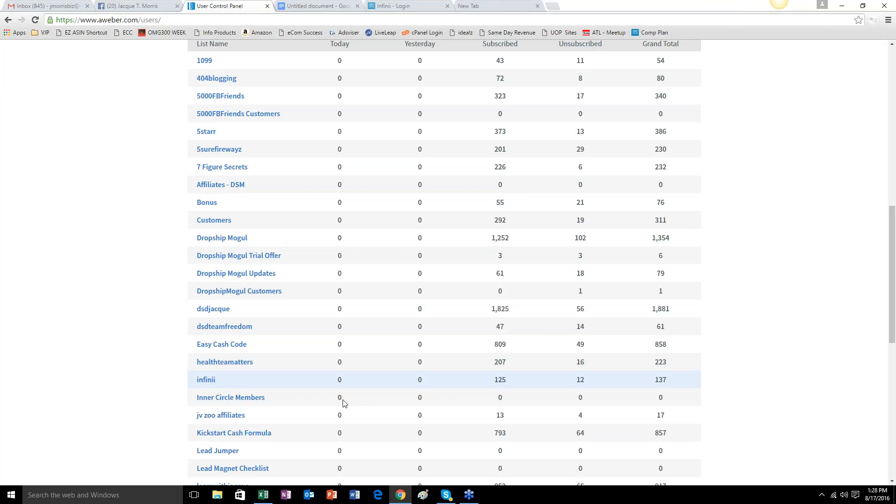
{"action": "scroll", "coordinate": [343, 402], "scroll_direction": "up", "scroll_amount": 1}
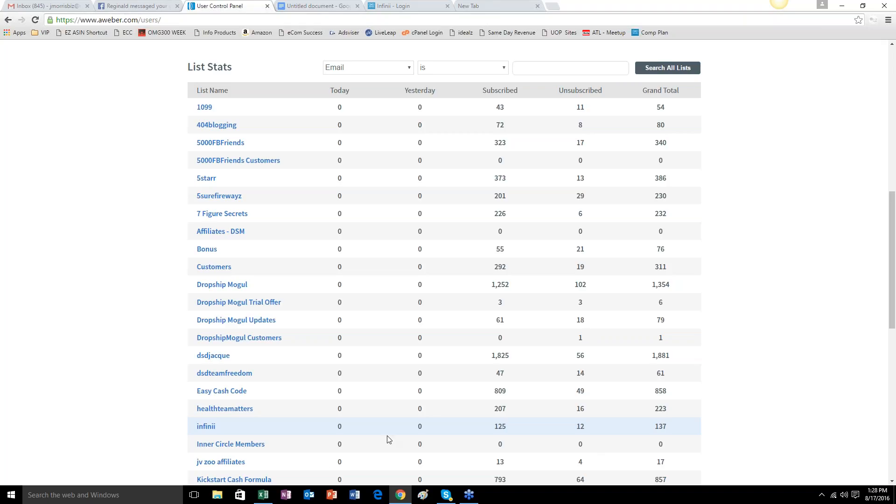
Open surveymonkey.com in the empty browser tab.
{"action": "left_click", "coordinate": [512, 6]}
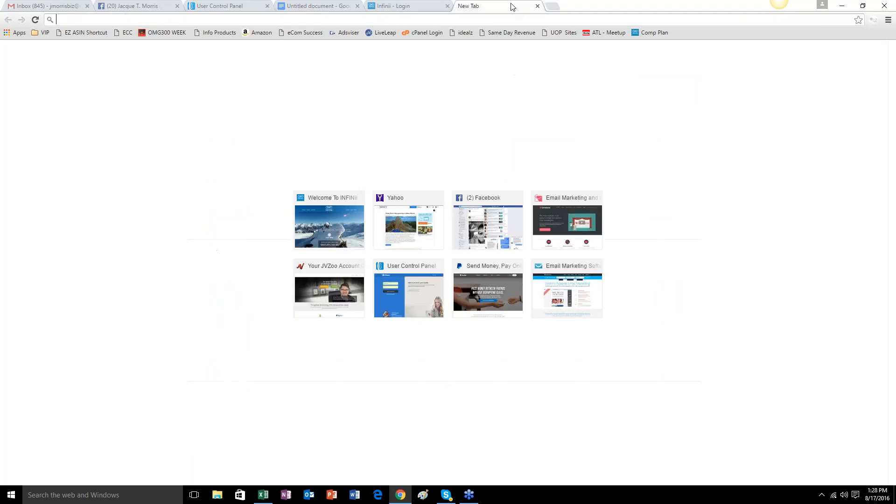
{"action": "type", "text": "survey,mon"}
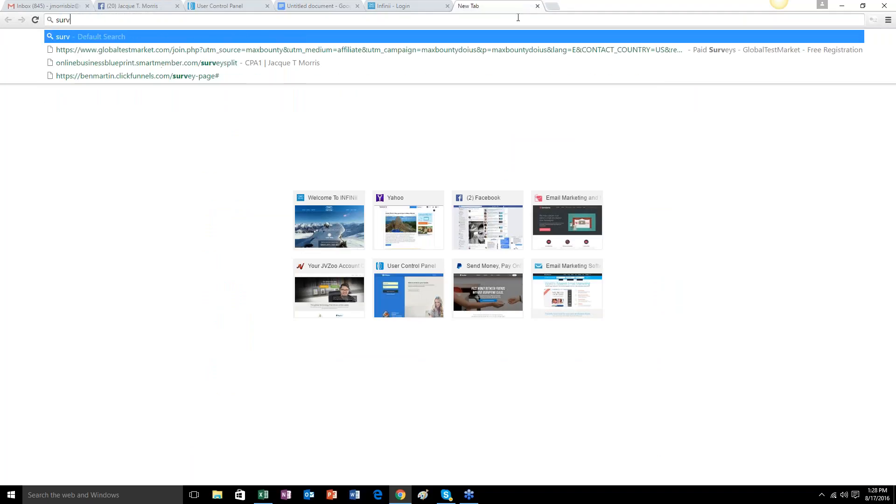
{"action": "key", "text": "BackSpace"}
{"action": "key", "text": "BackSpace"}
{"action": "key", "text": "BackSpace"}
{"action": "key", "text": "BackSpace"}
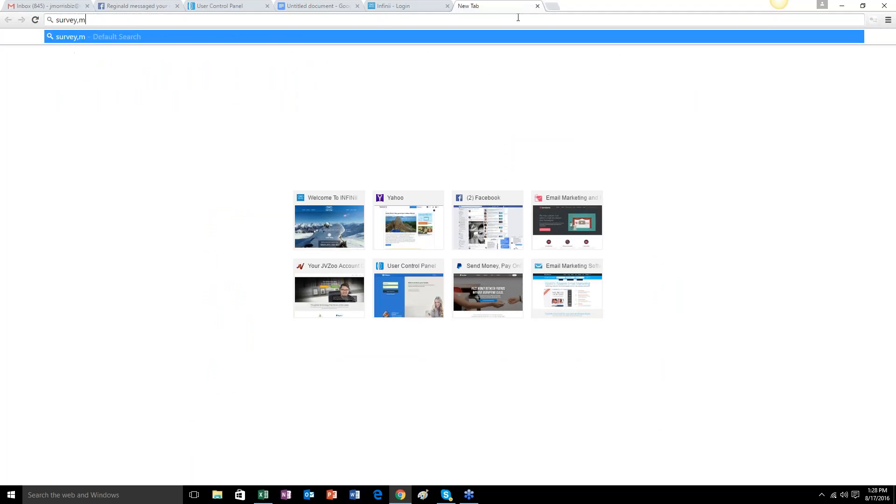
{"action": "type", "text": "monkey.co"}
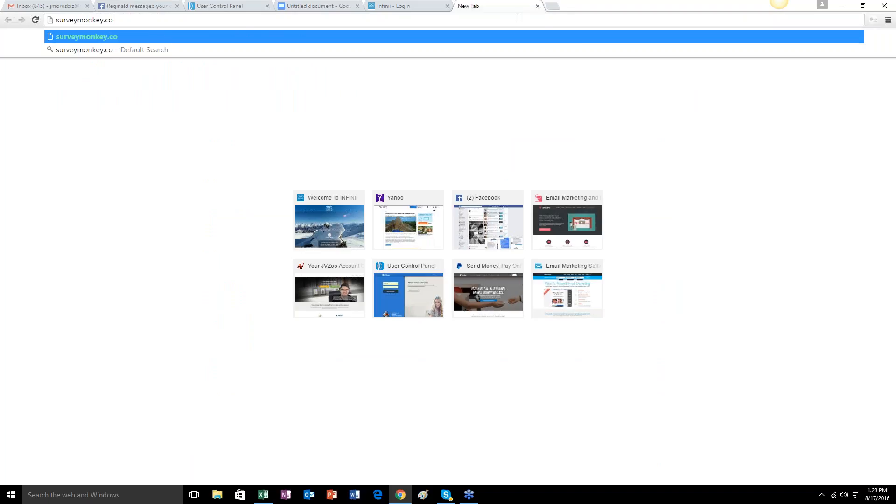
{"action": "key", "text": "Return"}
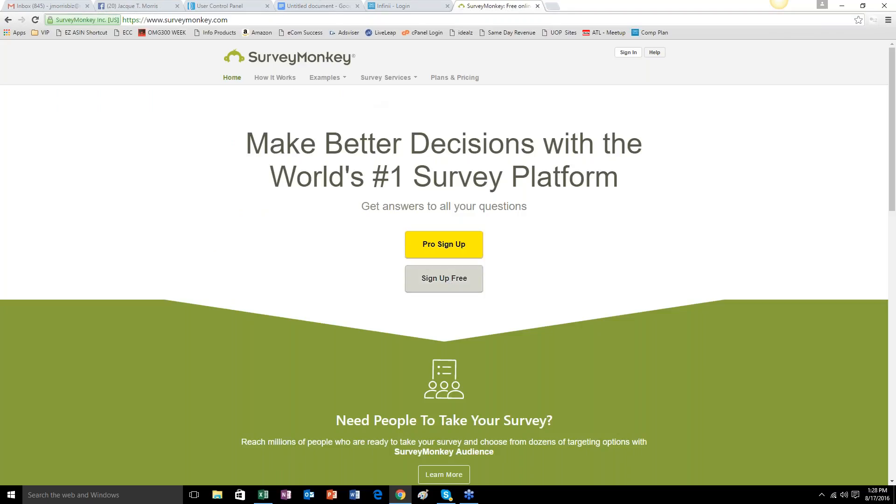
Return to the AWeber account page and examine the subscriber stats, recently sent broadcasts and list stats.
{"action": "left_click", "coordinate": [241, 7]}
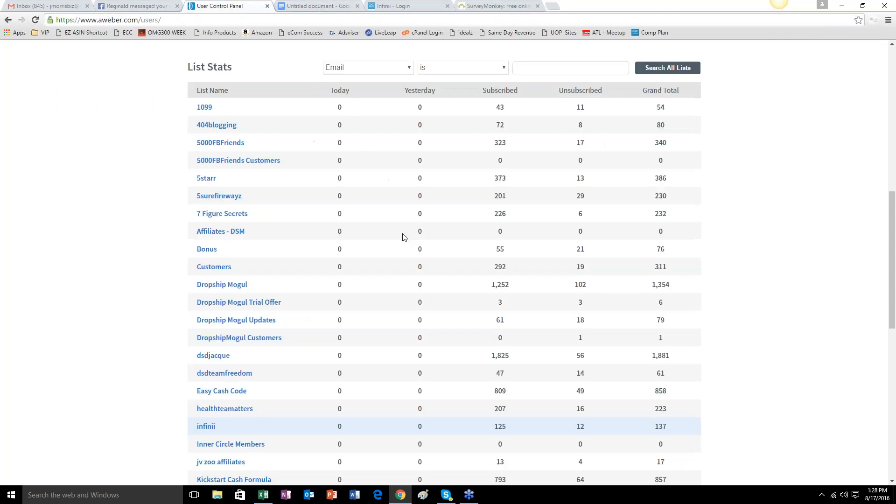
{"action": "scroll", "coordinate": [403, 238], "scroll_direction": "up", "scroll_amount": 10}
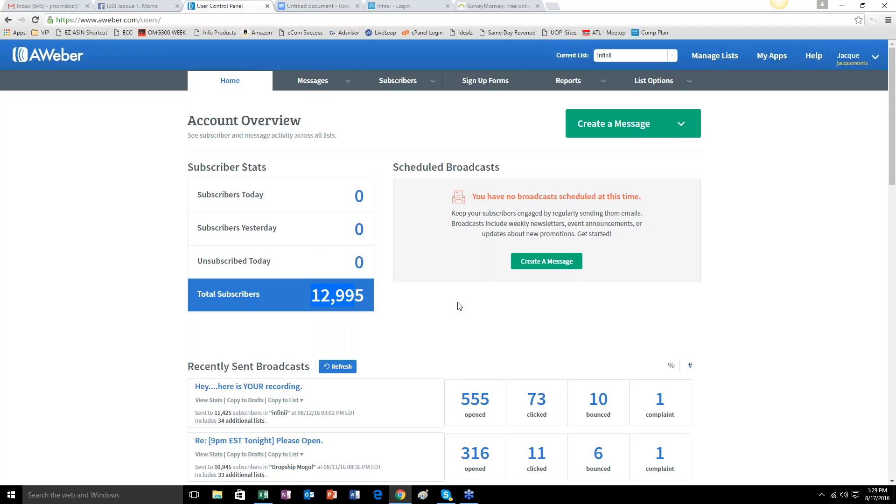
{"action": "scroll", "coordinate": [480, 312], "scroll_direction": "down", "scroll_amount": 2}
{"action": "scroll", "coordinate": [484, 312], "scroll_direction": "down", "scroll_amount": 4}
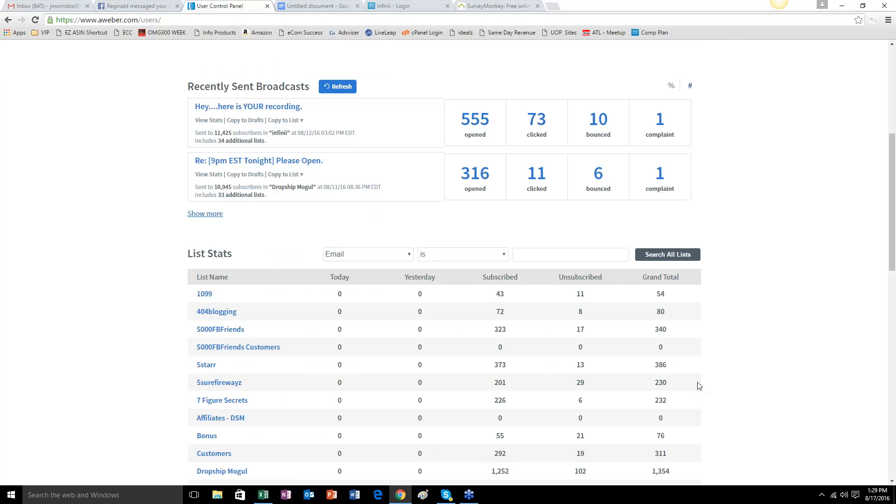
{"action": "scroll", "coordinate": [697, 386], "scroll_direction": "down", "scroll_amount": 2}
{"action": "scroll", "coordinate": [697, 386], "scroll_direction": "up", "scroll_amount": 6}
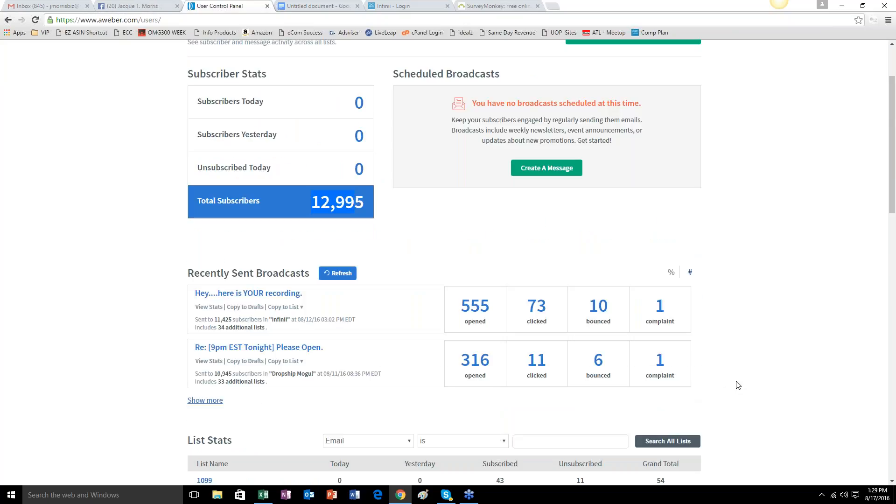
{"action": "scroll", "coordinate": [739, 375], "scroll_direction": "down", "scroll_amount": 2}
{"action": "scroll", "coordinate": [745, 385], "scroll_direction": "up", "scroll_amount": 2}
{"action": "scroll", "coordinate": [749, 391], "scroll_direction": "down", "scroll_amount": 2}
{"action": "scroll", "coordinate": [749, 390], "scroll_direction": "up", "scroll_amount": 3}
{"action": "scroll", "coordinate": [750, 390], "scroll_direction": "down", "scroll_amount": 3}
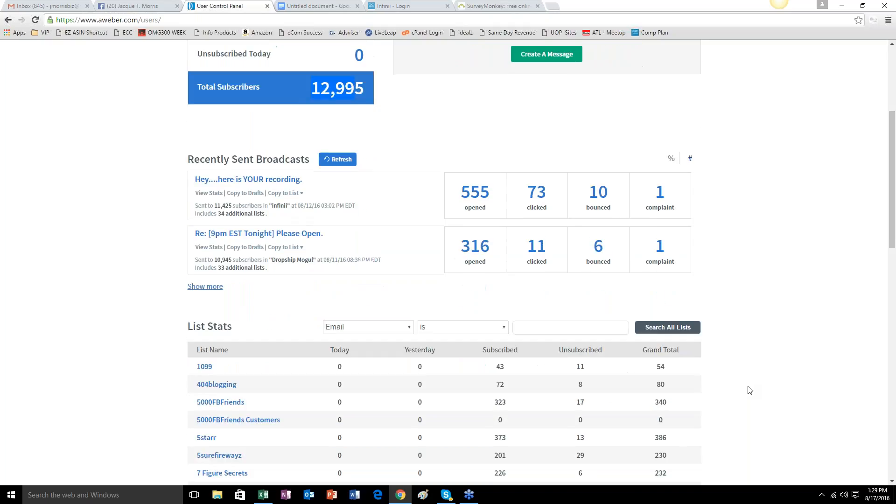
{"action": "scroll", "coordinate": [749, 390], "scroll_direction": "up", "scroll_amount": 4}
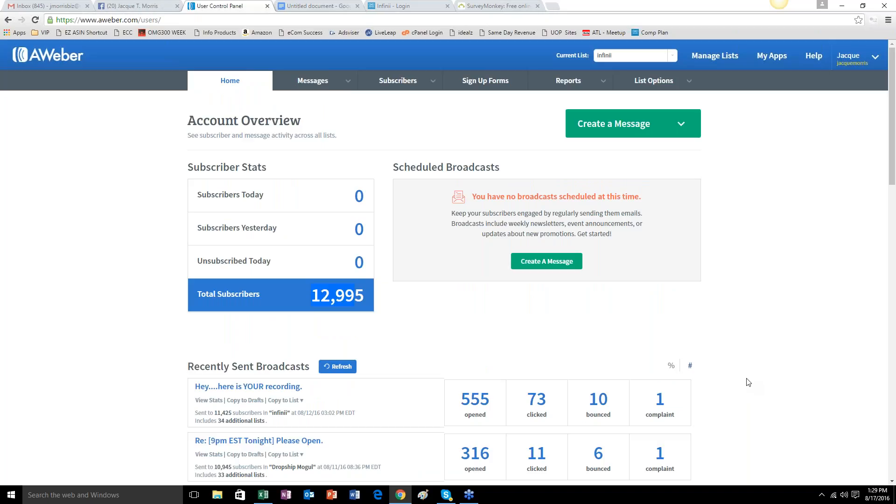
{"action": "scroll", "coordinate": [699, 360], "scroll_direction": "down", "scroll_amount": 1}
{"action": "scroll", "coordinate": [704, 343], "scroll_direction": "up", "scroll_amount": 1}
{"action": "scroll", "coordinate": [491, 247], "scroll_direction": "down", "scroll_amount": 3}
{"action": "scroll", "coordinate": [491, 247], "scroll_direction": "up", "scroll_amount": 1}
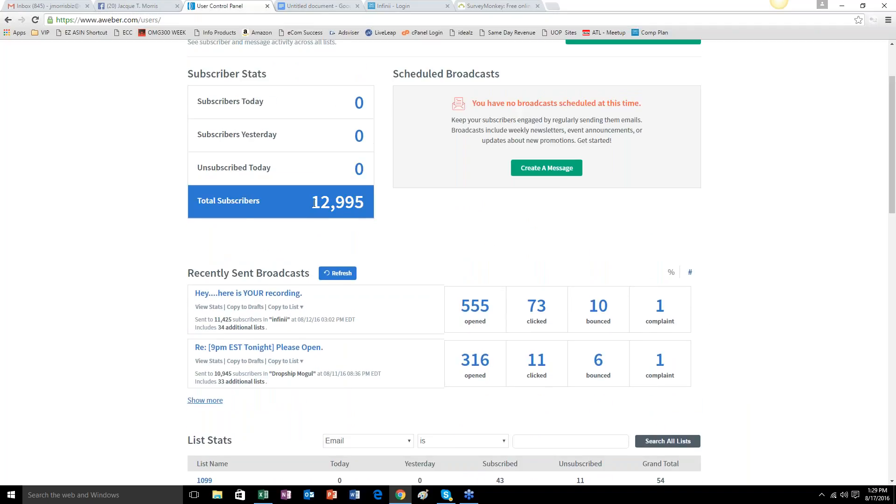
Highlight the Total Subscribers figure, dismiss the Skype notification and look over the recent broadcast statistics.
{"action": "left_click_drag", "start_coordinate": [312, 202], "coordinate": [380, 200]}
{"action": "left_click", "coordinate": [292, 226]}
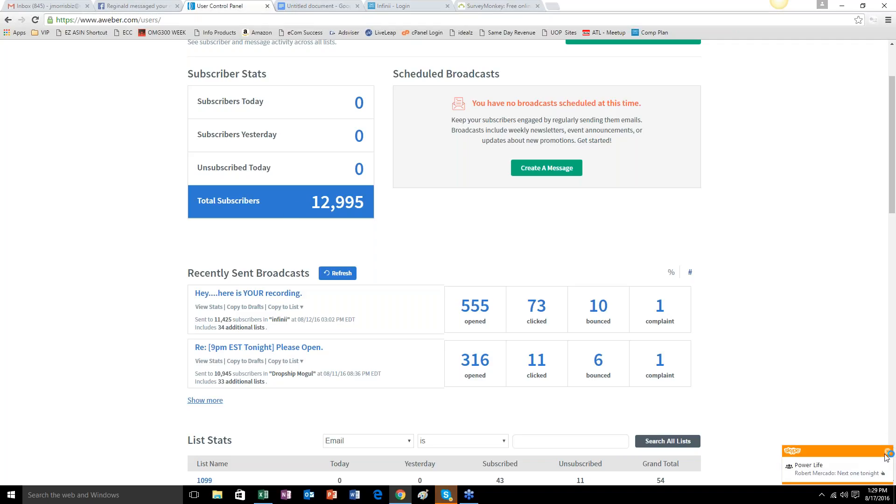
{"action": "left_click", "coordinate": [888, 454]}
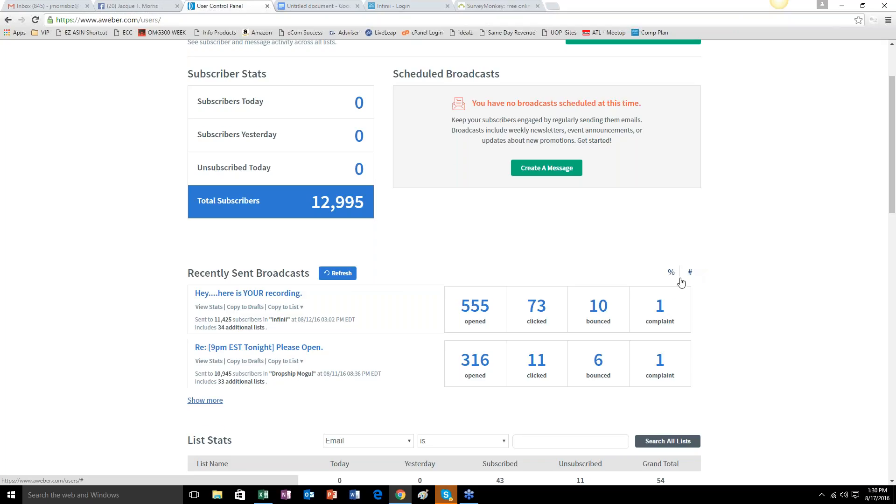
{"action": "scroll", "coordinate": [560, 315], "scroll_direction": "up", "scroll_amount": 2}
{"action": "scroll", "coordinate": [561, 314], "scroll_direction": "down", "scroll_amount": 2}
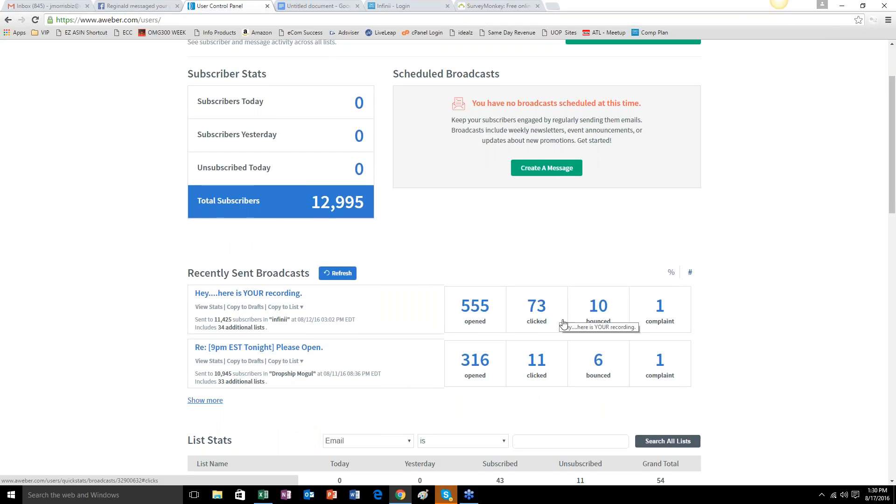
{"action": "scroll", "coordinate": [492, 352], "scroll_direction": "up", "scroll_amount": 1}
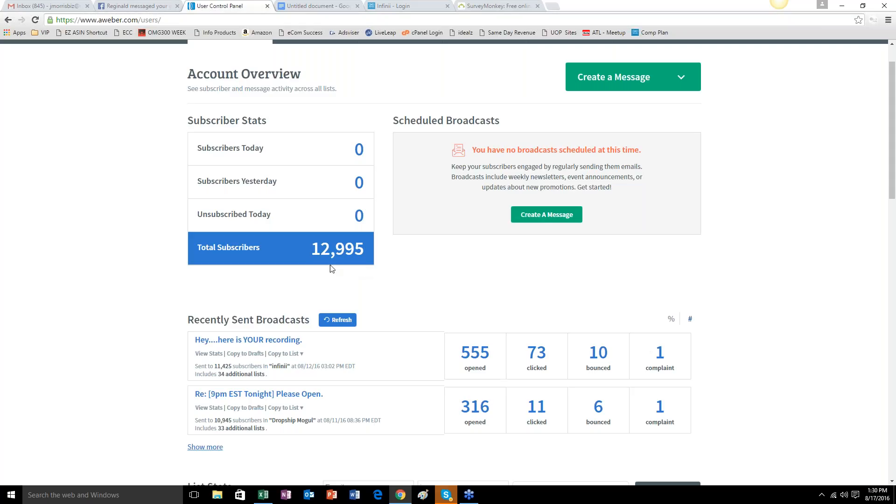
{"action": "scroll", "coordinate": [338, 273], "scroll_direction": "up", "scroll_amount": 1}
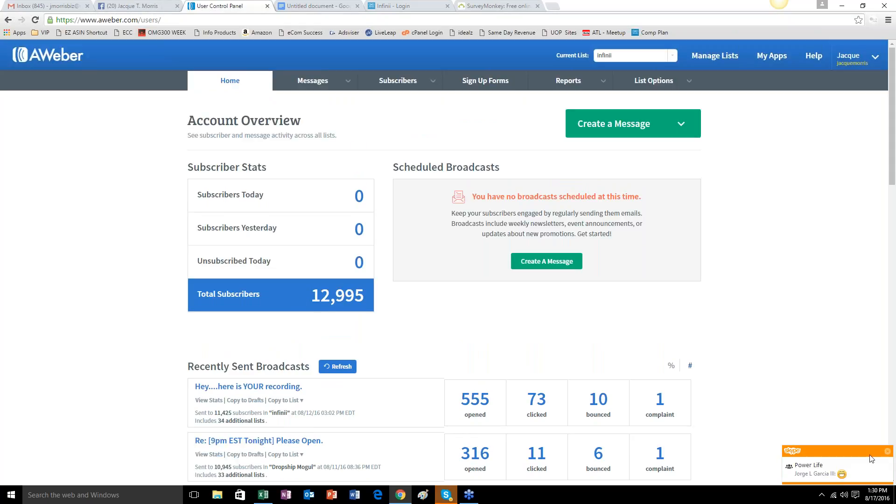
Sign out of Skype and close its sign-in window.
{"action": "left_click", "coordinate": [446, 496]}
{"action": "right_click", "coordinate": [448, 496]}
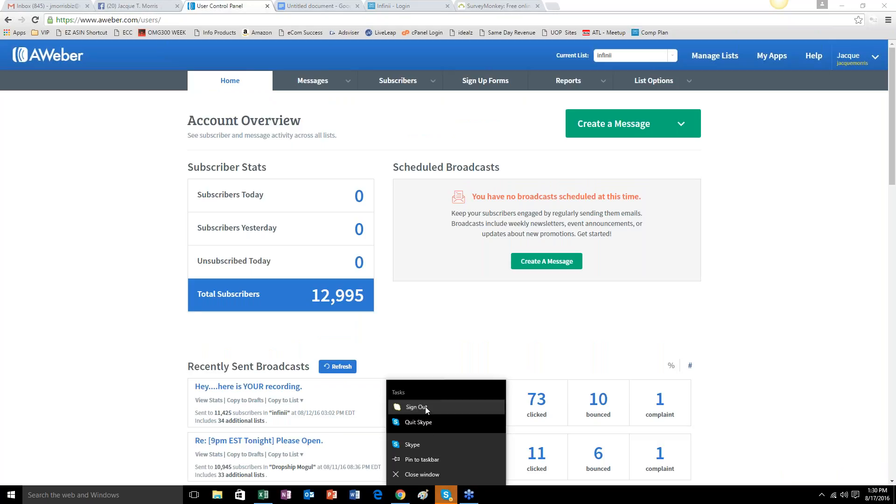
{"action": "left_click", "coordinate": [425, 407]}
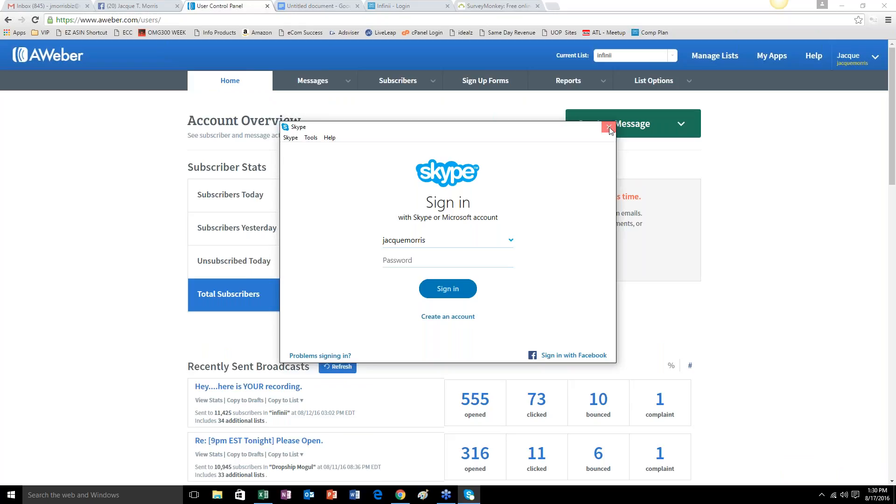
{"action": "left_click", "coordinate": [610, 127]}
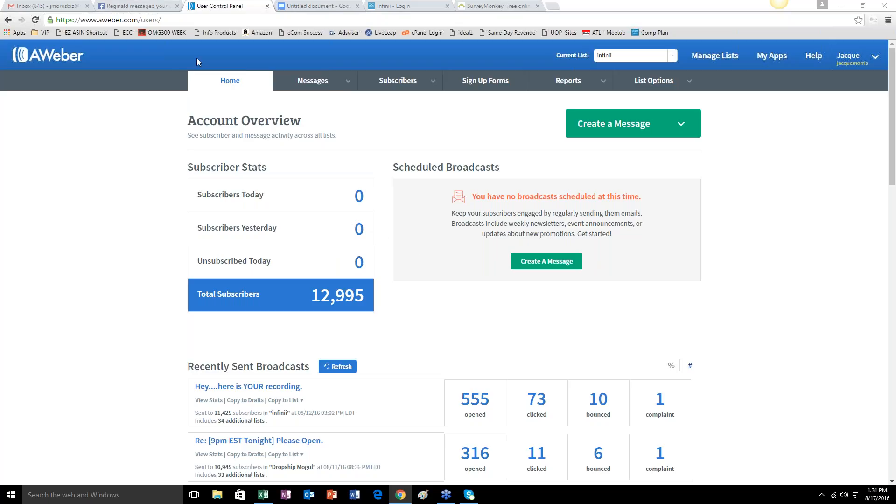
Switch to the lesson document, copy the Aweber affiliate link after "My link:" and clear its selection.
{"action": "left_click", "coordinate": [297, 4]}
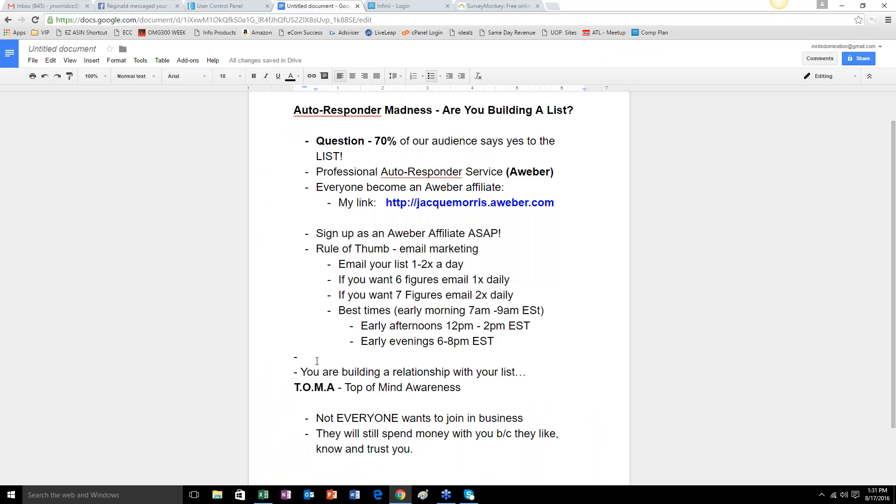
{"action": "left_click", "coordinate": [362, 341]}
{"action": "left_click_drag", "start_coordinate": [382, 203], "coordinate": [555, 203]}
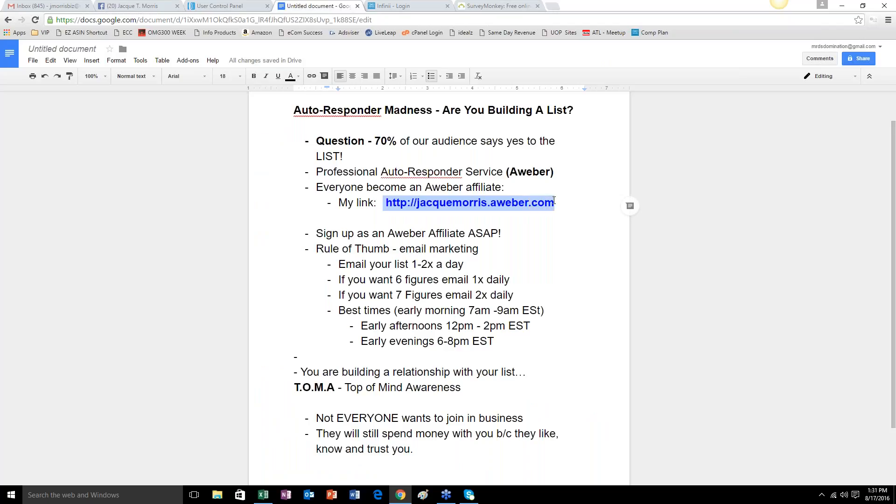
{"action": "right_click", "coordinate": [539, 205]}
{"action": "left_click", "coordinate": [553, 228]}
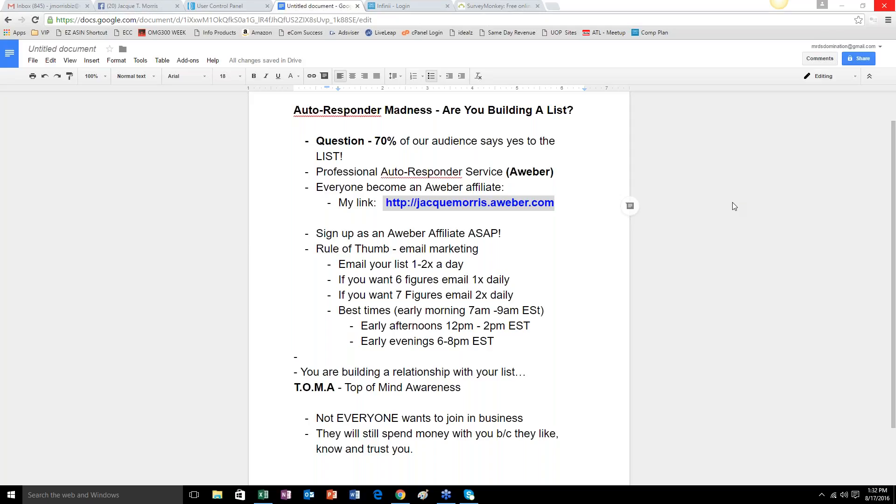
{"action": "double_click", "coordinate": [528, 291]}
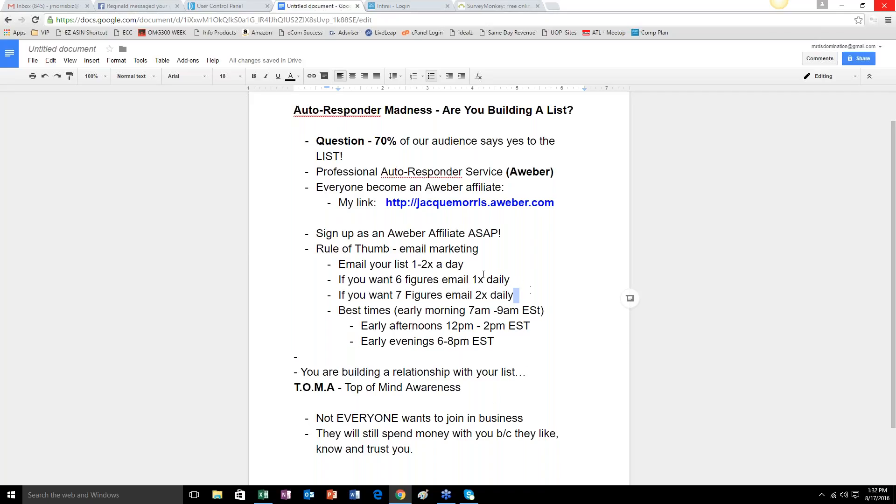
{"action": "scroll", "coordinate": [476, 285], "scroll_direction": "up", "scroll_amount": 1}
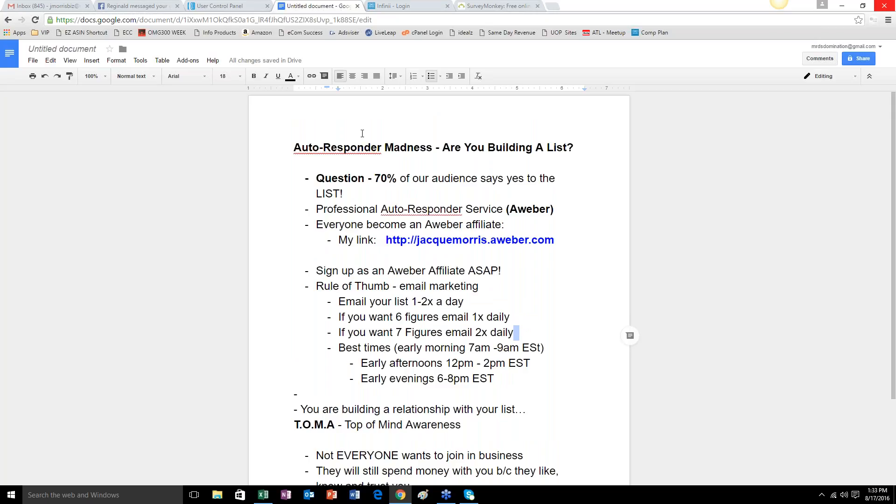
Go back to the AWeber account overview, highlight the Total Subscribers figure and clear the highlight.
{"action": "left_click", "coordinate": [220, 6]}
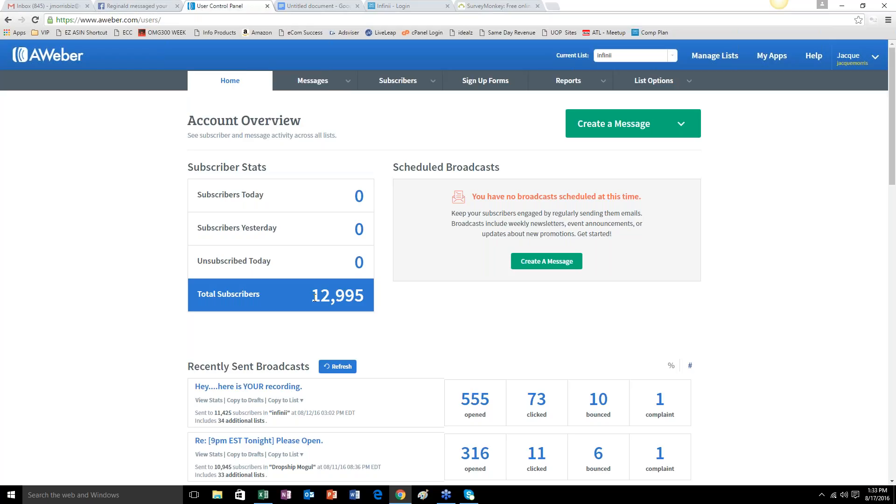
{"action": "left_click_drag", "start_coordinate": [312, 293], "coordinate": [370, 292]}
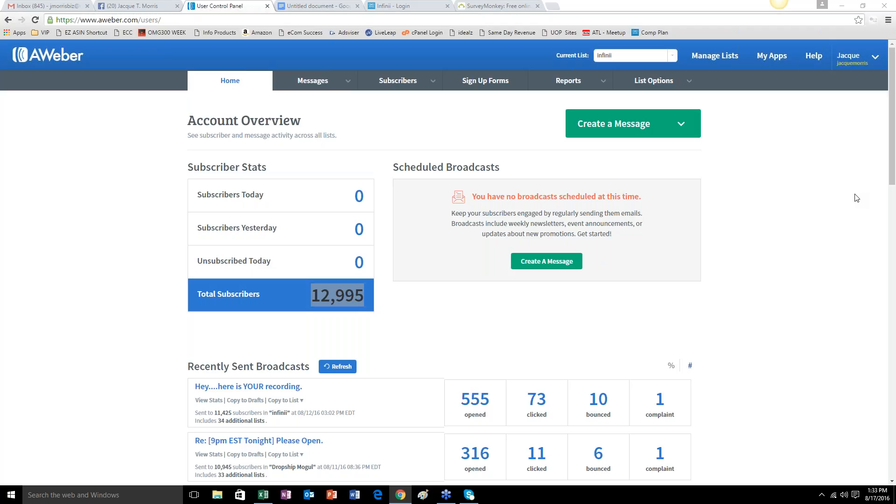
{"action": "left_click", "coordinate": [324, 321]}
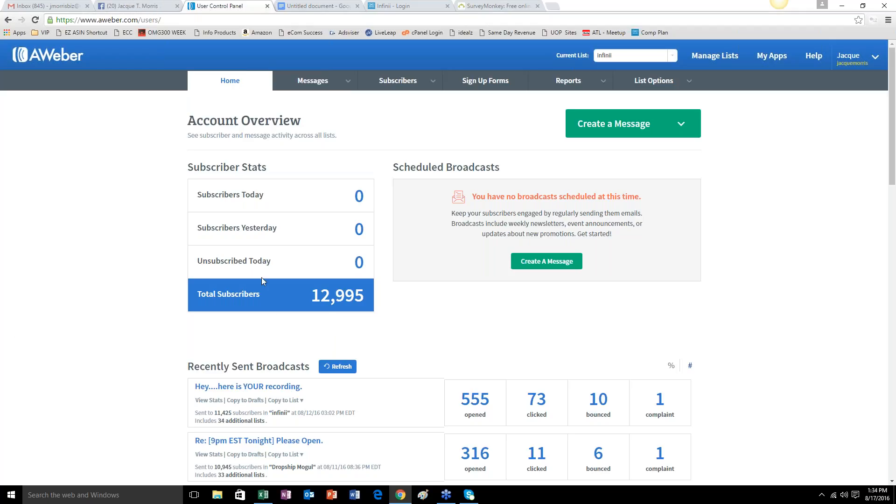
{"action": "scroll", "coordinate": [308, 279], "scroll_direction": "down", "scroll_amount": 4}
{"action": "scroll", "coordinate": [359, 281], "scroll_direction": "up", "scroll_amount": 4}
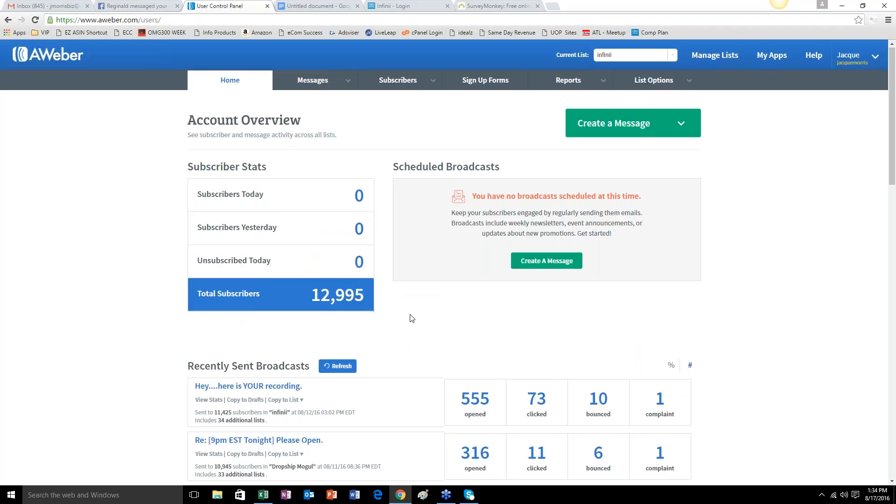
Look over the List Stats table and display the options for creating a message.
{"action": "scroll", "coordinate": [256, 364], "scroll_direction": "down", "scroll_amount": 8}
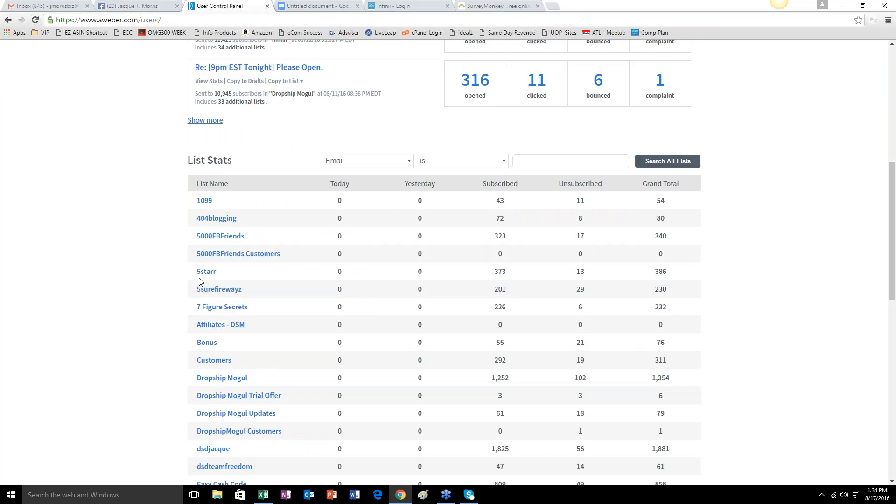
{"action": "scroll", "coordinate": [236, 328], "scroll_direction": "up", "scroll_amount": 8}
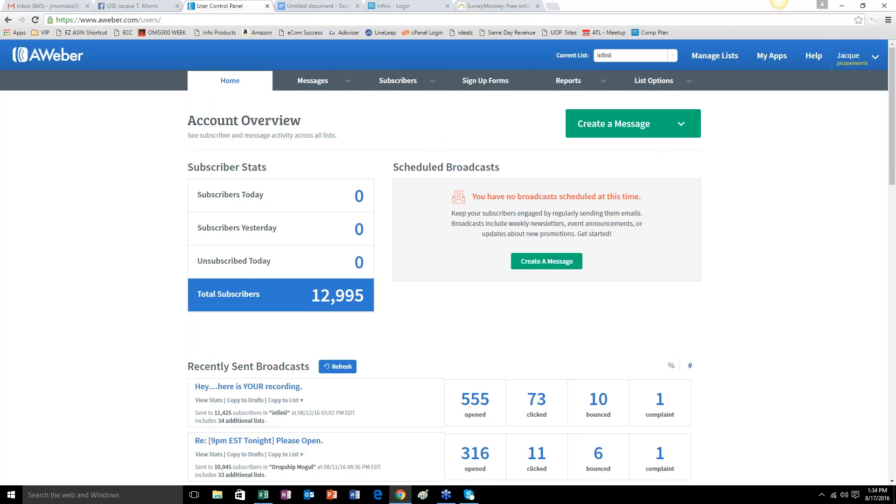
{"action": "left_click", "coordinate": [682, 126]}
{"action": "scroll", "coordinate": [784, 296], "scroll_direction": "down", "scroll_amount": 5}
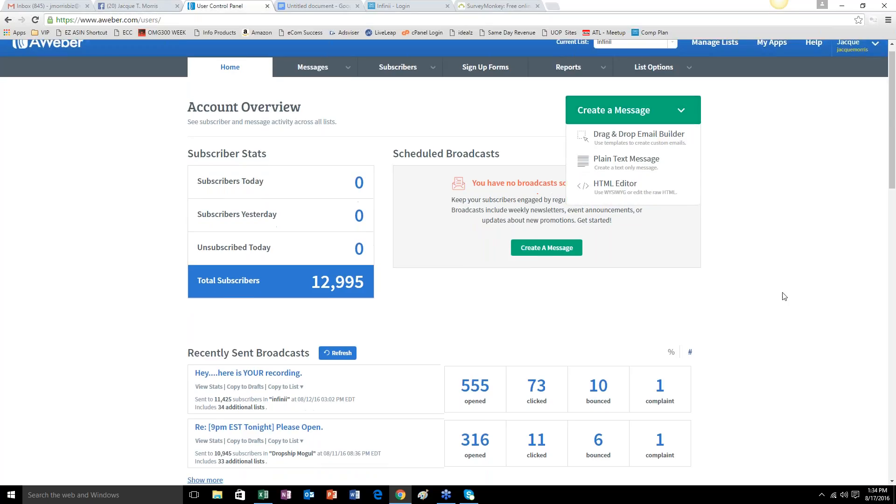
Choose Dropship Mogul in the List Stats table as the current list.
{"action": "scroll", "coordinate": [631, 366], "scroll_direction": "down", "scroll_amount": 6}
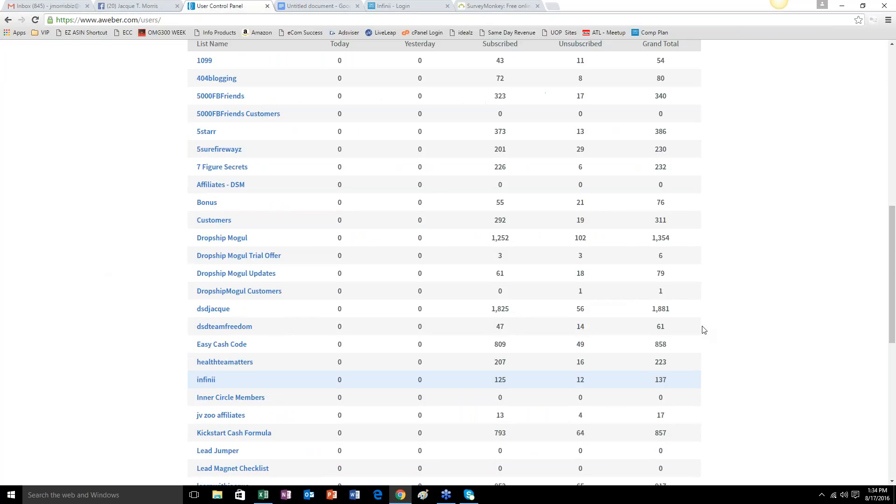
{"action": "scroll", "coordinate": [707, 326], "scroll_direction": "up", "scroll_amount": 5}
{"action": "scroll", "coordinate": [187, 373], "scroll_direction": "down", "scroll_amount": 2}
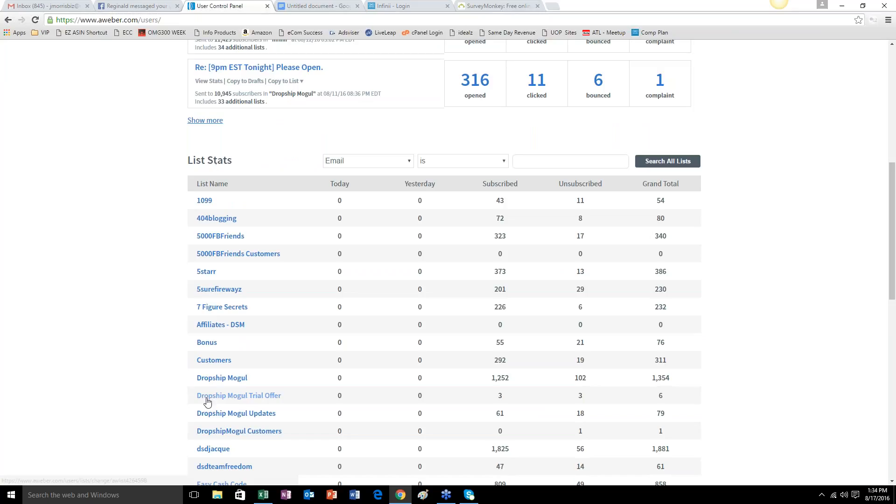
{"action": "left_click", "coordinate": [230, 379]}
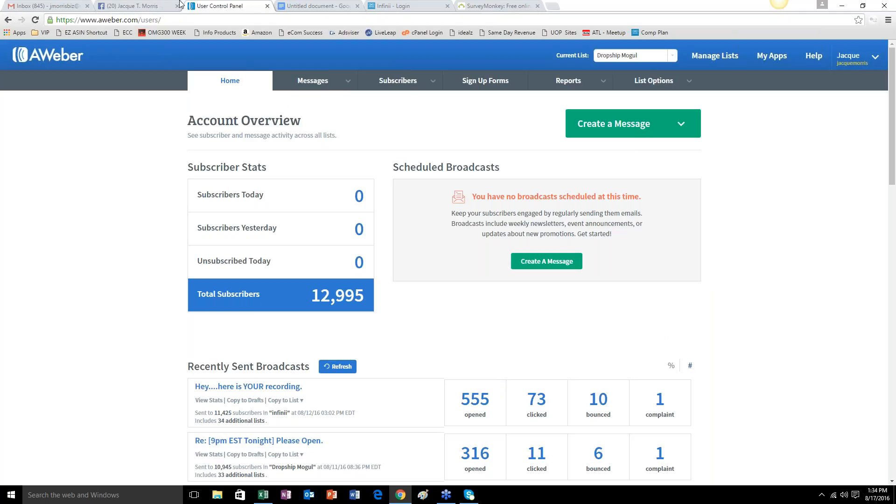
Switch to the lesson document and start a new unbulleted line after "know and trust you.".
{"action": "left_click", "coordinate": [293, 6]}
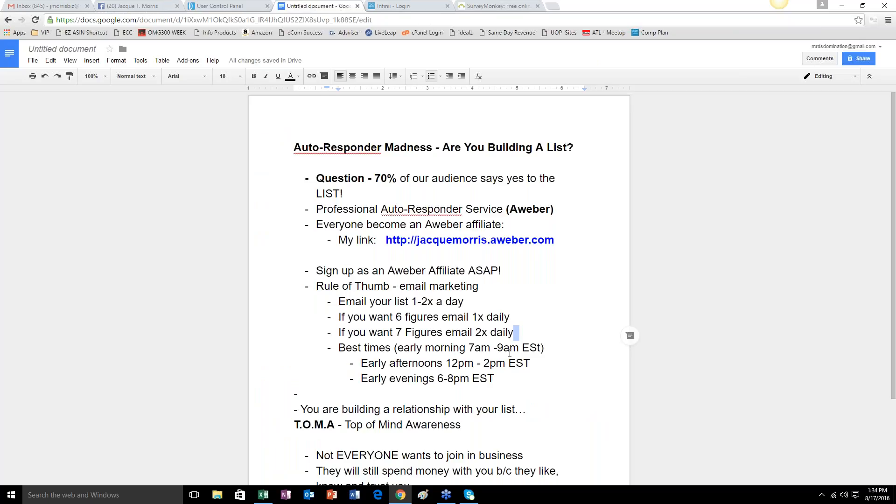
{"action": "scroll", "coordinate": [509, 352], "scroll_direction": "down", "scroll_amount": 2}
{"action": "left_click", "coordinate": [459, 384]}
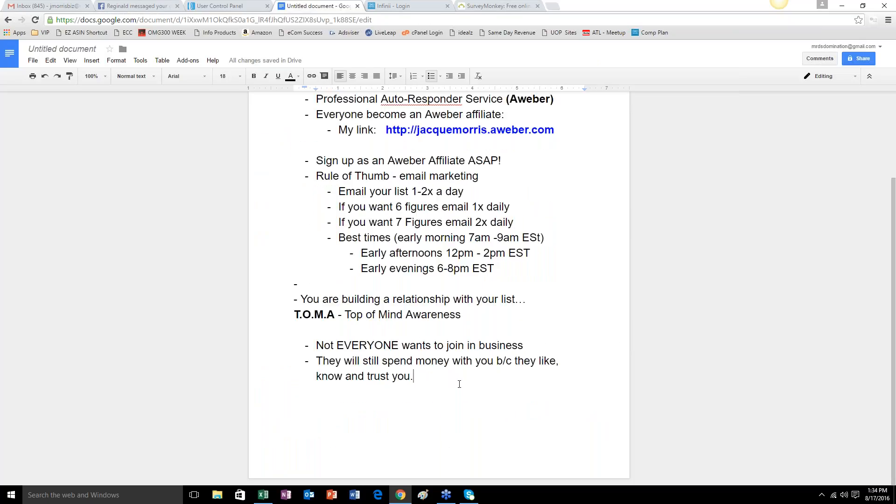
{"action": "key", "text": "Return"}
{"action": "key", "text": "Return"}
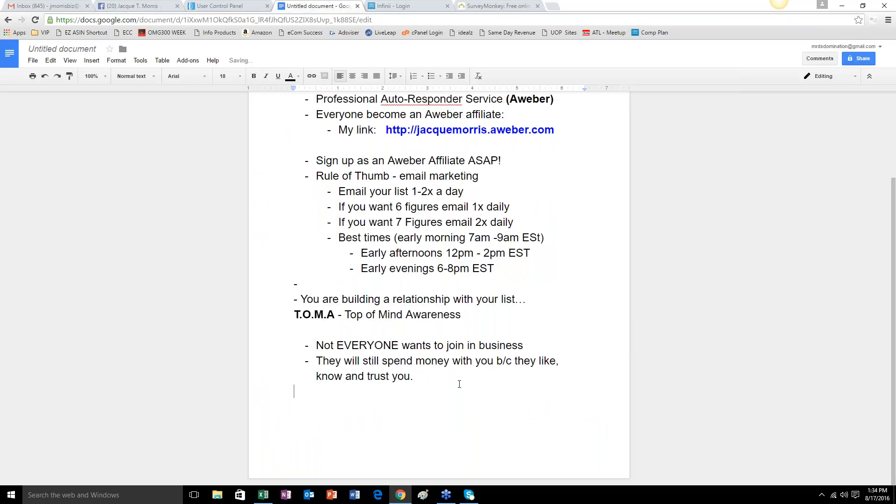
{"action": "type", "text": "-"}
{"action": "key", "text": "BackSpace"}
{"action": "key", "text": "Return"}
{"action": "type", "text": "- "}
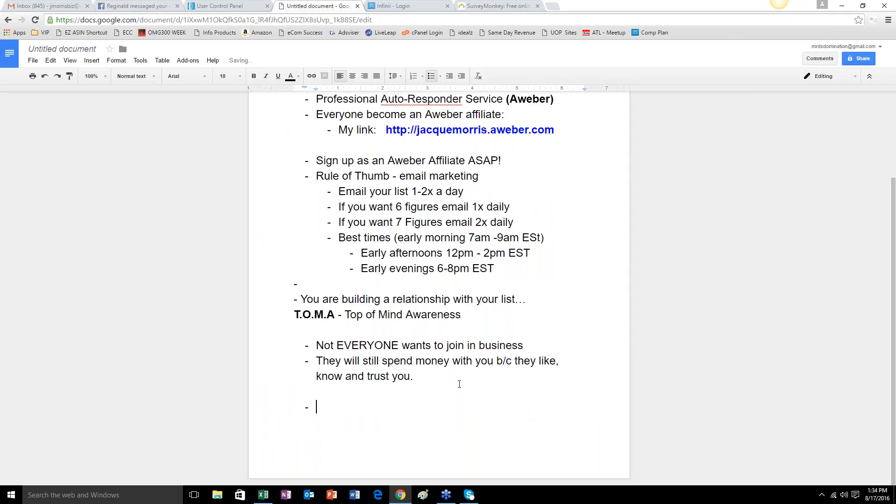
{"action": "type", "text": "Don"}
{"action": "key", "text": "BackSpace"}
{"action": "key", "text": "BackSpace"}
{"action": "key", "text": "BackSpace"}
{"action": "key", "text": "BackSpace"}
{"action": "key", "text": "BackSpace"}
{"action": "key", "text": "BackSpace"}
{"action": "key", "text": "Return"}
{"action": "key", "text": "Return"}
Add a line containing only a dash and, below it, the line "- Don't Be Afraid to Mail Your LIST".
{"action": "type", "text": "-"}
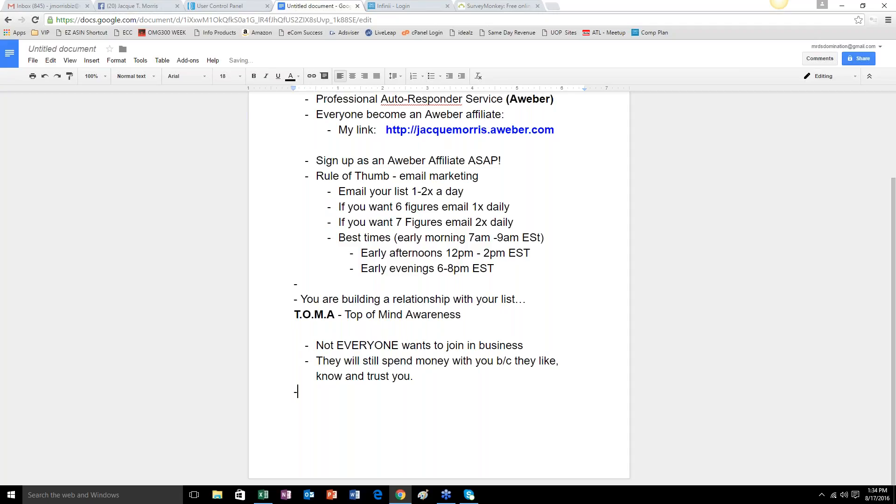
{"action": "key", "text": "Return"}
{"action": "type", "text": "- Don't Be Afraid to Ma"}
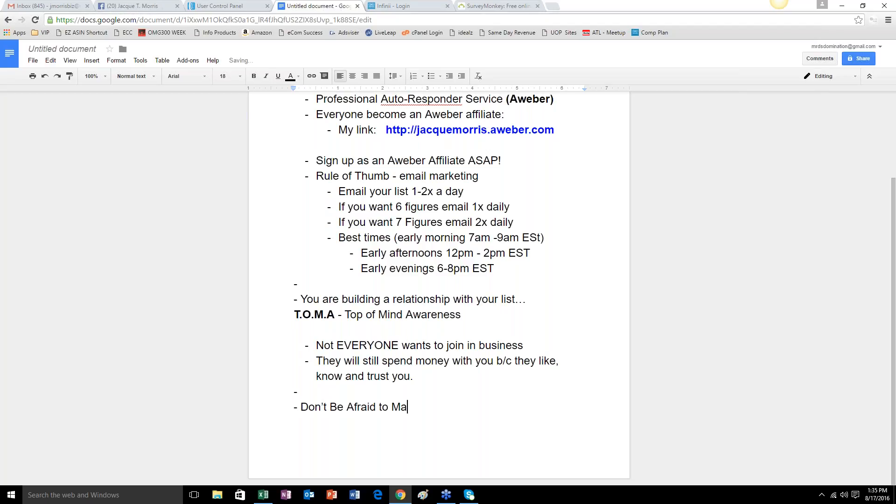
{"action": "type", "text": "il Your Lis"}
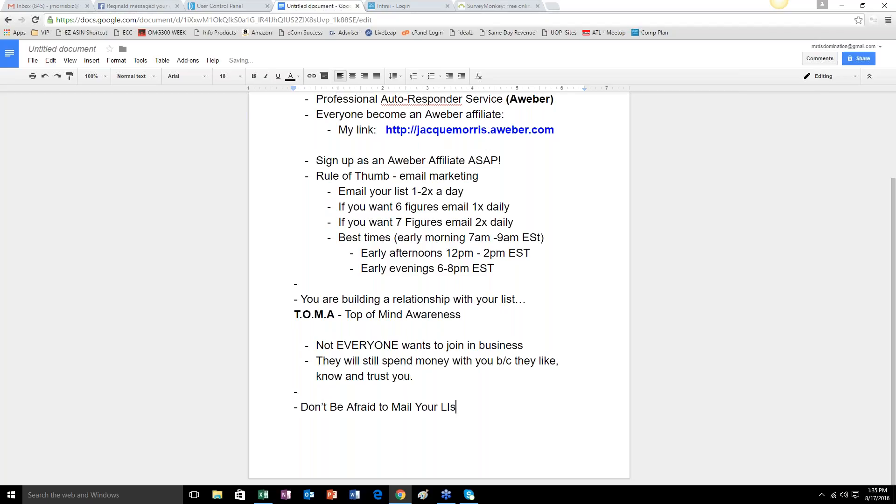
{"action": "key", "text": "BackSpace"}
{"action": "key", "text": "BackSpace"}
{"action": "type", "text": "IST - People will"}
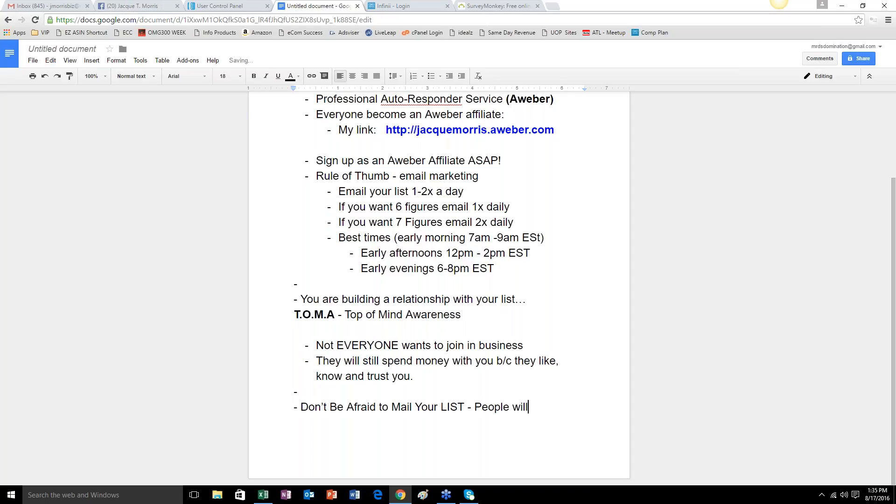
{"action": "type", "text": " unsubscribe"}
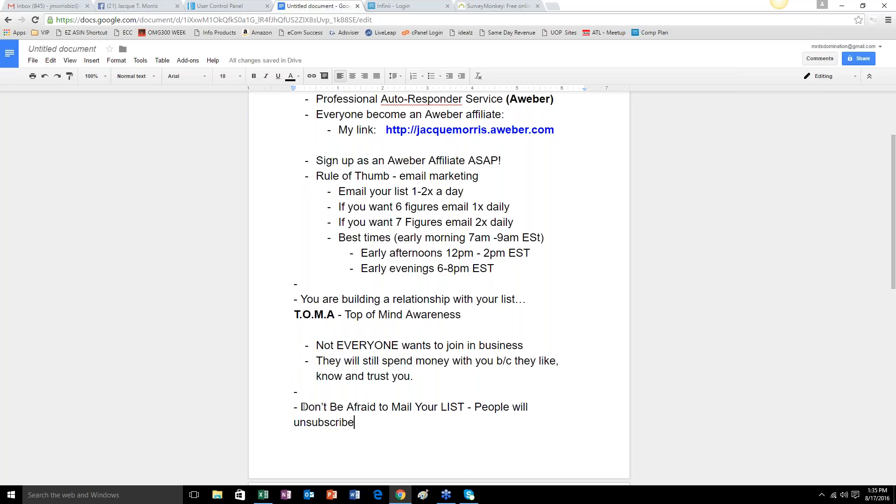
Make "Don't Be Afraid to Mail Your LIST" bold and return the cursor to the end of the line.
{"action": "left_click_drag", "start_coordinate": [302, 407], "coordinate": [465, 402]}
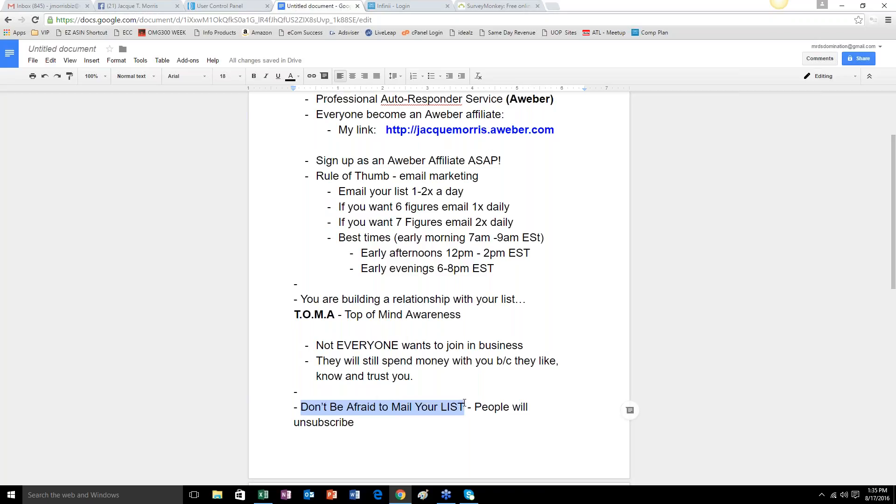
{"action": "left_click", "coordinate": [254, 76]}
{"action": "left_click", "coordinate": [476, 425]}
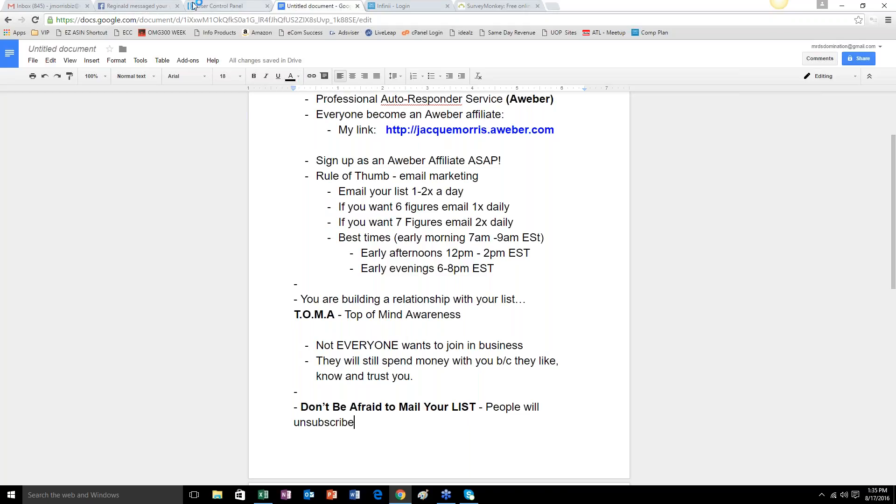
Switch to the AWeber account overview and examine the subscribed and unsubscribed totals of all lists.
{"action": "left_click", "coordinate": [213, 7]}
{"action": "scroll", "coordinate": [679, 358], "scroll_direction": "down", "scroll_amount": 8}
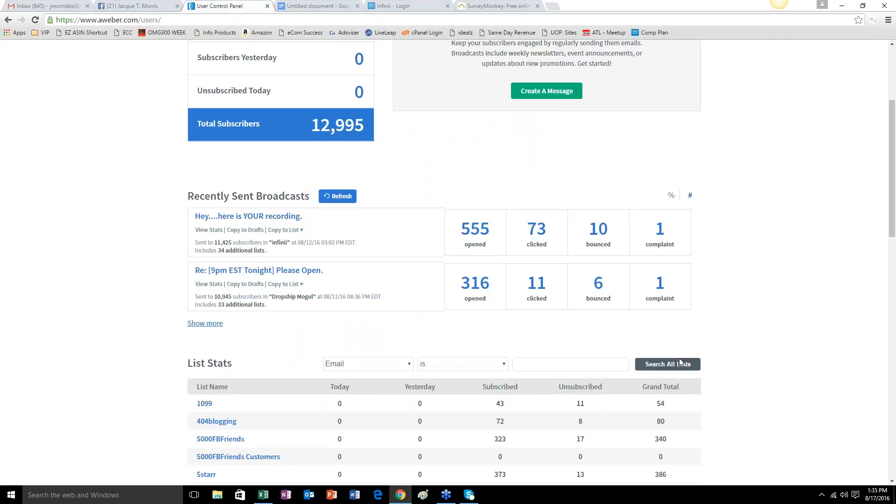
{"action": "scroll", "coordinate": [679, 358], "scroll_direction": "up", "scroll_amount": 5}
{"action": "scroll", "coordinate": [679, 358], "scroll_direction": "down", "scroll_amount": 15}
{"action": "scroll", "coordinate": [679, 358], "scroll_direction": "down", "scroll_amount": 1}
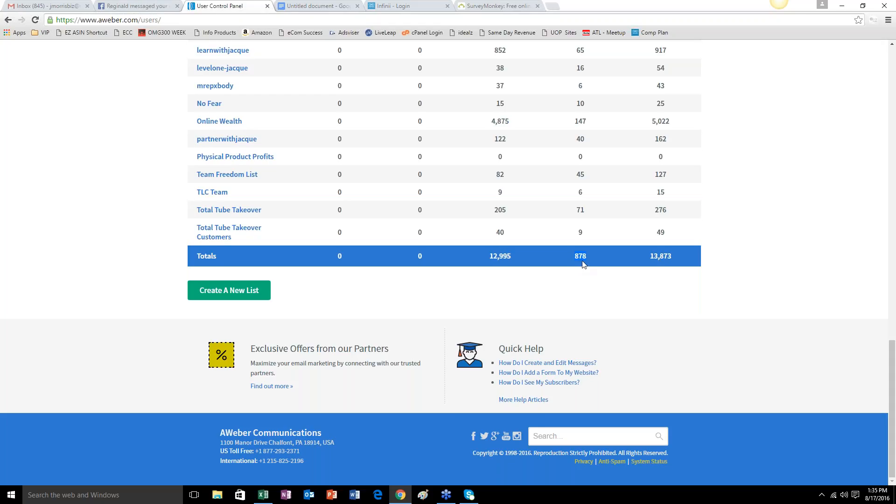
{"action": "scroll", "coordinate": [582, 265], "scroll_direction": "up", "scroll_amount": 2}
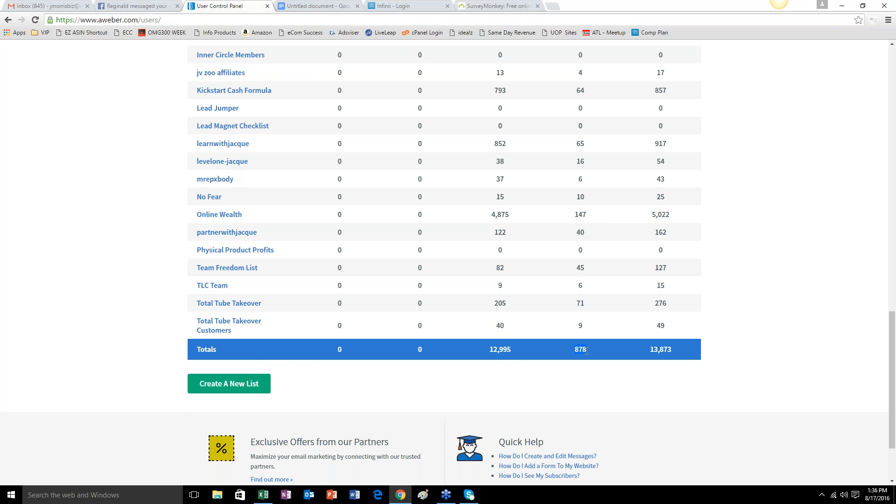
{"action": "scroll", "coordinate": [587, 350], "scroll_direction": "up", "scroll_amount": 15}
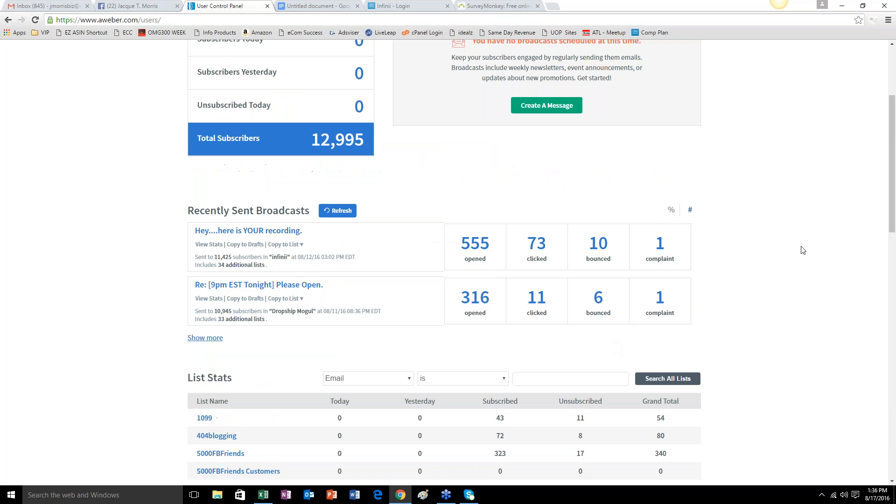
{"action": "scroll", "coordinate": [789, 243], "scroll_direction": "up", "scroll_amount": 4}
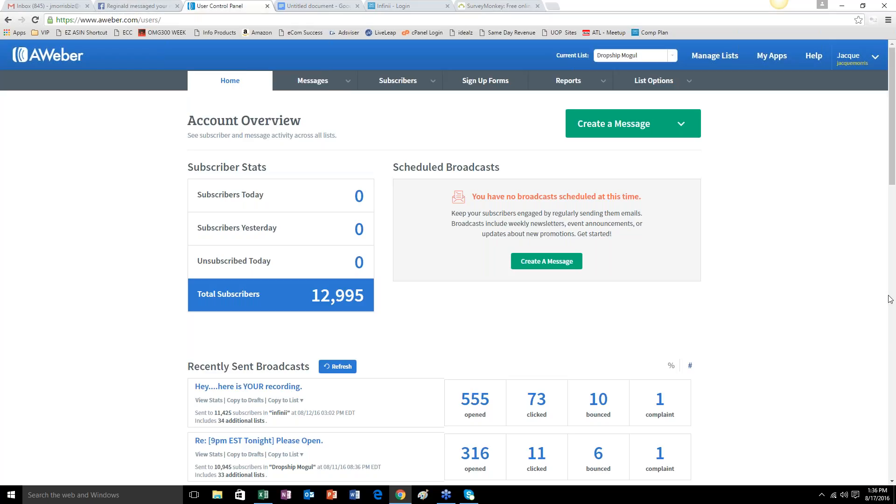
{"action": "scroll", "coordinate": [886, 301], "scroll_direction": "down", "scroll_amount": 12}
{"action": "scroll", "coordinate": [835, 332], "scroll_direction": "down", "scroll_amount": 4}
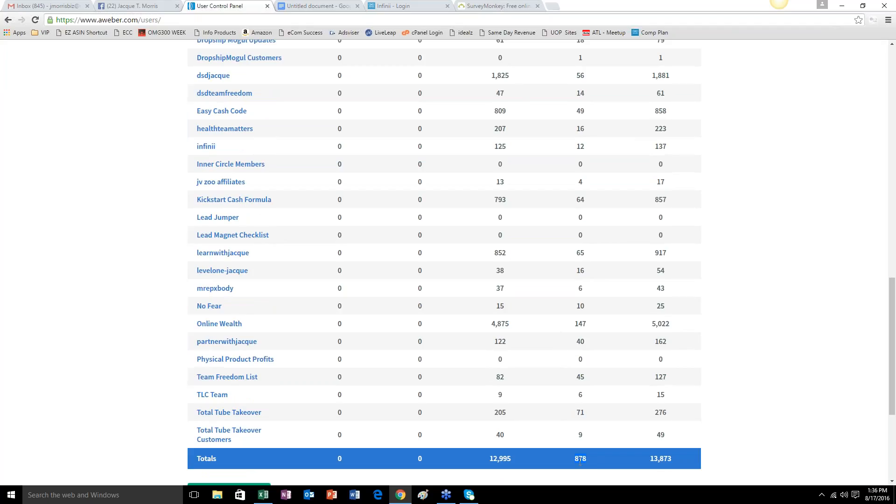
{"action": "scroll", "coordinate": [806, 384], "scroll_direction": "up", "scroll_amount": 15}
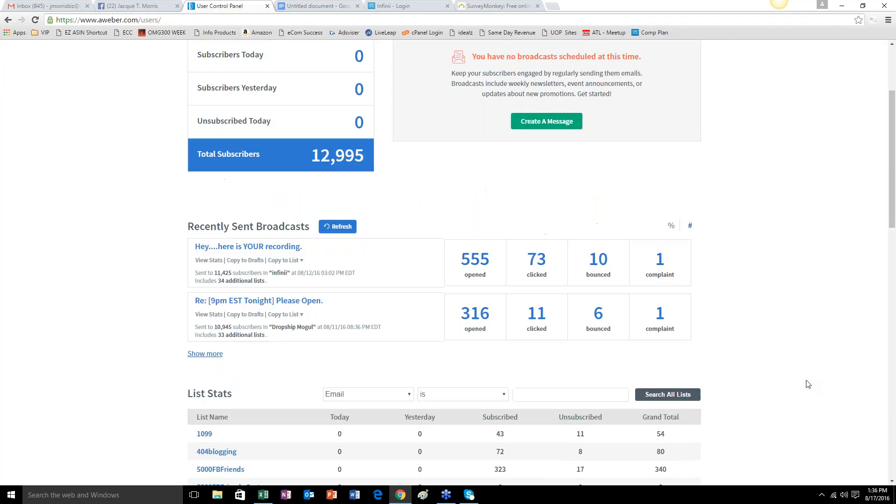
Return to the lesson document and add "- you can not have a scarcity mindset…….!!!!", indented at the start of the second page.
{"action": "left_click", "coordinate": [304, 6]}
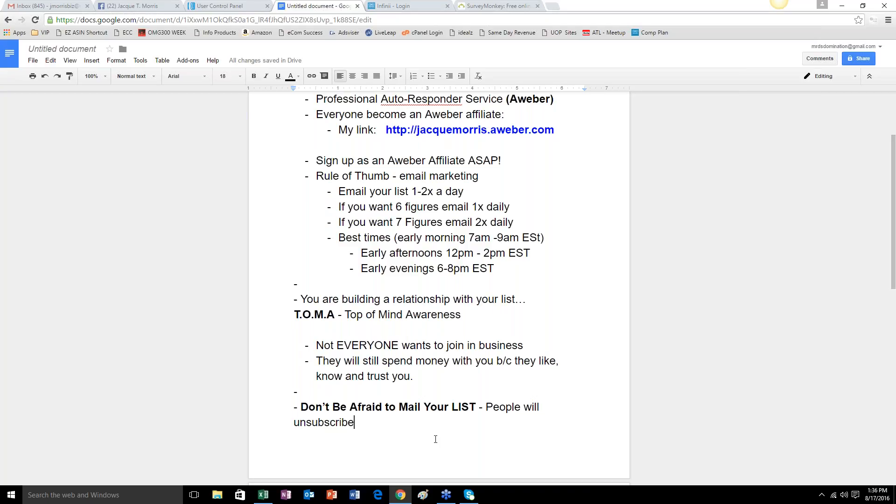
{"action": "key", "text": "ctrl+Return"}
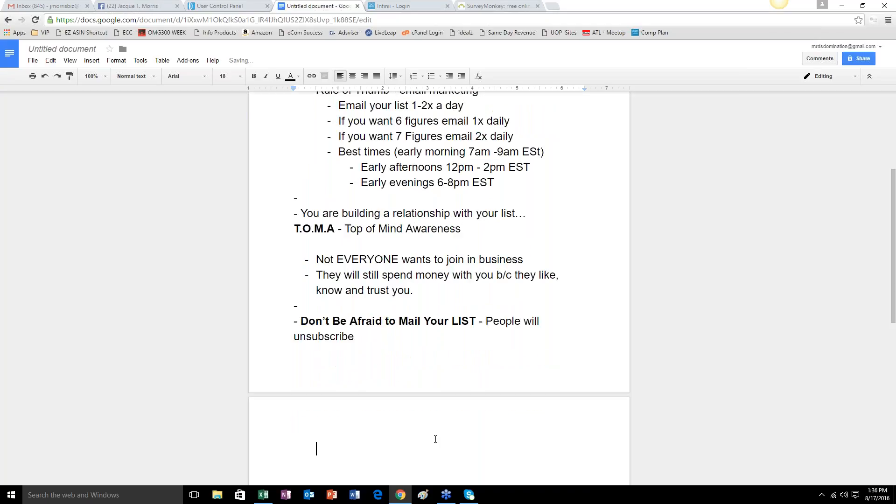
{"action": "type", "text": "- you can"}
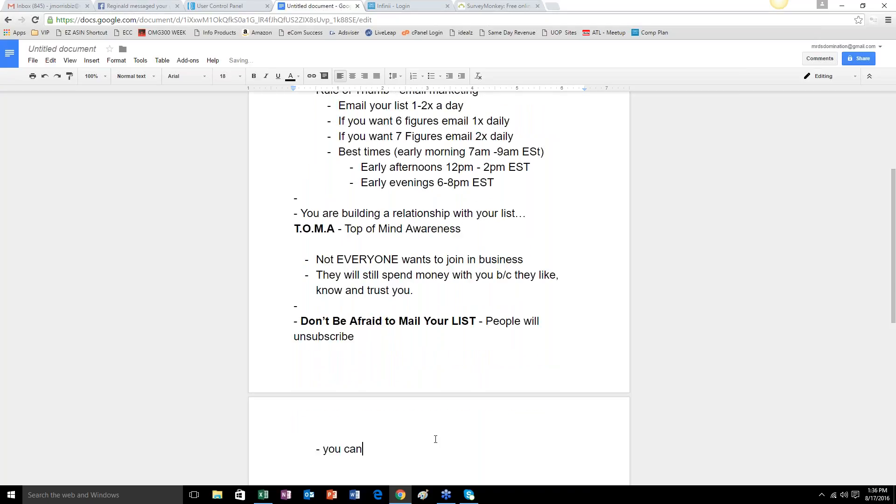
{"action": "type", "text": " not have a sc"}
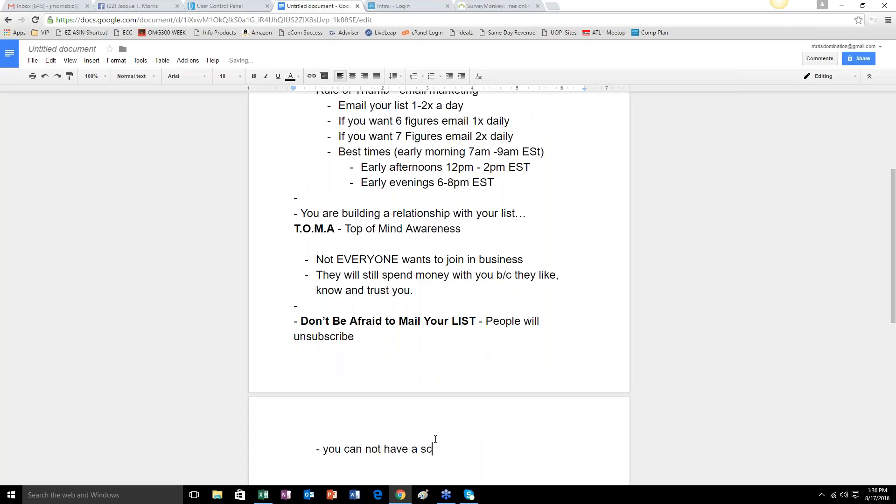
{"action": "type", "text": "arcity mindset."}
{"action": "type", "text": "......!!!!"}
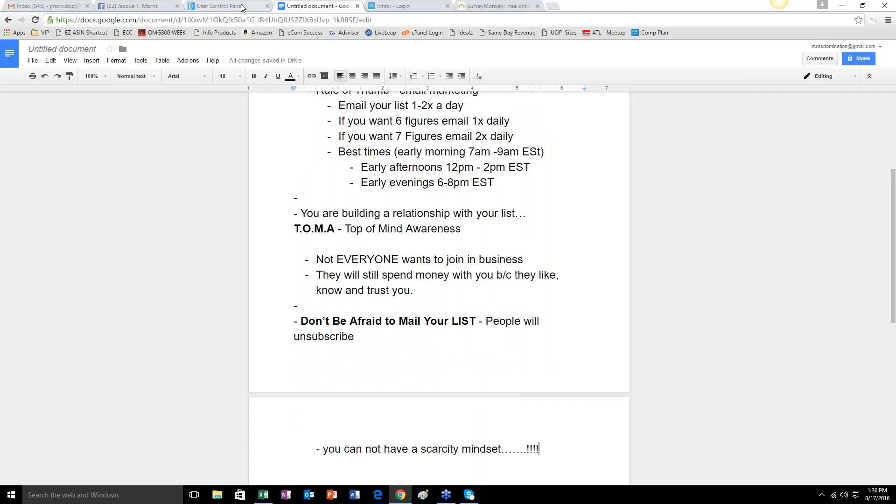
Go back to the AWeber account overview and look through the List Stats table down to its totals.
{"action": "key", "text": "ctrl+shift+Tab"}
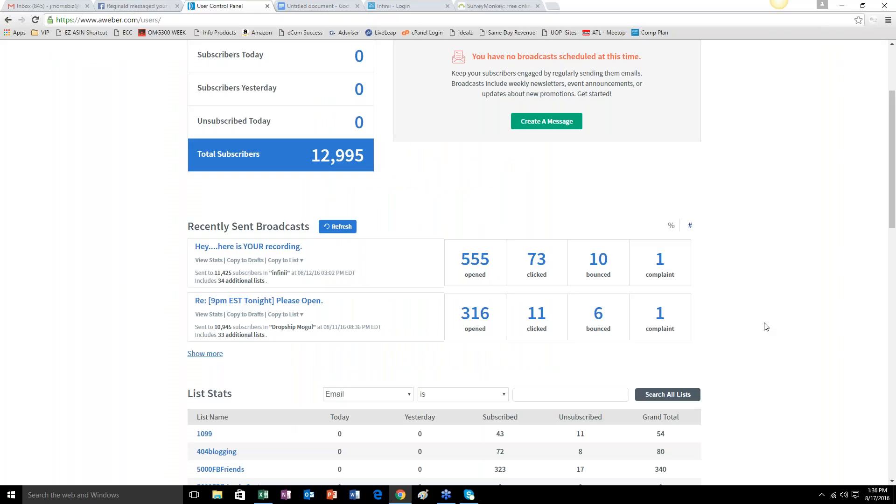
{"action": "scroll", "coordinate": [766, 325], "scroll_direction": "down", "scroll_amount": 6}
{"action": "scroll", "coordinate": [766, 325], "scroll_direction": "down", "scroll_amount": 8}
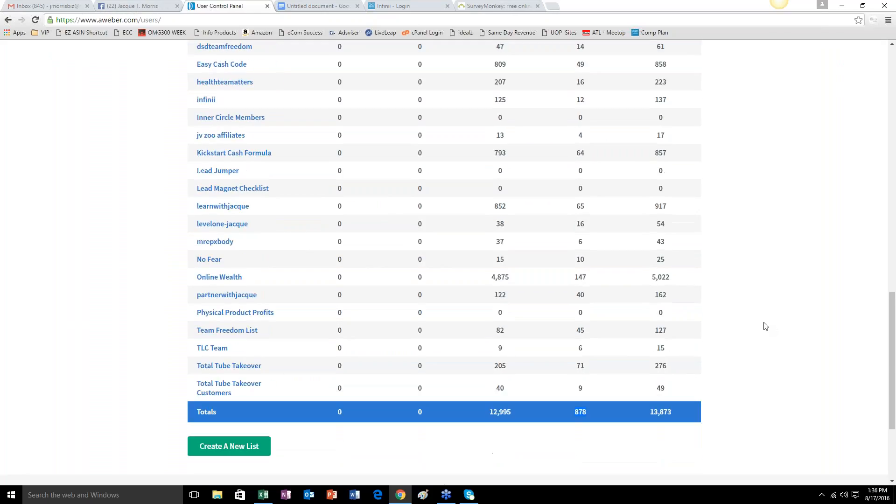
{"action": "scroll", "coordinate": [766, 325], "scroll_direction": "up", "scroll_amount": 10}
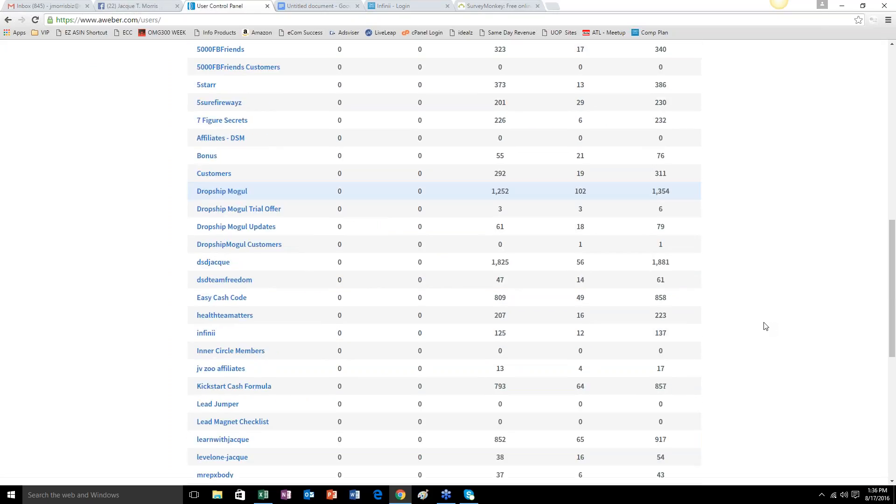
{"action": "scroll", "coordinate": [766, 326], "scroll_direction": "up", "scroll_amount": 3}
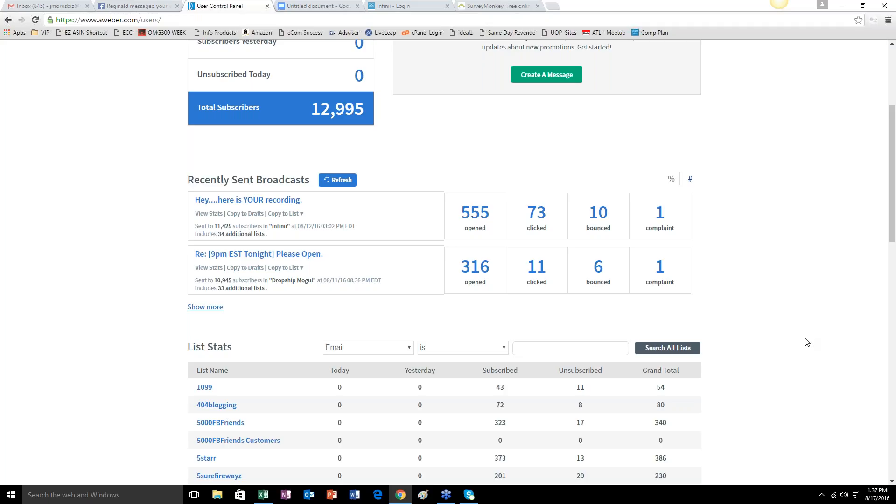
Look through the AWeber List Stats down to the totals, and return to the subscriber stats in the account overview.
{"action": "scroll", "coordinate": [807, 342], "scroll_direction": "down", "scroll_amount": 2}
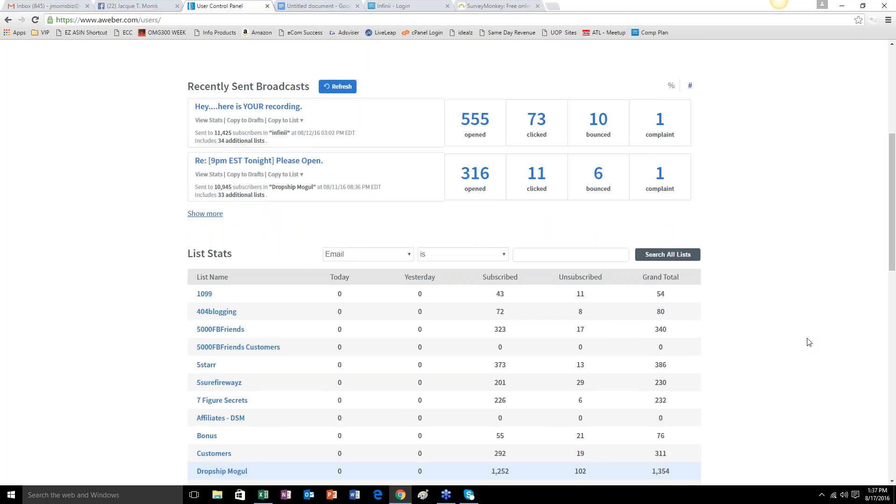
{"action": "scroll", "coordinate": [808, 341], "scroll_direction": "down", "scroll_amount": 5}
{"action": "scroll", "coordinate": [772, 356], "scroll_direction": "down", "scroll_amount": 6}
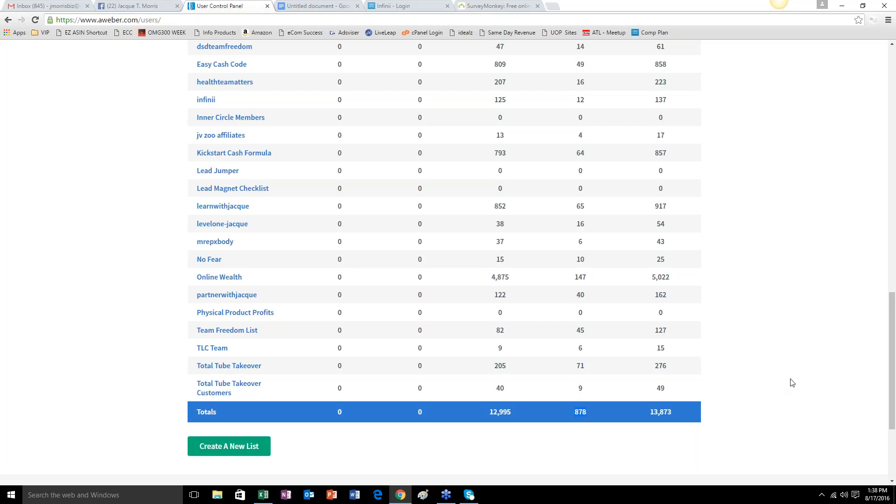
{"action": "scroll", "coordinate": [792, 382], "scroll_direction": "up", "scroll_amount": 2}
{"action": "scroll", "coordinate": [791, 382], "scroll_direction": "up", "scroll_amount": 9}
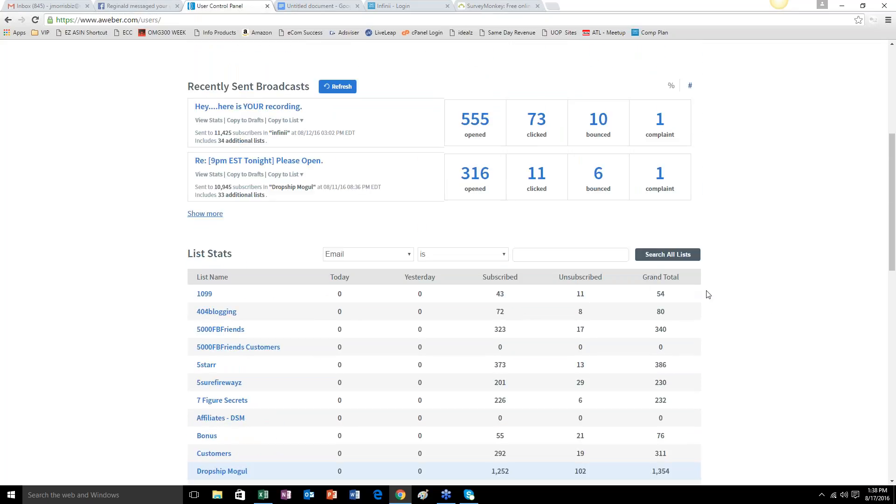
{"action": "scroll", "coordinate": [771, 307], "scroll_direction": "up", "scroll_amount": 4}
{"action": "scroll", "coordinate": [772, 309], "scroll_direction": "up", "scroll_amount": 1}
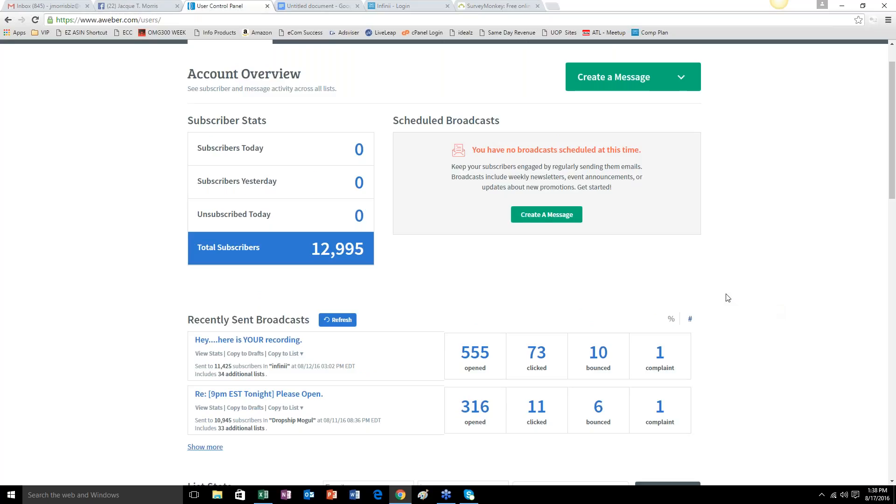
{"action": "scroll", "coordinate": [728, 297], "scroll_direction": "up", "scroll_amount": 1}
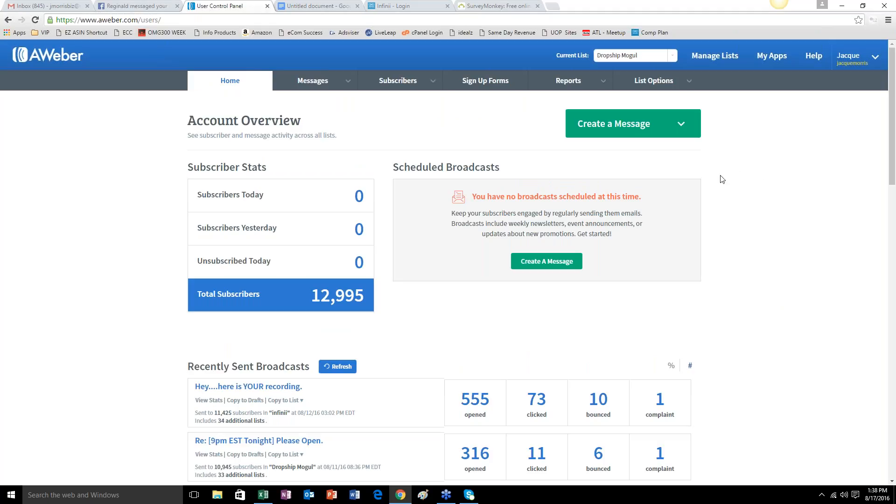
Start a new message with the Drag & Drop Email Builder and close the Facebook, Infinii and SurveyMonkey pages.
{"action": "left_click", "coordinate": [683, 132]}
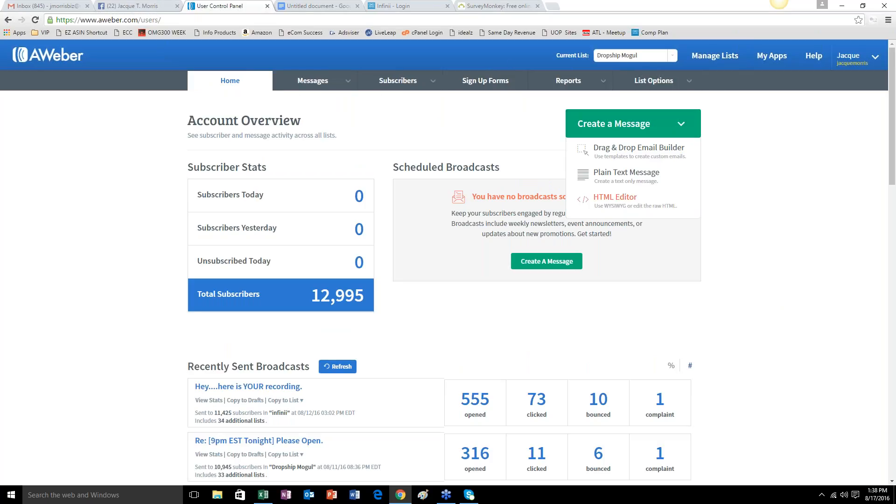
{"action": "left_click", "coordinate": [644, 155]}
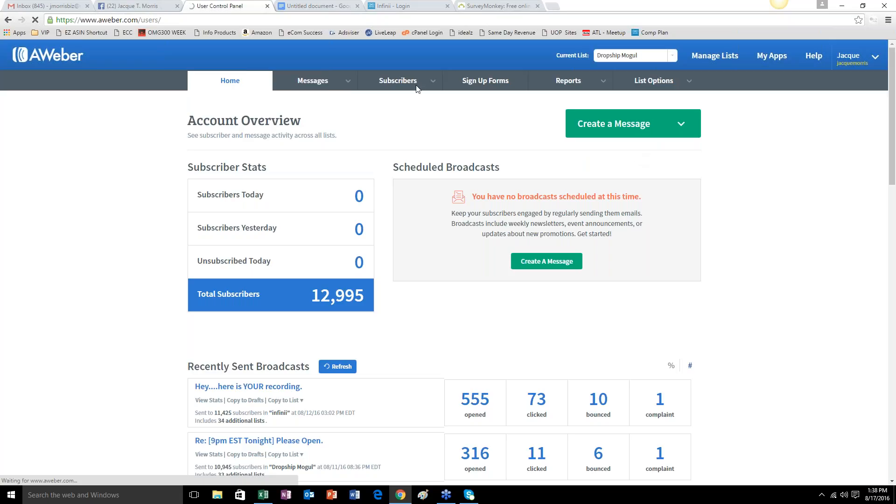
{"action": "left_click", "coordinate": [177, 6]}
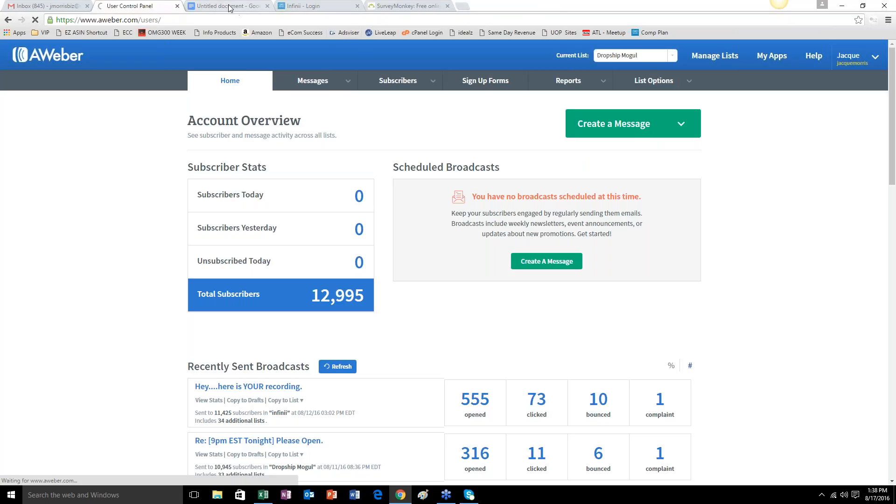
{"action": "left_click", "coordinate": [447, 6]}
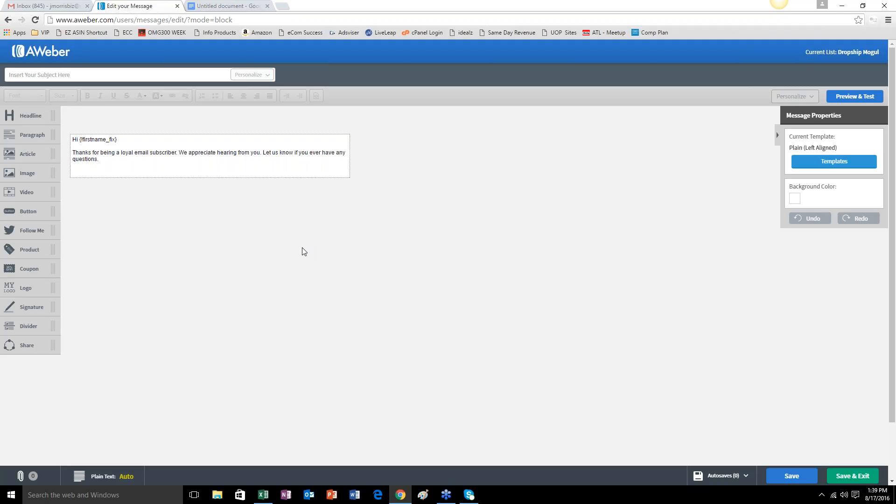
Set the new message's subject line to "Is this real?".
{"action": "left_click", "coordinate": [93, 76]}
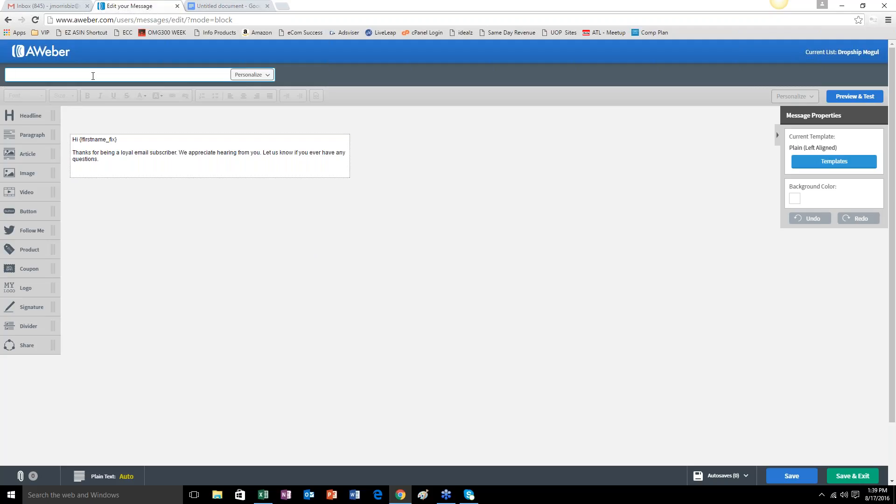
{"action": "type", "text": "s this real?"}
Switch to the lesson document and add the line "Headline/ Subject - Is this real?" below the scarcity mindset note.
{"action": "left_click", "coordinate": [206, 7]}
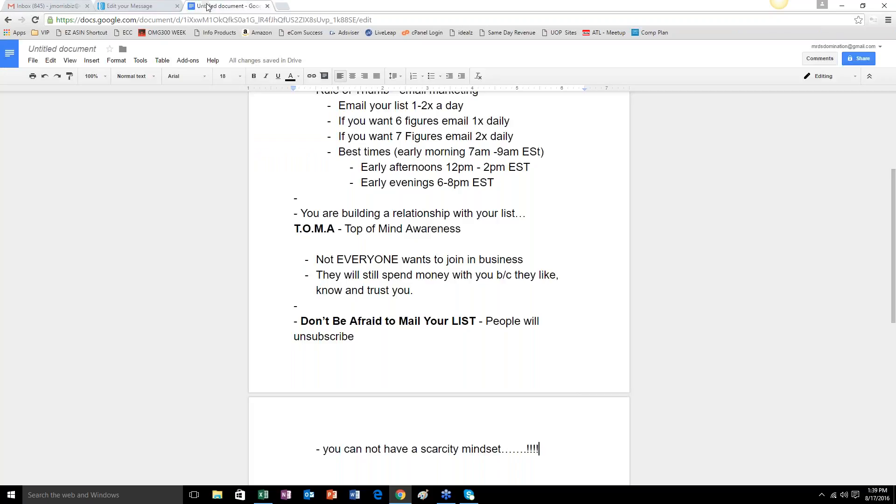
{"action": "scroll", "coordinate": [430, 379], "scroll_direction": "down", "scroll_amount": 2}
{"action": "key", "text": "Return"}
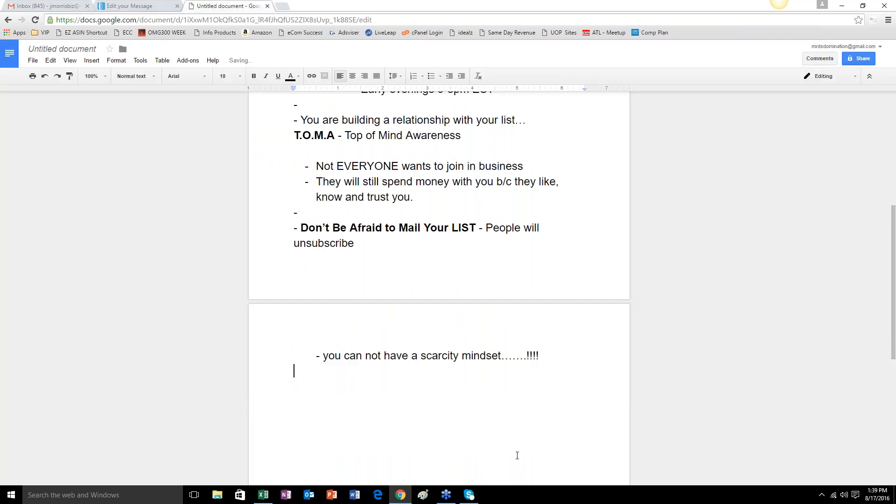
{"action": "type", "text": "H"}
{"action": "key", "text": "BackSpace"}
{"action": "type", "text": "Headline"}
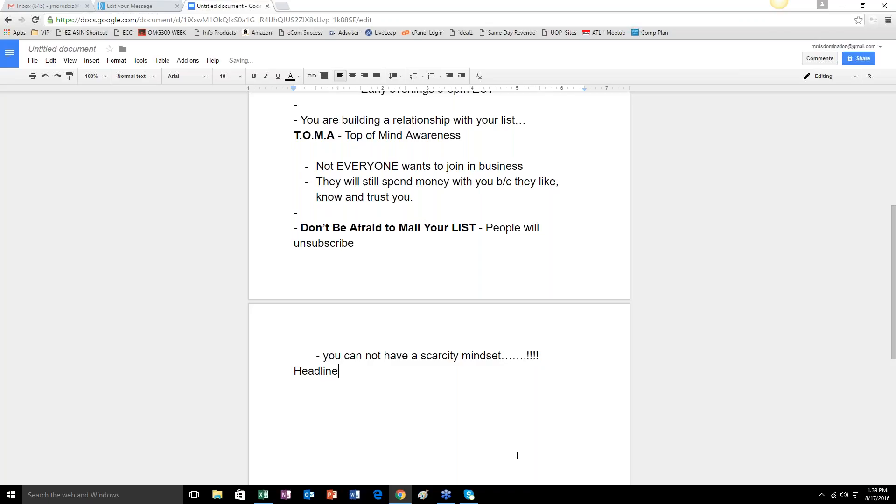
{"action": "type", "text": "/ Subject - Is this r"}
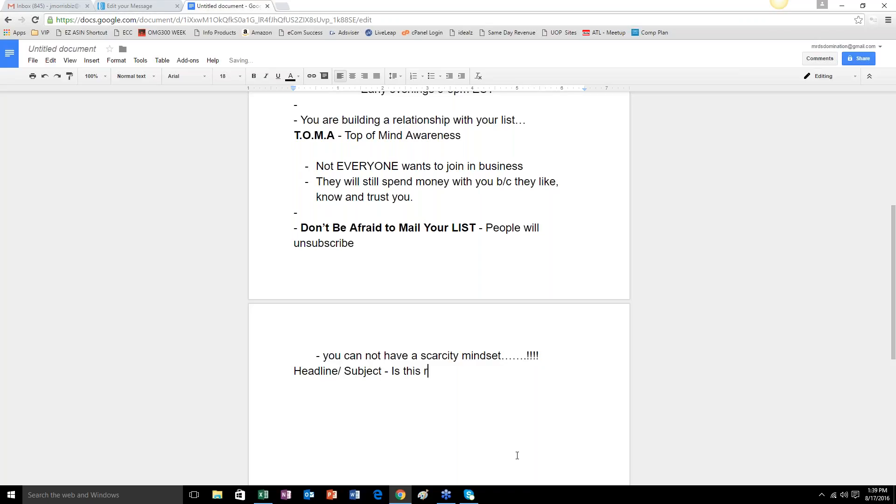
{"action": "type", "text": "eal?"}
Add the dashed bullet "Short, Curiosity, Ask a question" under the headline line, correcting the spelling of "Curiosity".
{"action": "key", "text": "Return"}
{"action": "key", "text": "Tab"}
{"action": "type", "text": "- "}
{"action": "type", "text": "short, "}
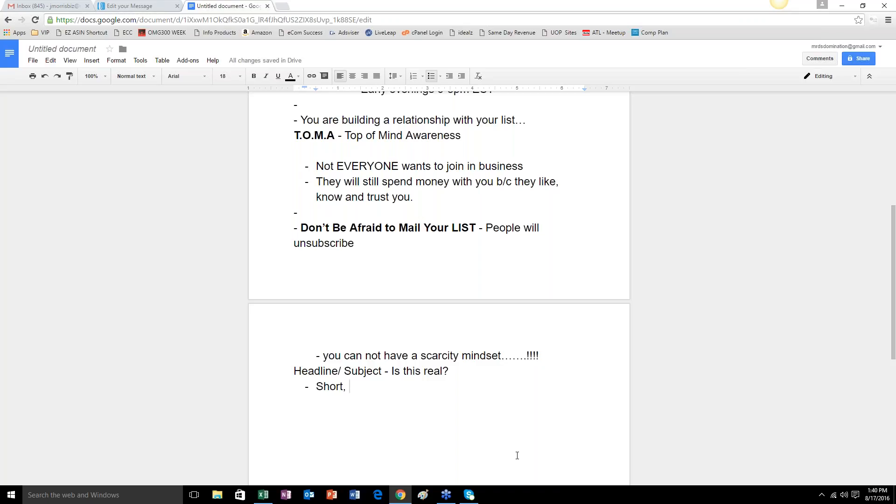
{"action": "type", "text": "Curios"}
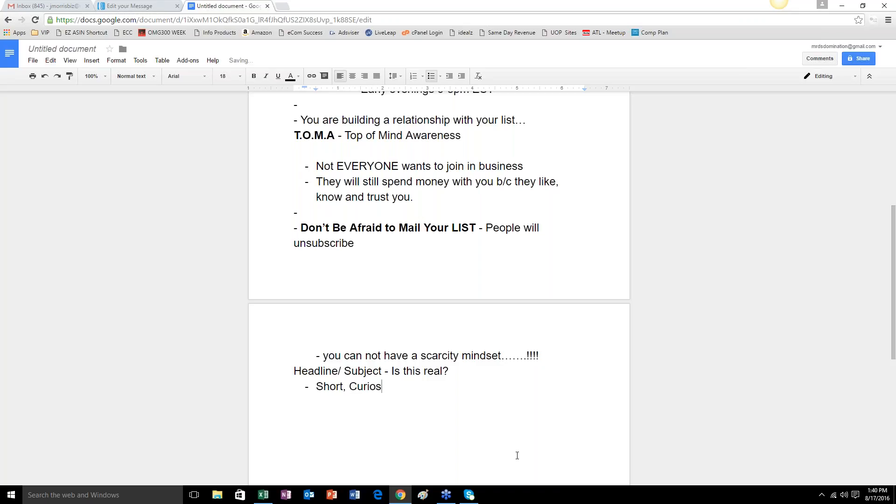
{"action": "type", "text": "ity"}
{"action": "key", "text": "BackSpace"}
{"action": "key", "text": "BackSpace"}
{"action": "key", "text": "BackSpace"}
{"action": "key", "text": "BackSpace"}
{"action": "type", "text": "usity"}
{"action": "key", "text": "BackSpace"}
{"action": "type", "text": ", Ask a question"}
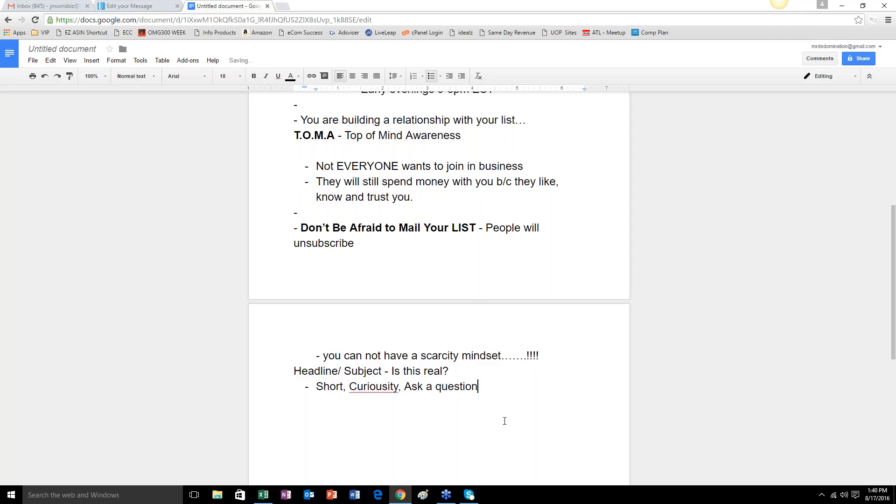
{"action": "left_click_drag", "start_coordinate": [376, 387], "coordinate": [382, 387]}
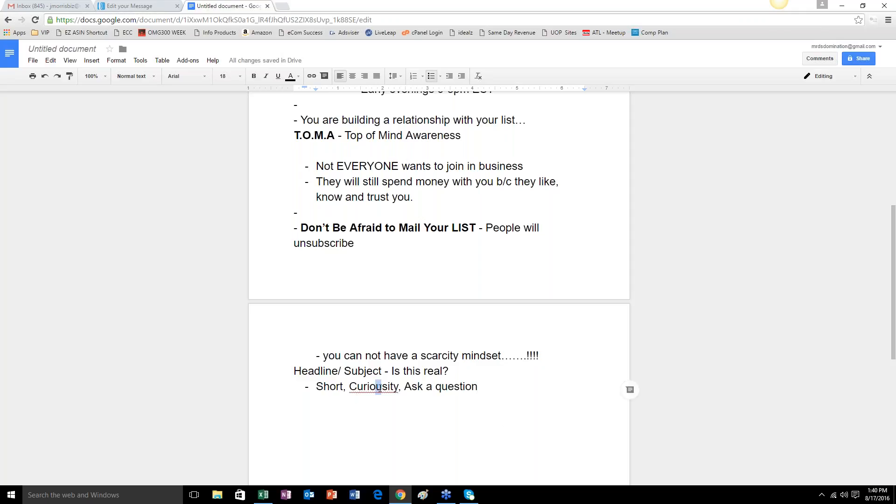
{"action": "key", "text": "BackSpace"}
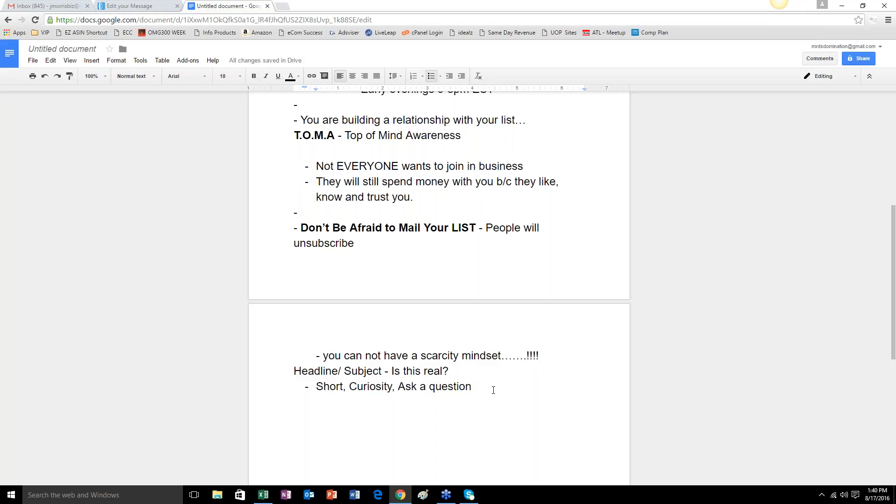
Append "…..gets the click" to the bullet about short, curiosity-driven questions and begin a new bullet.
{"action": "type", "text": ".....g"}
{"action": "type", "text": "ets the click"}
{"action": "key", "text": "Return"}
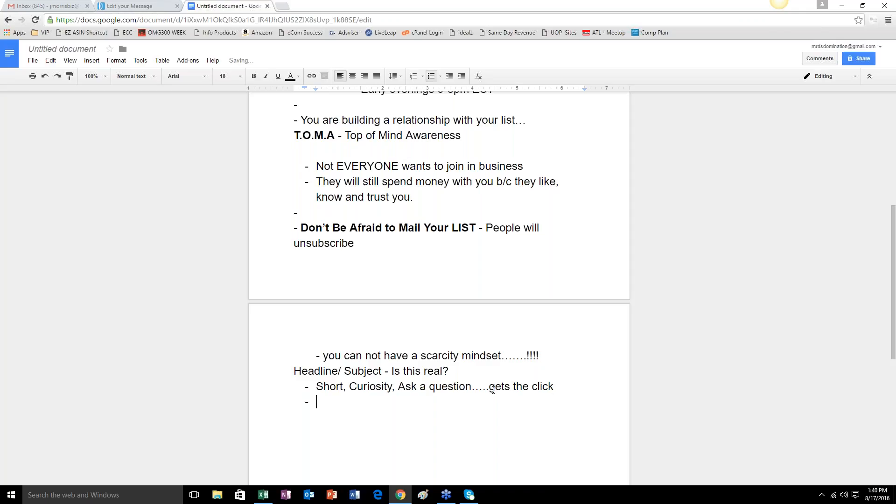
Write "People click emails of those they know" in the new bullet.
{"action": "type", "text": "peo"}
{"action": "key", "text": "BackSpace"}
{"action": "key", "text": "BackSpace"}
{"action": "key", "text": "BackSpace"}
{"action": "type", "text": "Peole o"}
{"action": "key", "text": "BackSpace"}
{"action": "key", "text": "BackSpace"}
{"action": "key", "text": "BackSpace"}
{"action": "key", "text": "BackSpace"}
{"action": "type", "text": "ple click emails of "}
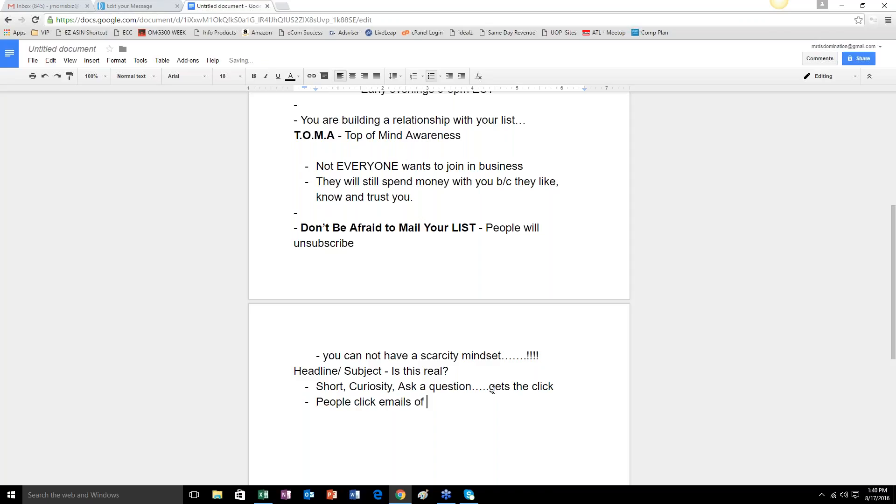
{"action": "type", "text": "those they know,"}
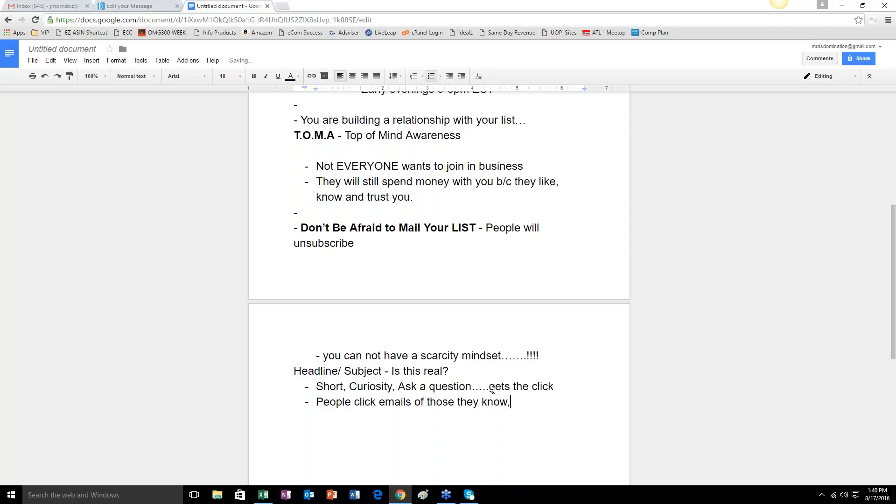
Complete the bullet about whose emails people click with "or of subject lines that get their attention".
{"action": "key", "text": "BackSpace"}
{"action": "type", "text": "or of subject lines they"}
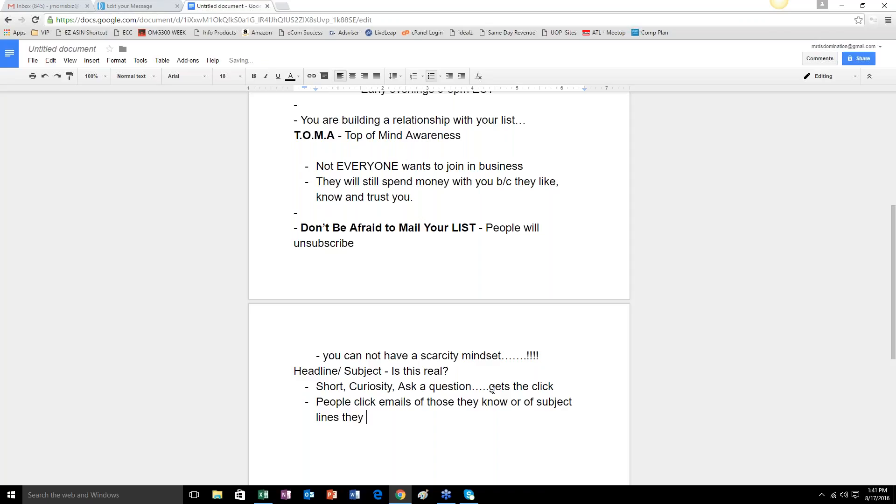
{"action": "key", "text": "BackSpace"}
{"action": "key", "text": "BackSpace"}
{"action": "key", "text": "BackSpace"}
{"action": "type", "text": "at get their attention"}
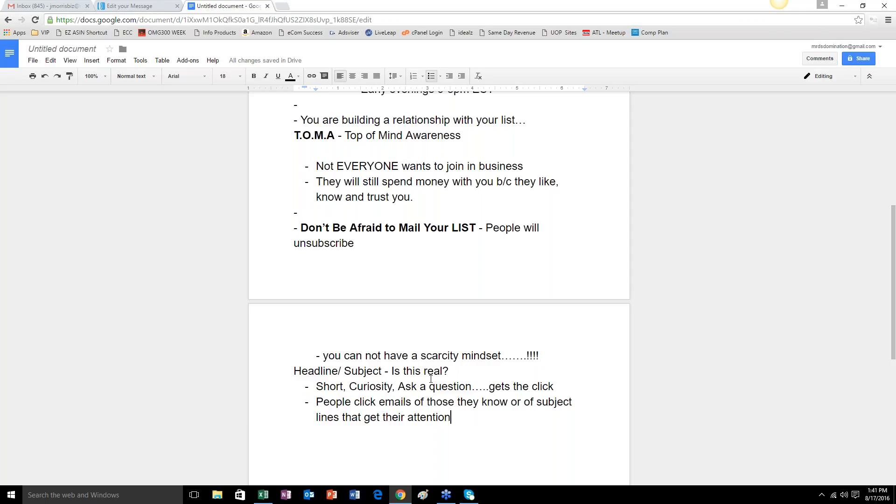
Add another bullet reading "Come Join Us at 9pm EST Tonight." as a sample subject line.
{"action": "key", "text": "Return"}
{"action": "type", "text": "Come Join Us "}
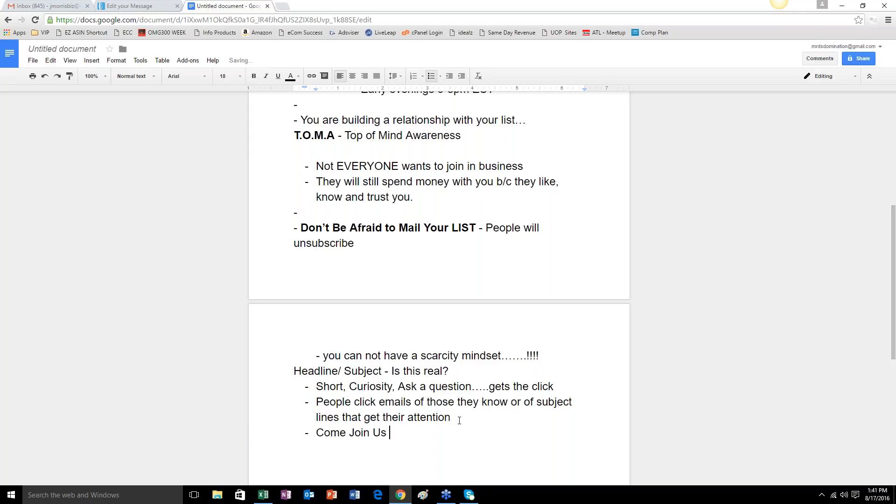
{"action": "type", "text": "at 9pm EST Tonight."}
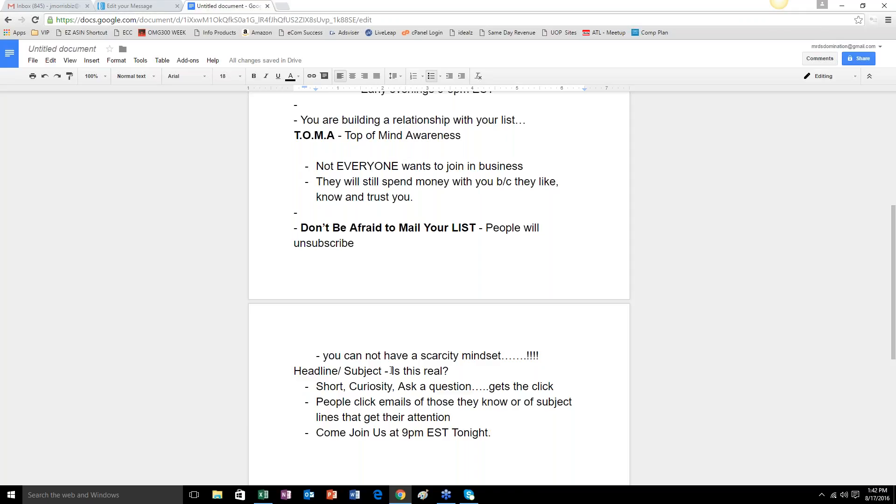
Make the sample subjects "Is this real?" and "Come Join Us at 9pm EST Tonight." bold.
{"action": "left_click_drag", "start_coordinate": [391, 372], "coordinate": [456, 372]}
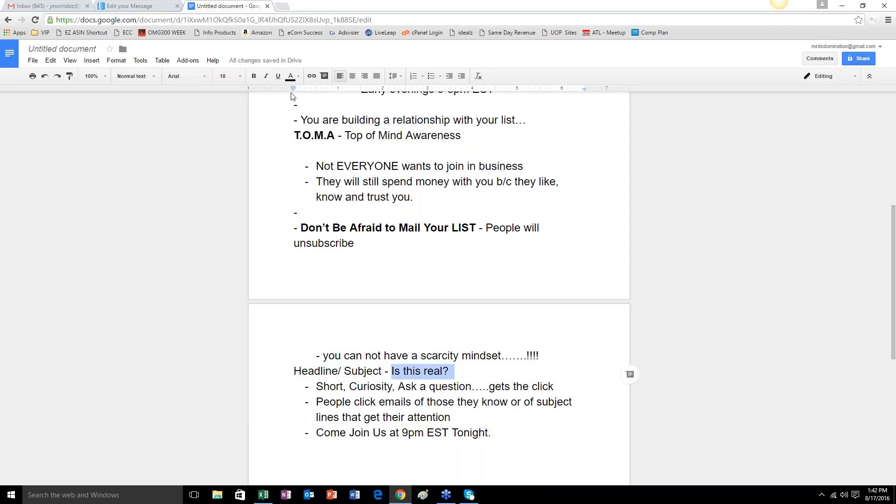
{"action": "left_click", "coordinate": [254, 76]}
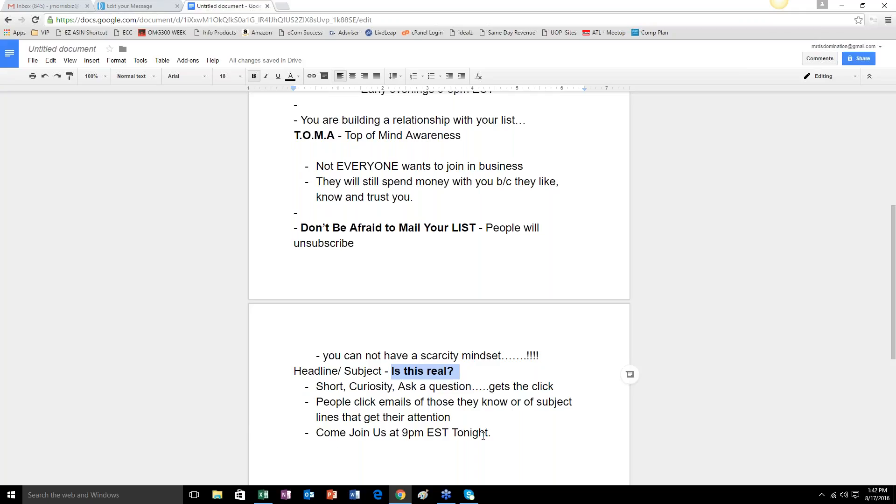
{"action": "left_click_drag", "start_coordinate": [315, 433], "coordinate": [498, 433]}
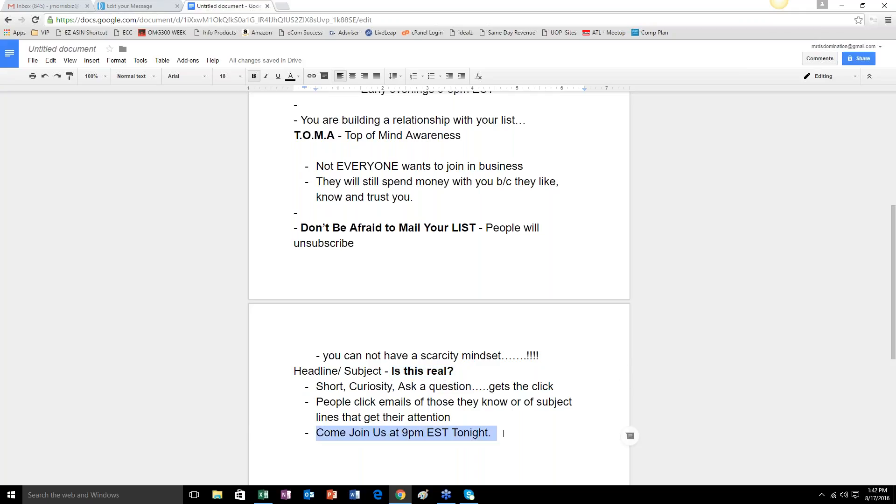
{"action": "left_click", "coordinate": [254, 76]}
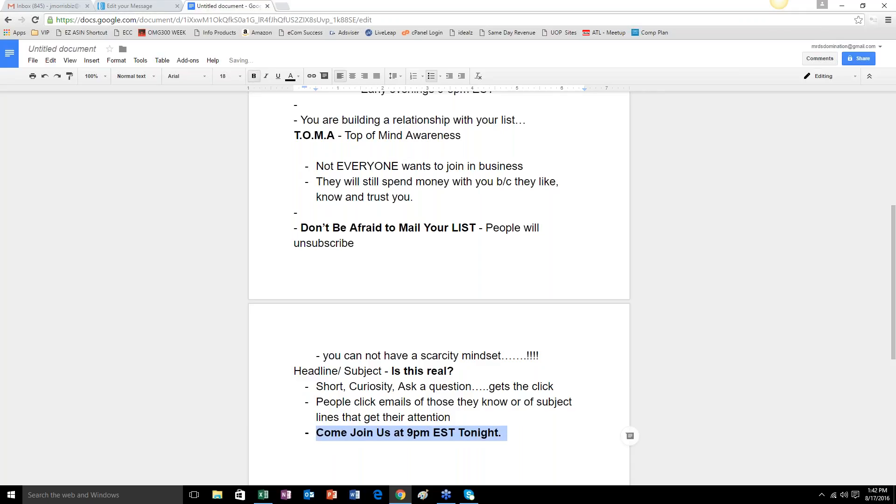
{"action": "left_click", "coordinate": [512, 430]}
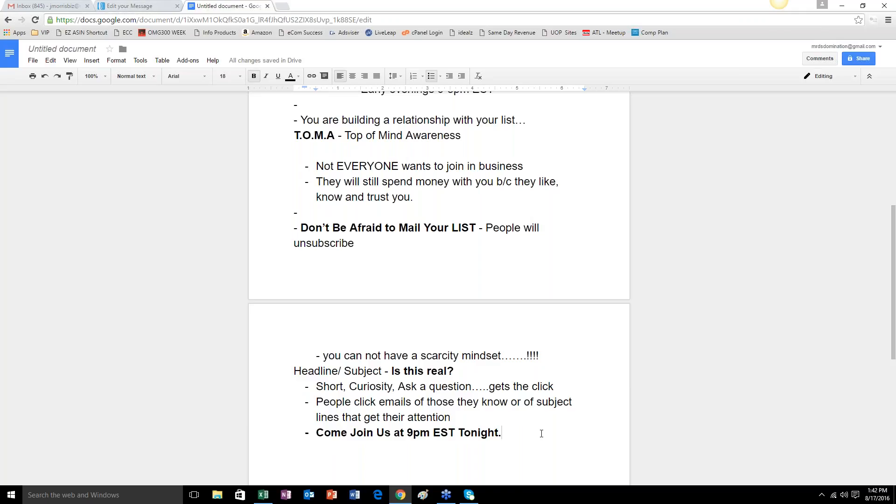
Add the bullet "Subject LINE - get the click or open", with bold only on "Subject LINE -".
{"action": "key", "text": "Return"}
{"action": "type", "text": "Subject LINE"}
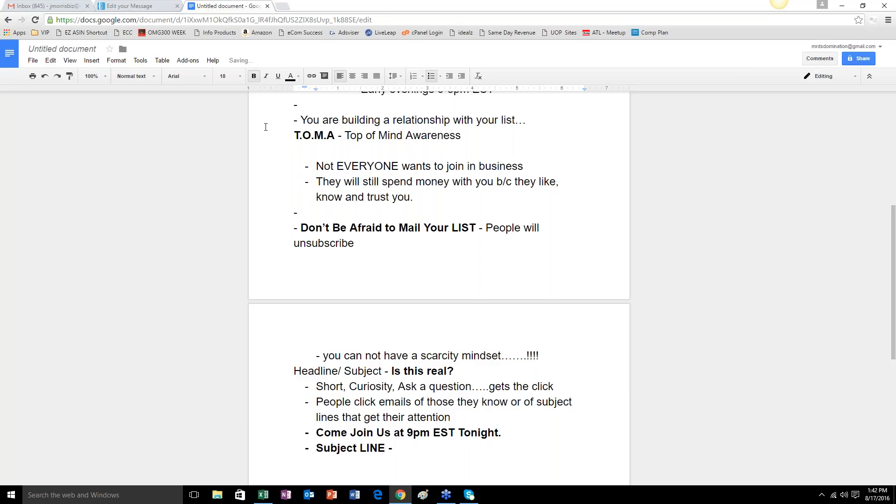
{"action": "type", "text": " -"}
{"action": "left_click", "coordinate": [255, 78]}
{"action": "mouse_move", "coordinate": [446, 495]}
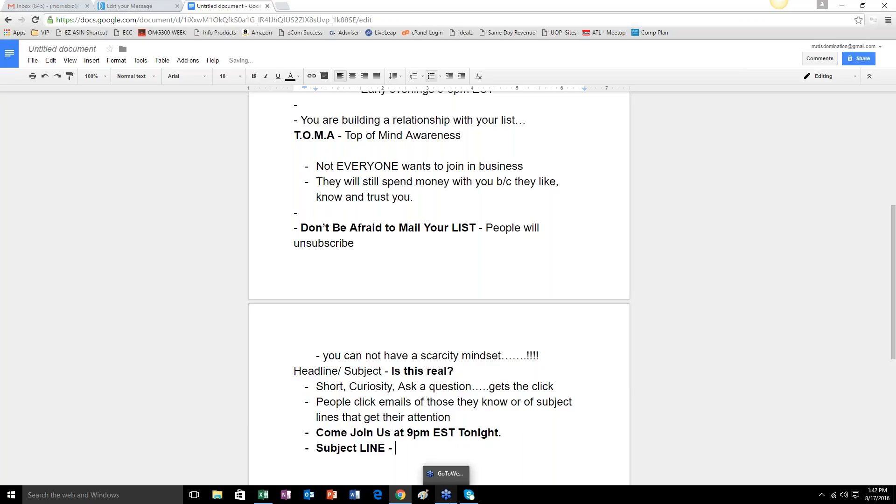
{"action": "type", "text": "get the click or open"}
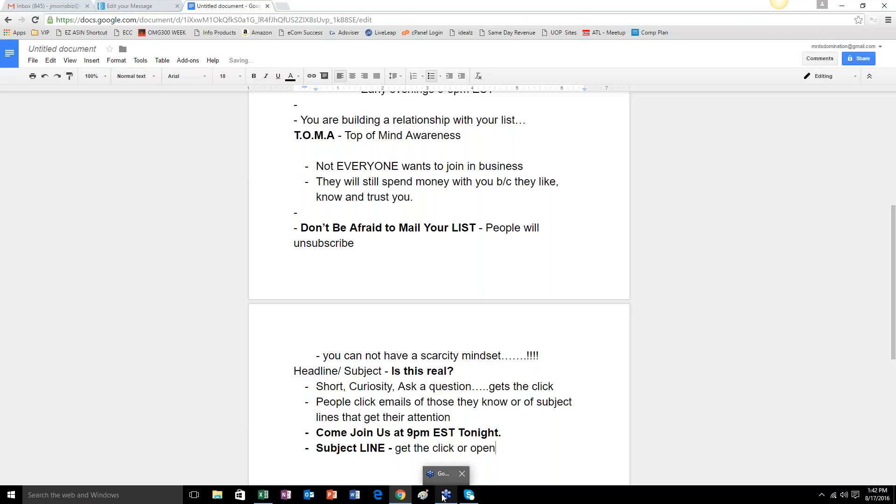
Switch to the AWeber draft message, add a blank line after its thank-you text and insert an image block below it.
{"action": "left_click", "coordinate": [128, 4]}
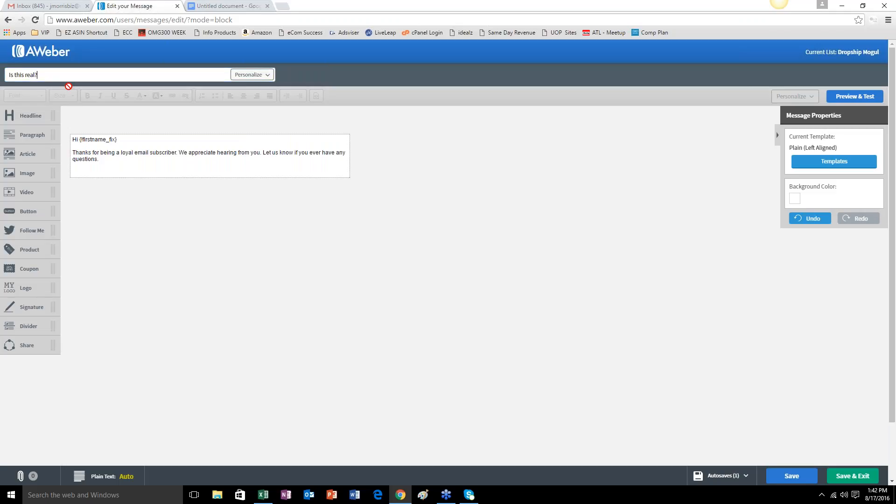
{"action": "left_click", "coordinate": [227, 5]}
{"action": "left_click", "coordinate": [161, 5]}
{"action": "left_click", "coordinate": [36, 74]}
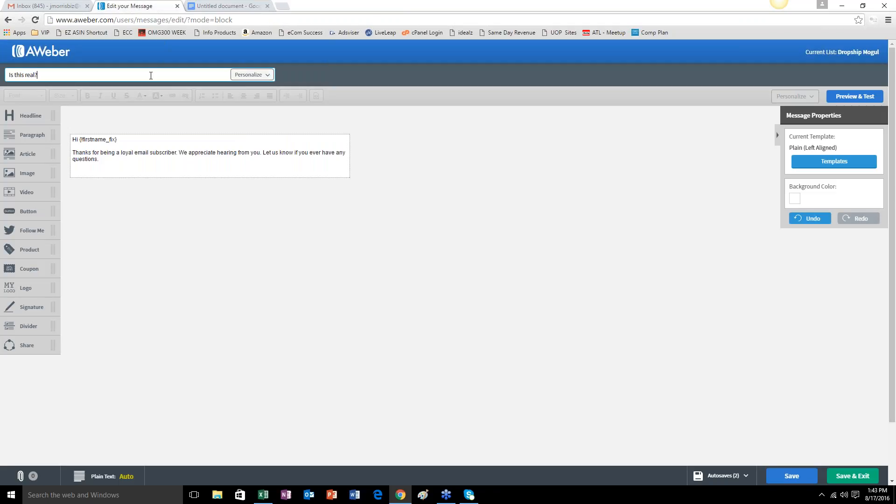
{"action": "left_click", "coordinate": [117, 166]}
{"action": "key", "text": "Return"}
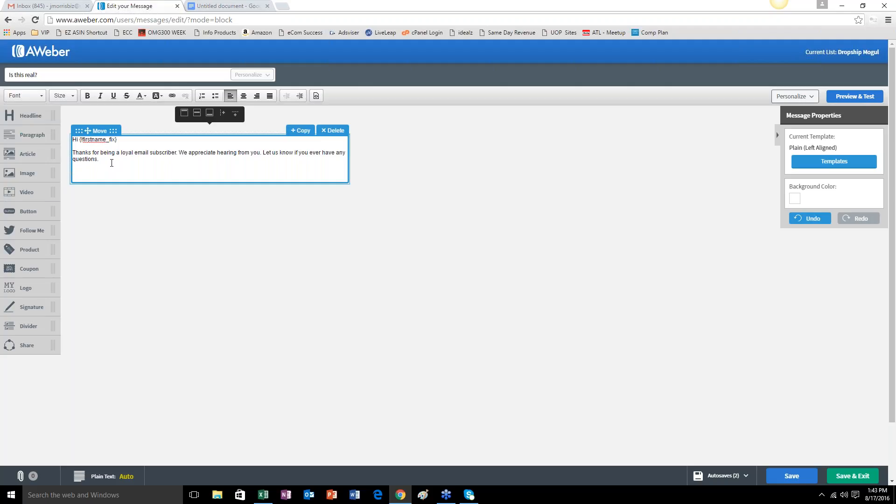
{"action": "left_click_drag", "start_coordinate": [35, 175], "coordinate": [211, 202]}
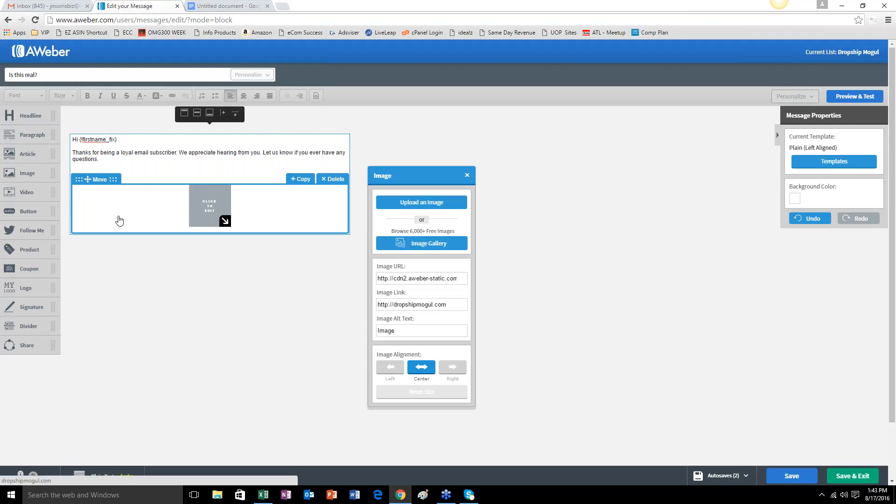
Enlarge the image placeholder to about three quarters of the message width.
{"action": "mouse_move", "coordinate": [31, 135]}
{"action": "left_mouse_down"}
{"action": "mouse_move", "coordinate": [200, 254]}
{"action": "mouse_move", "coordinate": [162, 243]}
{"action": "mouse_move", "coordinate": [58, 183]}
{"action": "mouse_move", "coordinate": [38, 129]}
{"action": "mouse_move", "coordinate": [33, 140]}
{"action": "left_mouse_up"}
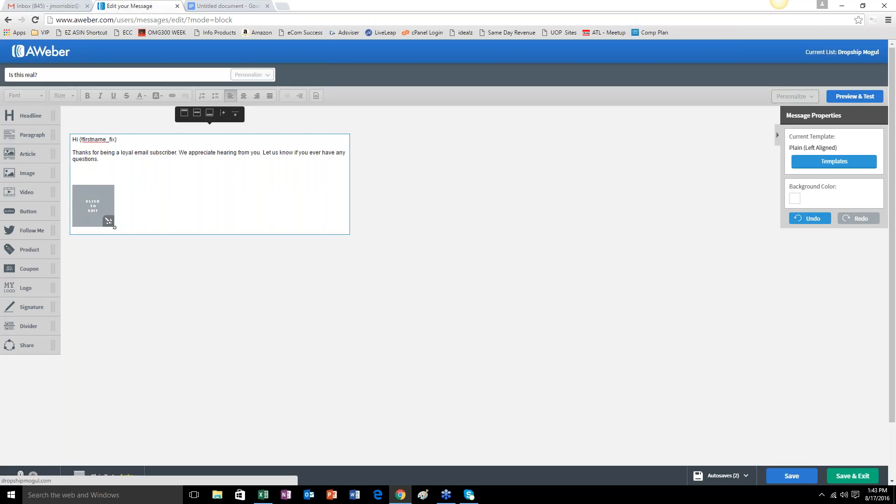
{"action": "left_click_drag", "start_coordinate": [112, 223], "coordinate": [367, 390]}
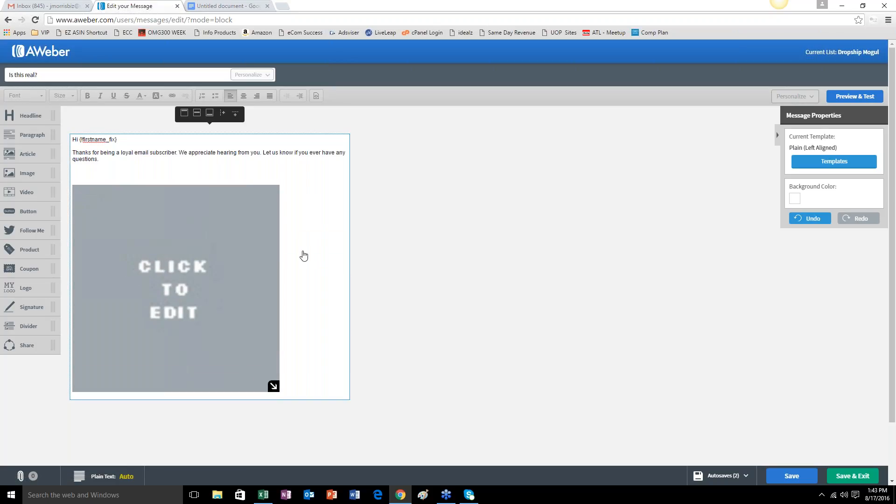
{"action": "left_click", "coordinate": [251, 159]}
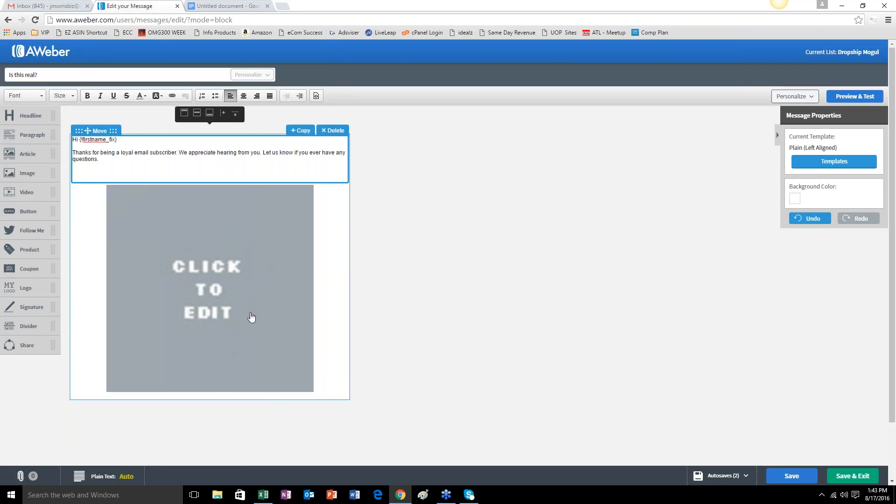
Add an empty paragraph block below the image and extend it with three blank lines.
{"action": "left_click_drag", "start_coordinate": [32, 136], "coordinate": [206, 421]}
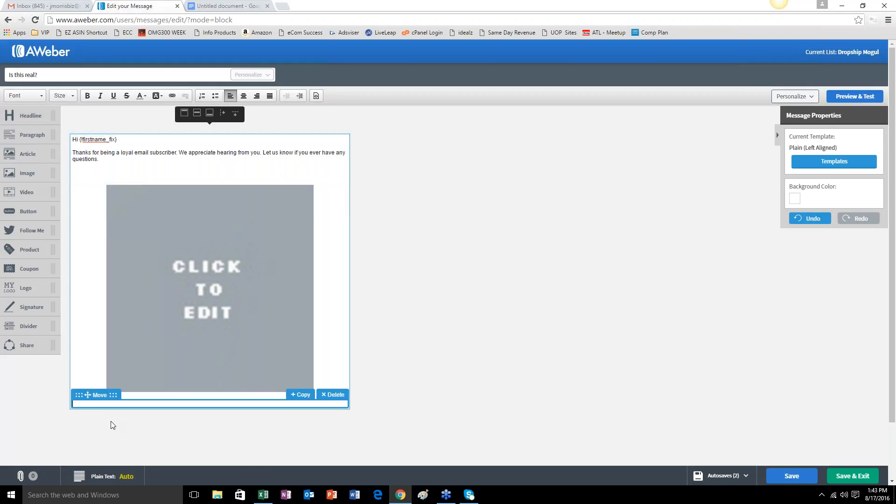
{"action": "key", "text": "Return"}
{"action": "key", "text": "Return"}
{"action": "key", "text": "Return"}
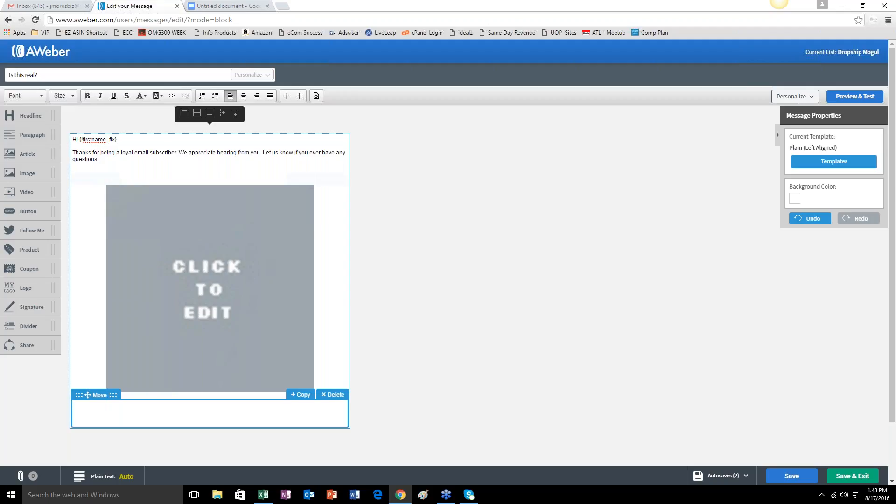
Add two more blank lines after the thank-you text above the image.
{"action": "left_click", "coordinate": [127, 161]}
{"action": "key", "text": "Return"}
{"action": "key", "text": "Return"}
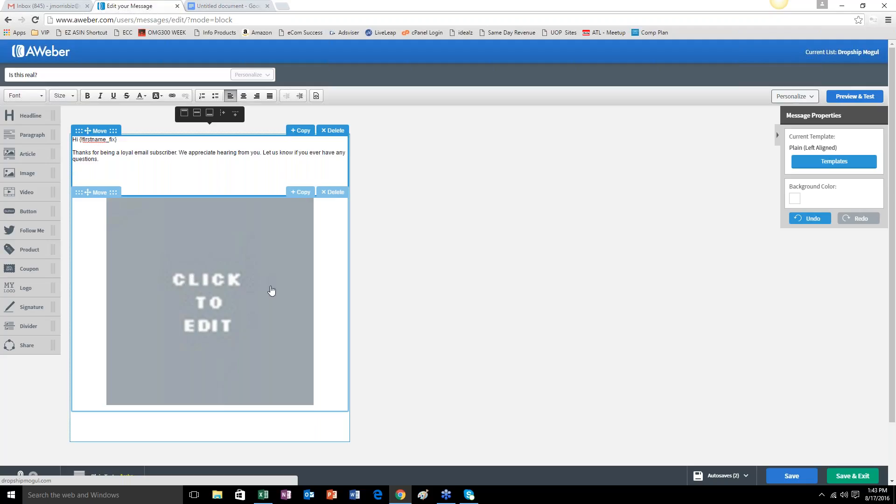
Upload new FLYER.png from the INFINII Banners folder on the Desktop into the image placeholder.
{"action": "left_click", "coordinate": [252, 294]}
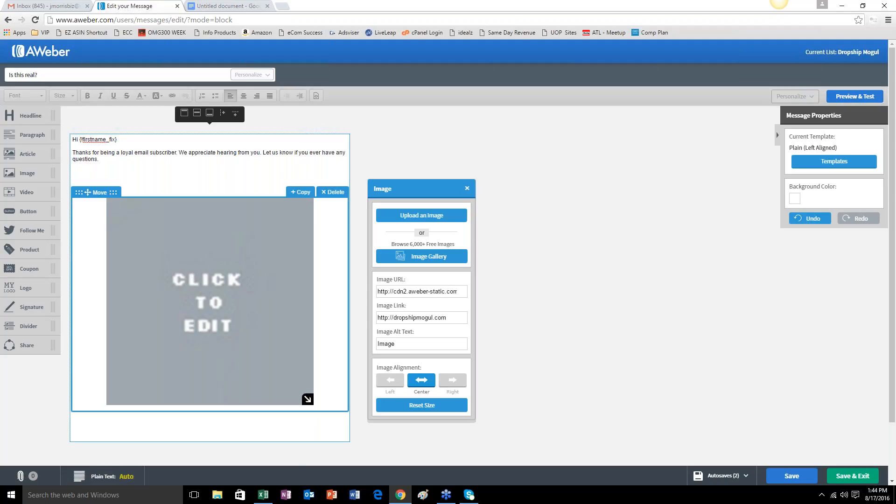
{"action": "left_click", "coordinate": [421, 215]}
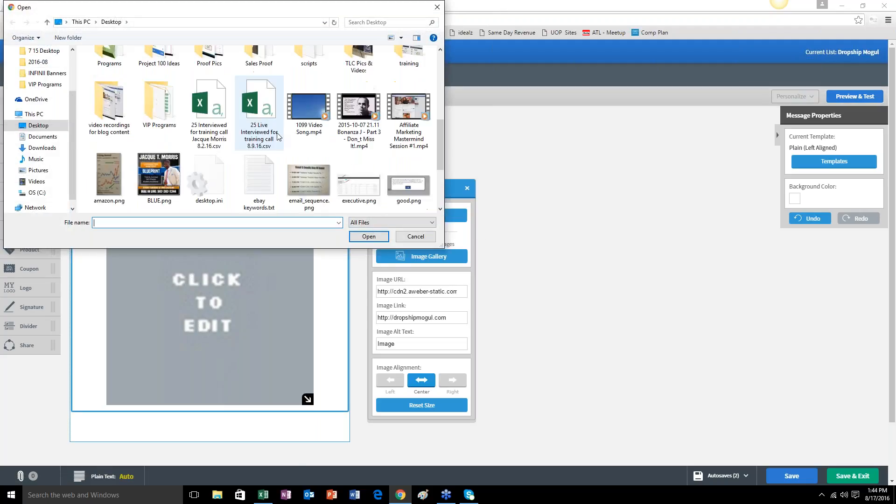
{"action": "scroll", "coordinate": [287, 193], "scroll_direction": "up", "scroll_amount": 2}
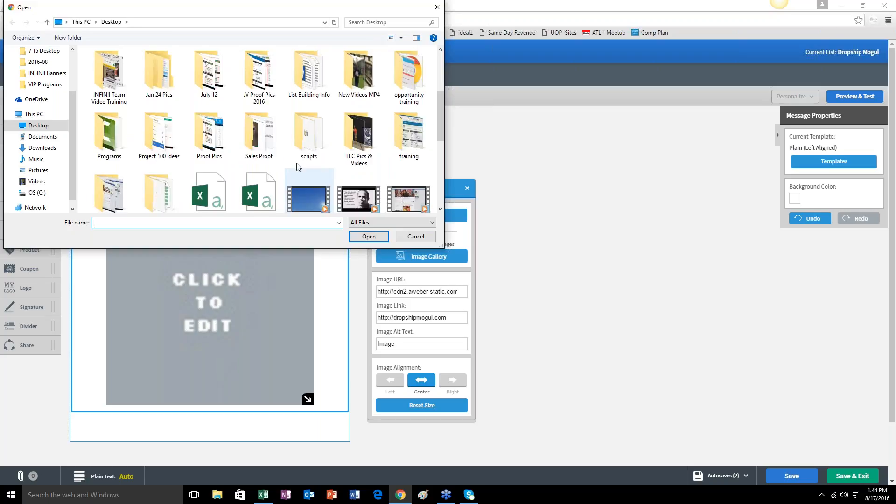
{"action": "scroll", "coordinate": [256, 145], "scroll_direction": "up", "scroll_amount": 3}
{"action": "double_click", "coordinate": [405, 140]}
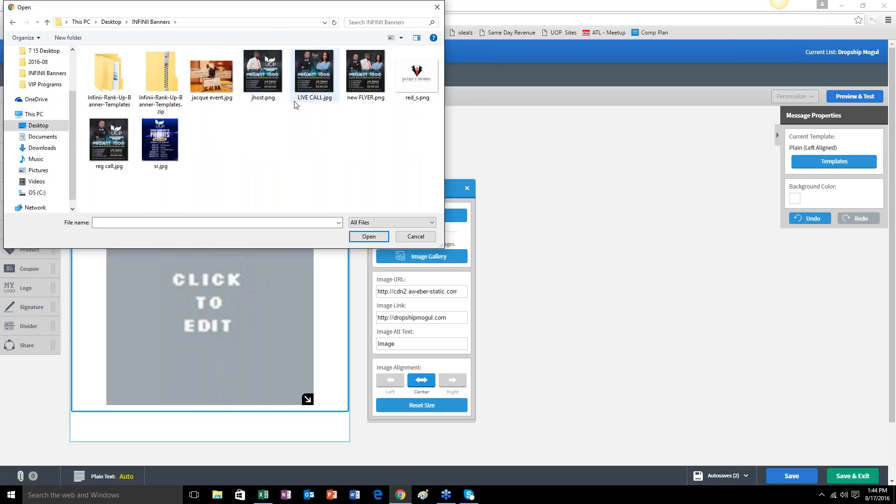
{"action": "left_click", "coordinate": [363, 81]}
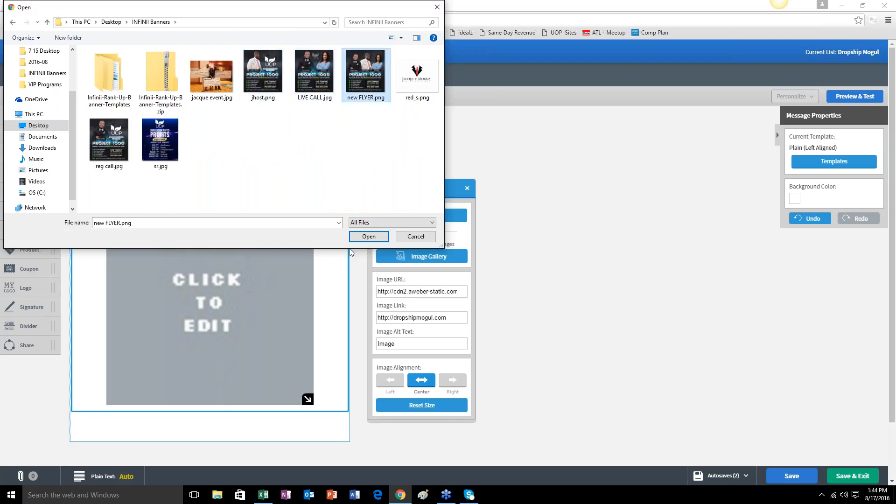
{"action": "left_click", "coordinate": [264, 83]}
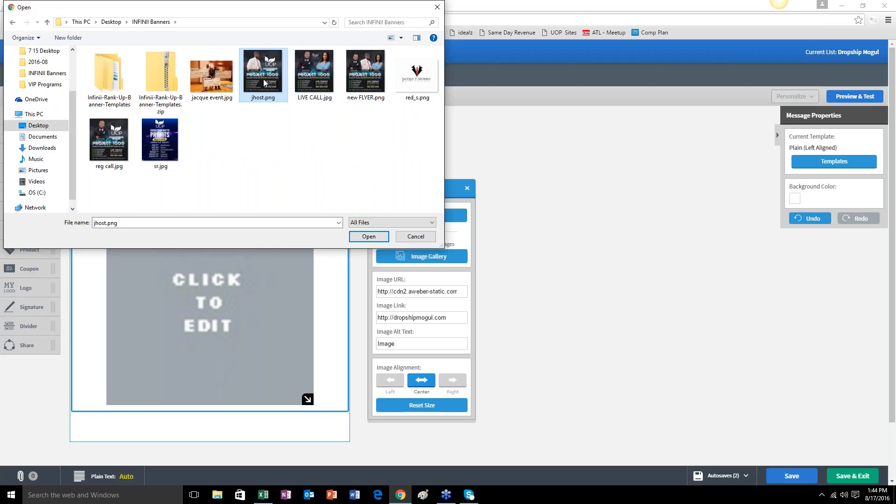
{"action": "left_click", "coordinate": [366, 80]}
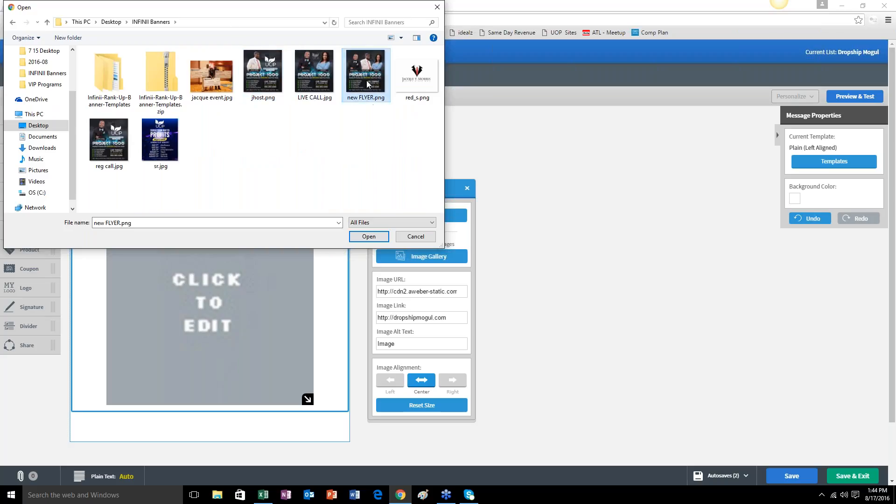
{"action": "left_click", "coordinate": [363, 238]}
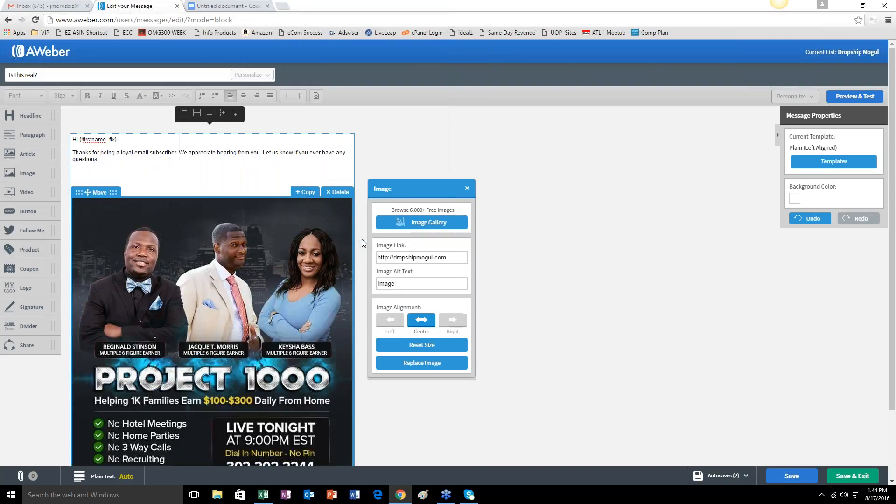
Replace the flyer's image link with the sender's own website address ending in /moreinfo and close the image settings.
{"action": "scroll", "coordinate": [306, 336], "scroll_direction": "down", "scroll_amount": 2}
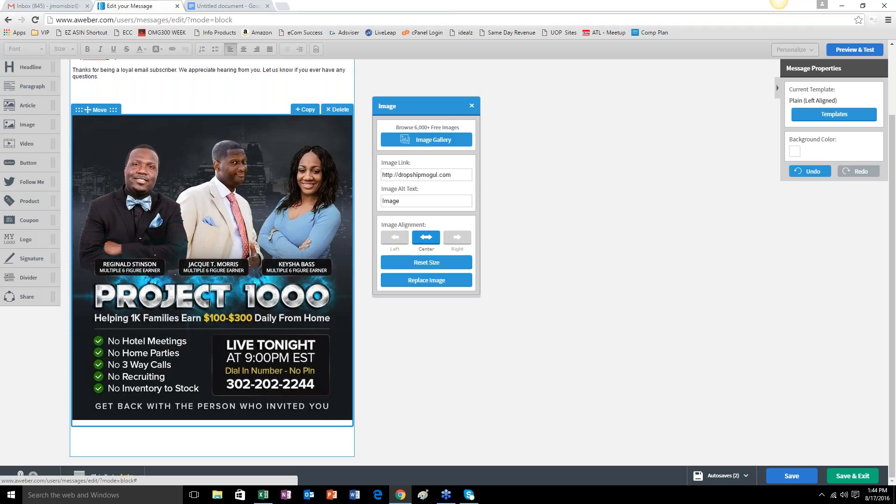
{"action": "left_click_drag", "start_coordinate": [458, 177], "coordinate": [374, 183]}
{"action": "key", "text": "BackSpace"}
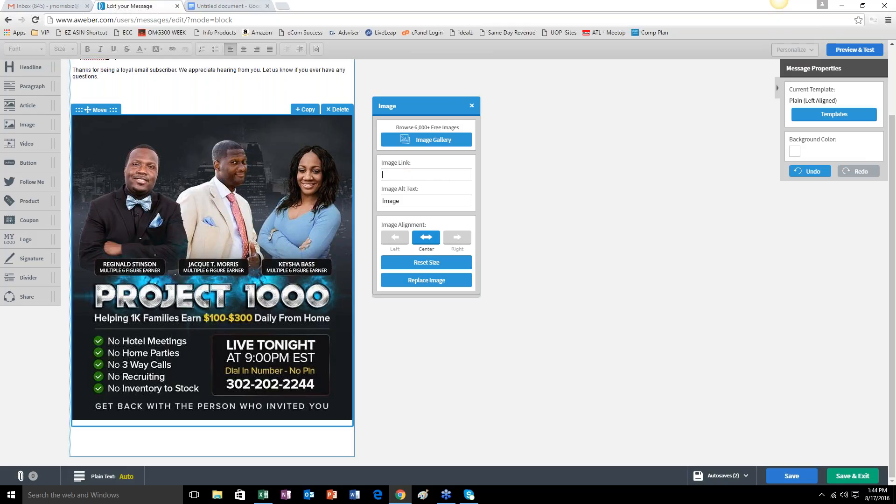
{"action": "type", "text": "http://ja"}
{"action": "type", "text": "cquetmorris"}
{"action": "type", "text": ".com/"}
{"action": "type", "text": "moreinfo"}
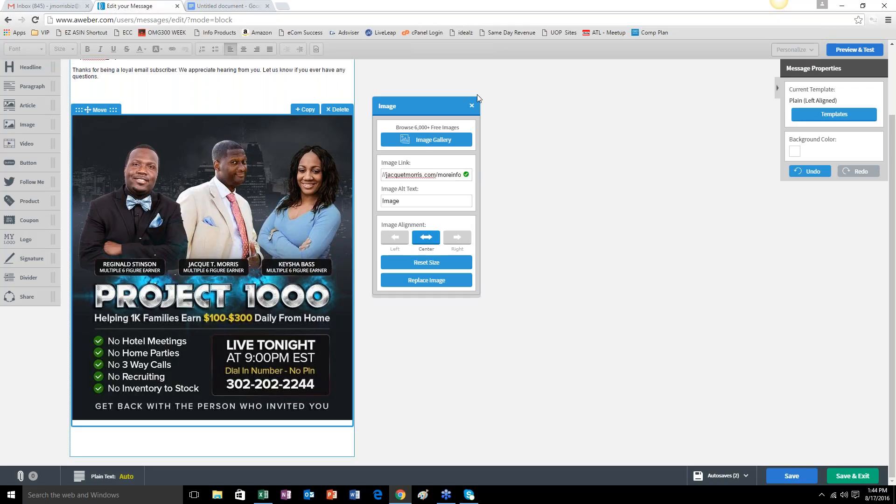
{"action": "left_click", "coordinate": [425, 365]}
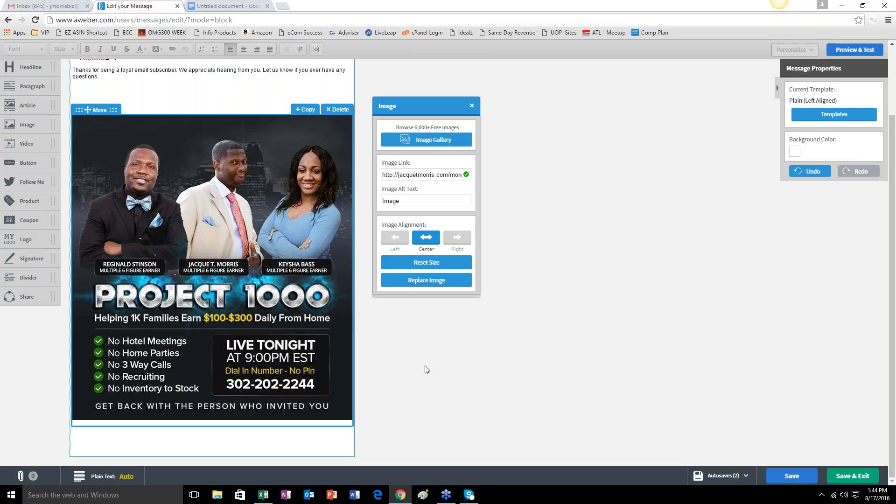
{"action": "left_click", "coordinate": [472, 106]}
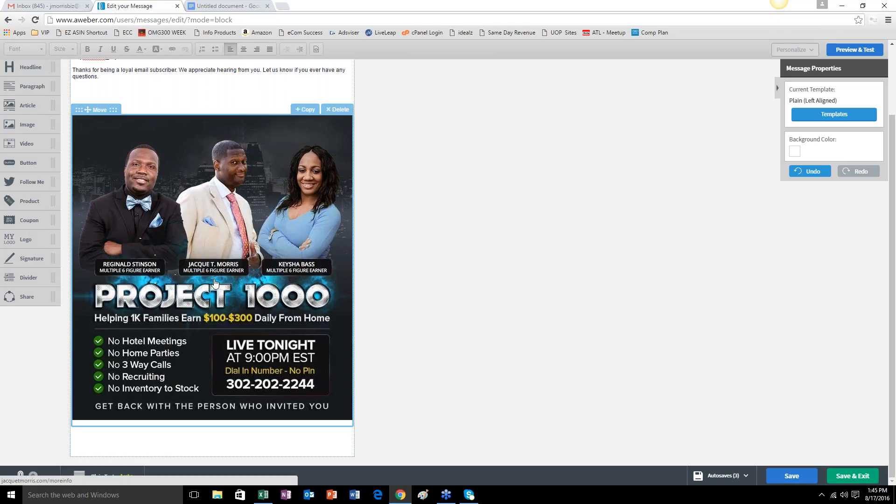
Below the thank-you text, begin a new paragraph reading "Tonight is your opportunity to hear LIVE life changing" and start a new line.
{"action": "scroll", "coordinate": [206, 350], "scroll_direction": "up", "scroll_amount": 2}
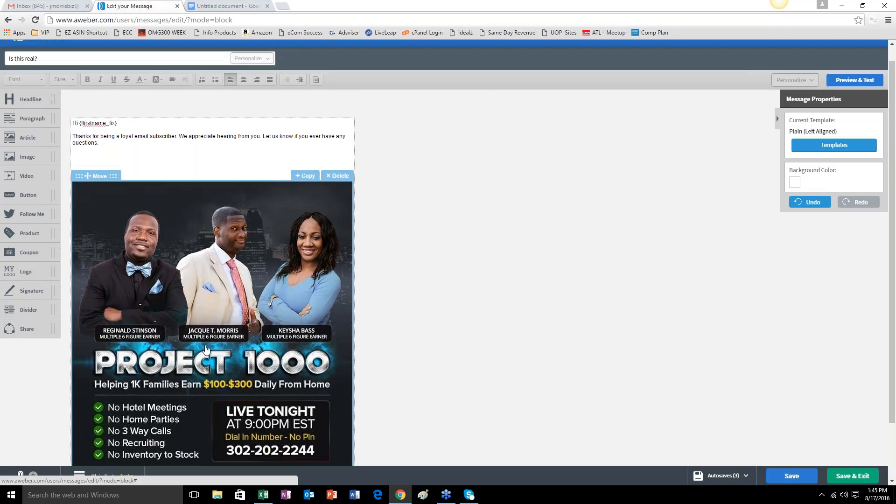
{"action": "left_click", "coordinate": [95, 125]}
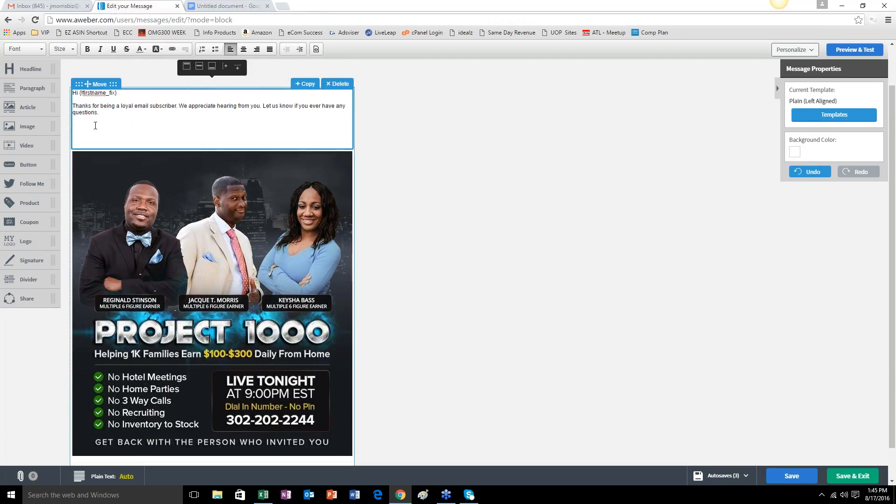
{"action": "type", "text": "Tonight is your opportunity to hear LIVE life changing"}
{"action": "key", "text": "Return"}
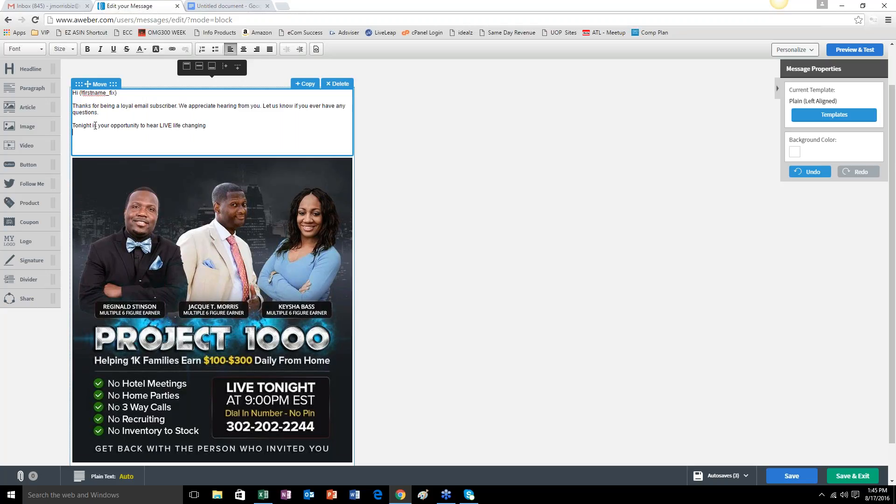
Complete the sentence with "stories and how your family can benefit from Project 1000.", putting "1000." on its own line, followed by a blank line.
{"action": "type", "text": "ston"}
{"action": "type", "text": "ies and how"}
{"action": "type", "text": " your famil"}
{"action": "type", "text": "y can bene"}
{"action": "type", "text": "f"}
{"action": "type", "text": "it from Pe"}
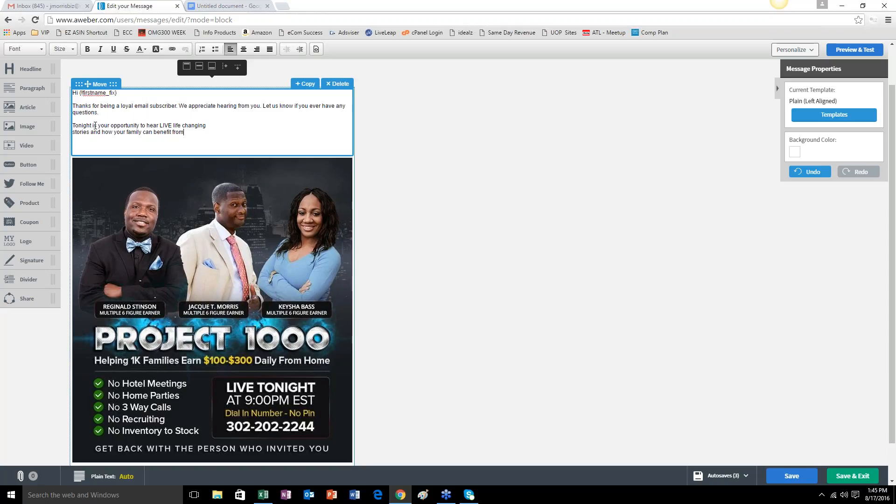
{"action": "key", "text": "BackSpace"}
{"action": "key", "text": "BackSpace"}
{"action": "type", "text": "roject"}
{"action": "key", "text": "Return"}
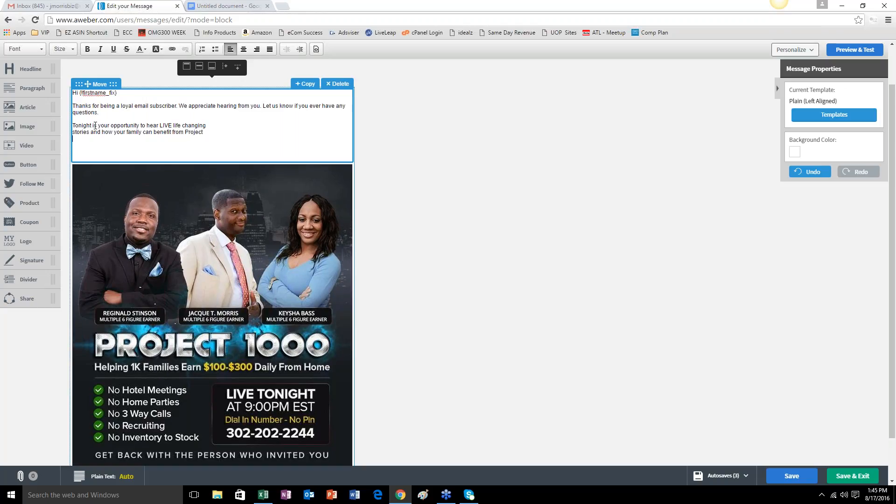
{"action": "type", "text": "1000."}
{"action": "key", "text": "Return"}
{"action": "key", "text": "Return"}
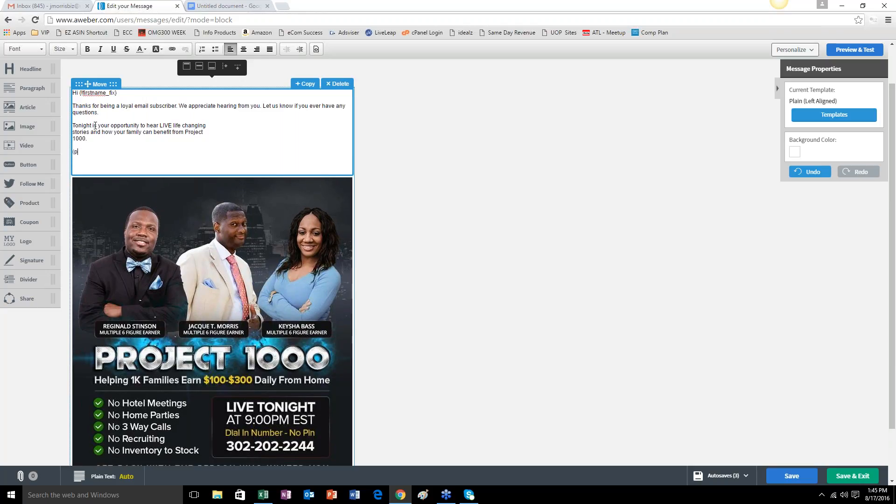
Add the line "9pm EST - Dial:" followed by the call's dial-in number from the flyer.
{"action": "type", "text": "9pm EST - Dial:  3 02"}
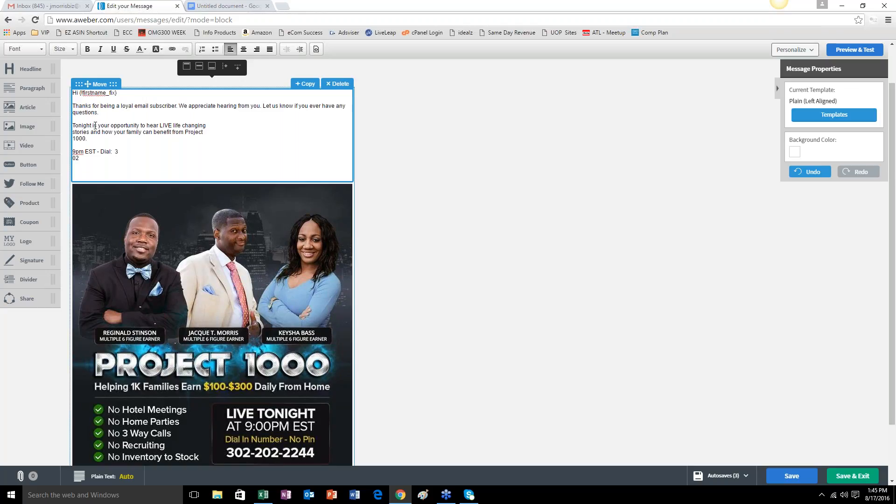
{"action": "key", "text": "BackSpace"}
{"action": "key", "text": "BackSpace"}
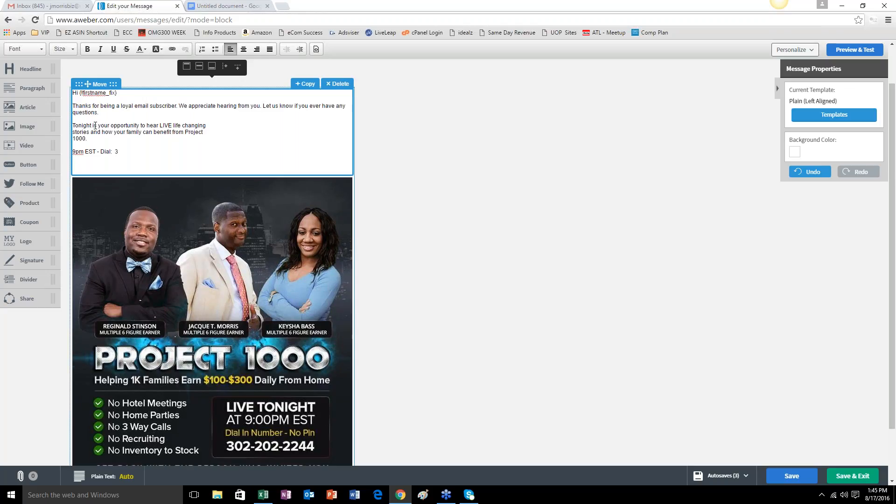
In the paragraph block below the flyer, write "After the call be sure to join the team by clicking here." over two lines.
{"action": "scroll", "coordinate": [115, 420], "scroll_direction": "down", "scroll_amount": 2}
{"action": "left_click", "coordinate": [114, 443]}
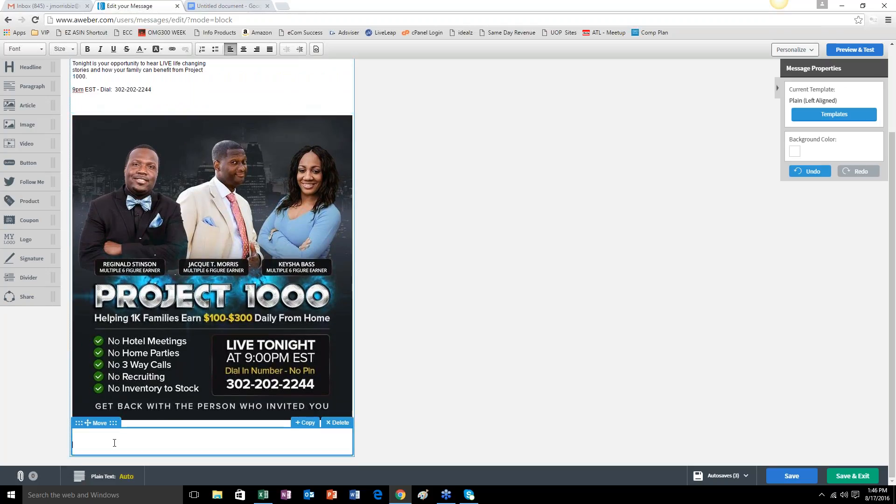
{"action": "type", "text": "After the call be sure to join the team by"}
{"action": "key", "text": "Return"}
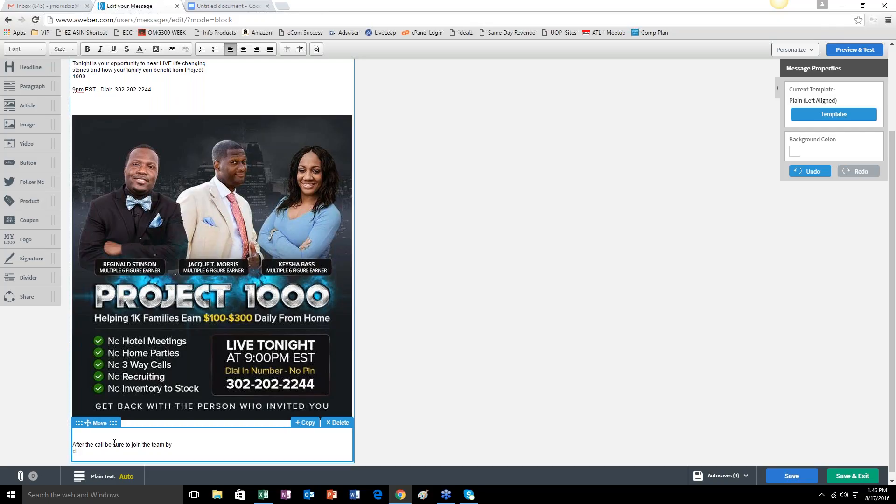
{"action": "type", "text": "clicking here."}
{"action": "key", "text": "Return"}
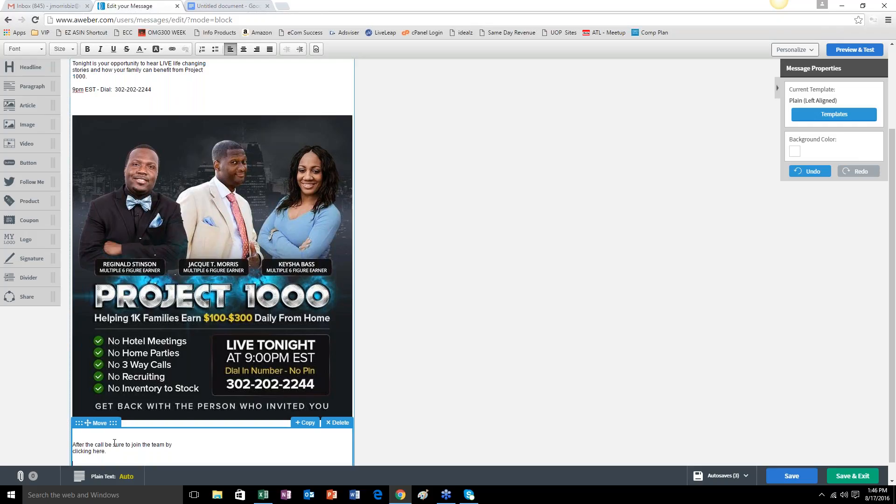
Add the sign-off "Prosperous Regards," below the join-the-team text, followed by the sender's full name on its own line.
{"action": "type", "text": "Pr"}
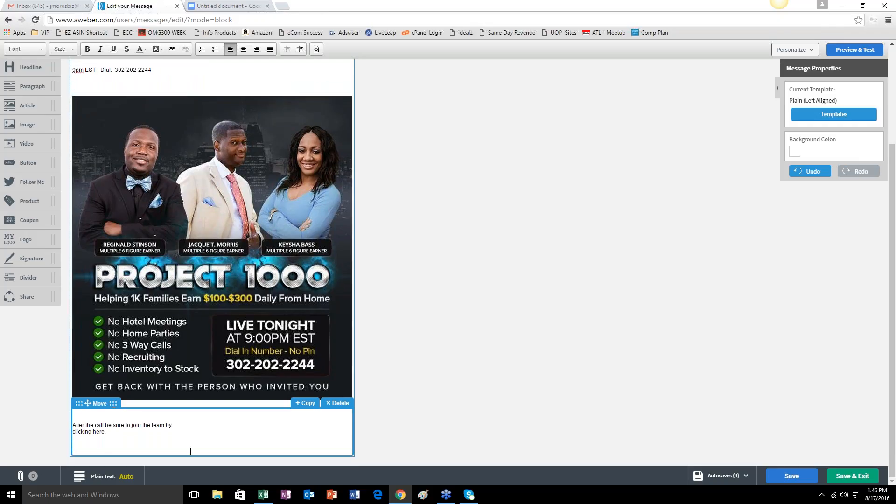
{"action": "type", "text": "osperous Regards,"}
{"action": "key", "text": "Return"}
{"action": "type", "text": "Jac"}
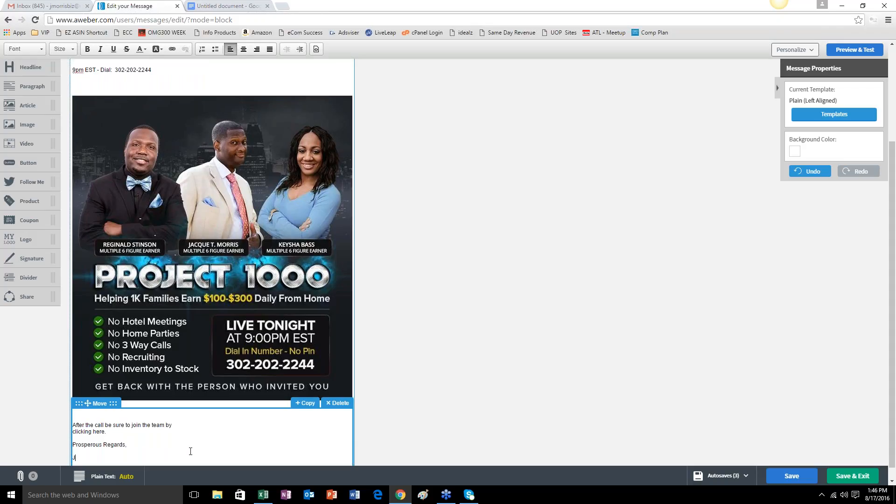
{"action": "type", "text": "que T. Morris"}
Delete the personalized greeting and the loyal-subscriber thank-you text from the paragraph block above the flyer.
{"action": "scroll", "coordinate": [210, 440], "scroll_direction": "up", "scroll_amount": 5}
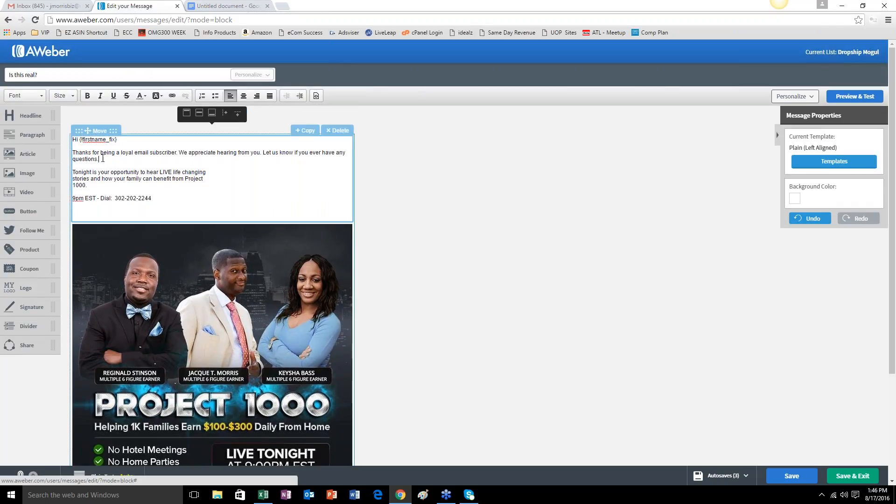
{"action": "left_click_drag", "start_coordinate": [103, 159], "coordinate": [72, 139]}
{"action": "key", "text": "BackSpace"}
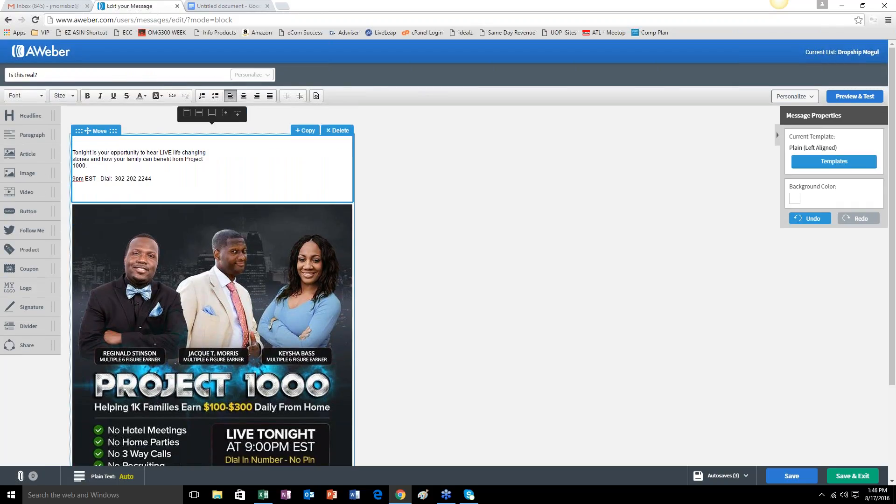
Set all remaining text in the block above the flyer to font size 15.
{"action": "key", "text": "ctrl+a"}
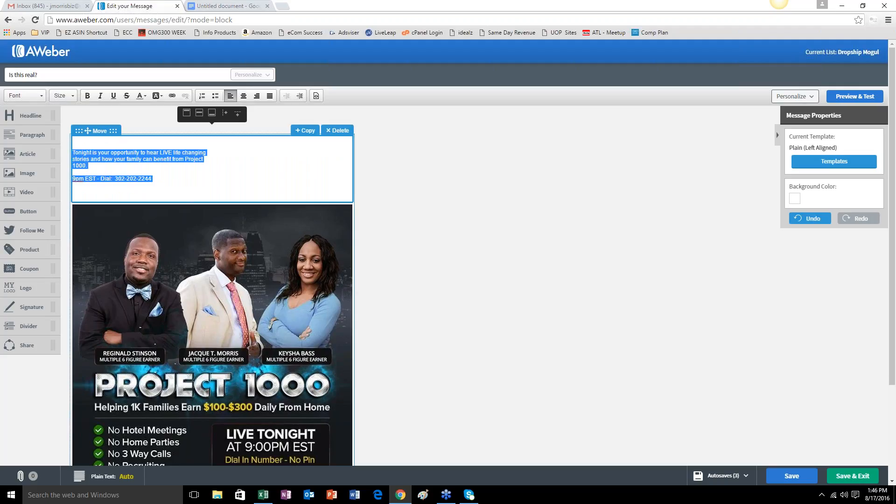
{"action": "left_click", "coordinate": [72, 96]}
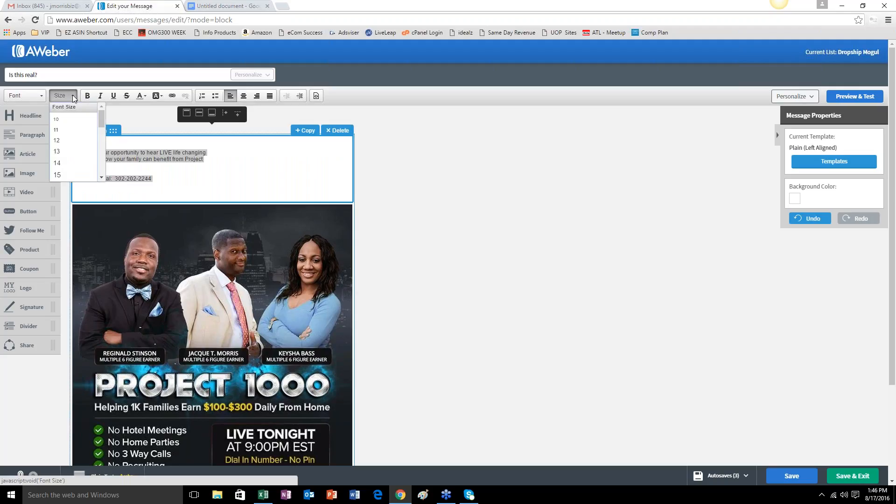
{"action": "left_click", "coordinate": [61, 175]}
{"action": "left_click", "coordinate": [119, 202]}
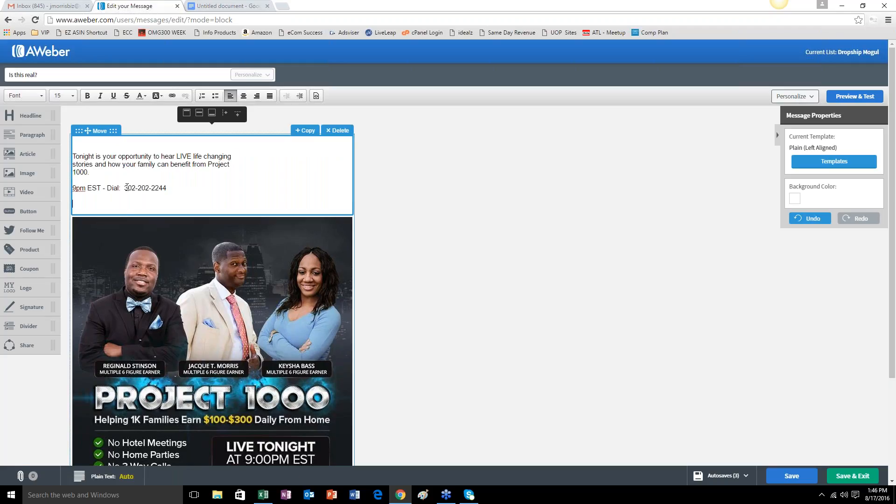
Format the dial-in number above the flyer as size 18, bold and red.
{"action": "left_click_drag", "start_coordinate": [127, 187], "coordinate": [182, 187]}
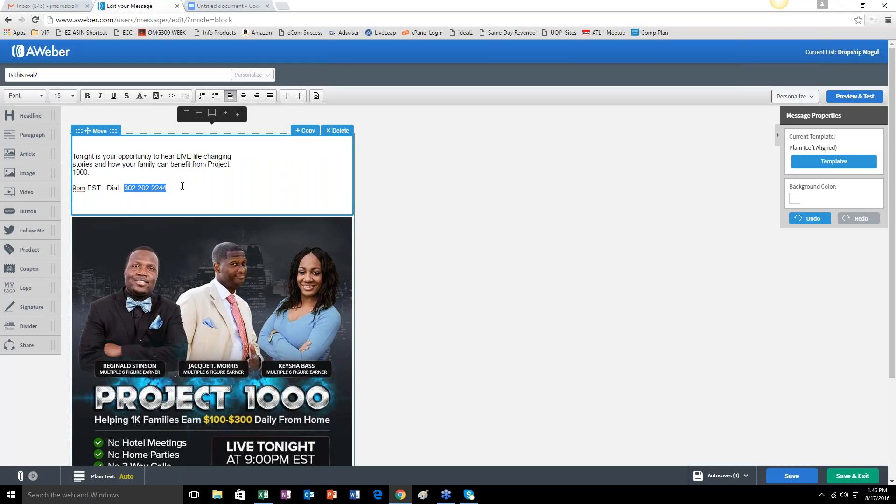
{"action": "left_click", "coordinate": [73, 96]}
{"action": "scroll", "coordinate": [66, 150], "scroll_direction": "down", "scroll_amount": 1}
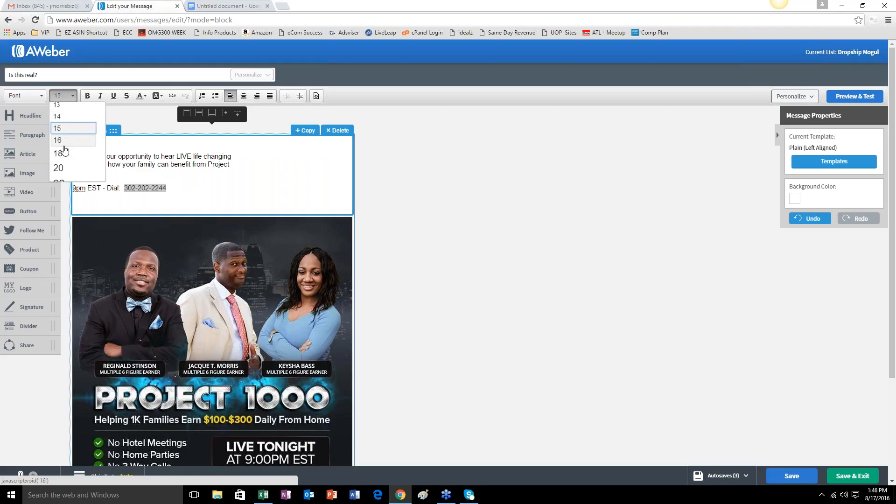
{"action": "left_click", "coordinate": [63, 153]}
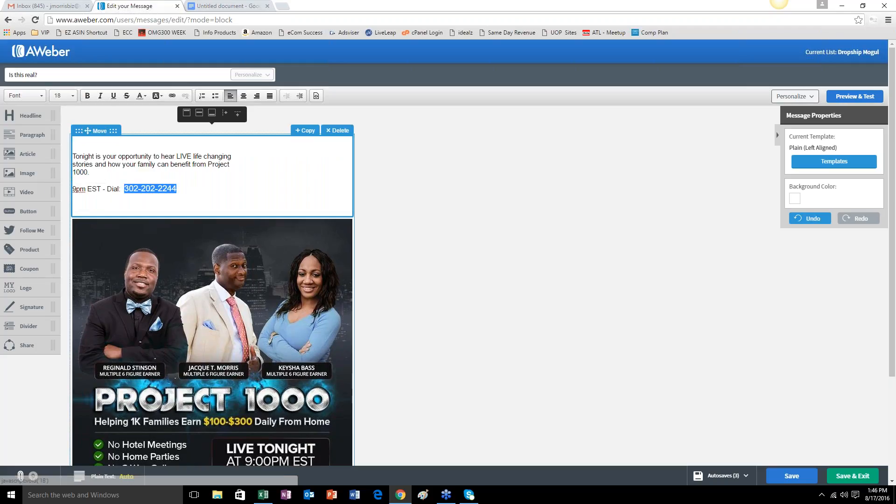
{"action": "left_click", "coordinate": [89, 97]}
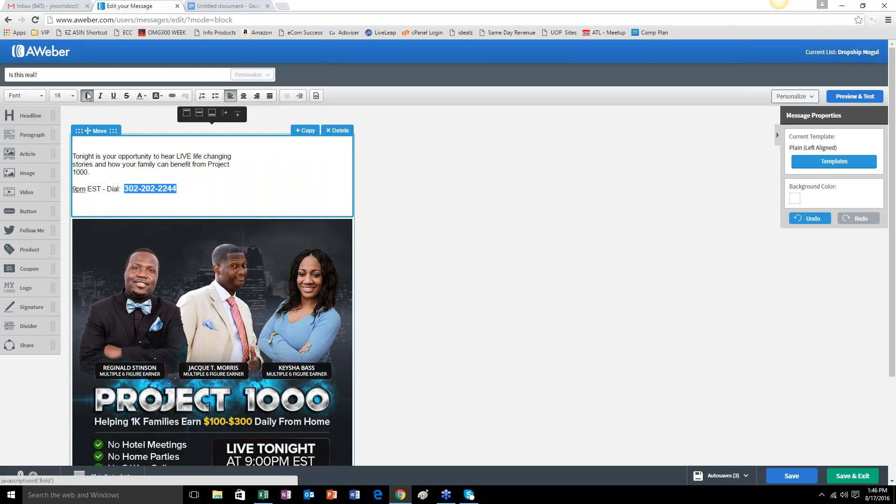
{"action": "left_click", "coordinate": [145, 96]}
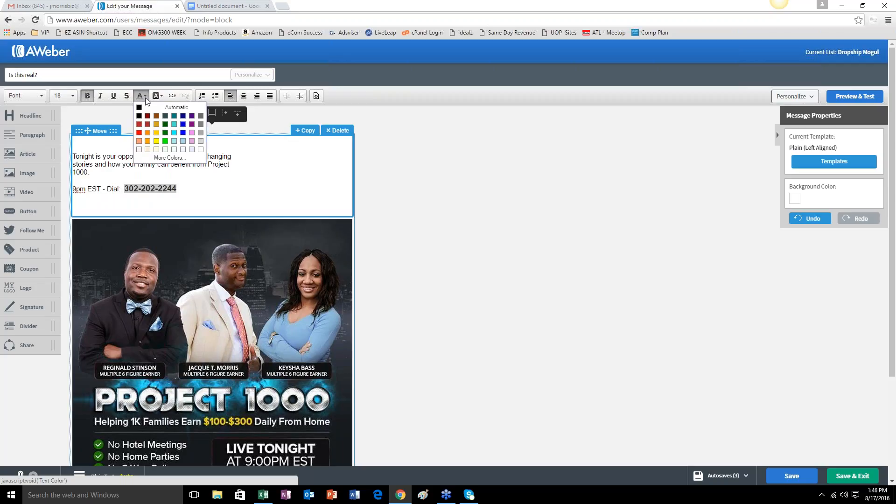
{"action": "left_click", "coordinate": [140, 132]}
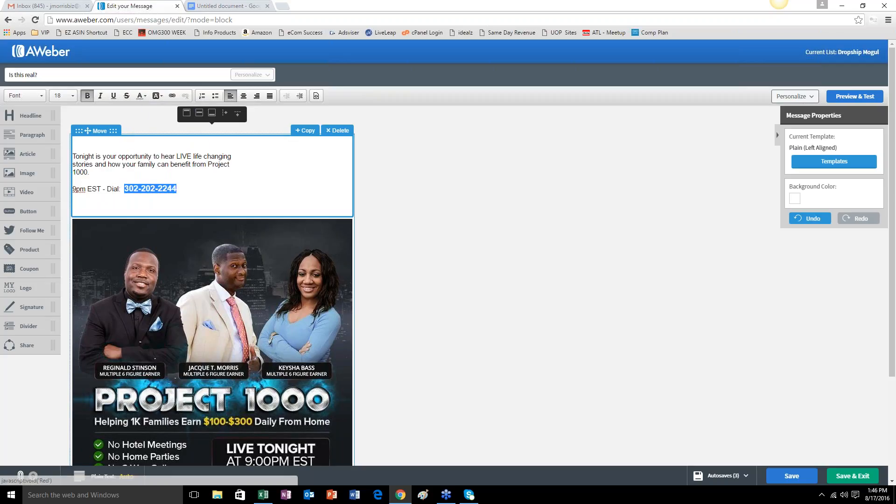
{"action": "left_click", "coordinate": [183, 194]}
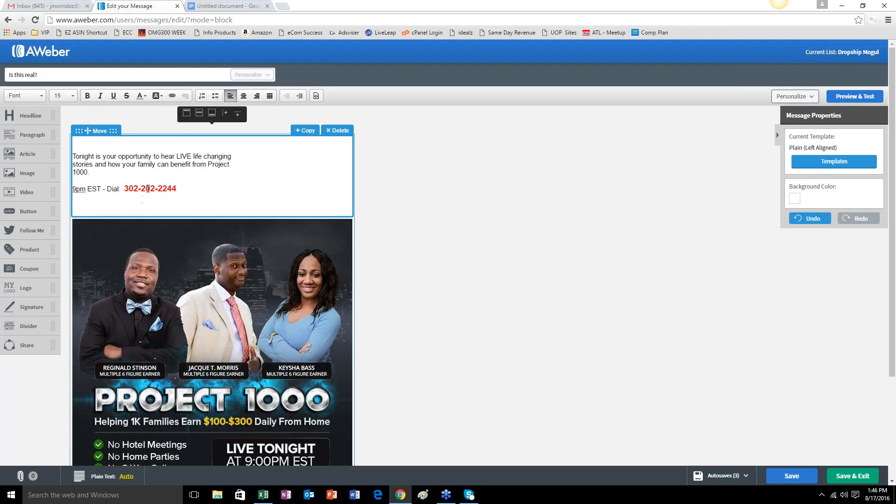
Insert "Tonight" after "9pm EST" in the dial-in line and remove an extra blank line below it.
{"action": "left_click_drag", "start_coordinate": [125, 189], "coordinate": [183, 192]}
{"action": "left_click", "coordinate": [155, 203]}
{"action": "left_click", "coordinate": [101, 190]}
{"action": "type", "text": "Tonight"}
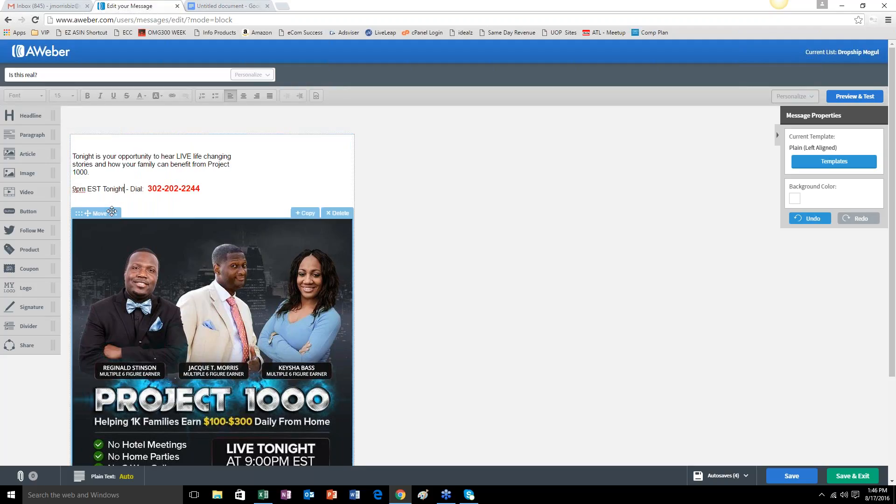
{"action": "left_click", "coordinate": [215, 187]}
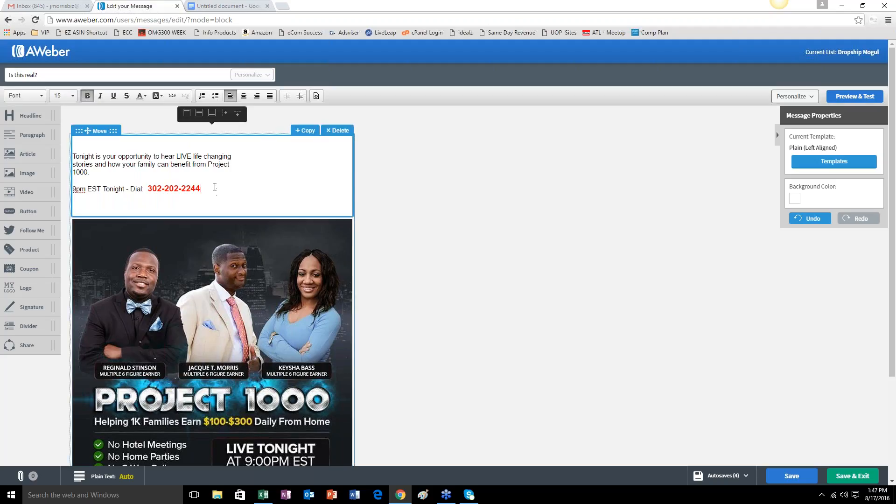
{"action": "key", "text": "Delete"}
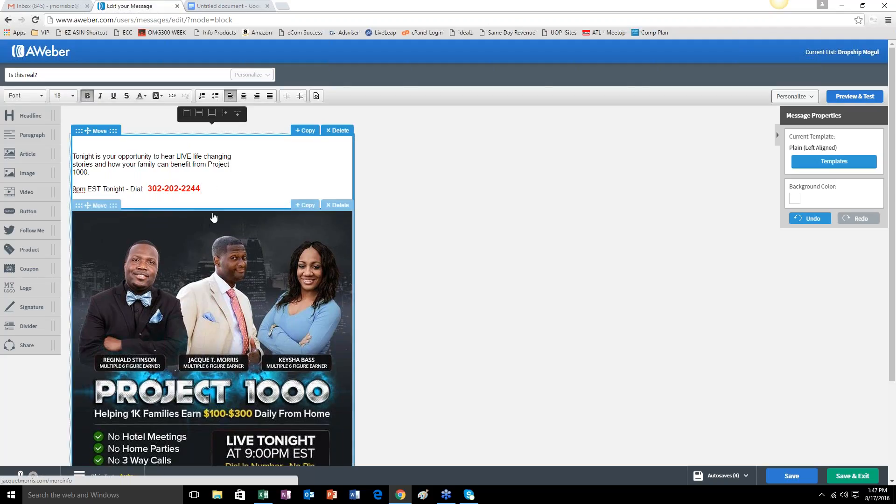
Set all text in the paragraph block below the flyer to font size 15.
{"action": "scroll", "coordinate": [206, 224], "scroll_direction": "down", "scroll_amount": 3}
{"action": "left_click", "coordinate": [81, 406]}
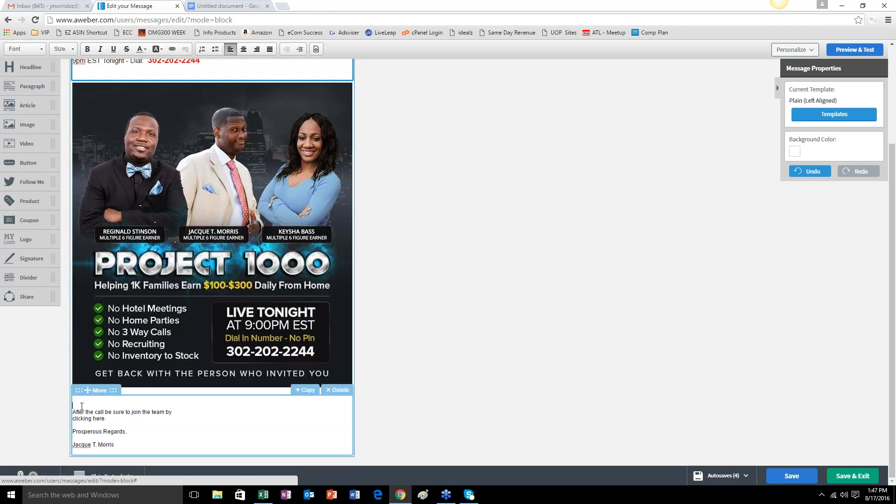
{"action": "key", "text": "ctrl+a"}
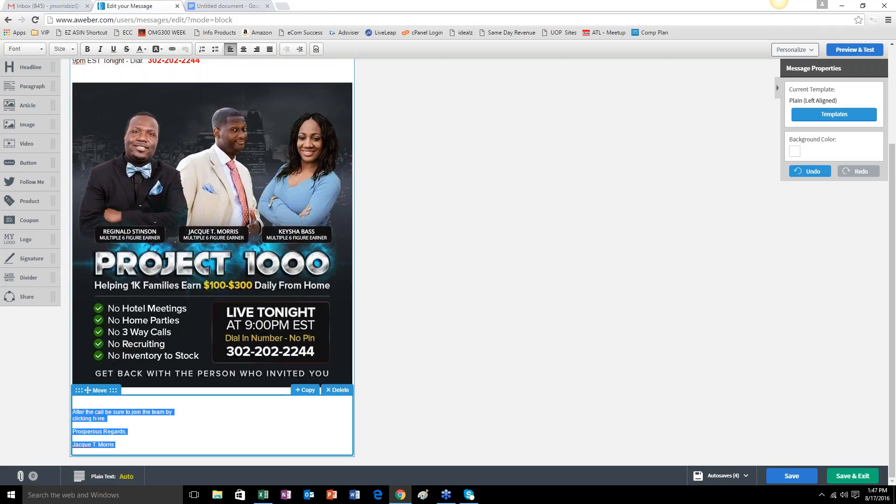
{"action": "left_click", "coordinate": [73, 50]}
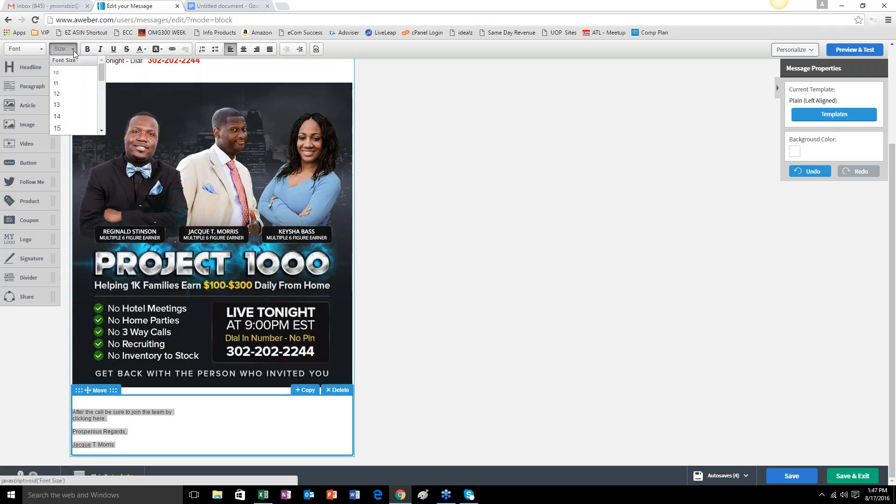
{"action": "left_click", "coordinate": [57, 128]}
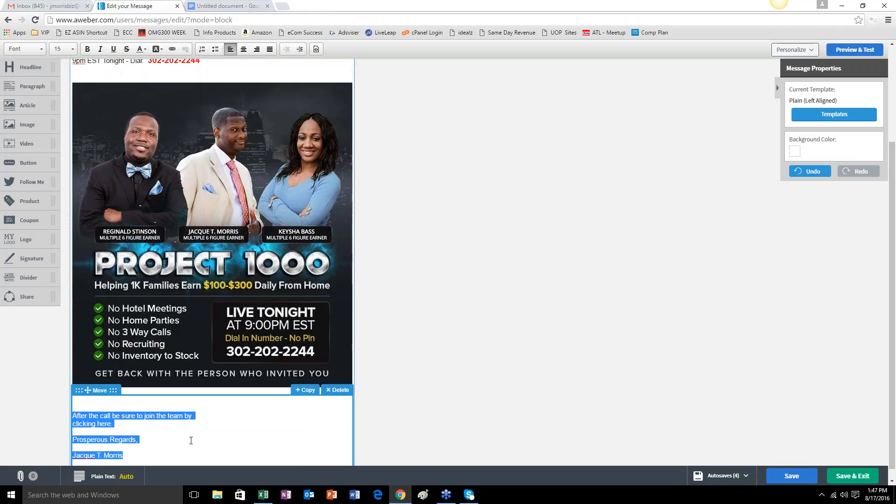
{"action": "left_click", "coordinate": [189, 440]}
{"action": "scroll", "coordinate": [186, 420], "scroll_direction": "down", "scroll_amount": 1}
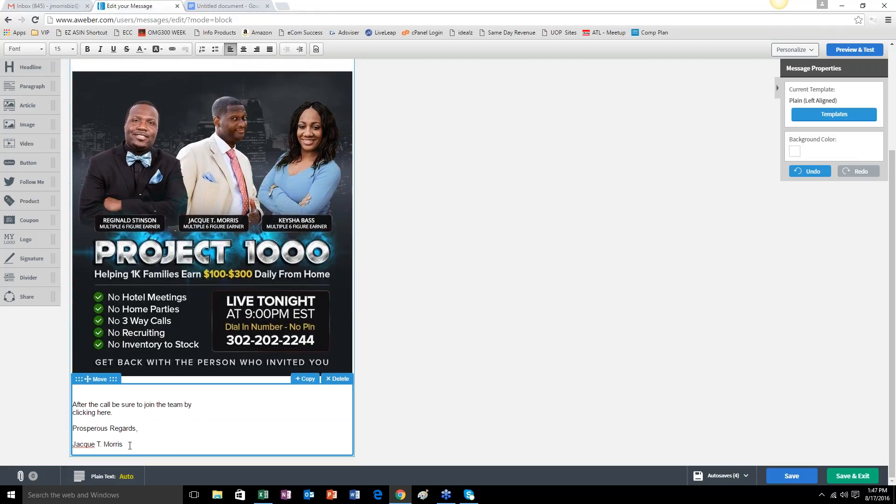
Make the sender's name in the sign-off bold.
{"action": "left_click_drag", "start_coordinate": [130, 445], "coordinate": [72, 444]}
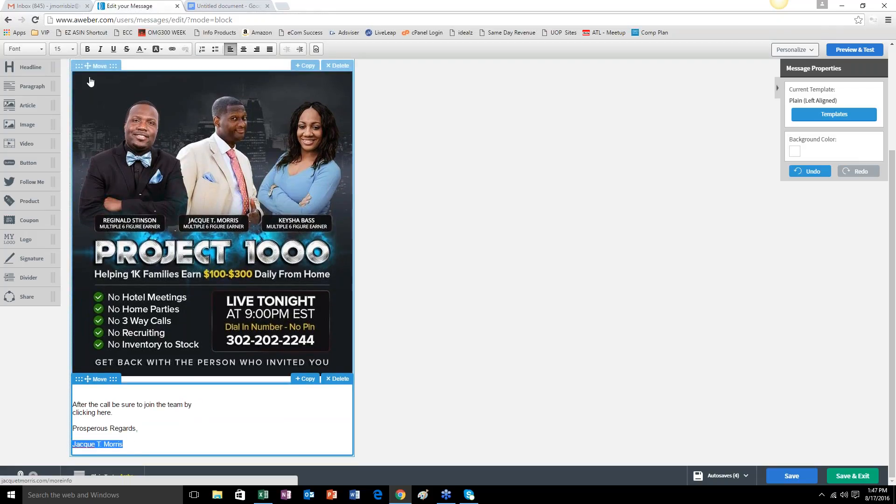
{"action": "left_click", "coordinate": [87, 49]}
{"action": "left_click", "coordinate": [141, 442]}
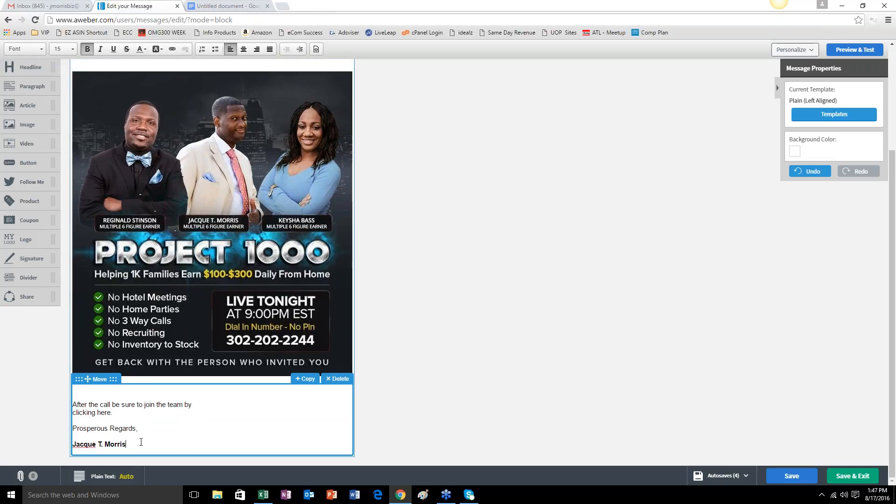
Add the title "Online Success Coach" on a new line directly beneath the sender's name.
{"action": "key", "text": "Return"}
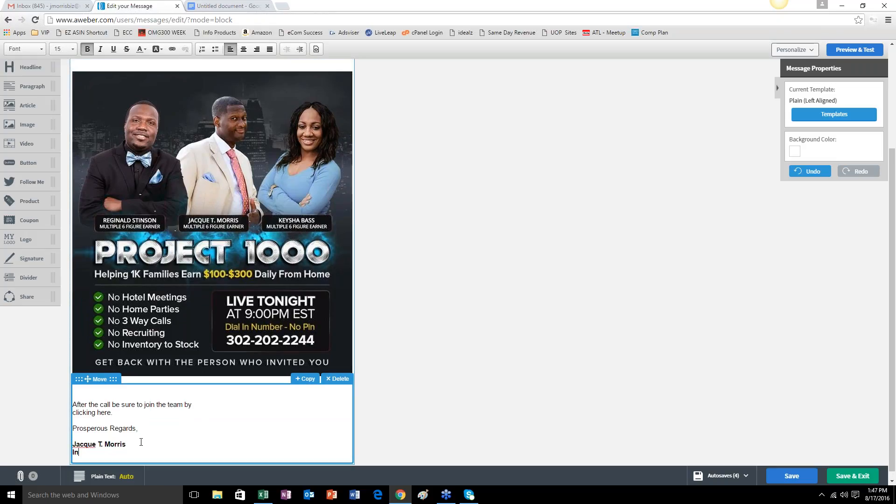
{"action": "key", "text": "BackSpace"}
{"action": "key", "text": "BackSpace"}
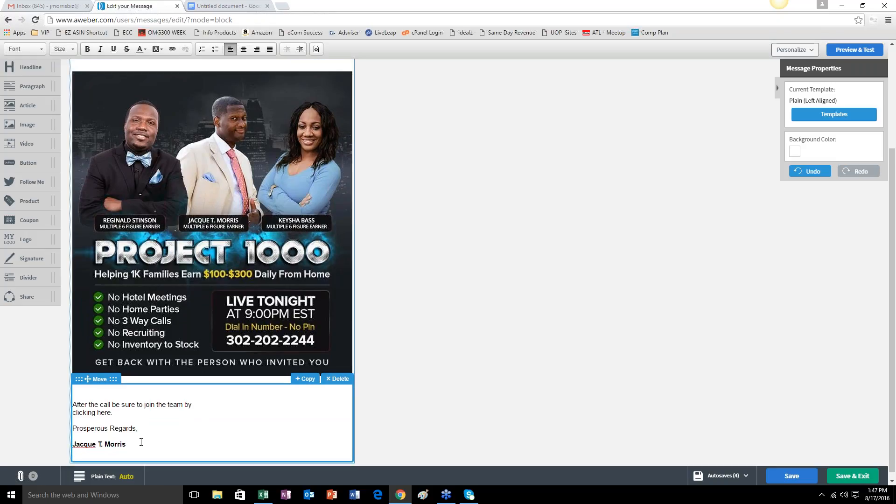
{"action": "type", "text": "Phon"}
{"action": "key", "text": "BackSpace"}
{"action": "key", "text": "BackSpace"}
{"action": "key", "text": "BackSpace"}
{"action": "key", "text": "BackSpace"}
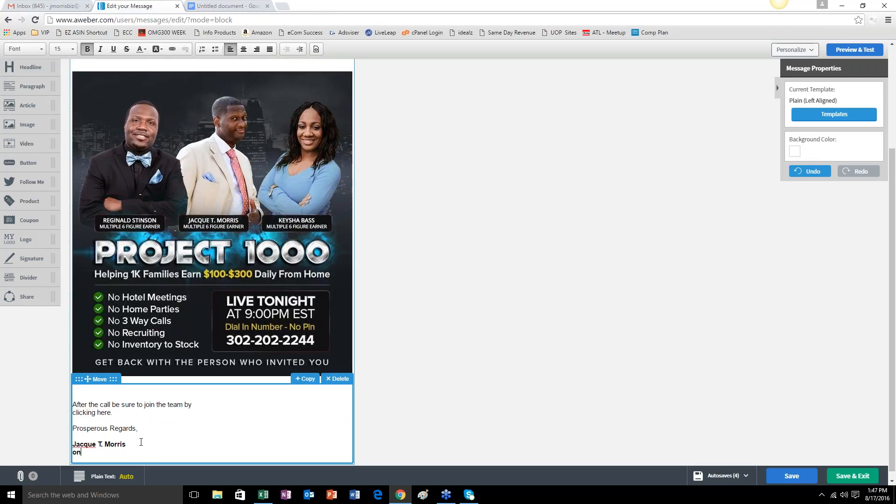
{"action": "left_click", "coordinate": [87, 49]}
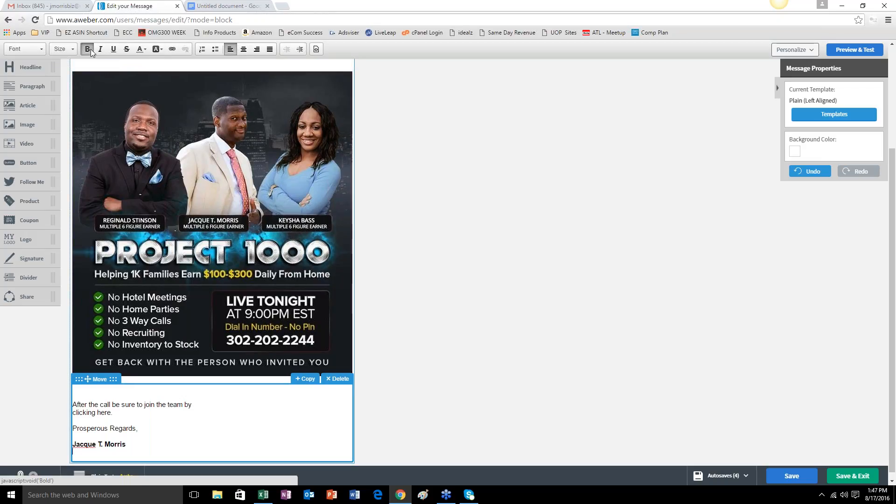
{"action": "type", "text": "Online"}
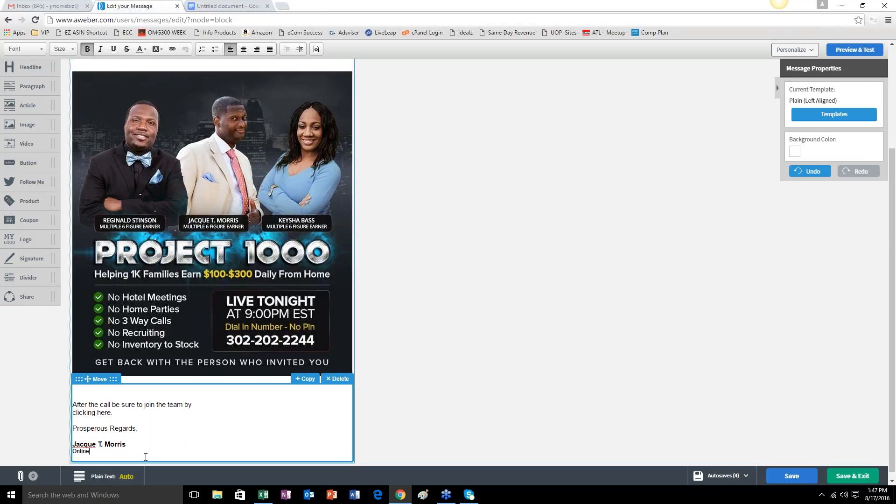
{"action": "type", "text": " Success Coach"}
{"action": "left_click_drag", "start_coordinate": [113, 413], "coordinate": [72, 413]}
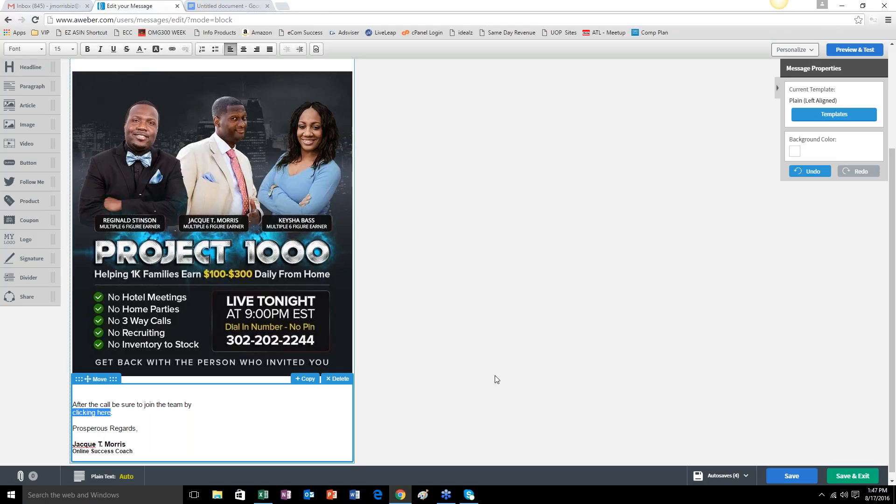
{"action": "left_click", "coordinate": [173, 48]}
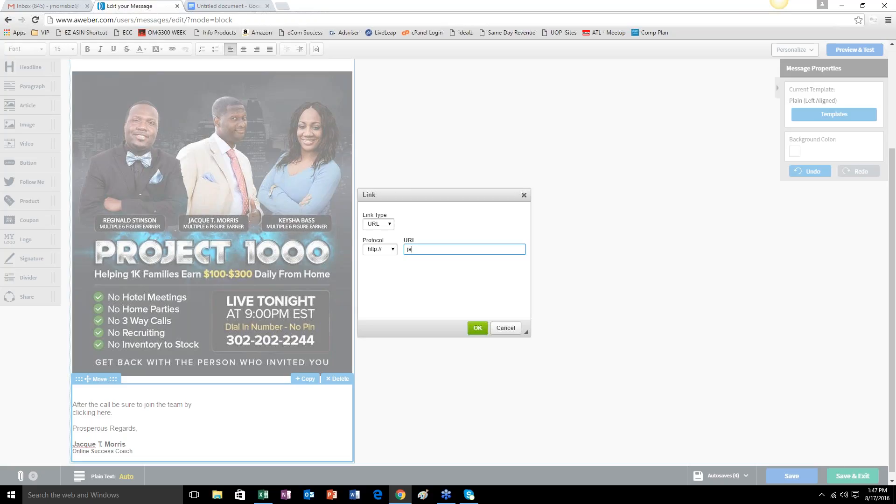
{"action": "type", "text": "jacquetmorris.com/moreinfo"}
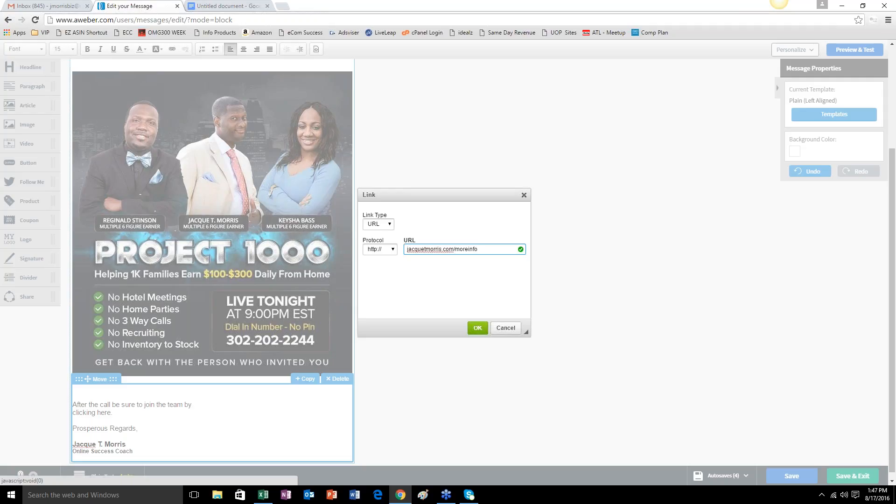
{"action": "left_click", "coordinate": [477, 330]}
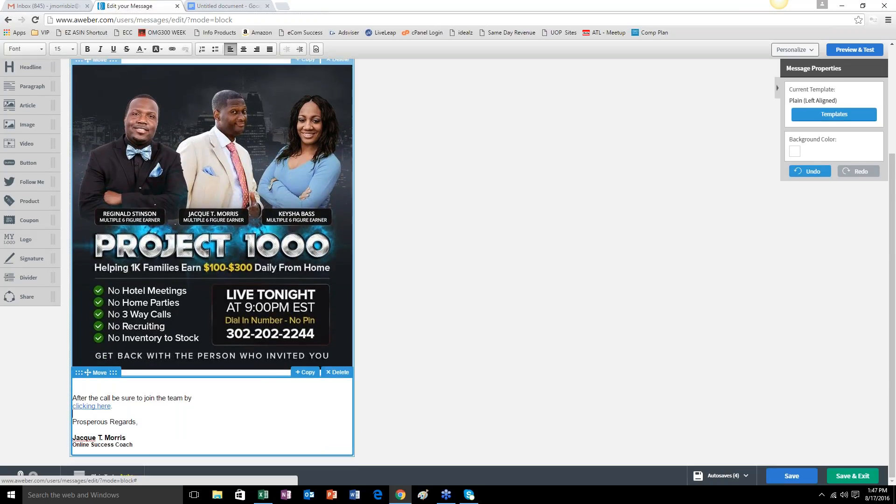
{"action": "scroll", "coordinate": [296, 228], "scroll_direction": "up", "scroll_amount": 4}
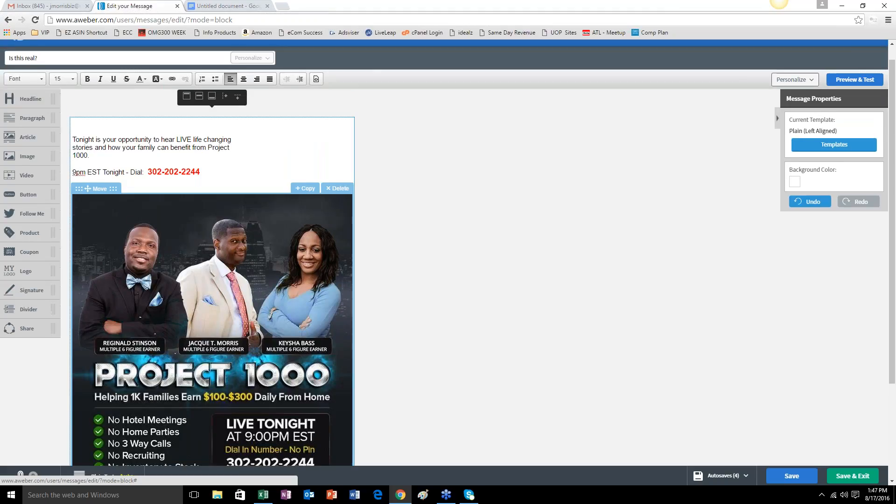
{"action": "scroll", "coordinate": [296, 228], "scroll_direction": "down", "scroll_amount": 1}
{"action": "scroll", "coordinate": [296, 228], "scroll_direction": "up", "scroll_amount": 1}
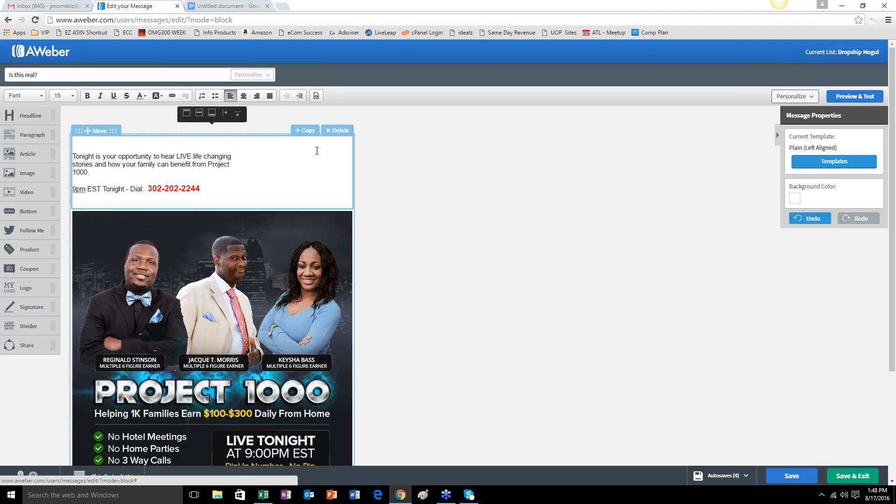
Open the message's preview and send a test of it to the sender's own email address.
{"action": "left_click", "coordinate": [852, 99]}
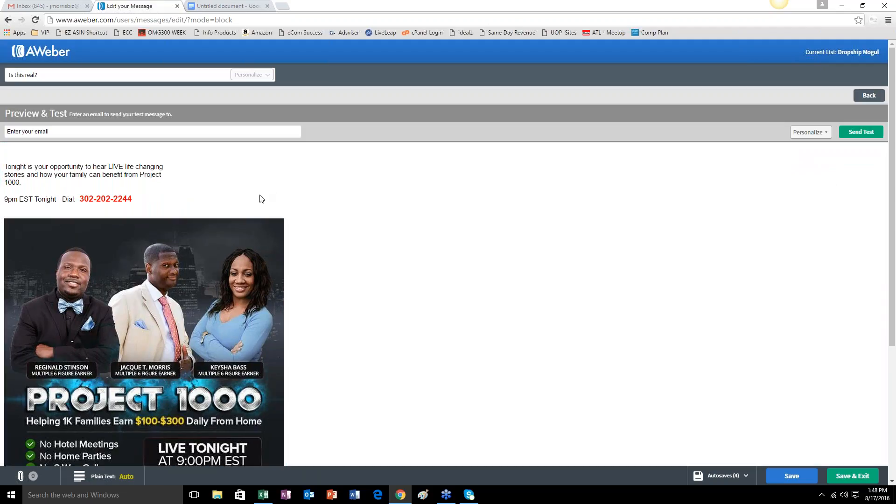
{"action": "left_click", "coordinate": [65, 133]}
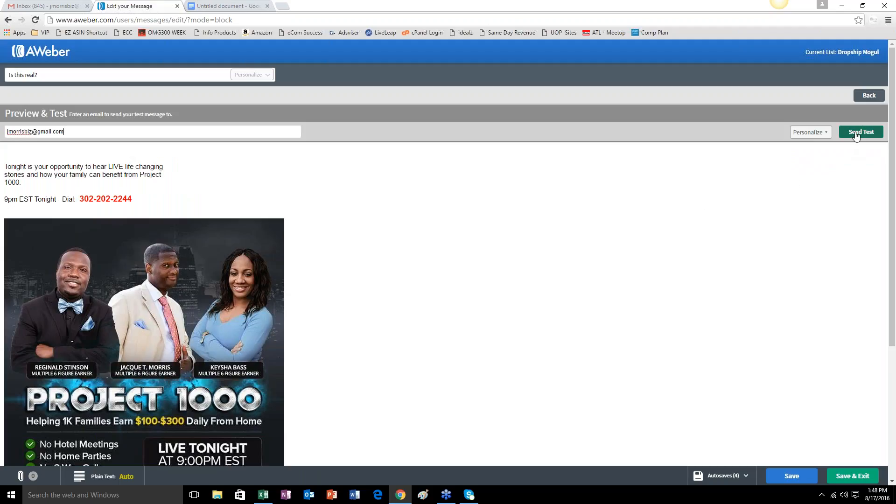
{"action": "left_click", "coordinate": [856, 135]}
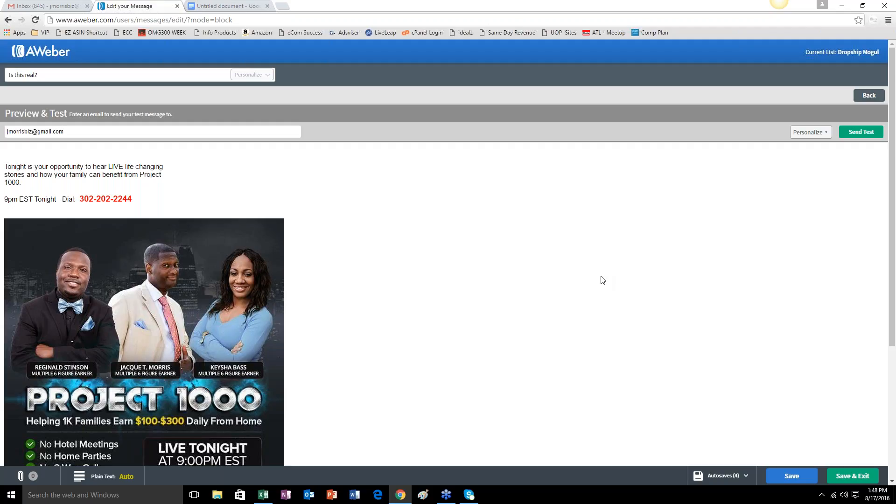
Switch to Gmail, close the draft being composed, and open the received test email "Is this real?" from the inbox.
{"action": "left_click", "coordinate": [35, 6]}
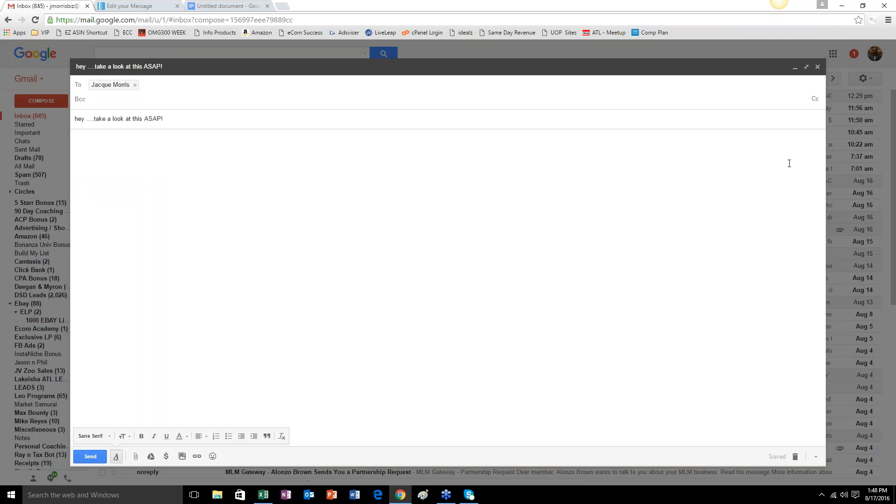
{"action": "left_click", "coordinate": [818, 67]}
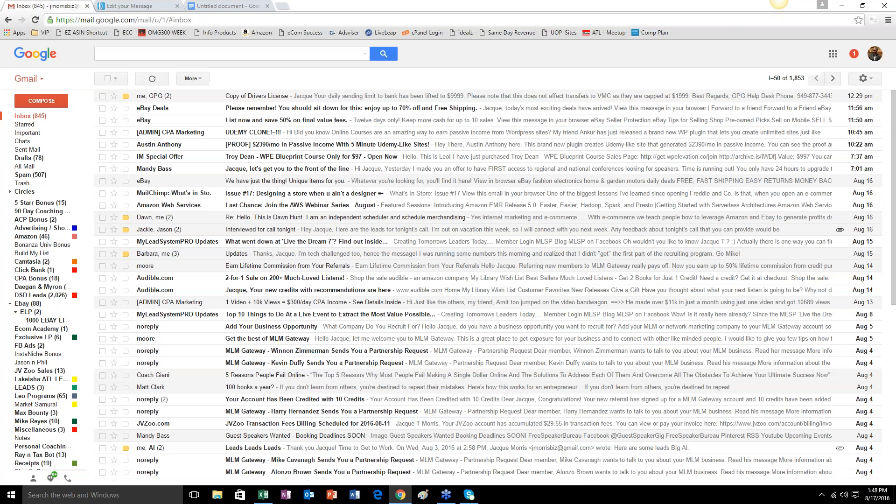
{"action": "left_click", "coordinate": [23, 118]}
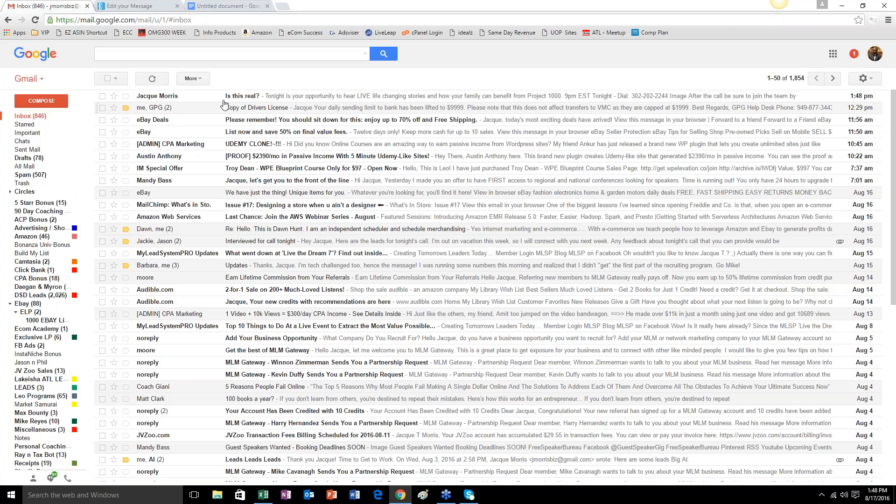
{"action": "left_click", "coordinate": [279, 98]}
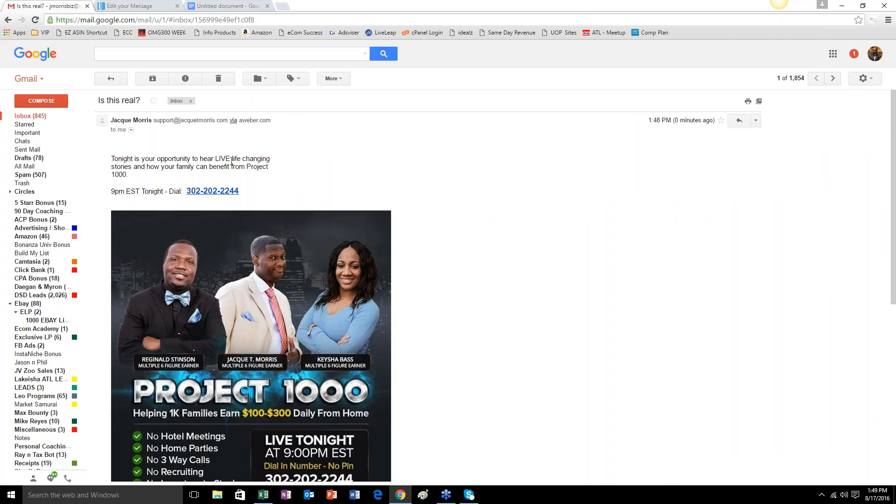
Review the test email's body, follow the link on the Project 1000 flyer, and close the landing page.
{"action": "scroll", "coordinate": [515, 171], "scroll_direction": "down", "scroll_amount": 1}
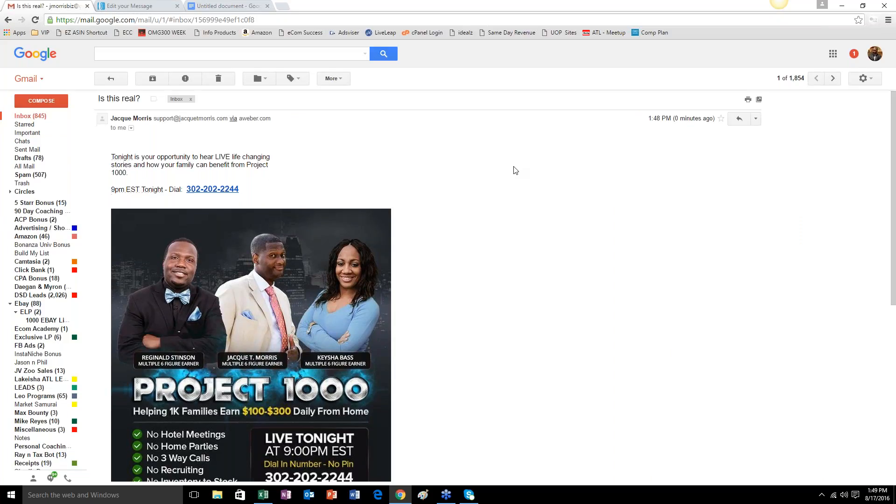
{"action": "scroll", "coordinate": [516, 170], "scroll_direction": "down", "scroll_amount": 1}
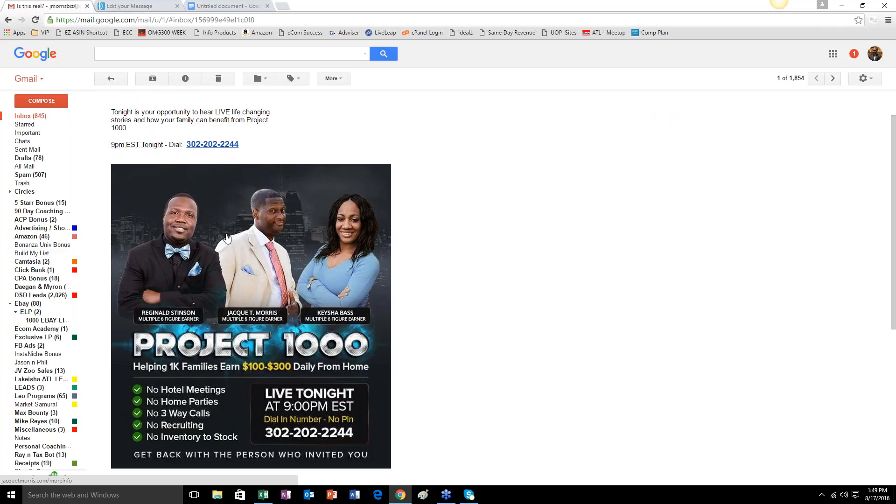
{"action": "scroll", "coordinate": [229, 227], "scroll_direction": "down", "scroll_amount": 1}
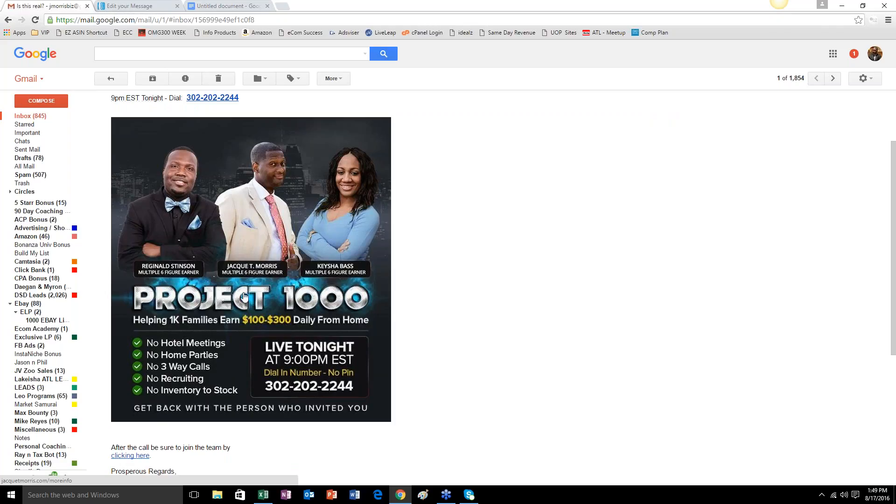
{"action": "left_click", "coordinate": [242, 300]}
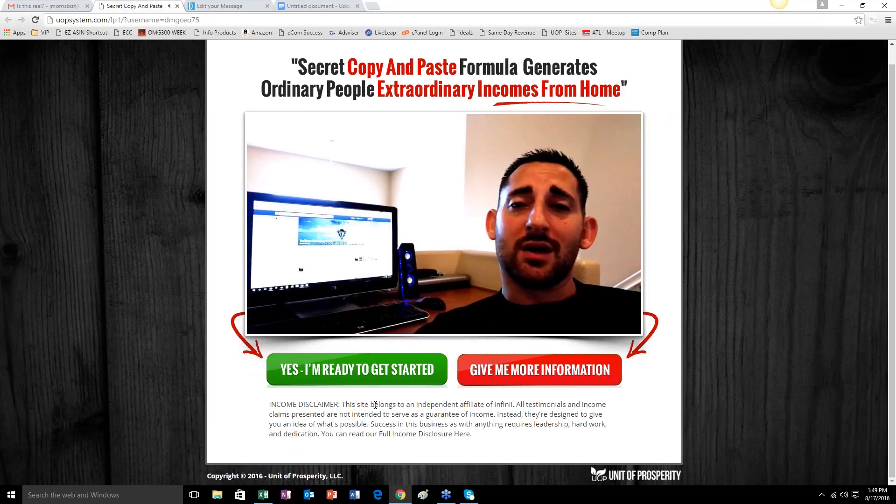
{"action": "left_click", "coordinate": [176, 6]}
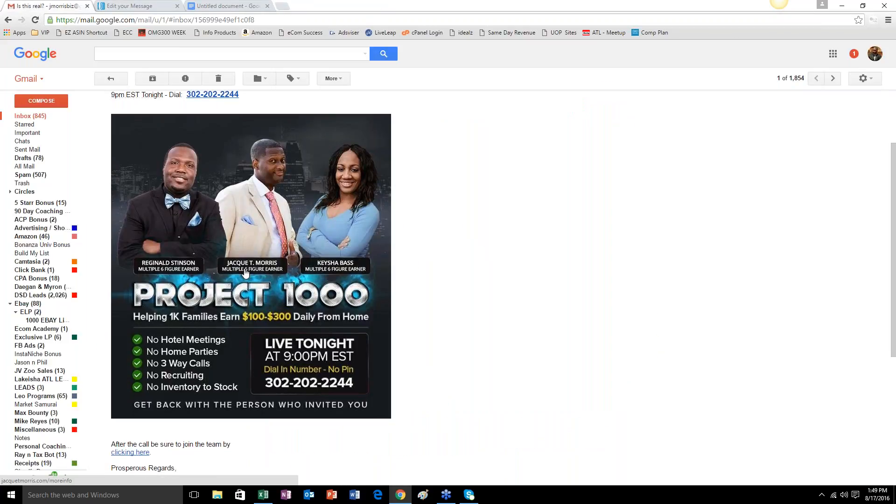
Test the "clicking here" link below the flyer, then return to the email and review its layout.
{"action": "scroll", "coordinate": [245, 274], "scroll_direction": "down", "scroll_amount": 2}
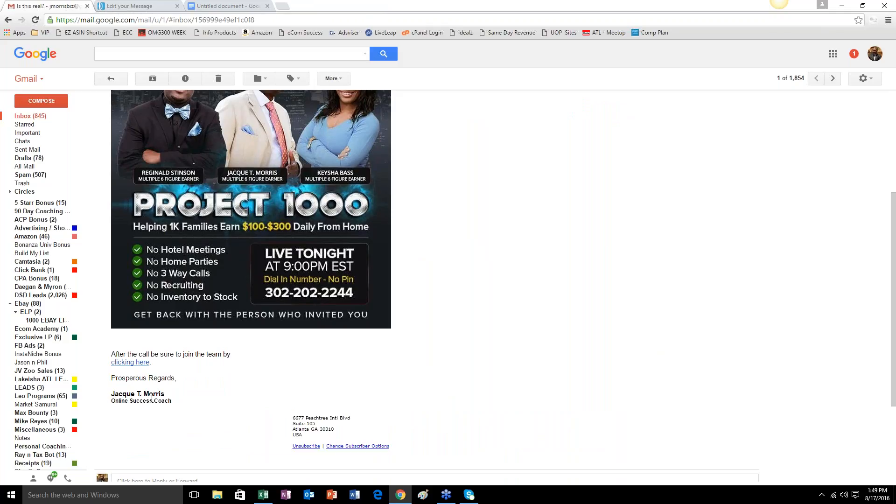
{"action": "left_click", "coordinate": [132, 363]}
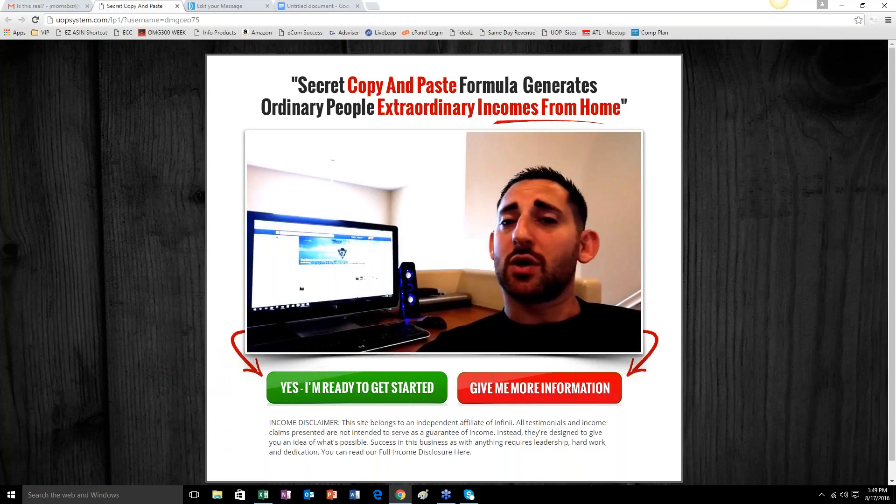
{"action": "left_click", "coordinate": [70, 5]}
{"action": "scroll", "coordinate": [295, 246], "scroll_direction": "up", "scroll_amount": 4}
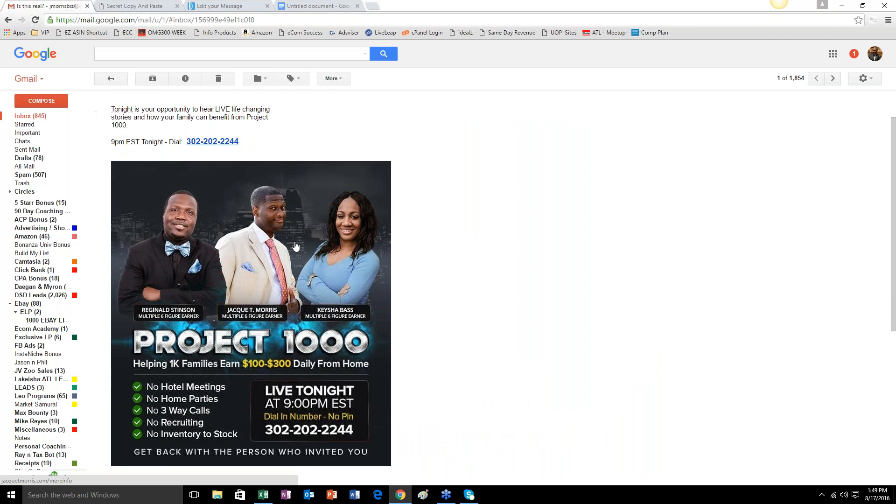
{"action": "scroll", "coordinate": [295, 246], "scroll_direction": "down", "scroll_amount": 2}
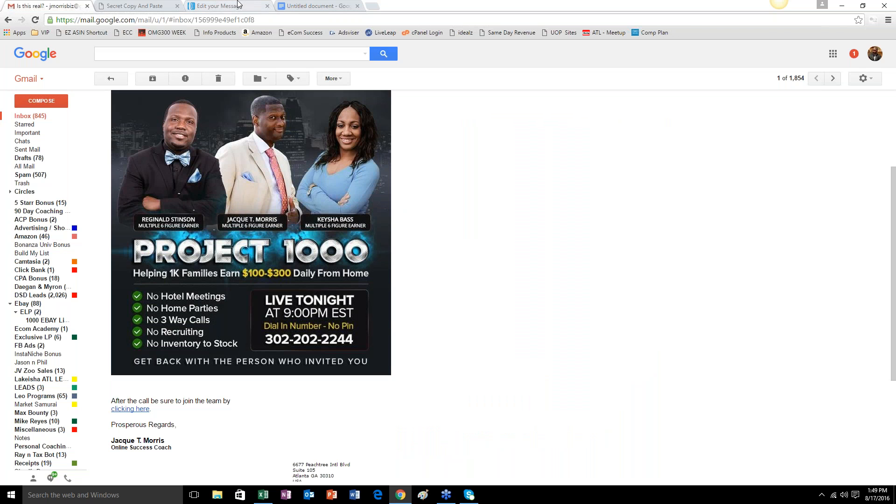
Switch back to AWeber, leave the test preview, save the message, and look over its content.
{"action": "left_click", "coordinate": [239, 5]}
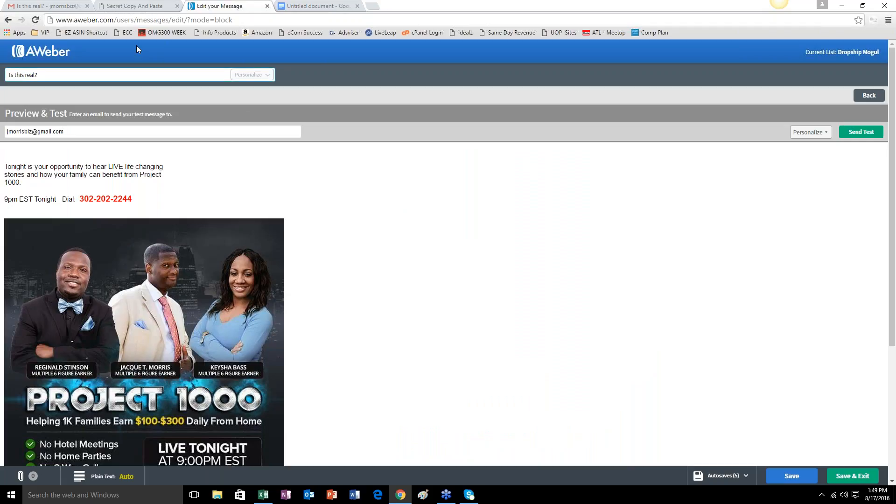
{"action": "left_click", "coordinate": [863, 96]}
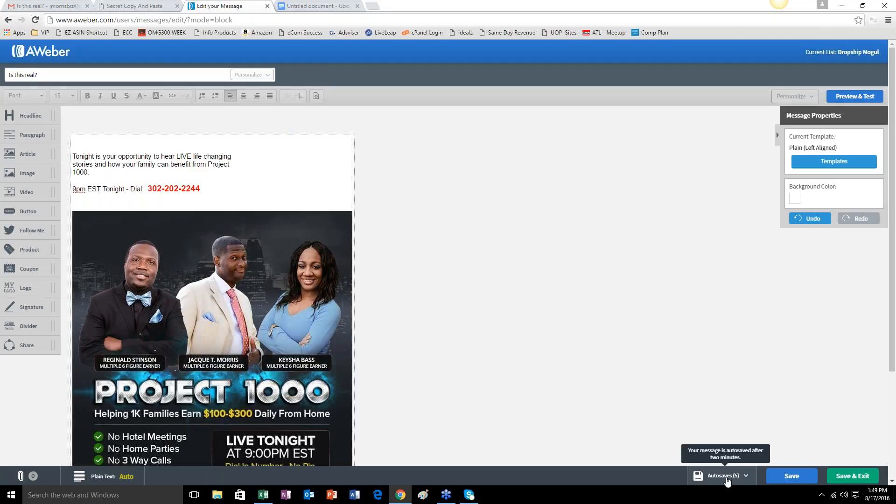
{"action": "left_click", "coordinate": [792, 475]}
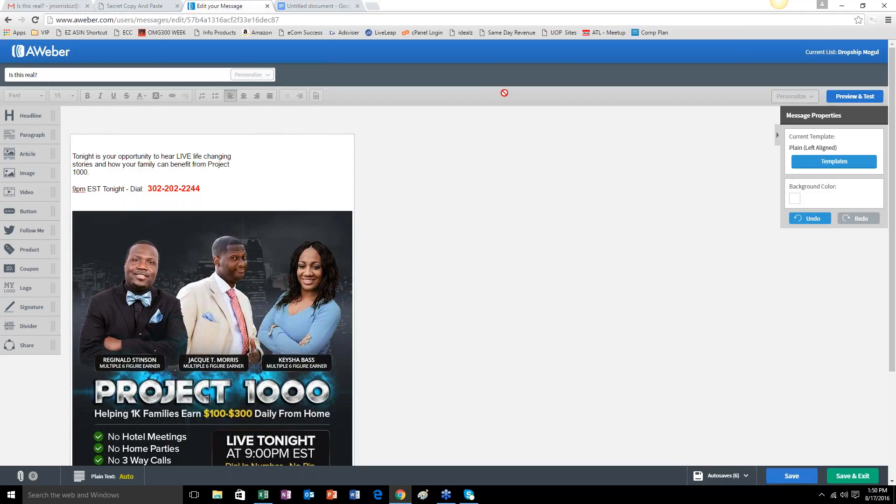
{"action": "scroll", "coordinate": [652, 401], "scroll_direction": "down", "scroll_amount": 3}
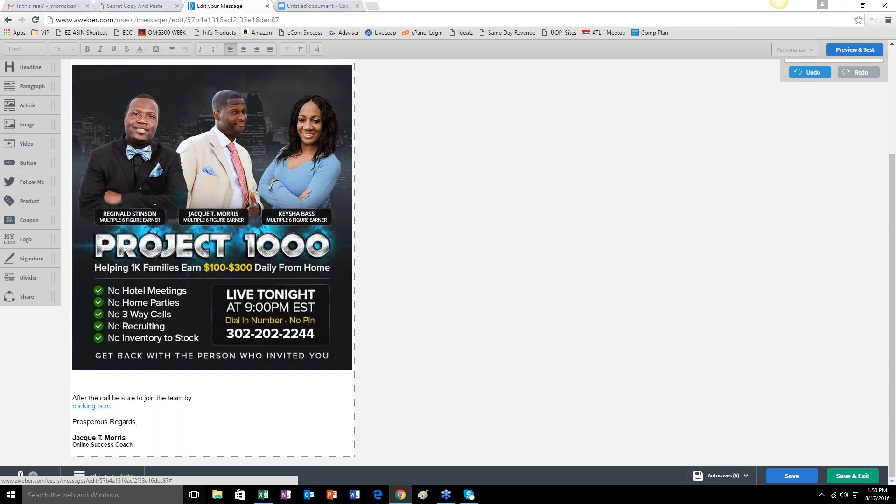
{"action": "scroll", "coordinate": [436, 280], "scroll_direction": "up", "scroll_amount": 3}
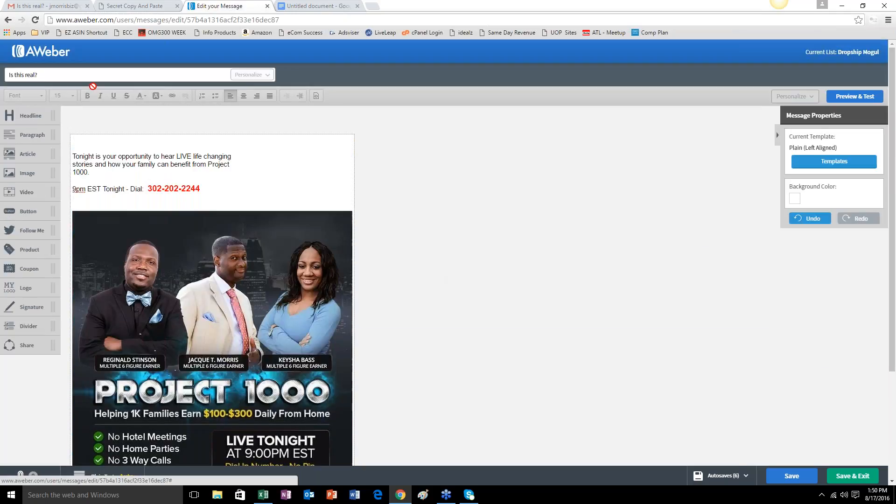
Return to the account overview and examine the subscriber stats, recently sent broadcasts and list stats.
{"action": "left_click", "coordinate": [51, 57]}
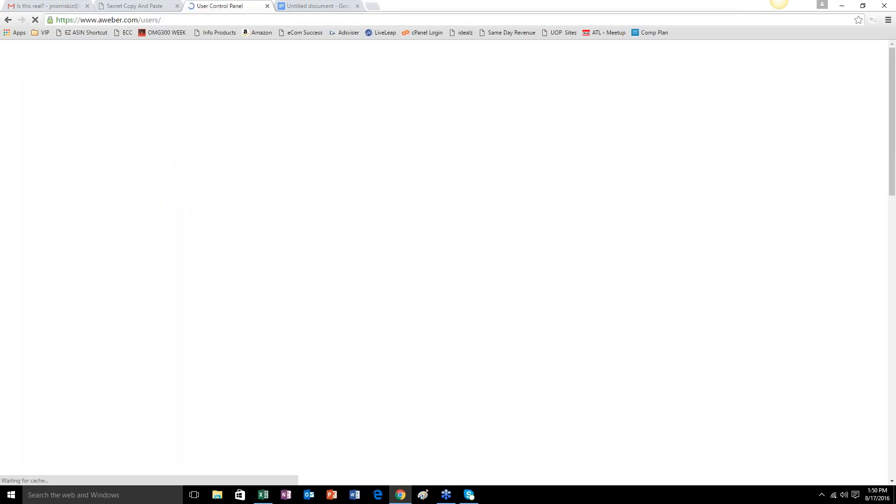
{"action": "scroll", "coordinate": [598, 262], "scroll_direction": "down", "scroll_amount": 5}
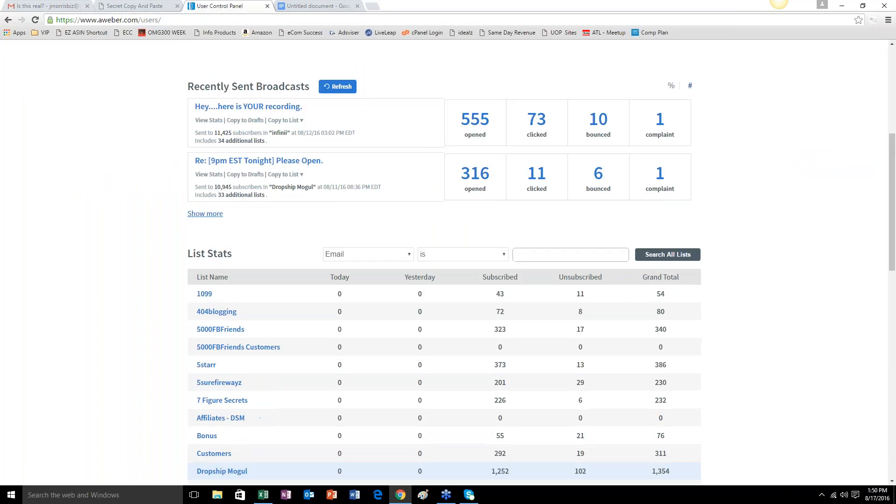
{"action": "scroll", "coordinate": [300, 310], "scroll_direction": "down", "scroll_amount": 2}
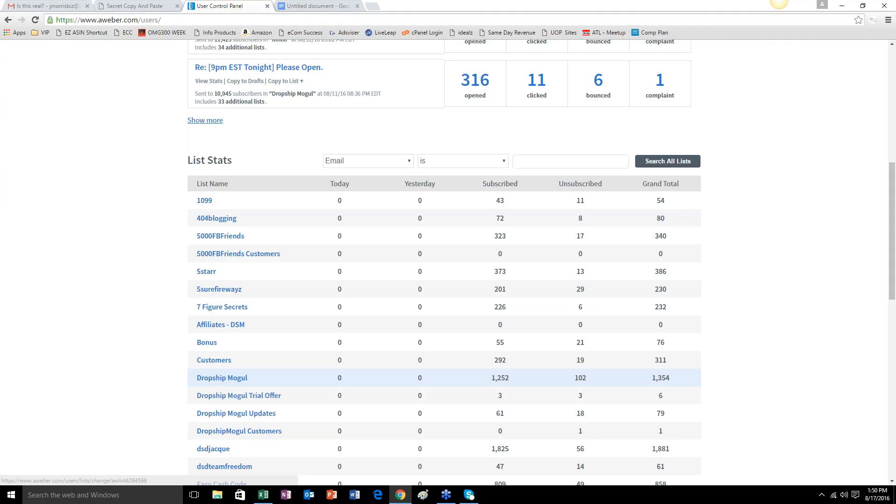
{"action": "scroll", "coordinate": [691, 391], "scroll_direction": "up", "scroll_amount": 8}
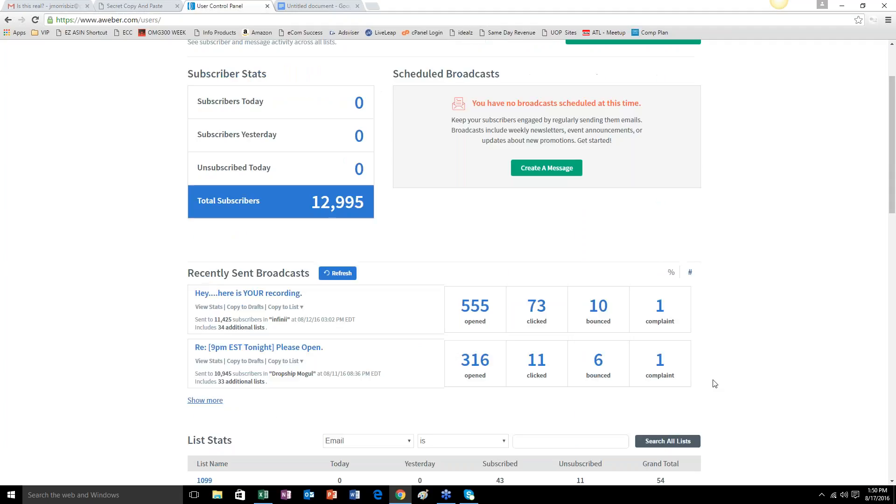
{"action": "scroll", "coordinate": [402, 463], "scroll_direction": "down", "scroll_amount": 6}
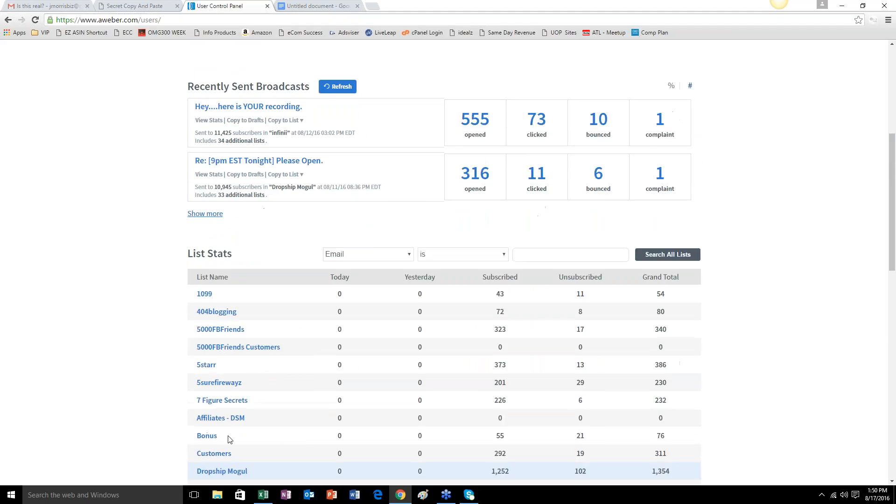
{"action": "scroll", "coordinate": [542, 427], "scroll_direction": "up", "scroll_amount": 6}
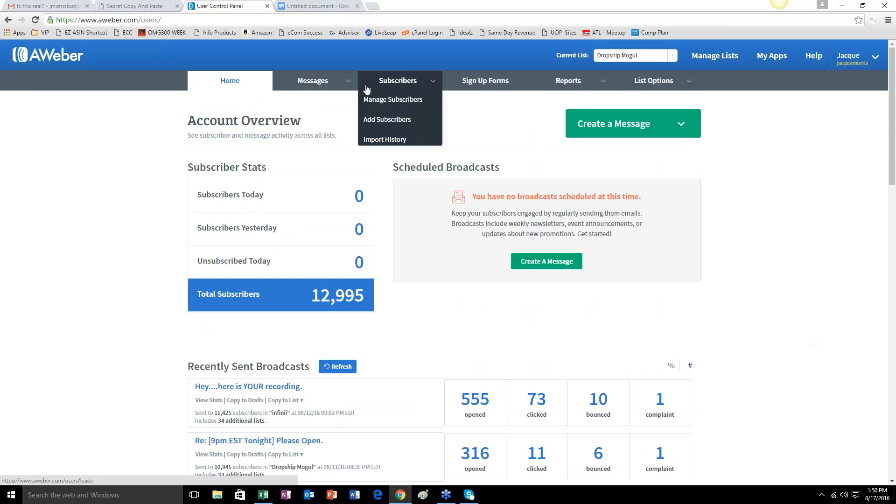
Open the message drafts and bring up the broadcast scheduling settings for the "Is this real?" draft.
{"action": "mouse_move", "coordinate": [343, 84]}
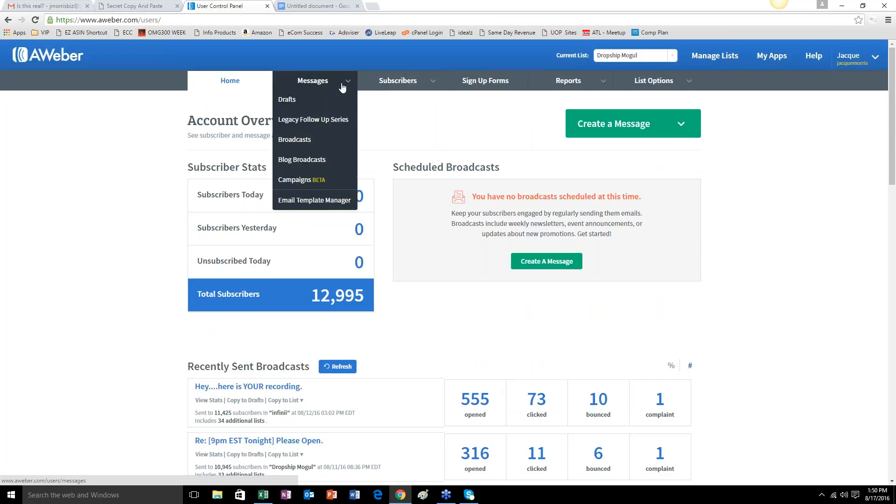
{"action": "left_click", "coordinate": [303, 107]}
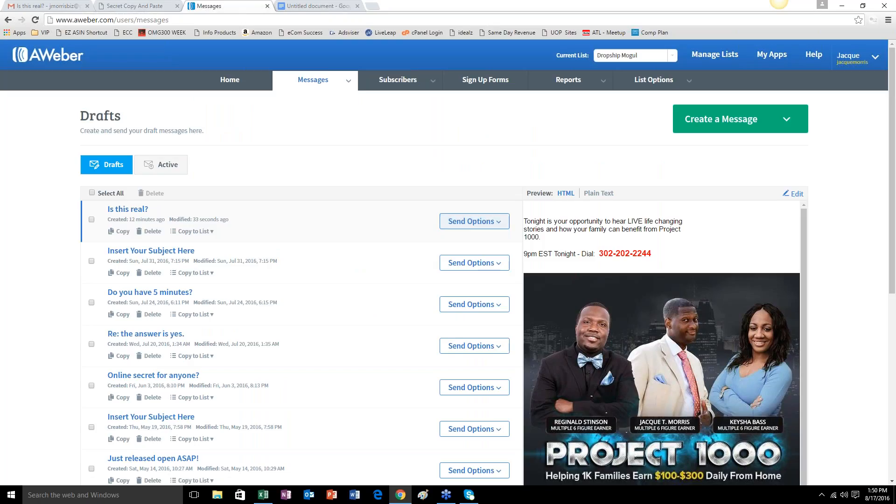
{"action": "left_click", "coordinate": [501, 228]}
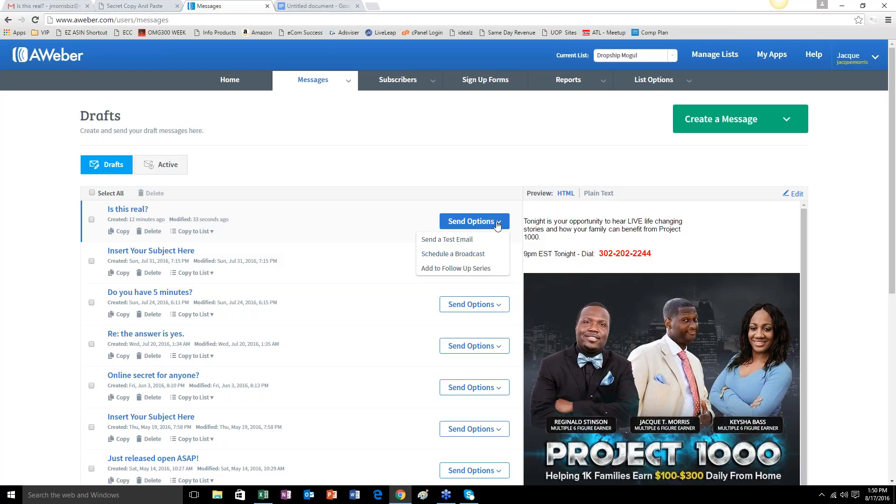
{"action": "left_click", "coordinate": [472, 254]}
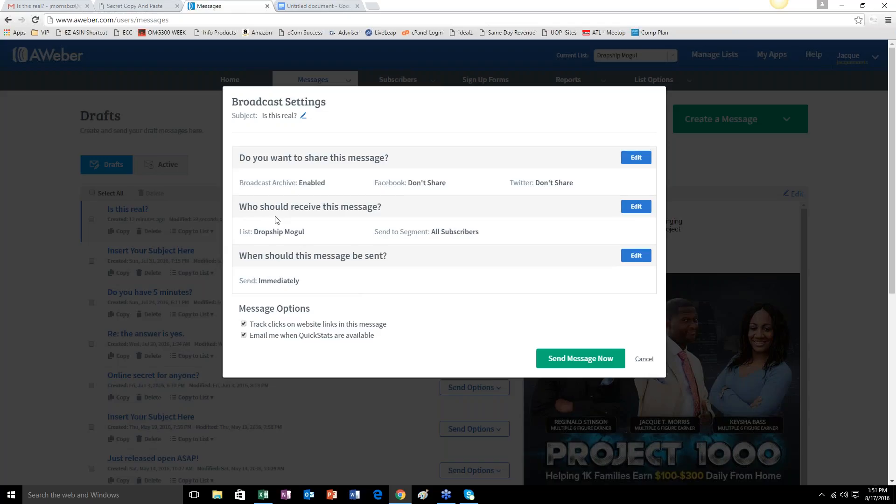
Try including all lists as recipients of the broadcast, then discard the change and cancel the broadcast settings.
{"action": "left_click", "coordinate": [636, 207]}
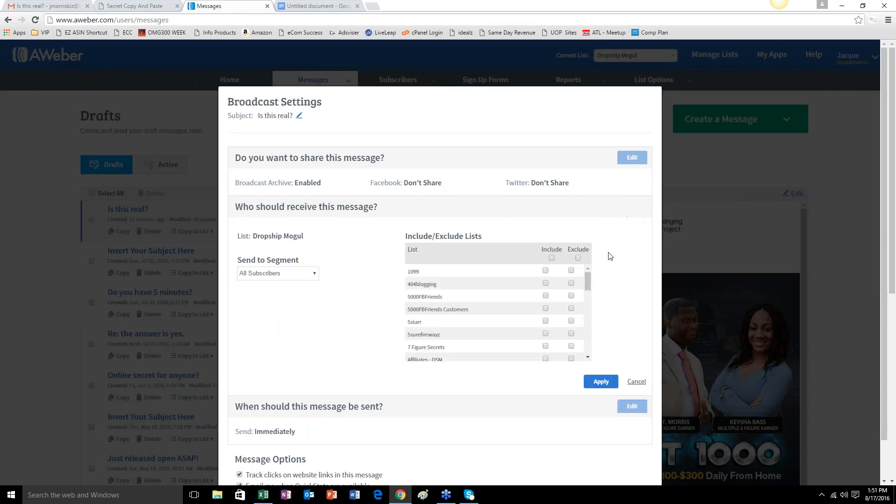
{"action": "mouse_move", "coordinate": [588, 280]}
{"action": "left_mouse_down"}
{"action": "mouse_move", "coordinate": [588, 338]}
{"action": "mouse_move", "coordinate": [587, 263]}
{"action": "left_mouse_up"}
{"action": "left_click", "coordinate": [552, 258]}
{"action": "scroll", "coordinate": [514, 383], "scroll_direction": "down", "scroll_amount": 1}
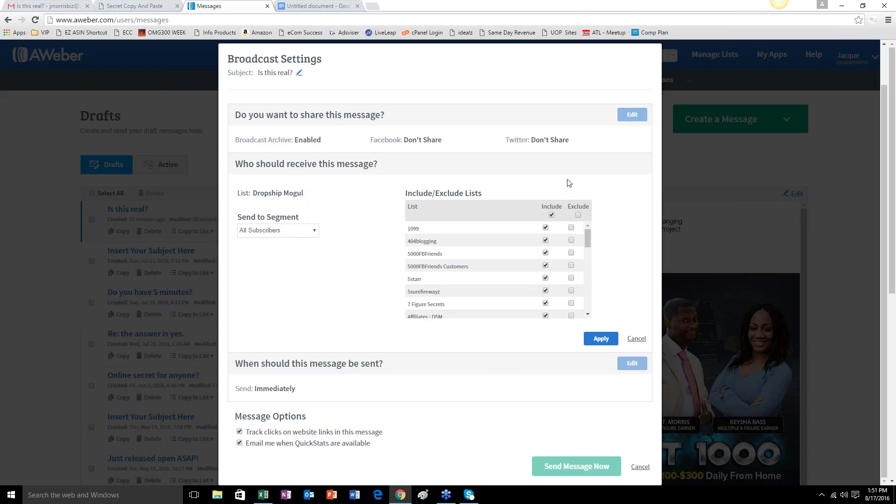
{"action": "scroll", "coordinate": [576, 219], "scroll_direction": "up", "scroll_amount": 1}
{"action": "left_click", "coordinate": [635, 382]}
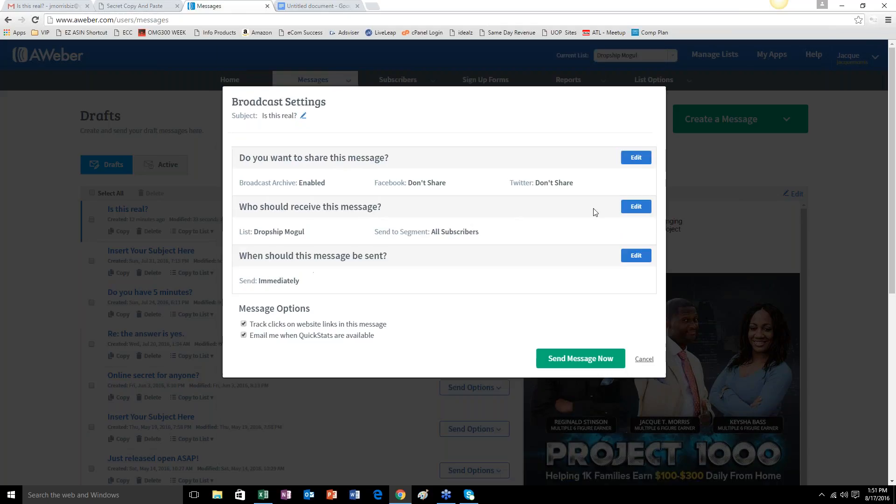
{"action": "left_click", "coordinate": [643, 360]}
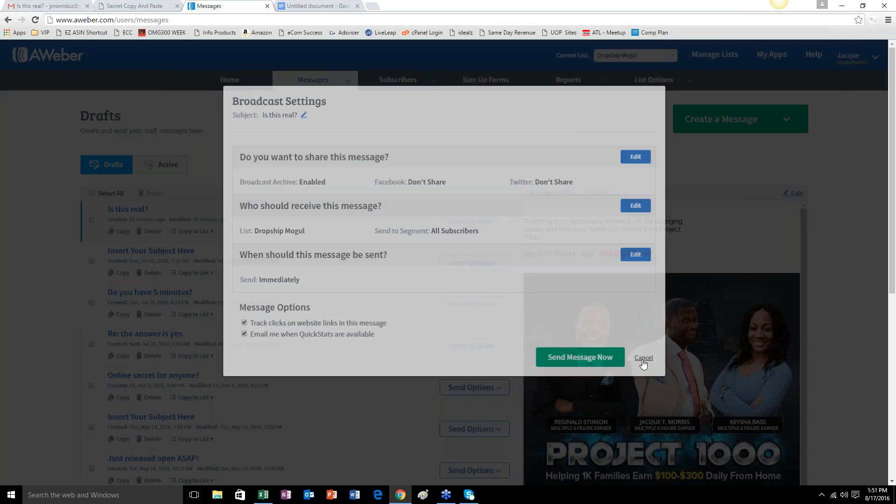
Return to the account overview and review the subscriber stats, the recently sent broadcasts and the totals across all lists.
{"action": "left_click", "coordinate": [229, 80]}
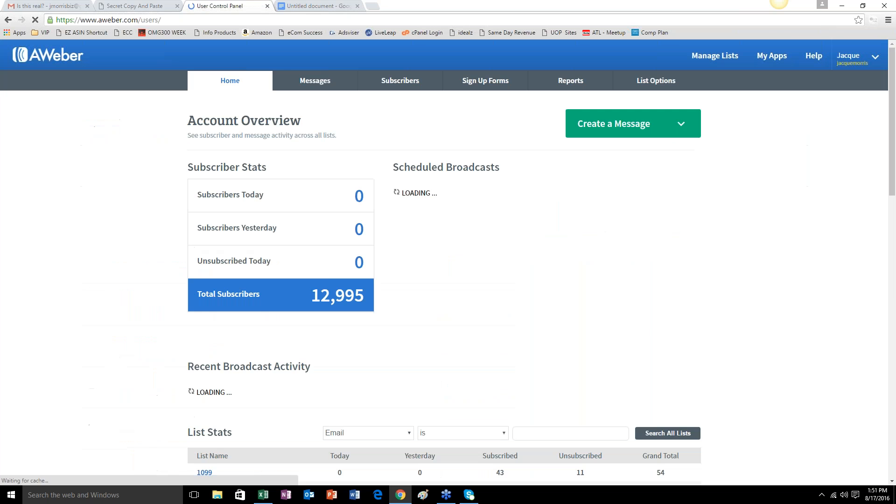
{"action": "scroll", "coordinate": [222, 376], "scroll_direction": "down", "scroll_amount": 8}
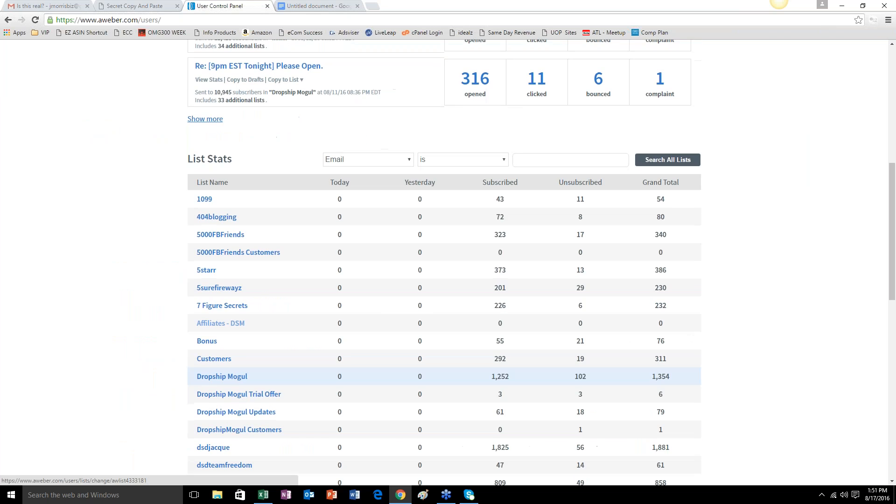
{"action": "scroll", "coordinate": [204, 321], "scroll_direction": "up", "scroll_amount": 8}
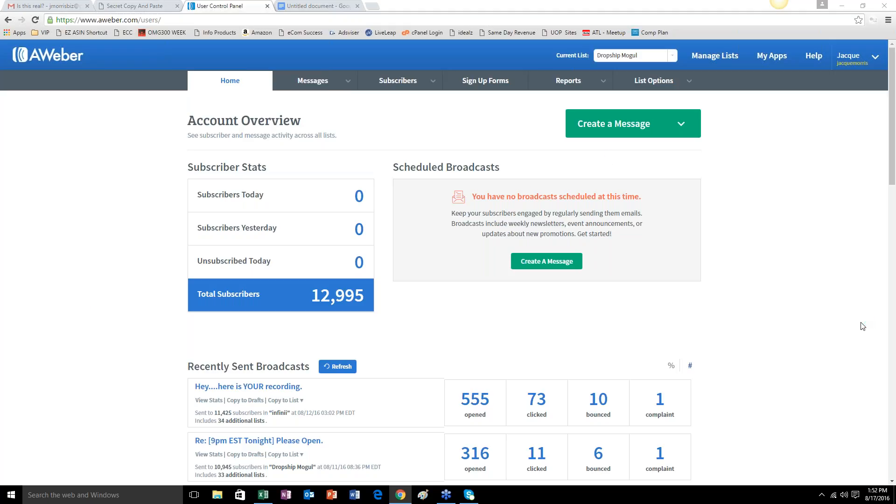
{"action": "scroll", "coordinate": [698, 334], "scroll_direction": "down", "scroll_amount": 10}
{"action": "scroll", "coordinate": [717, 366], "scroll_direction": "down", "scroll_amount": 6}
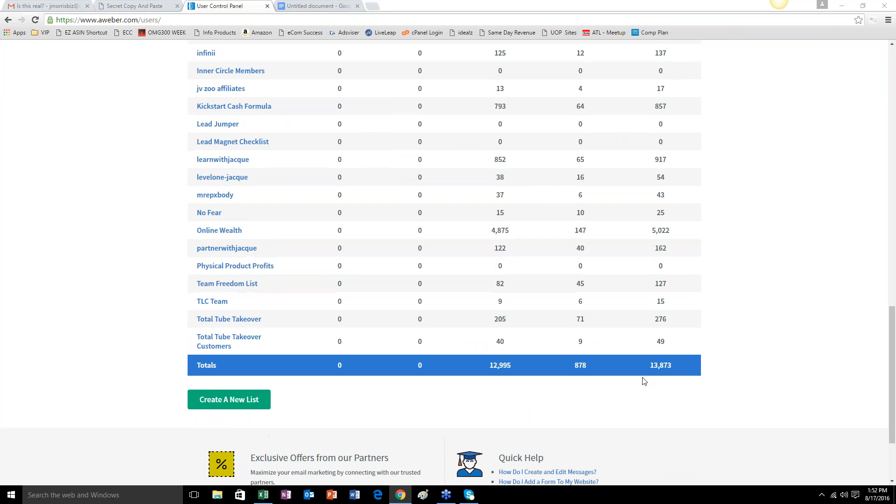
{"action": "scroll", "coordinate": [835, 349], "scroll_direction": "up", "scroll_amount": 18}
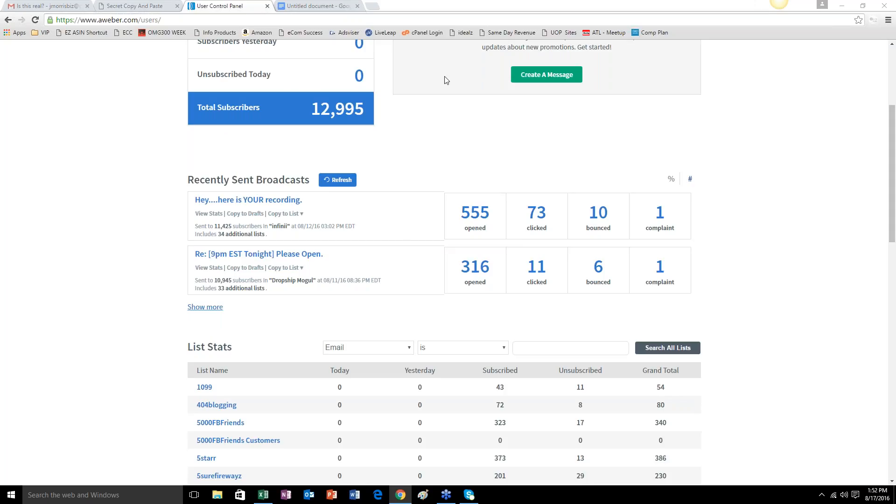
{"action": "scroll", "coordinate": [401, 245], "scroll_direction": "up", "scroll_amount": 4}
{"action": "scroll", "coordinate": [397, 237], "scroll_direction": "down", "scroll_amount": 1}
{"action": "scroll", "coordinate": [395, 234], "scroll_direction": "up", "scroll_amount": 1}
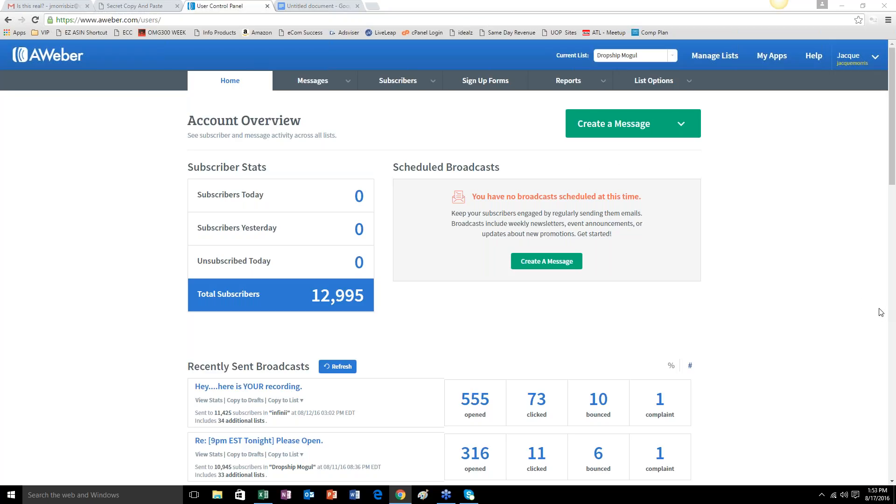
{"action": "scroll", "coordinate": [850, 280], "scroll_direction": "down", "scroll_amount": 3}
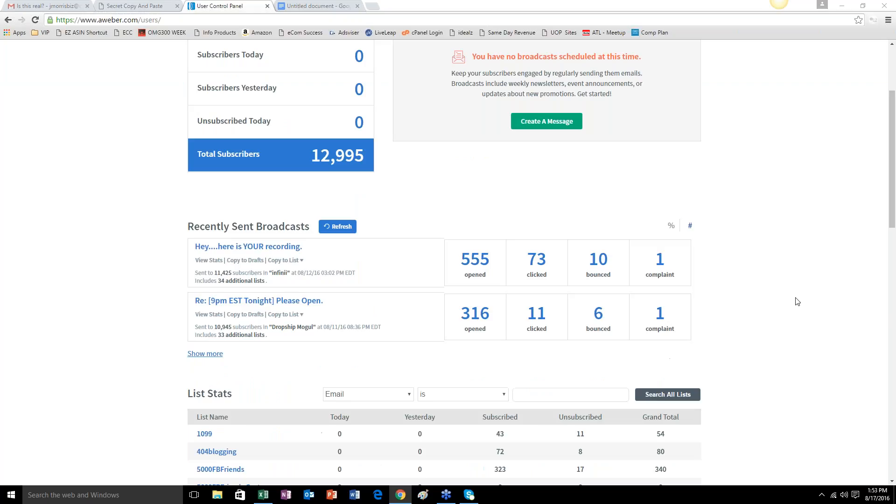
{"action": "scroll", "coordinate": [797, 301], "scroll_direction": "up", "scroll_amount": 3}
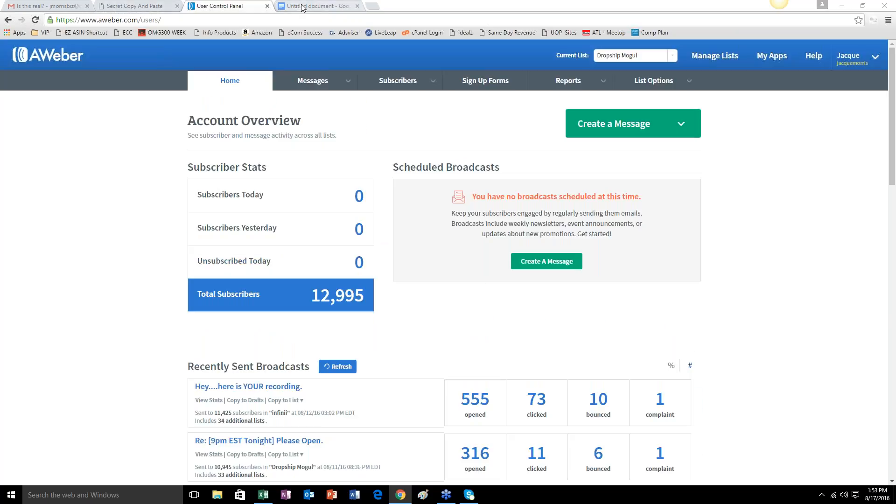
Open Facebook in a new browser tab and close all the open chat windows.
{"action": "left_click", "coordinate": [372, 5]}
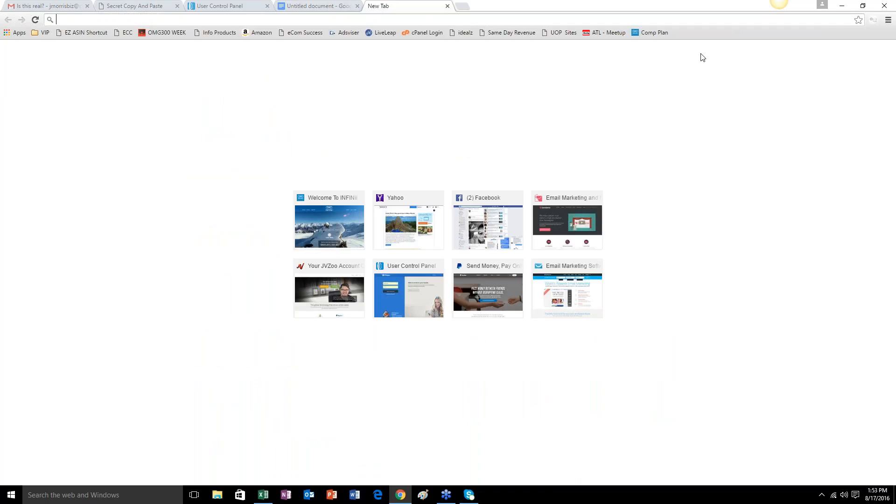
{"action": "type", "text": "facebook.com"}
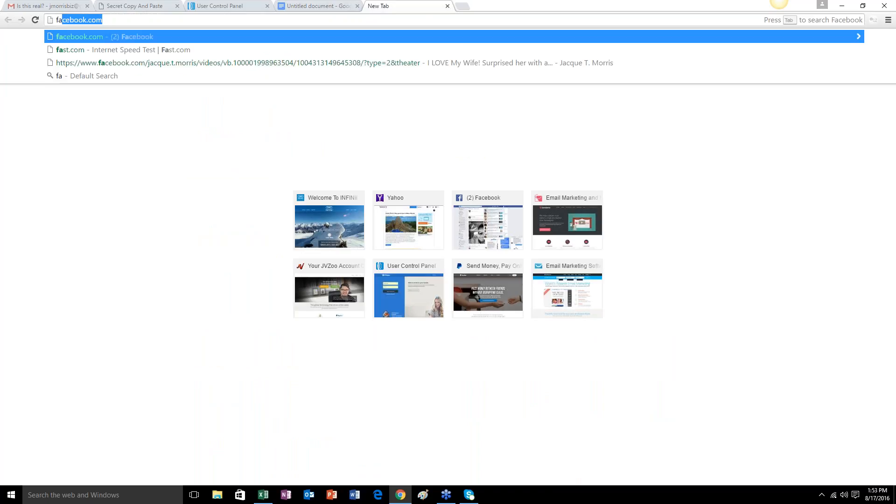
{"action": "key", "text": "Return"}
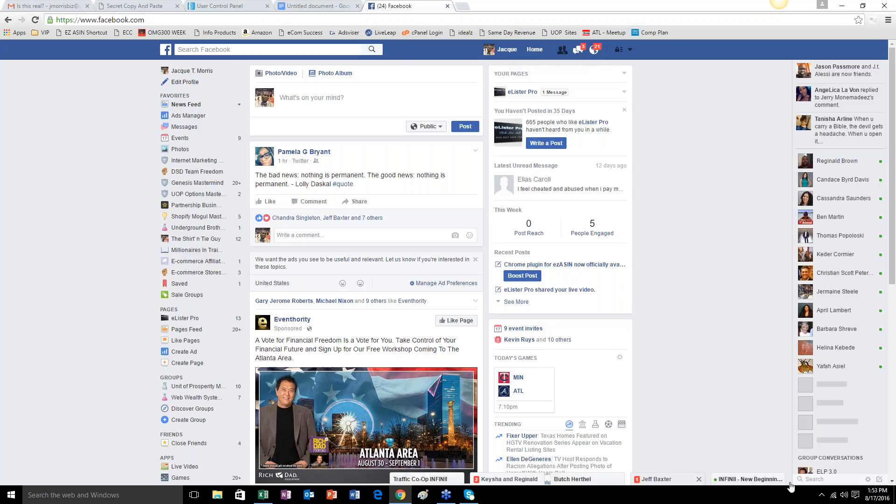
{"action": "left_click", "coordinate": [657, 481]}
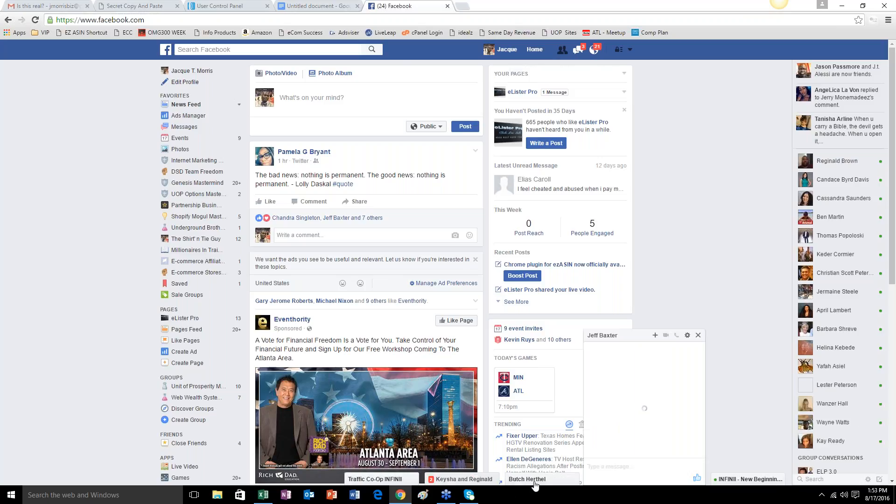
{"action": "left_click", "coordinate": [698, 336]}
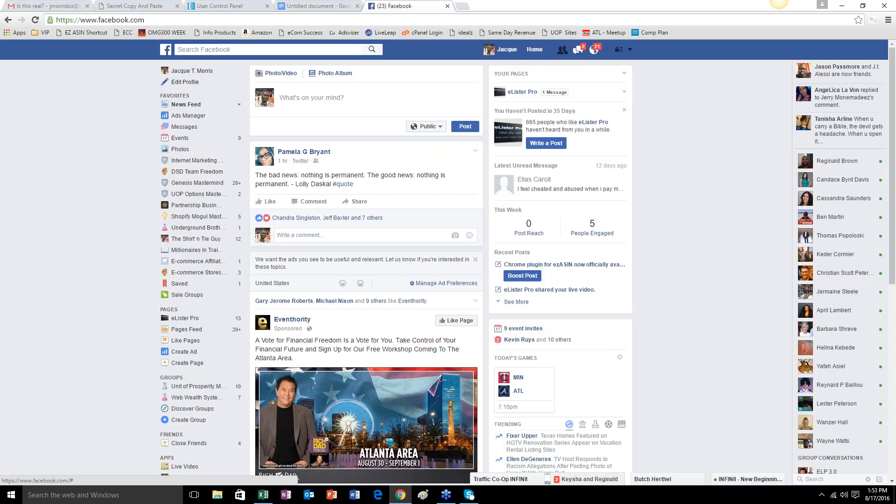
{"action": "left_click", "coordinate": [698, 480]}
{"action": "left_click", "coordinate": [698, 480]}
{"action": "left_click", "coordinate": [698, 480]}
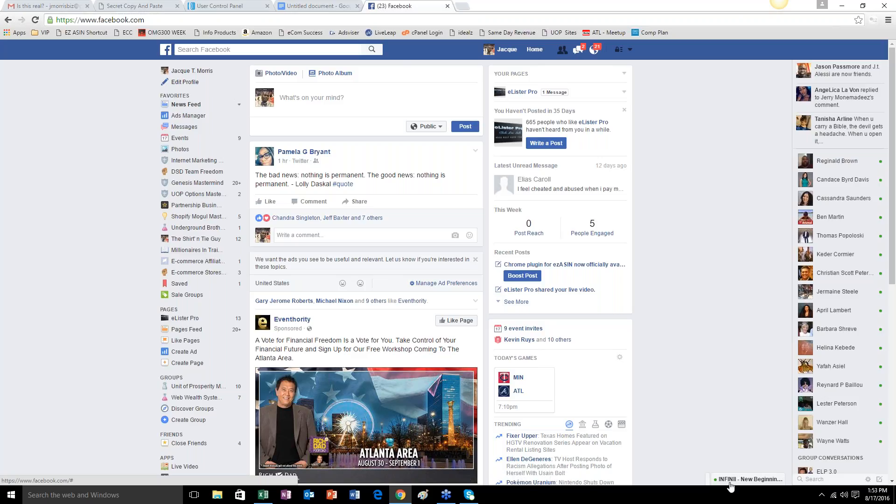
{"action": "left_click", "coordinate": [778, 480]}
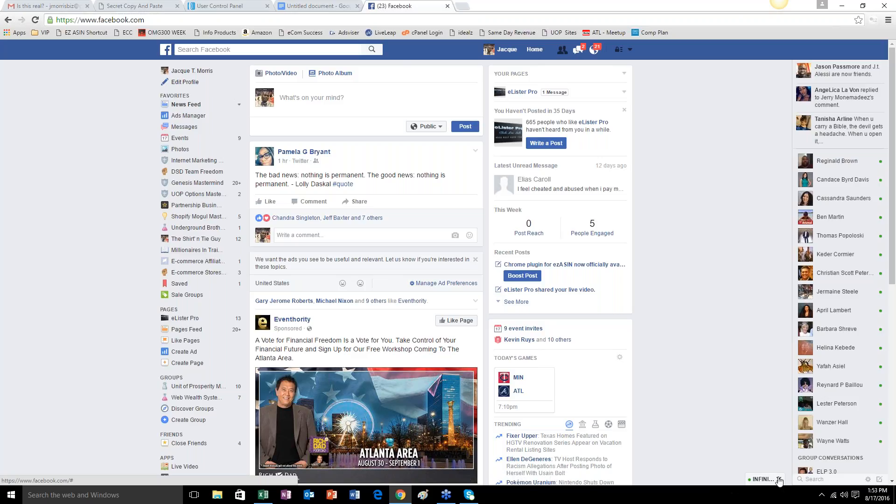
Search Facebook for the copywriter contact by first name and view his profile page.
{"action": "left_click", "coordinate": [279, 51]}
{"action": "type", "text": "J"}
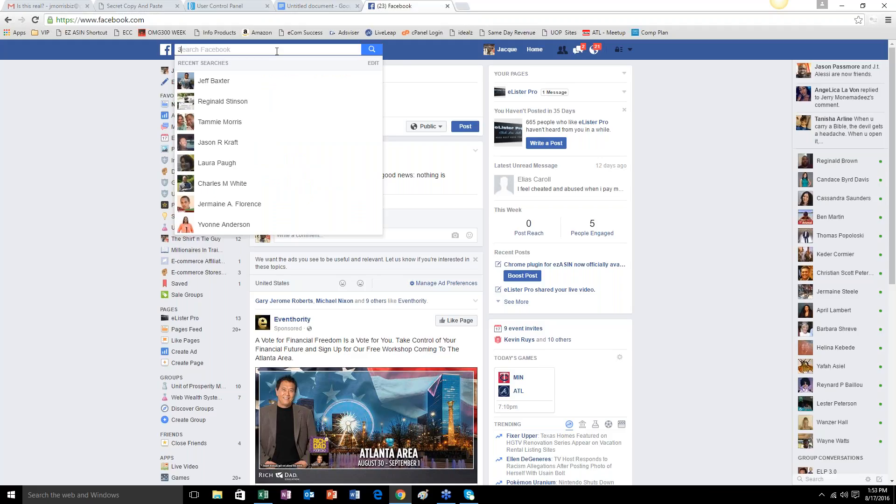
{"action": "type", "text": "eff"}
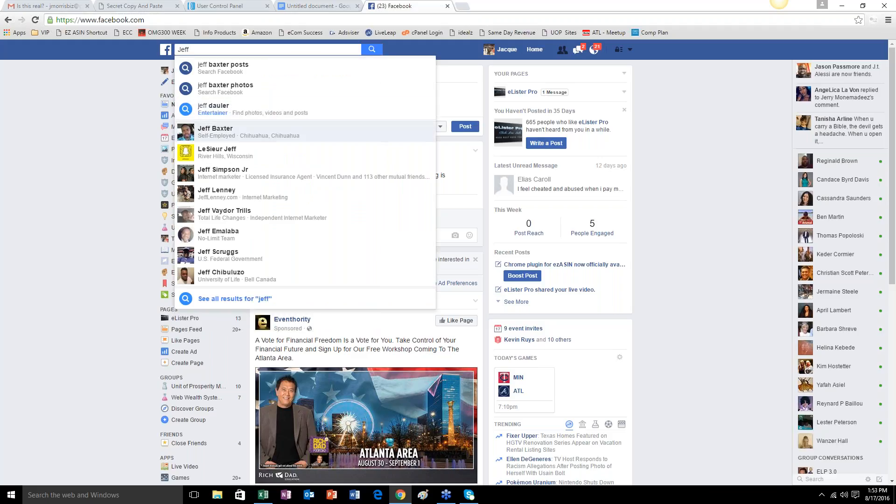
{"action": "left_click", "coordinate": [215, 132]}
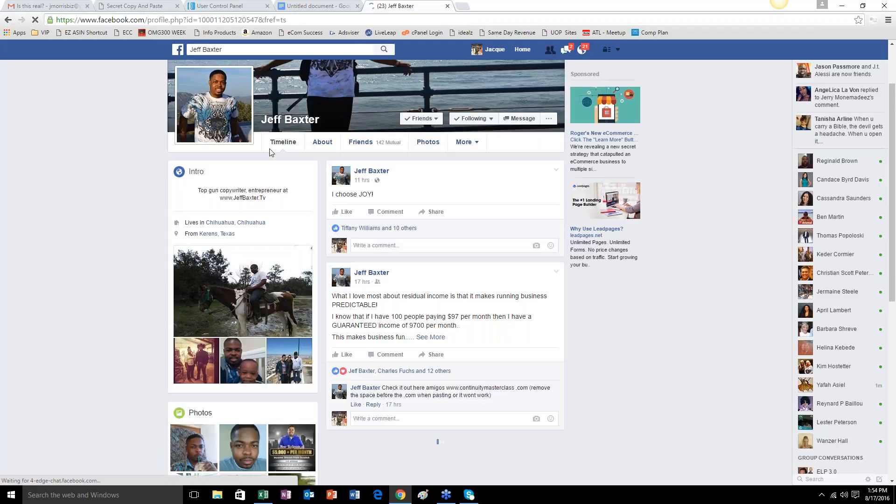
{"action": "scroll", "coordinate": [276, 151], "scroll_direction": "up", "scroll_amount": 2}
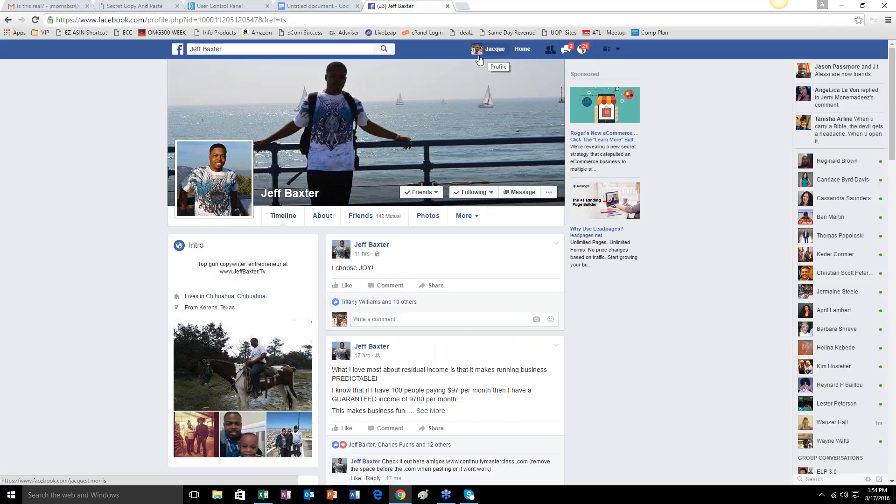
Open a blank browser tab, switch to the Google Docs lesson notes, and end the bullet list after the "Subject LINE" item with a blank line.
{"action": "key", "text": "ctrl+t"}
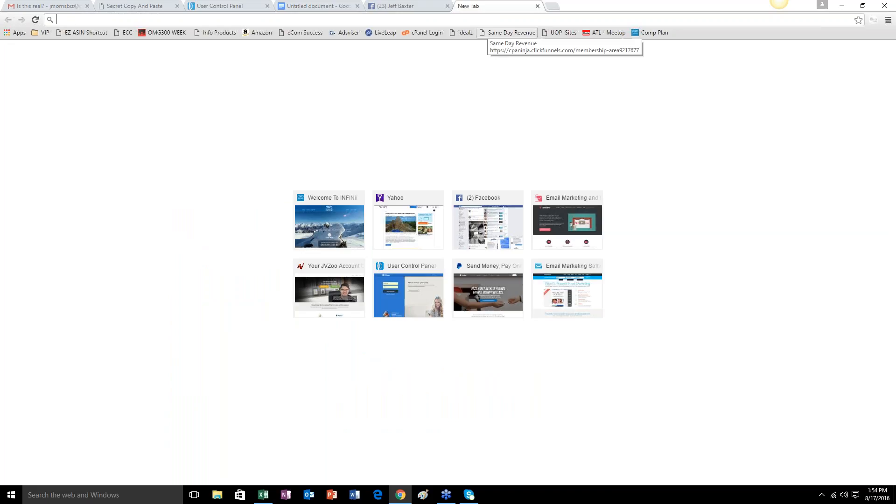
{"action": "left_click", "coordinate": [315, 6]}
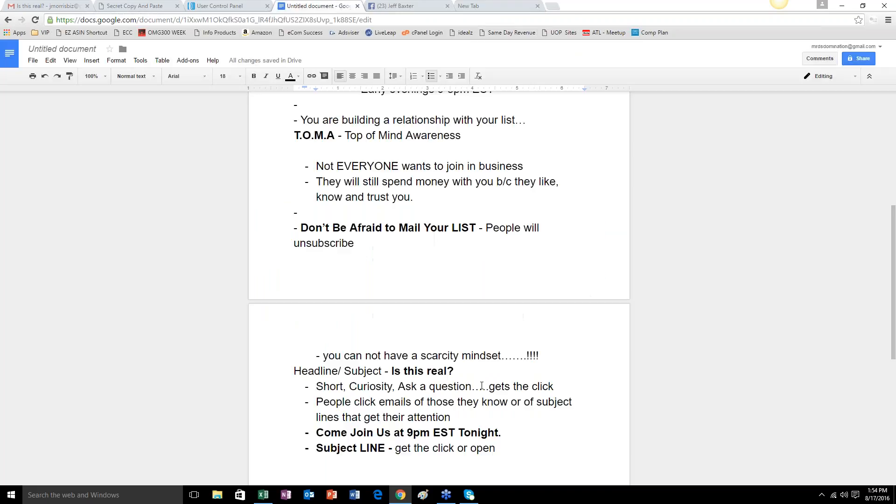
{"action": "scroll", "coordinate": [501, 412], "scroll_direction": "down", "scroll_amount": 2}
{"action": "scroll", "coordinate": [501, 413], "scroll_direction": "down", "scroll_amount": 2}
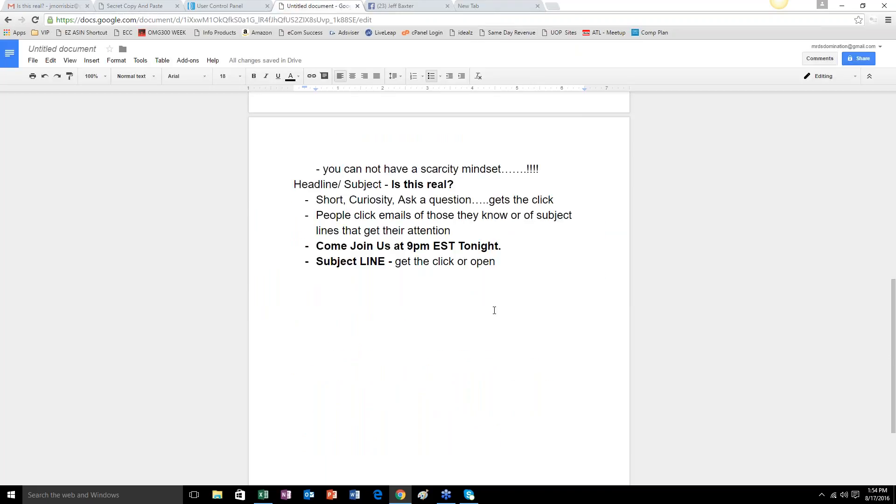
{"action": "key", "text": "Return"}
{"action": "key", "text": "Return"}
{"action": "key", "text": "Return"}
Add the heading line "Different places to find offers to send to your email list" below the subject line notes.
{"action": "type", "text": "Di"}
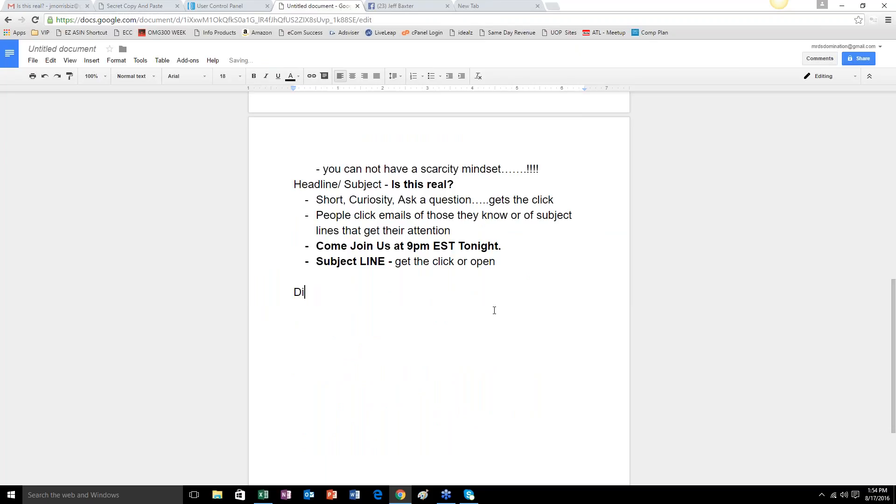
{"action": "type", "text": "fferent place"}
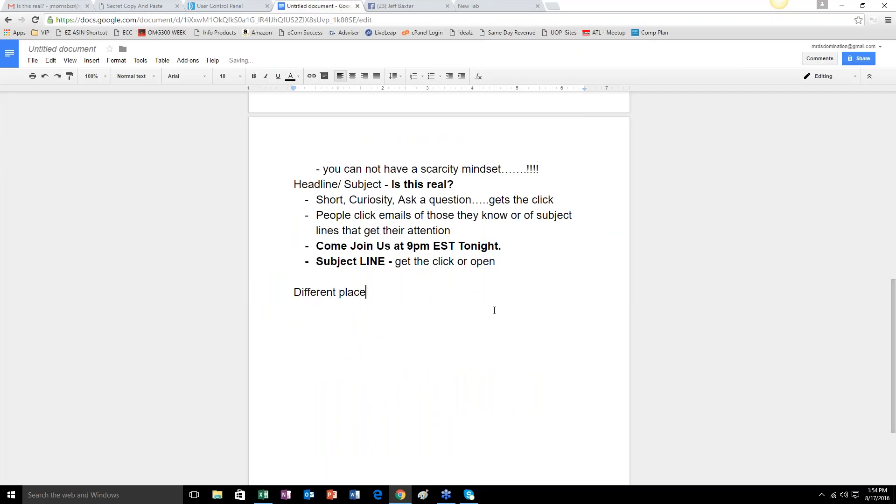
{"action": "type", "text": "s to find offers to send to yo"}
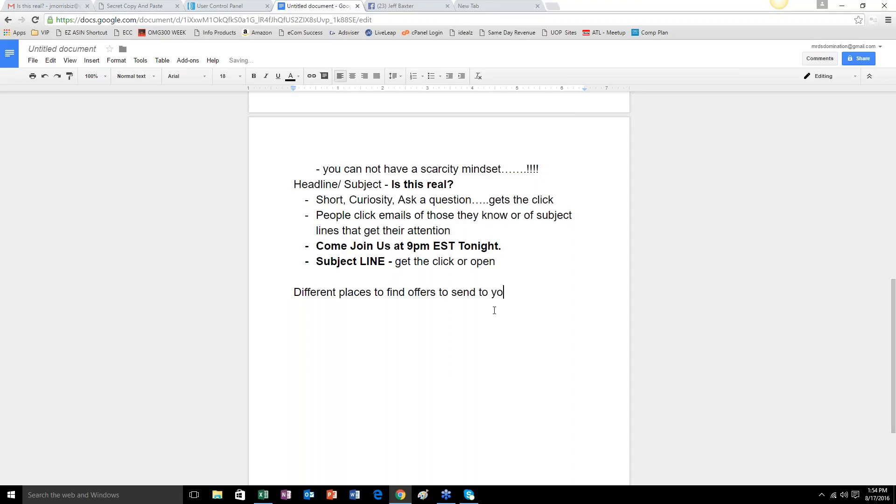
{"action": "type", "text": "ur email list"}
{"action": "key", "text": "Return"}
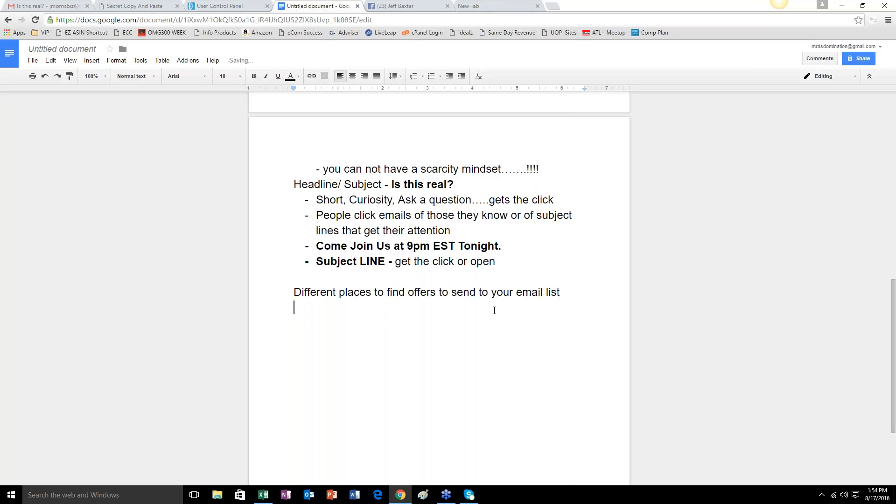
Start a dashed list under the new heading with the item "Send relevant offers".
{"action": "key", "text": "Tab"}
{"action": "type", "text": "- Send relev"}
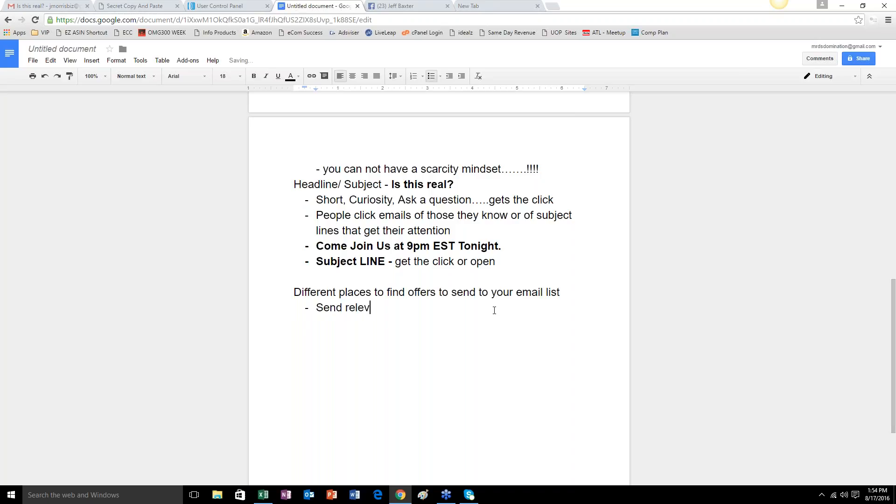
{"action": "type", "text": "ant offers"}
{"action": "key", "text": "Return"}
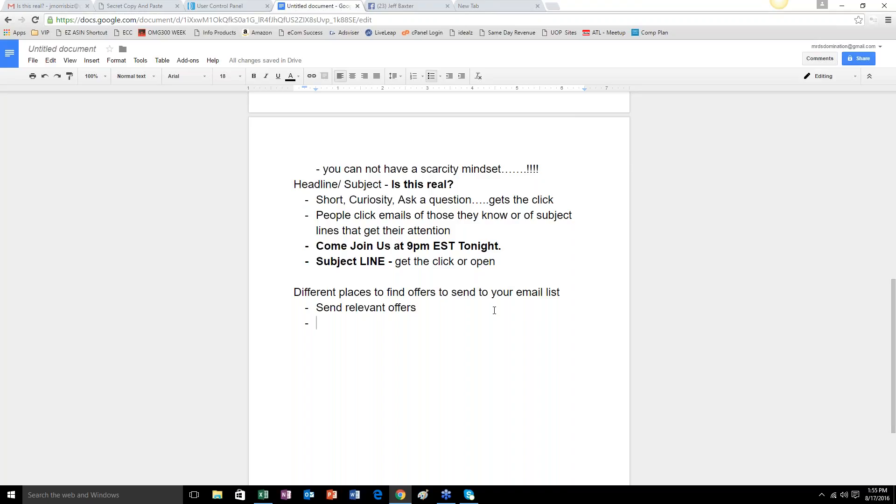
Add the list item "If you have a hoarse list, you don't want to send car offers".
{"action": "type", "text": "If "}
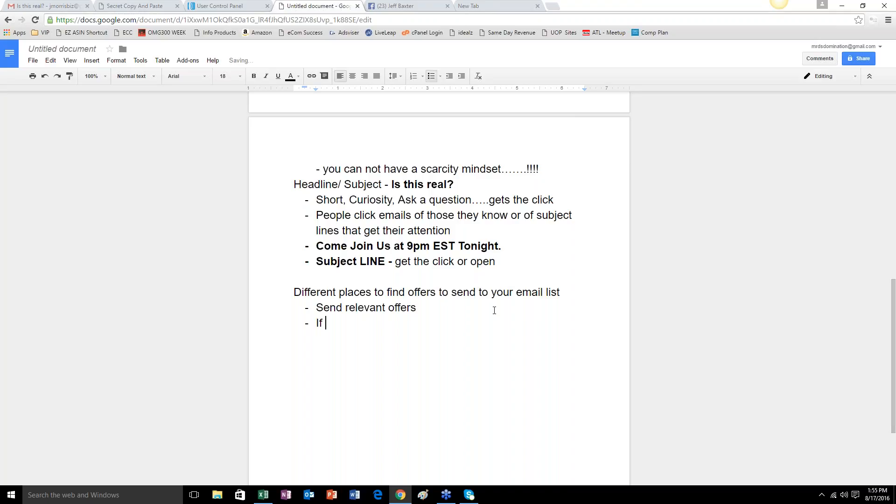
{"action": "type", "text": "you have a ha"}
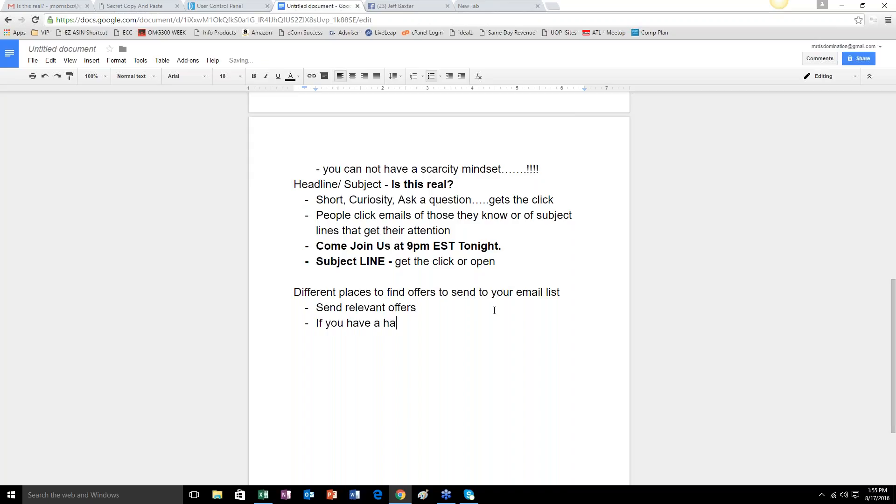
{"action": "key", "text": "BackSpace"}
{"action": "type", "text": "opa"}
{"action": "key", "text": "BackSpace"}
{"action": "key", "text": "BackSpace"}
{"action": "type", "text": "arse "}
{"action": "type", "text": "list "}
{"action": "type", "text": ", you don't wan "}
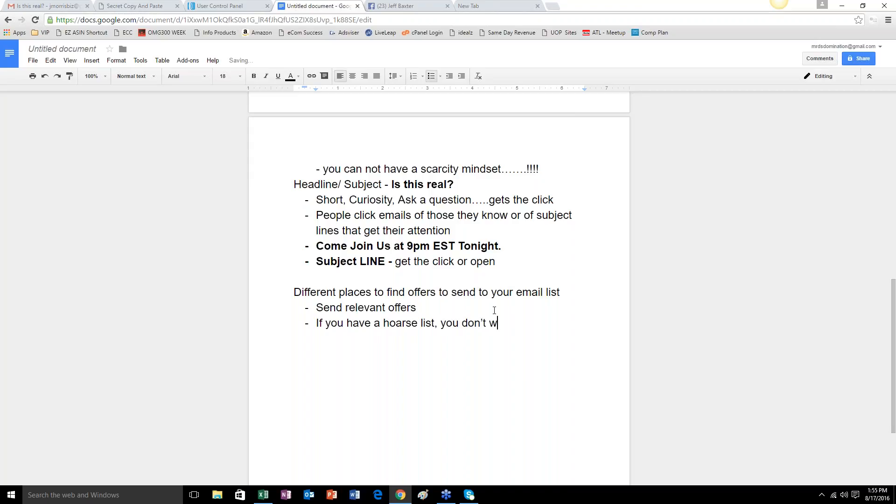
{"action": "type", "text": " to send car offers"}
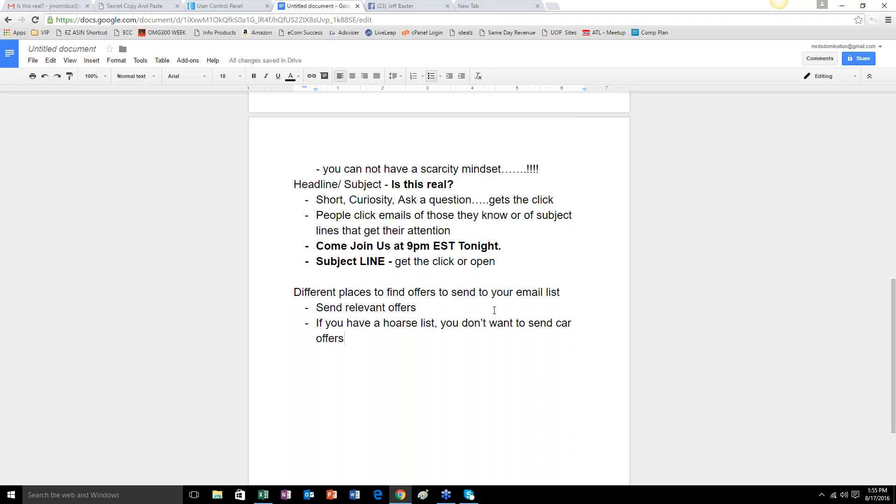
Switch back to AWeber and look through the list stats on the account overview.
{"action": "left_click", "coordinate": [231, 6]}
{"action": "scroll", "coordinate": [401, 266], "scroll_direction": "down", "scroll_amount": 9}
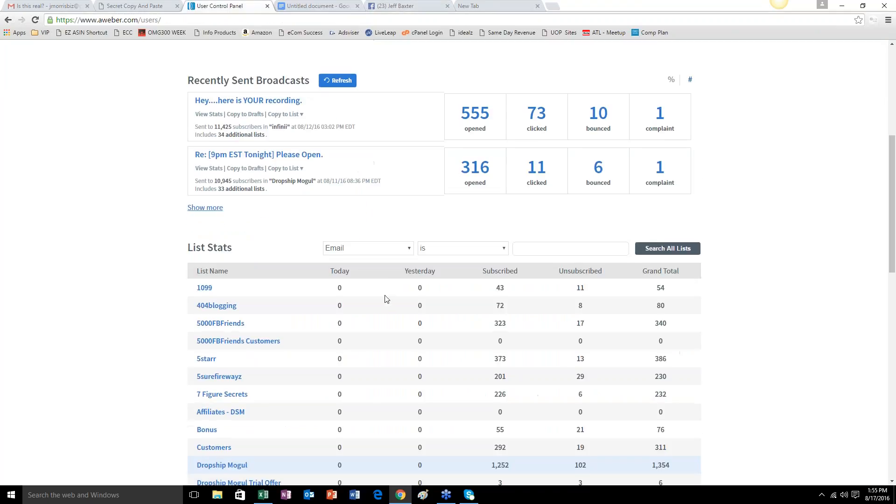
{"action": "scroll", "coordinate": [307, 145], "scroll_direction": "down", "scroll_amount": 10}
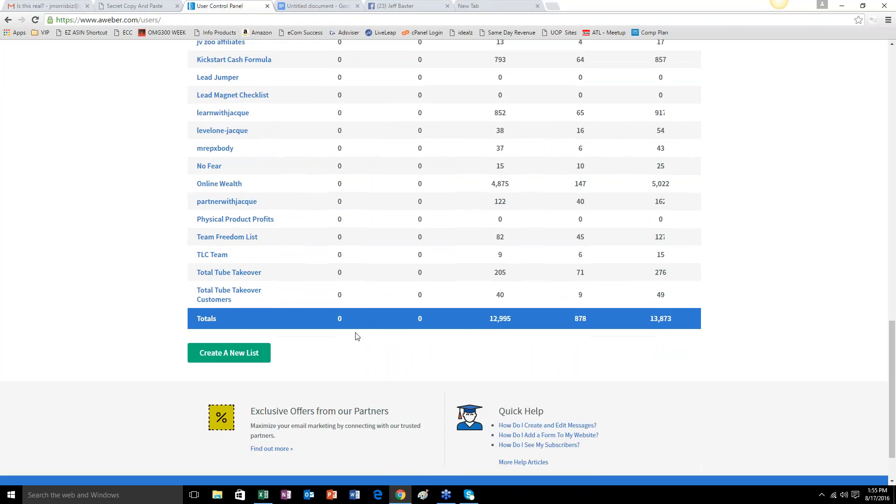
{"action": "scroll", "coordinate": [348, 236], "scroll_direction": "up", "scroll_amount": 20}
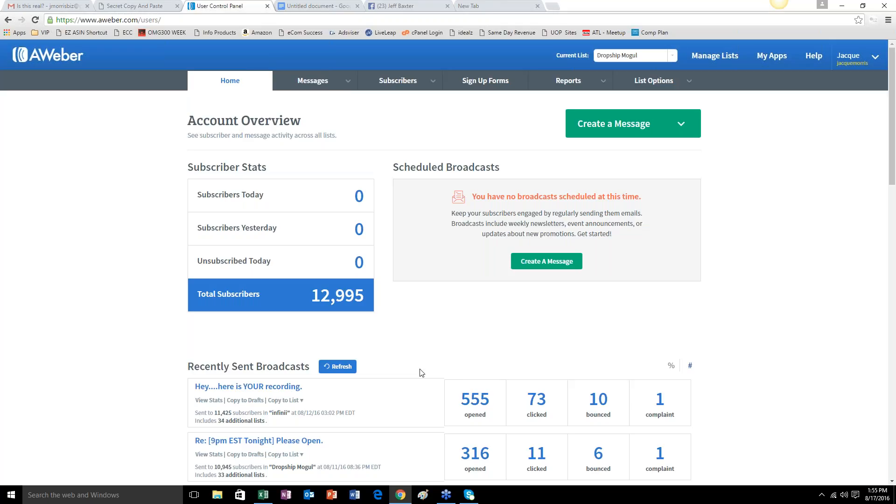
Review the recently sent broadcasts and the subscriber figures for each list, down to the totals row.
{"action": "scroll", "coordinate": [506, 326], "scroll_direction": "down", "scroll_amount": 8}
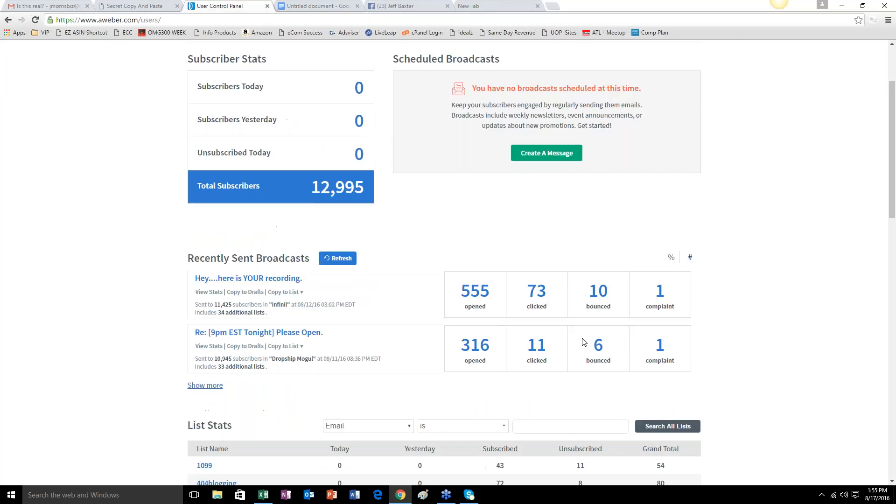
{"action": "scroll", "coordinate": [306, 366], "scroll_direction": "down", "scroll_amount": 1}
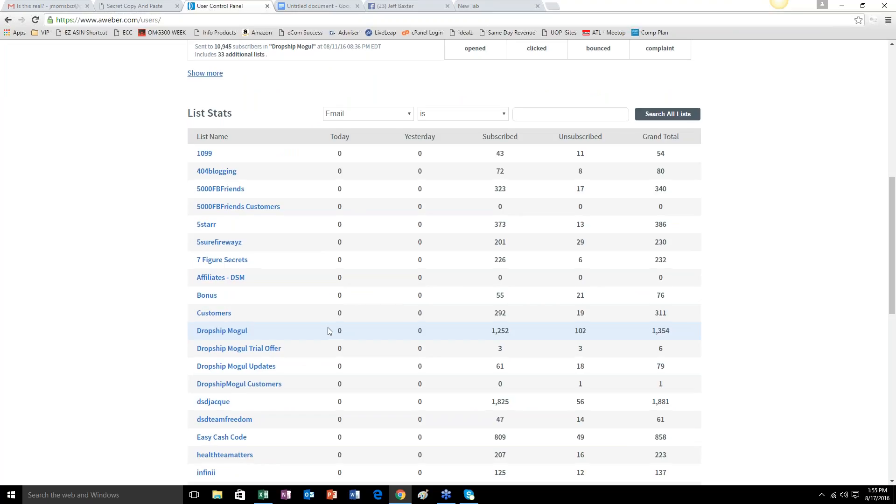
{"action": "scroll", "coordinate": [328, 334], "scroll_direction": "down", "scroll_amount": 7}
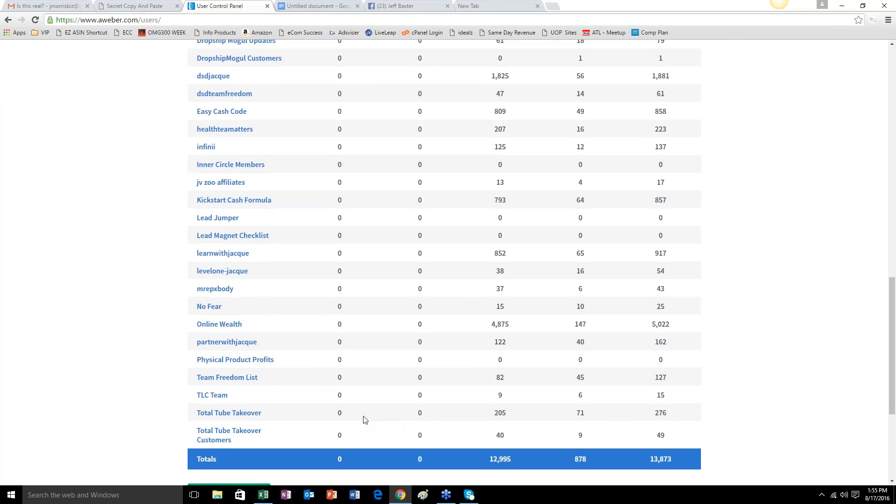
{"action": "scroll", "coordinate": [365, 420], "scroll_direction": "up", "scroll_amount": 1}
{"action": "scroll", "coordinate": [365, 419], "scroll_direction": "up", "scroll_amount": 4}
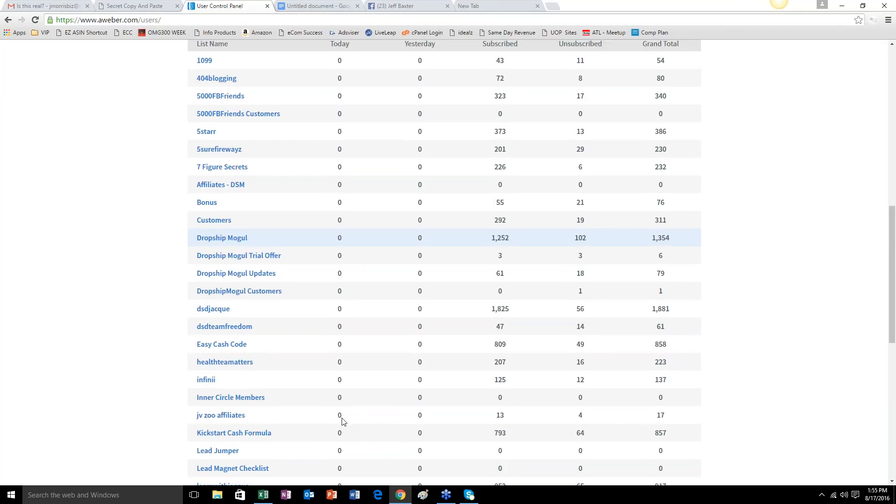
{"action": "scroll", "coordinate": [343, 422], "scroll_direction": "up", "scroll_amount": 1}
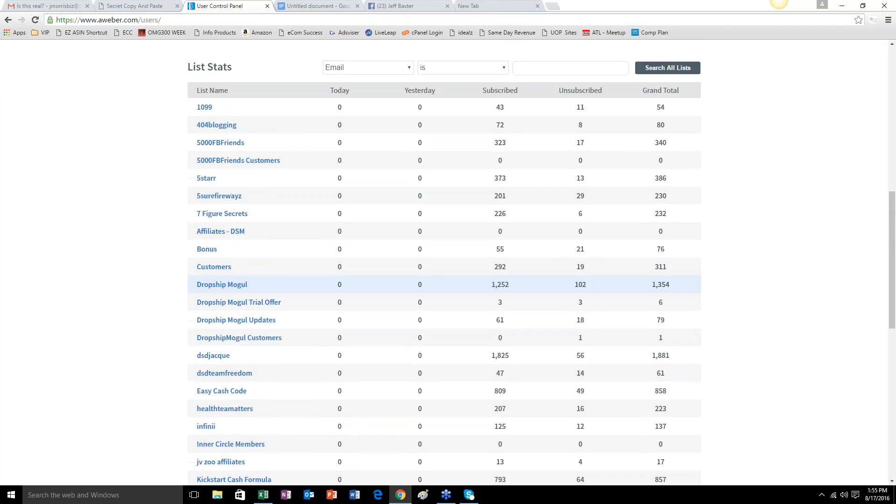
{"action": "scroll", "coordinate": [456, 180], "scroll_direction": "up", "scroll_amount": 3}
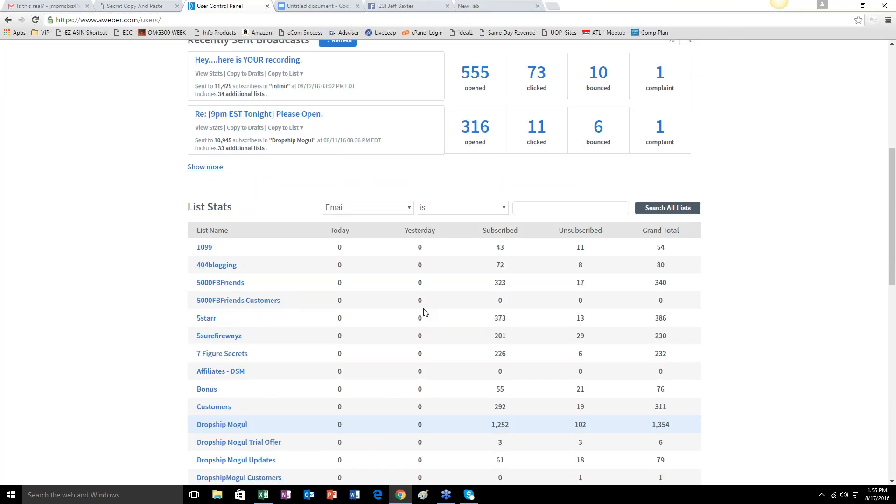
{"action": "scroll", "coordinate": [439, 311], "scroll_direction": "down", "scroll_amount": 2}
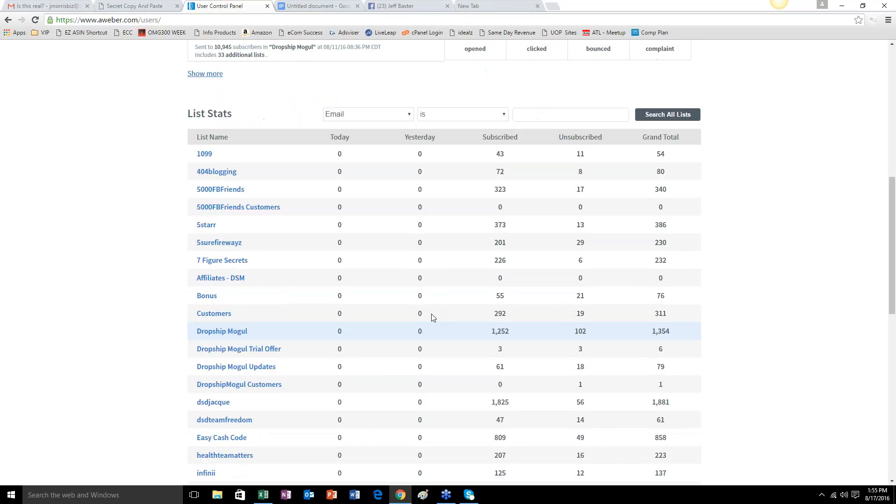
{"action": "scroll", "coordinate": [383, 334], "scroll_direction": "up", "scroll_amount": 9}
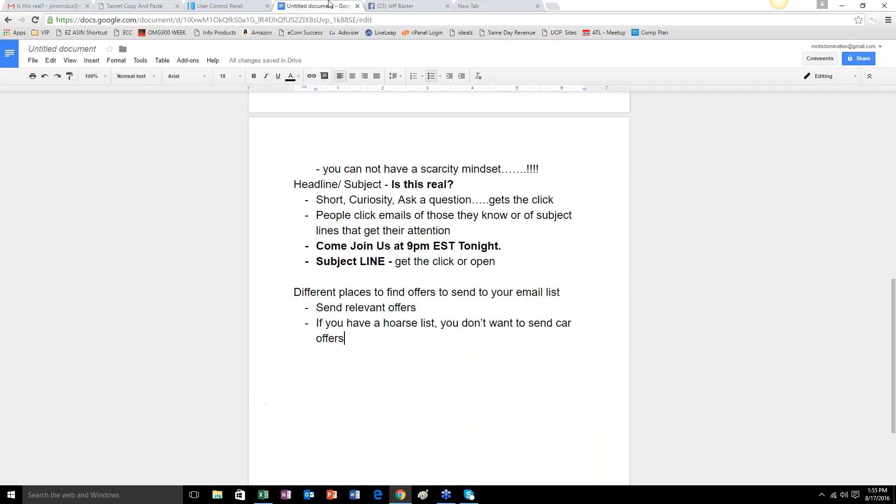
Switch back to the Google Docs notes and add the list item "Clickbank, Warrior Forum, JV Zoo - HUGE!!!!" below the car offers item.
{"action": "left_click", "coordinate": [329, 6]}
{"action": "key", "text": "Return"}
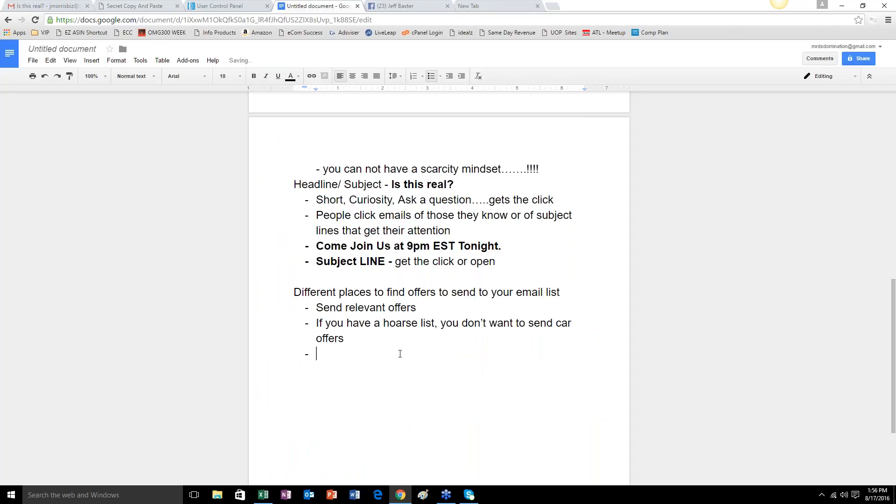
{"action": "type", "text": "Clickbank"}
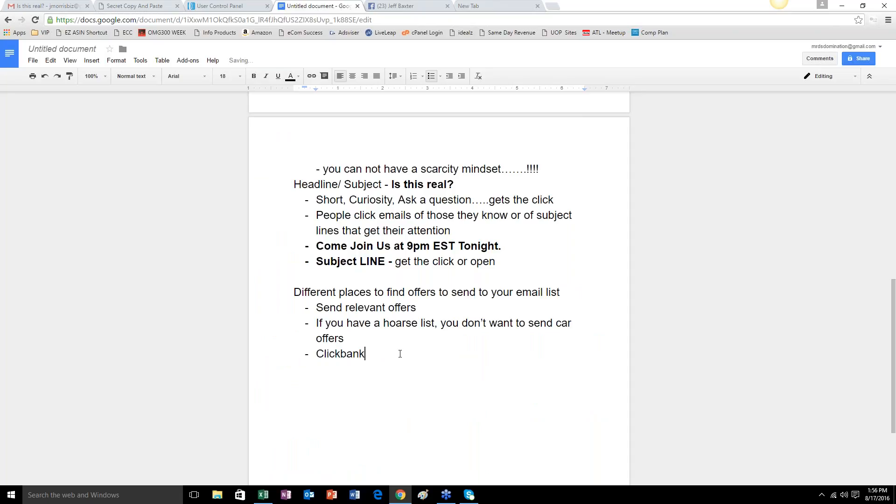
{"action": "type", "text": ", Warrior Forum"}
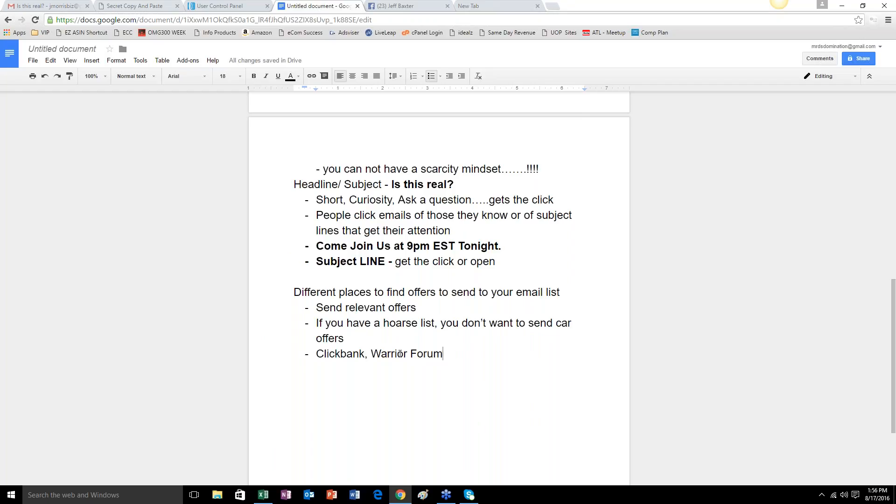
{"action": "type", "text": ", JV Zoo"}
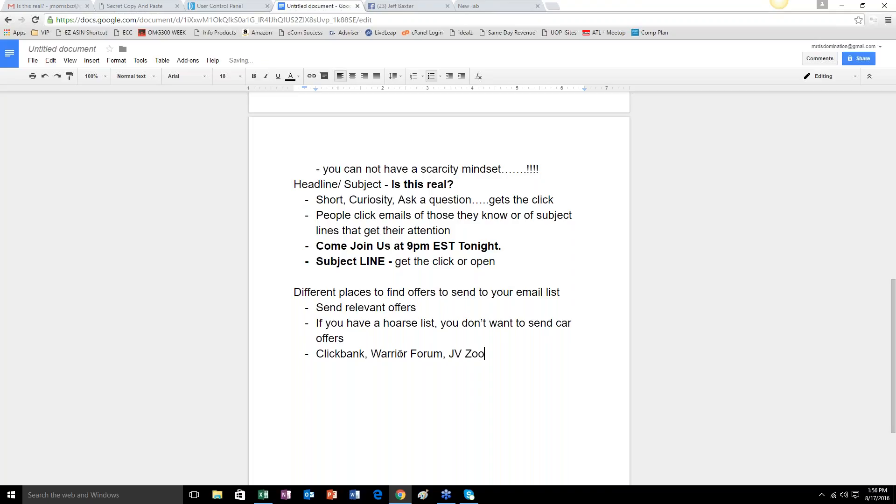
{"action": "type", "text": " - HUGE!!!!"}
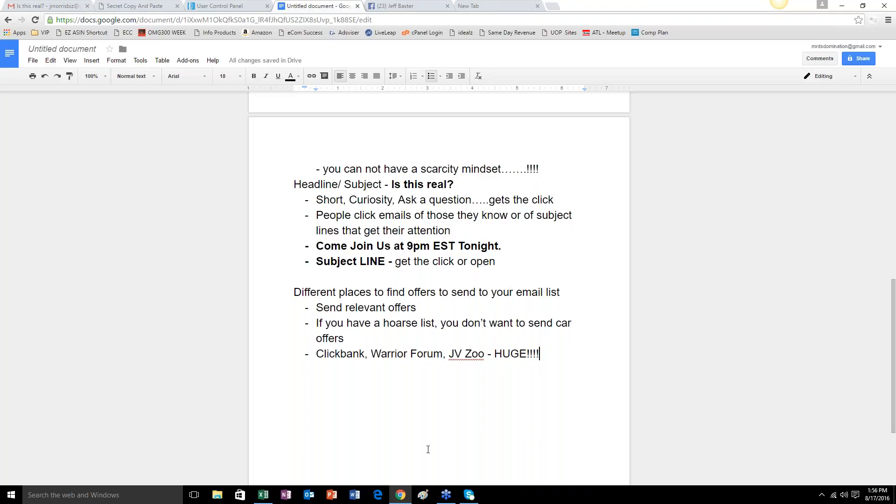
Enter the web address of the presenter's personal domain with the path /freshleads in the empty browser tab.
{"action": "left_click", "coordinate": [242, 8]}
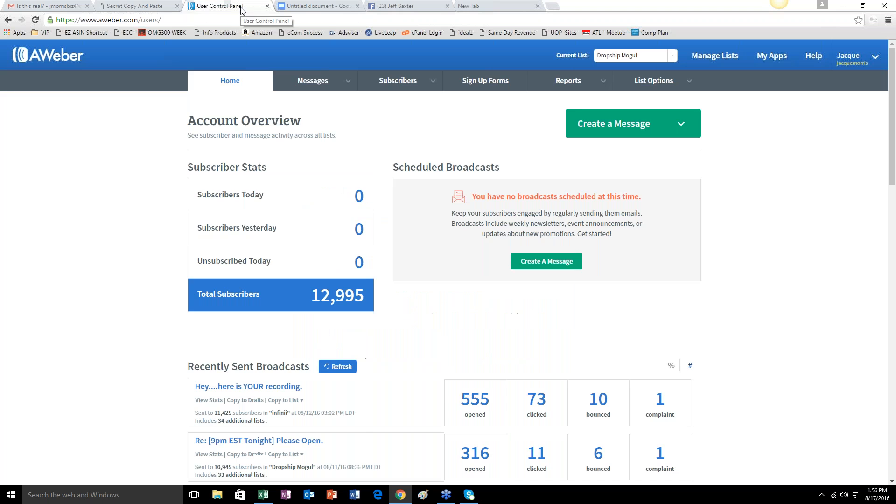
{"action": "left_click", "coordinate": [408, 6]}
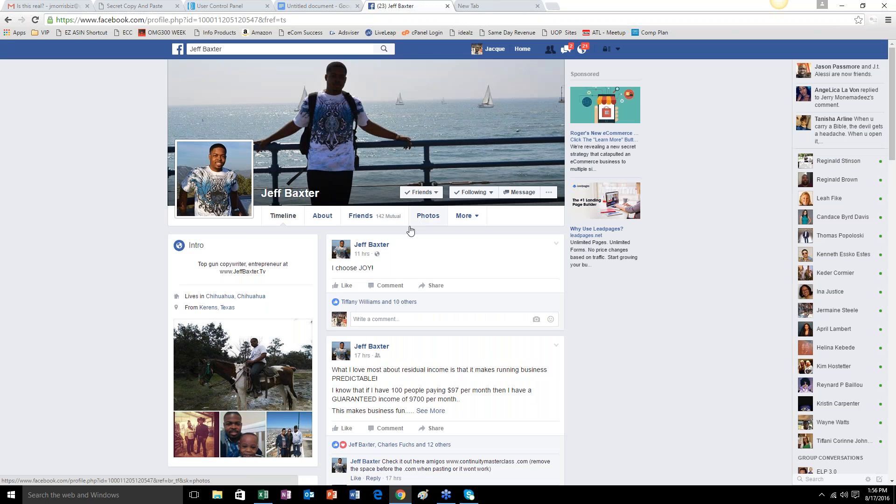
{"action": "left_click", "coordinate": [484, 7]}
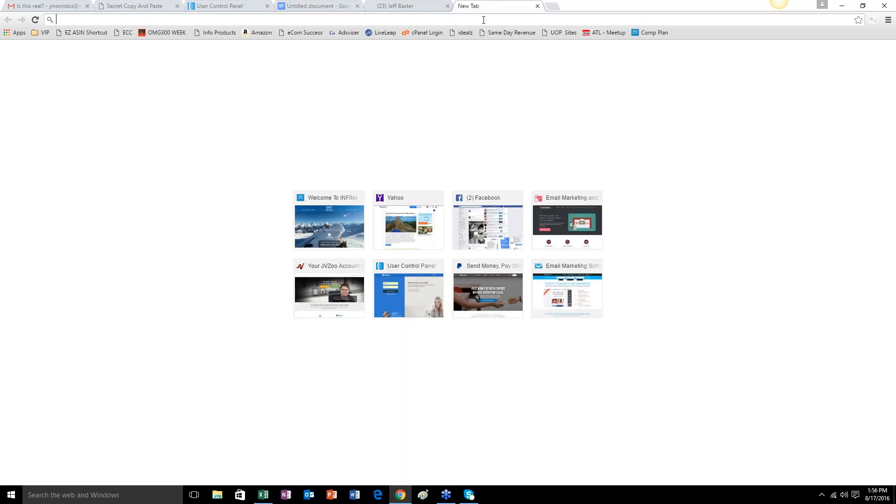
{"action": "type", "text": "j"}
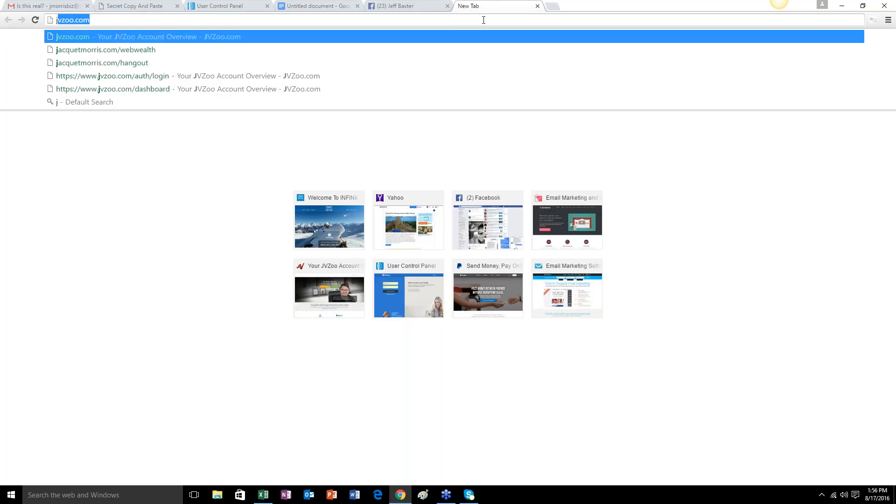
{"action": "type", "text": "acquetmor"}
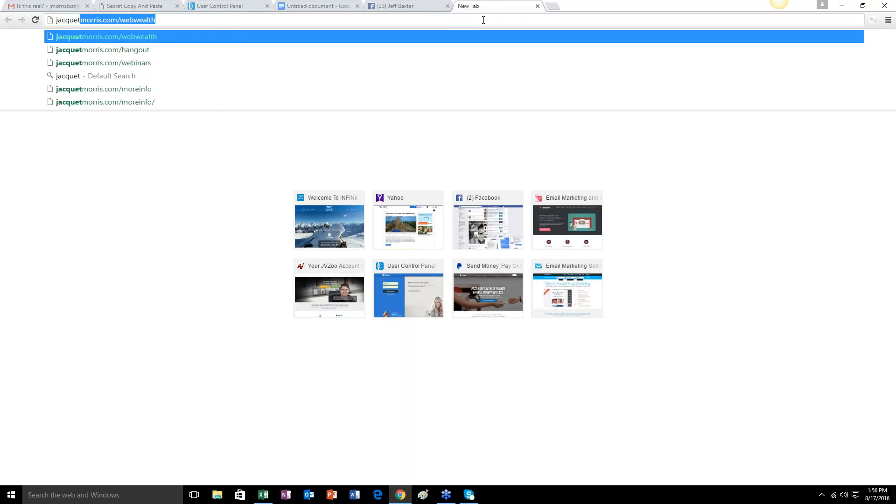
{"action": "type", "text": "ris.com/"}
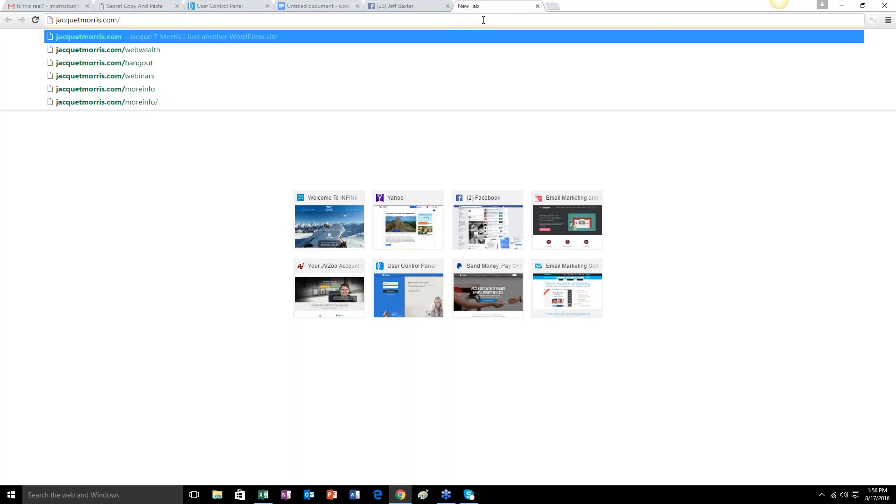
{"action": "type", "text": "freshleads"}
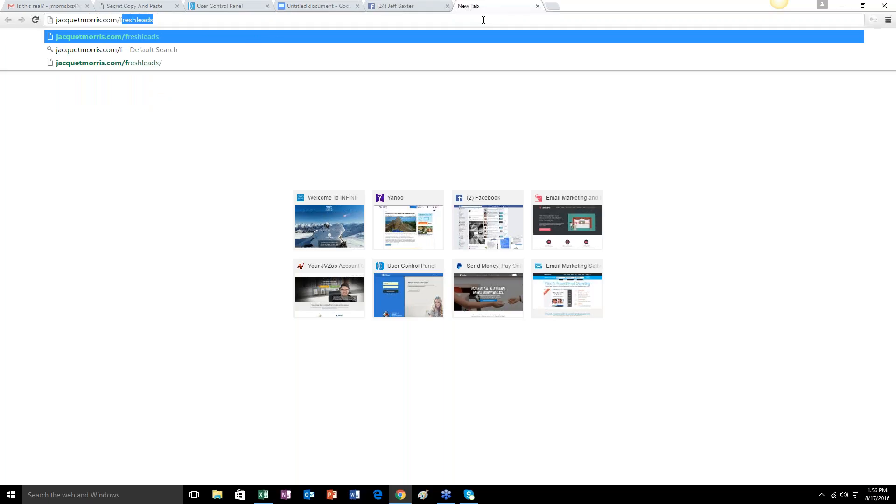
Copy the full freshleads web address and load its page.
{"action": "left_click", "coordinate": [171, 21]}
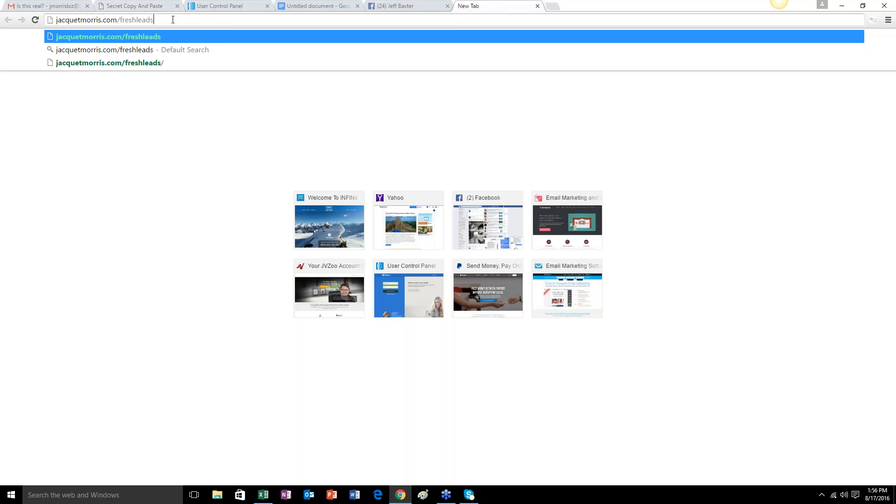
{"action": "left_click_drag", "start_coordinate": [166, 19], "coordinate": [50, 21]}
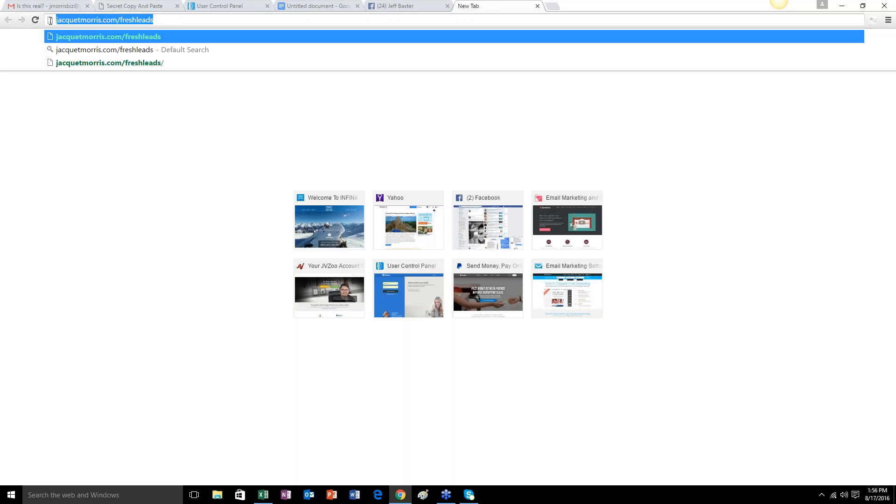
{"action": "right_click", "coordinate": [96, 21]}
{"action": "left_click", "coordinate": [119, 54]}
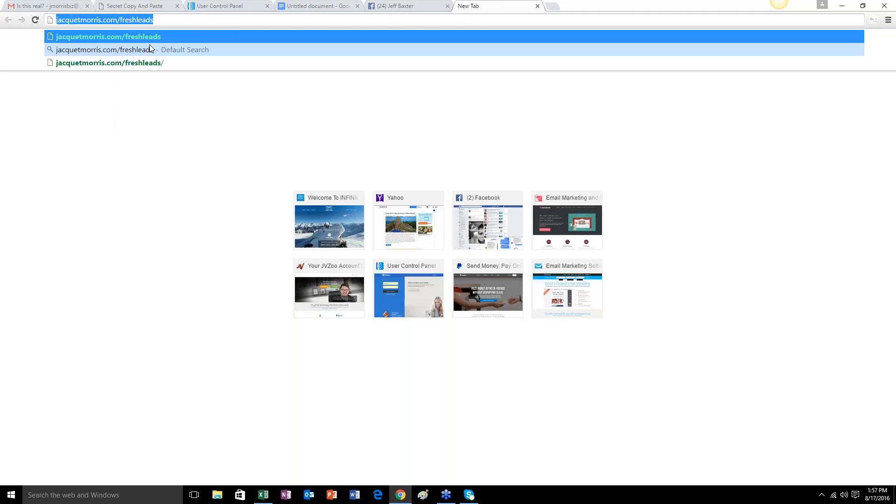
{"action": "key", "text": "Return"}
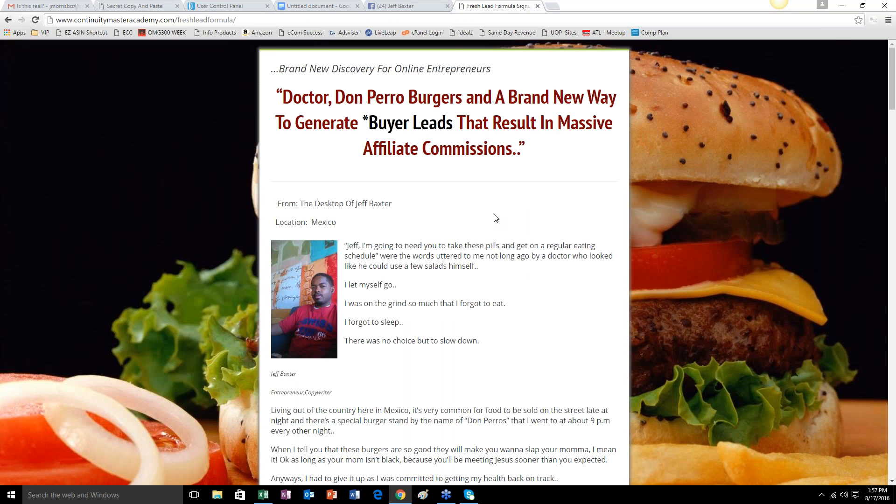
Look through the Fresh Lead Formula sales page, examining the story, earnings proof, product offer, price and guarantee sections.
{"action": "scroll", "coordinate": [496, 217], "scroll_direction": "down", "scroll_amount": 12}
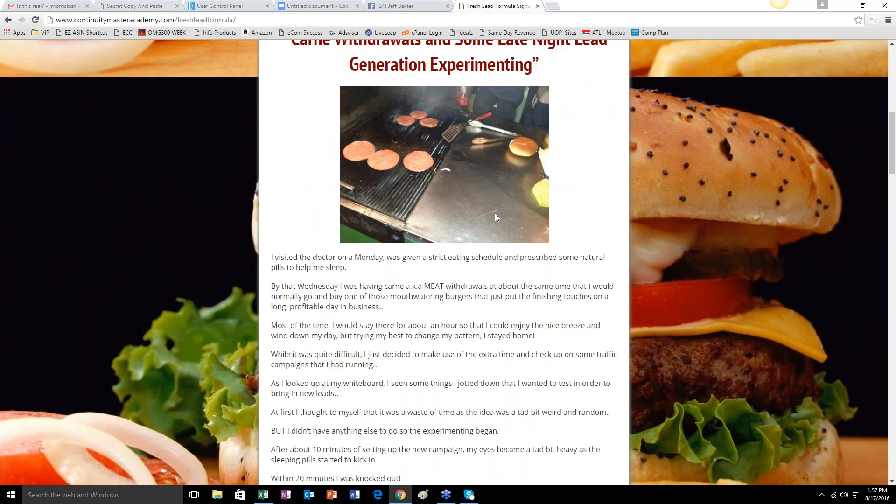
{"action": "scroll", "coordinate": [496, 217], "scroll_direction": "down", "scroll_amount": 15}
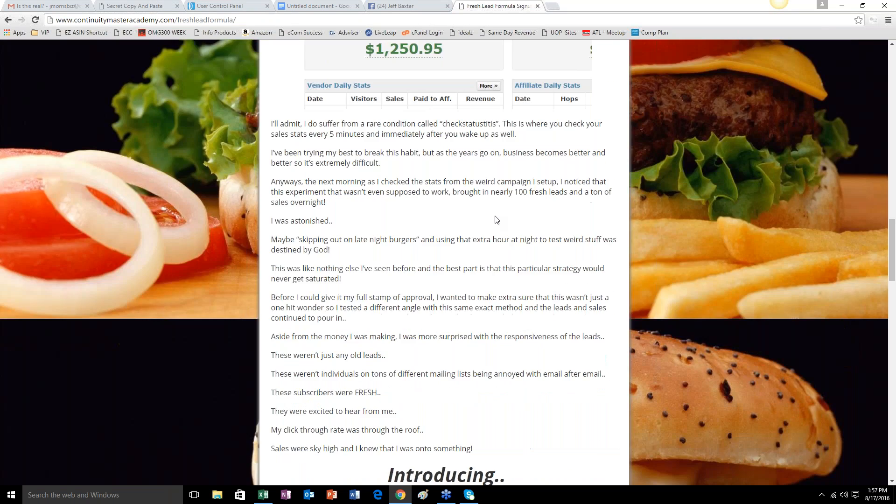
{"action": "scroll", "coordinate": [496, 219], "scroll_direction": "down", "scroll_amount": 9}
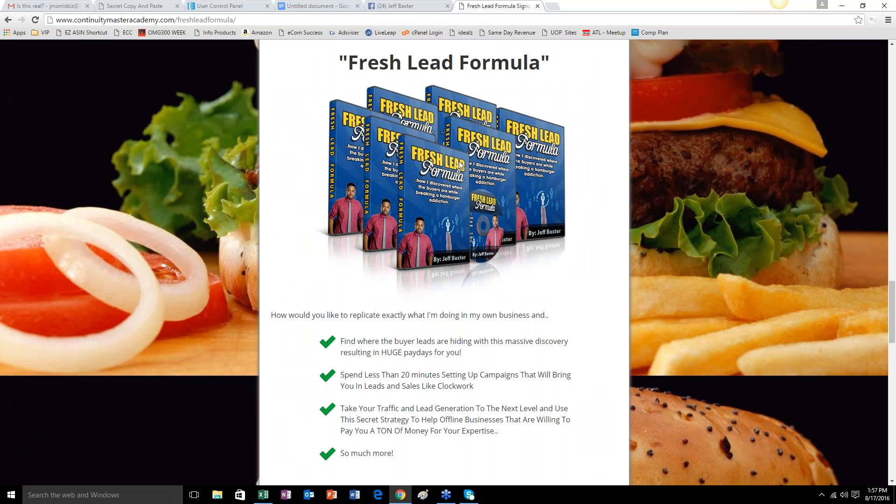
{"action": "scroll", "coordinate": [439, 236], "scroll_direction": "down", "scroll_amount": 10}
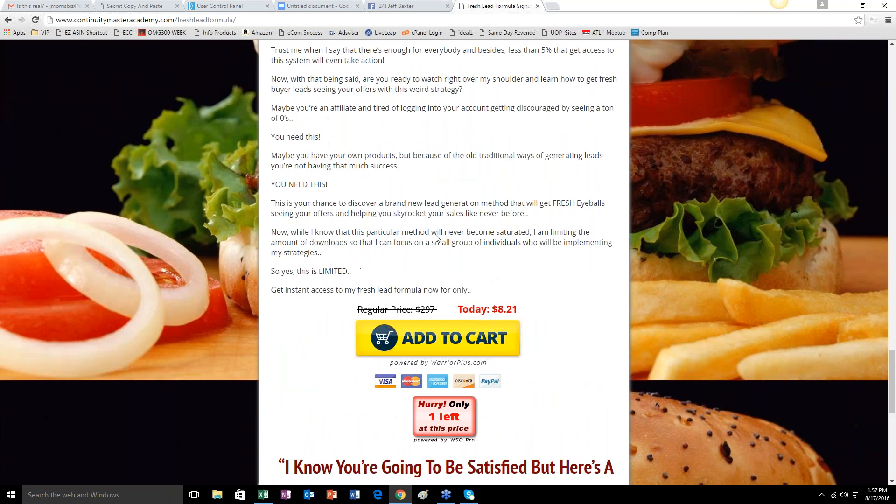
{"action": "scroll", "coordinate": [436, 238], "scroll_direction": "down", "scroll_amount": 3}
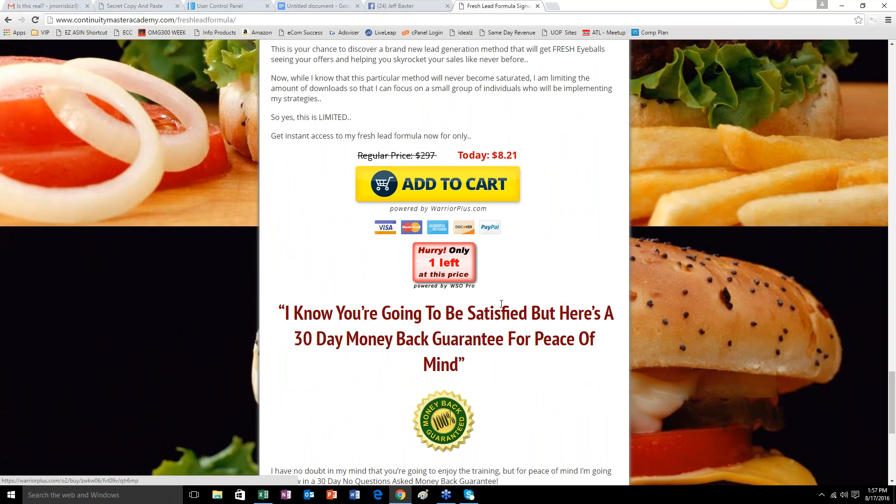
{"action": "scroll", "coordinate": [501, 303], "scroll_direction": "down", "scroll_amount": 6}
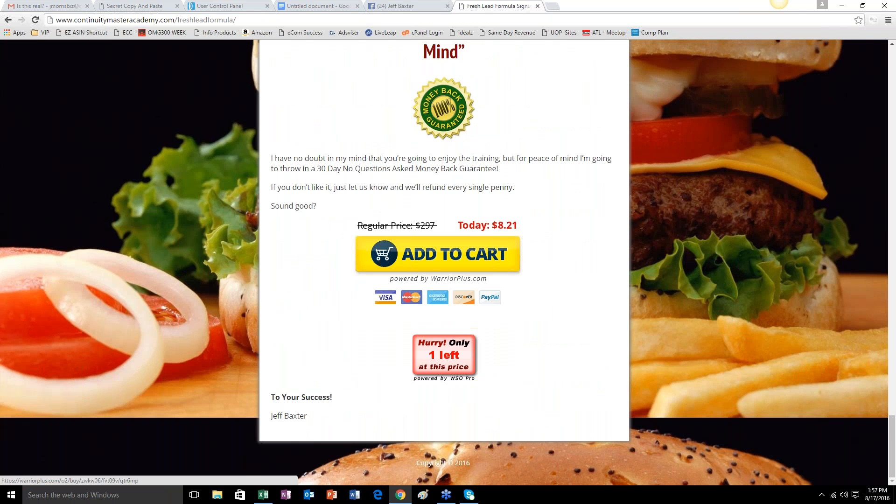
{"action": "scroll", "coordinate": [448, 261], "scroll_direction": "up", "scroll_amount": 20}
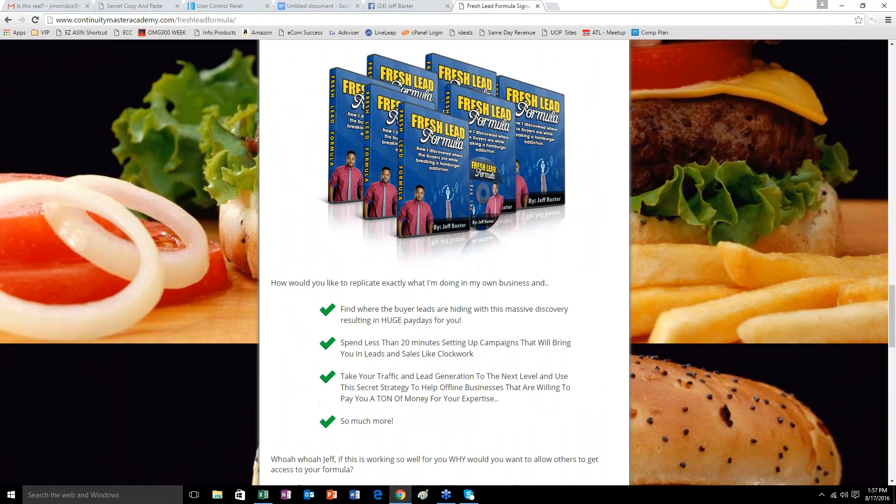
{"action": "scroll", "coordinate": [448, 262], "scroll_direction": "up", "scroll_amount": 15}
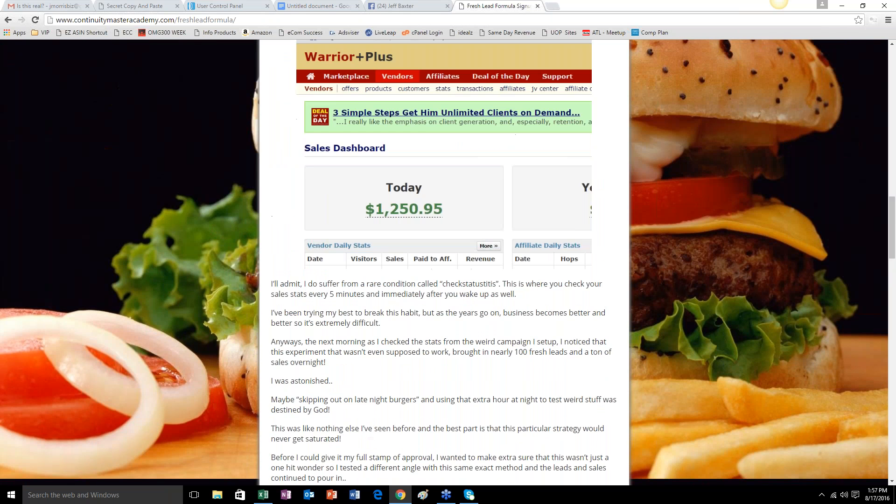
{"action": "scroll", "coordinate": [448, 262], "scroll_direction": "up", "scroll_amount": 1}
{"action": "scroll", "coordinate": [497, 306], "scroll_direction": "up", "scroll_amount": 5}
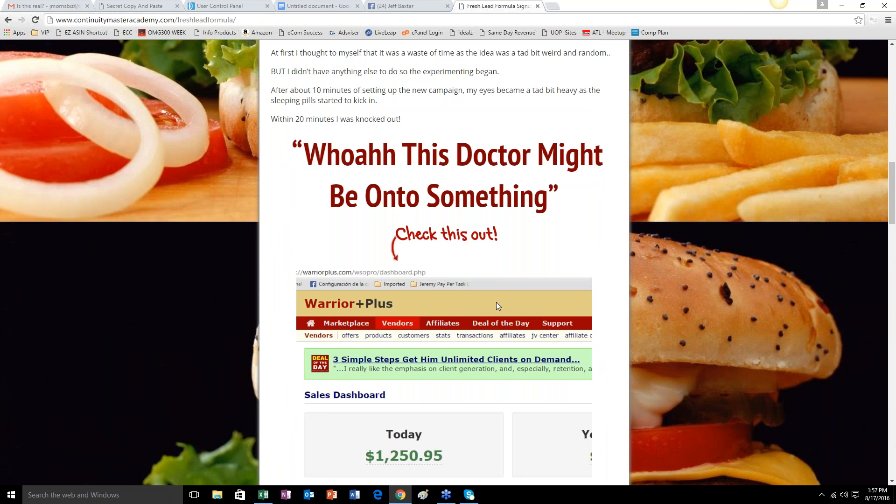
{"action": "scroll", "coordinate": [496, 302], "scroll_direction": "up", "scroll_amount": 11}
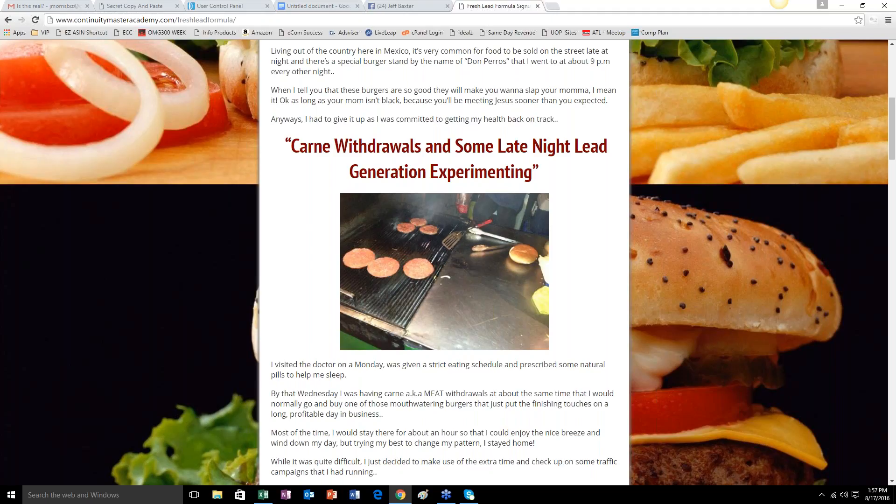
{"action": "scroll", "coordinate": [430, 374], "scroll_direction": "up", "scroll_amount": 5}
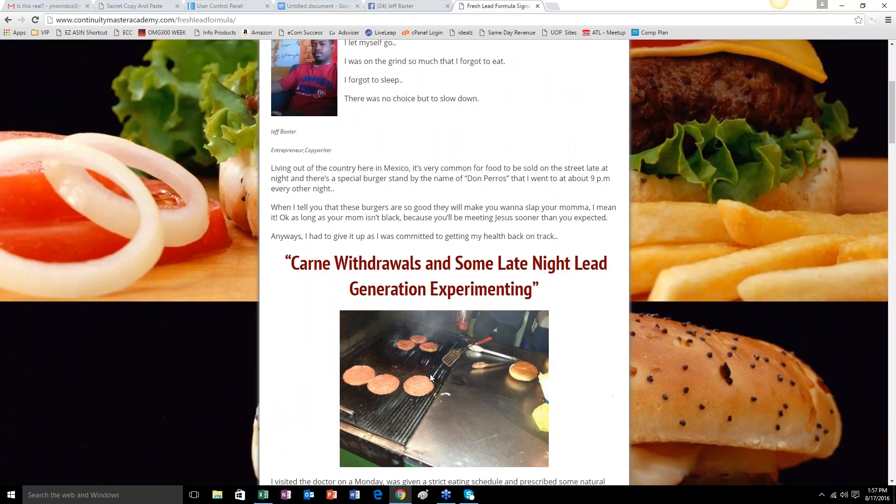
Review the burger-stand story section of the Fresh Lead Formula sales page and return to its opening headline.
{"action": "scroll", "coordinate": [448, 316], "scroll_direction": "down", "scroll_amount": 6}
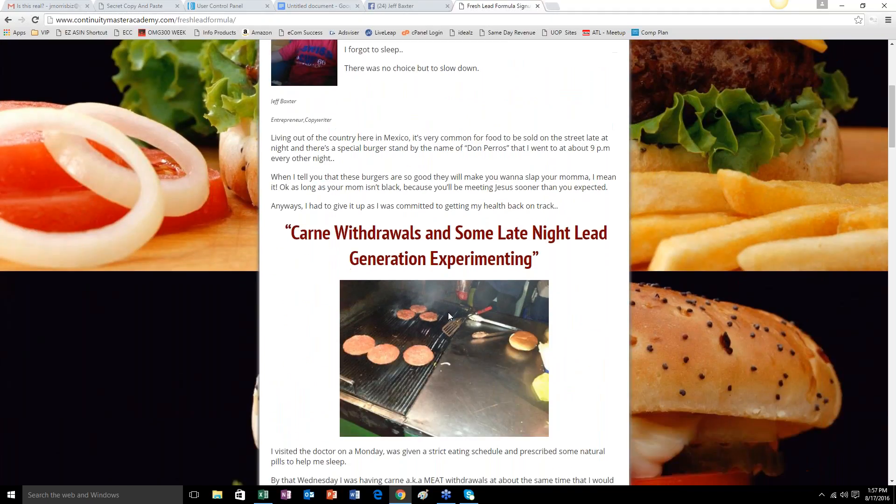
{"action": "scroll", "coordinate": [448, 316], "scroll_direction": "down", "scroll_amount": 7}
{"action": "scroll", "coordinate": [448, 316], "scroll_direction": "up", "scroll_amount": 9}
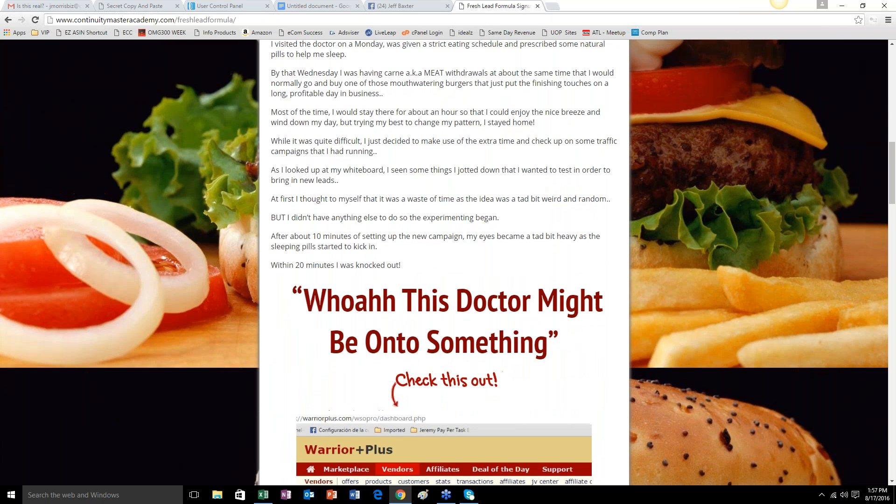
{"action": "scroll", "coordinate": [173, 87], "scroll_direction": "up", "scroll_amount": 7}
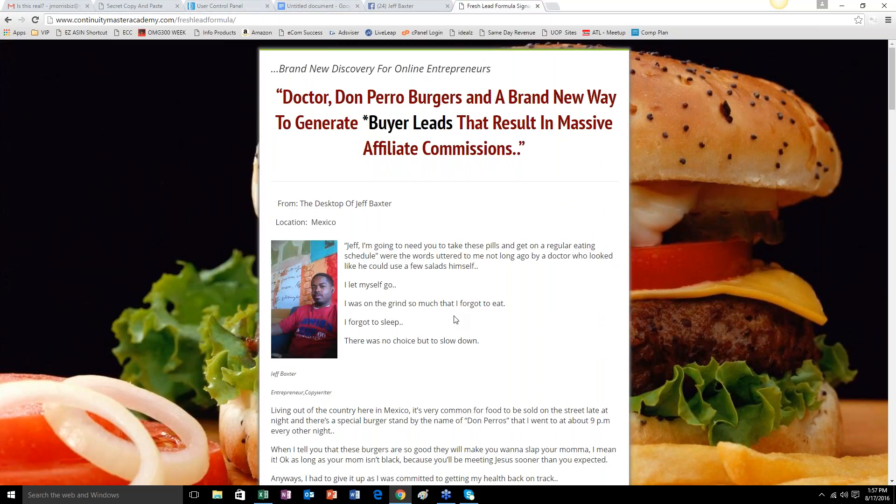
{"action": "scroll", "coordinate": [456, 320], "scroll_direction": "down", "scroll_amount": 3}
{"action": "scroll", "coordinate": [456, 320], "scroll_direction": "up", "scroll_amount": 3}
Switch to the AWeber control panel and look through the subscriber totals in the List Stats table.
{"action": "left_click", "coordinate": [235, 7]}
{"action": "scroll", "coordinate": [567, 314], "scroll_direction": "down", "scroll_amount": 10}
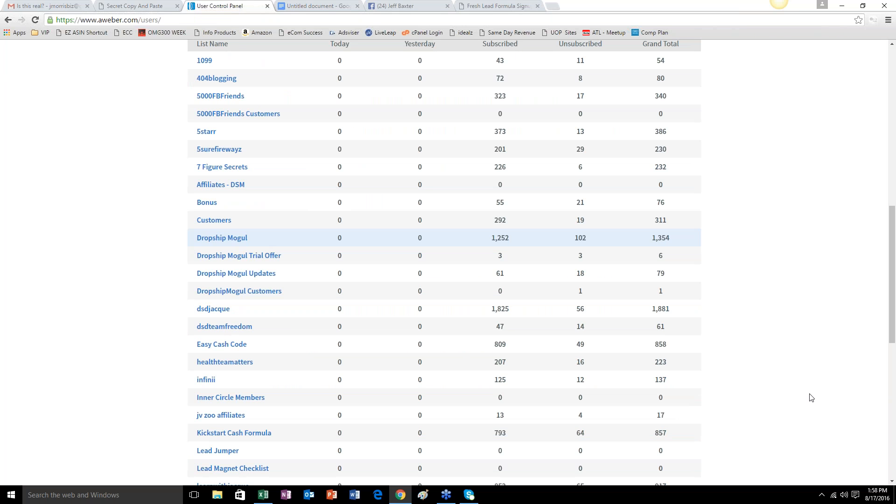
{"action": "scroll", "coordinate": [719, 351], "scroll_direction": "up", "scroll_amount": 3}
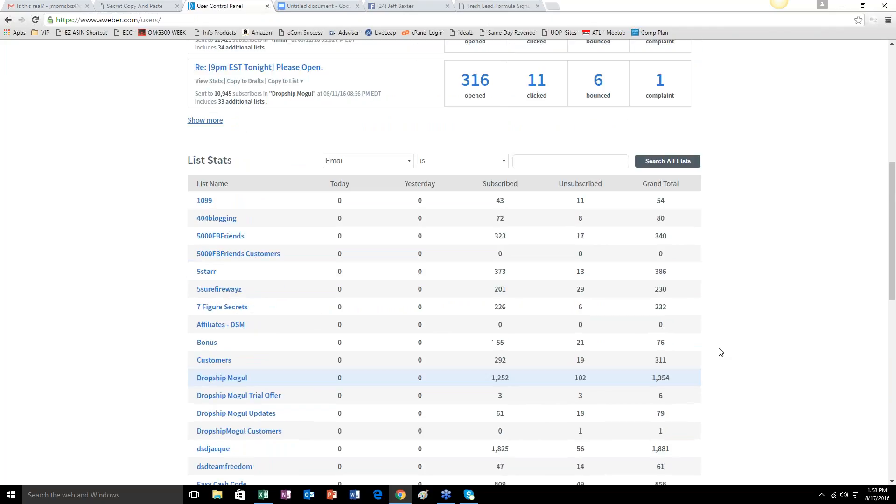
{"action": "scroll", "coordinate": [717, 350], "scroll_direction": "down", "scroll_amount": 7}
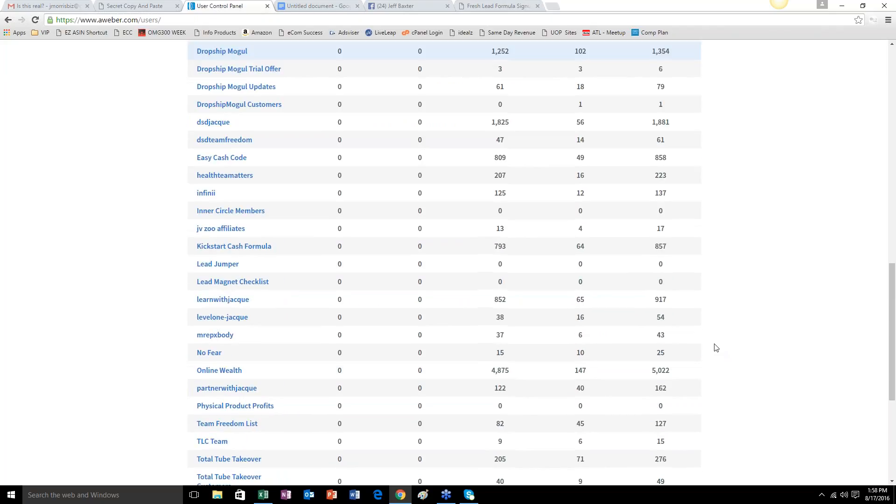
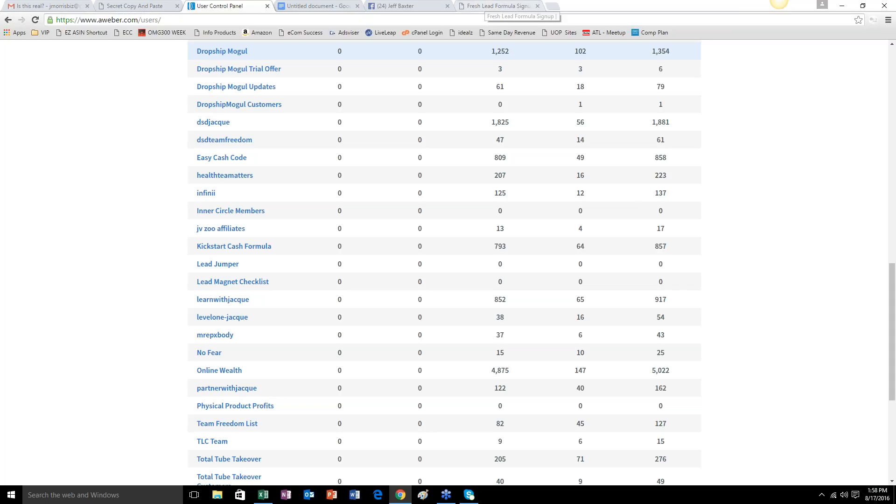
Look over the list statistics, recently sent broadcasts and subscriber stats on the account overview page.
{"action": "scroll", "coordinate": [661, 286], "scroll_direction": "up", "scroll_amount": 4}
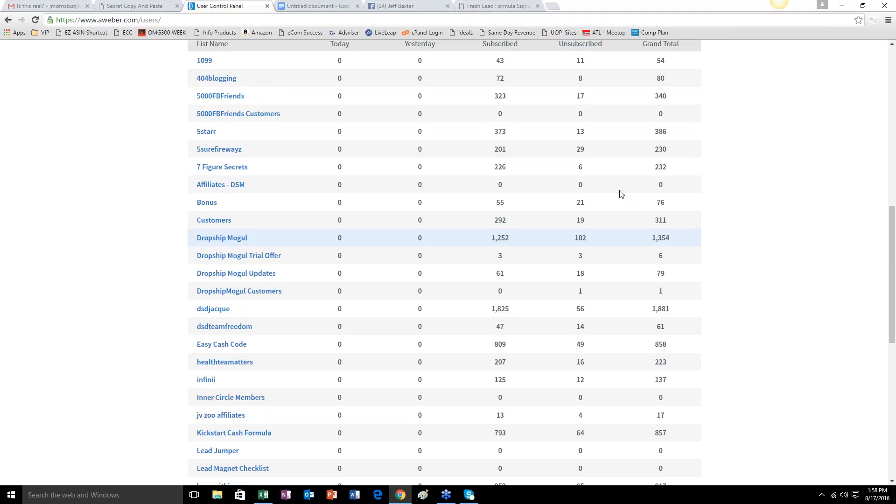
{"action": "scroll", "coordinate": [621, 193], "scroll_direction": "up", "scroll_amount": 2}
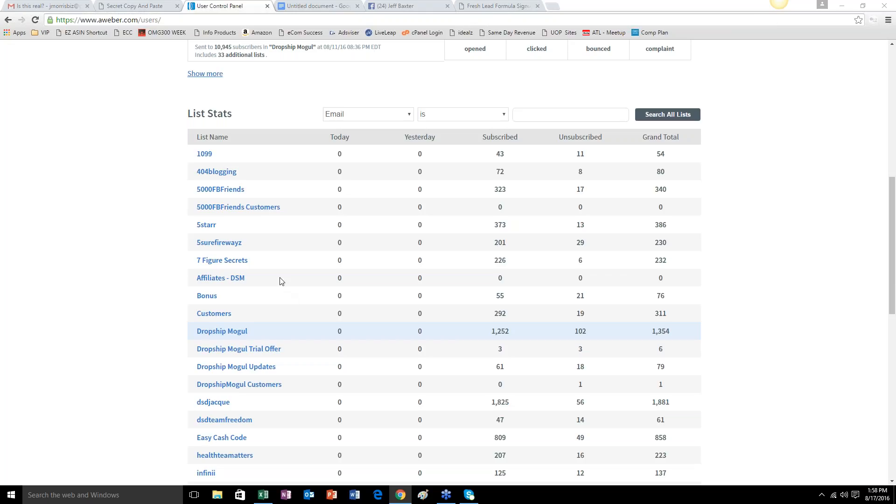
{"action": "scroll", "coordinate": [281, 281], "scroll_direction": "up", "scroll_amount": 4}
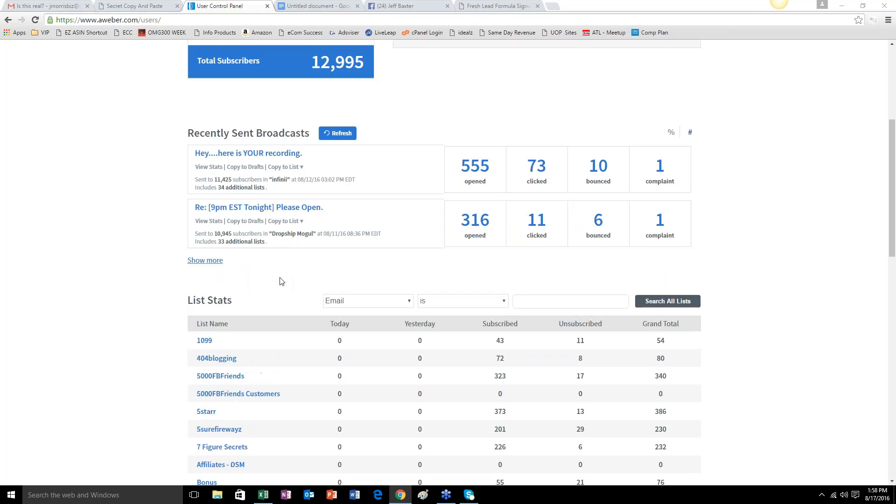
{"action": "scroll", "coordinate": [282, 280], "scroll_direction": "up", "scroll_amount": 5}
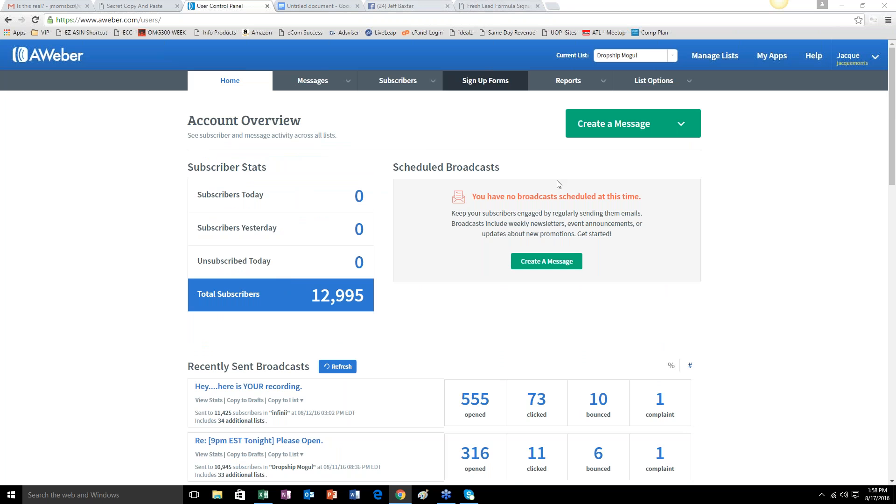
{"action": "scroll", "coordinate": [734, 282], "scroll_direction": "down", "scroll_amount": 2}
{"action": "scroll", "coordinate": [734, 282], "scroll_direction": "down", "scroll_amount": 6}
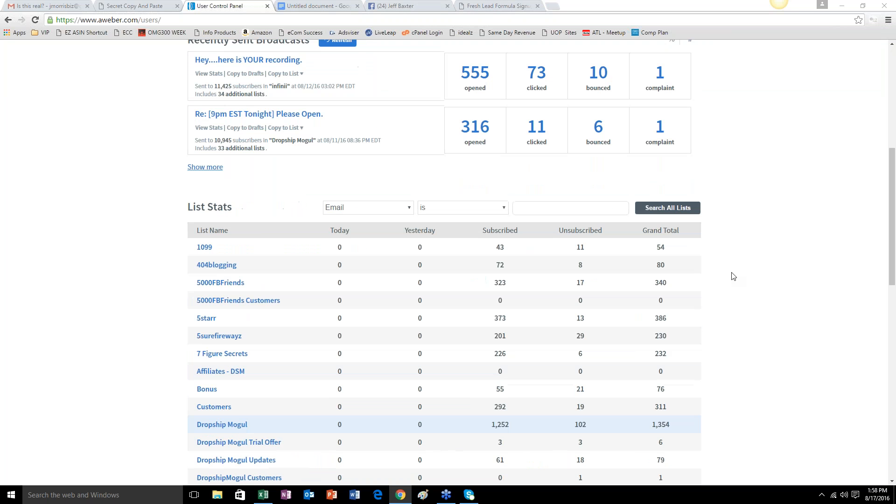
{"action": "scroll", "coordinate": [733, 277], "scroll_direction": "up", "scroll_amount": 7}
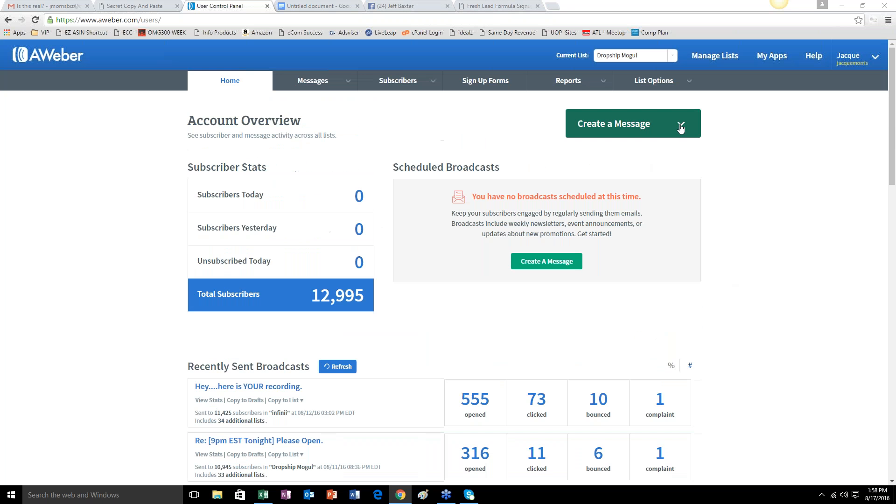
{"action": "left_click", "coordinate": [681, 123]}
{"action": "left_click", "coordinate": [626, 162]}
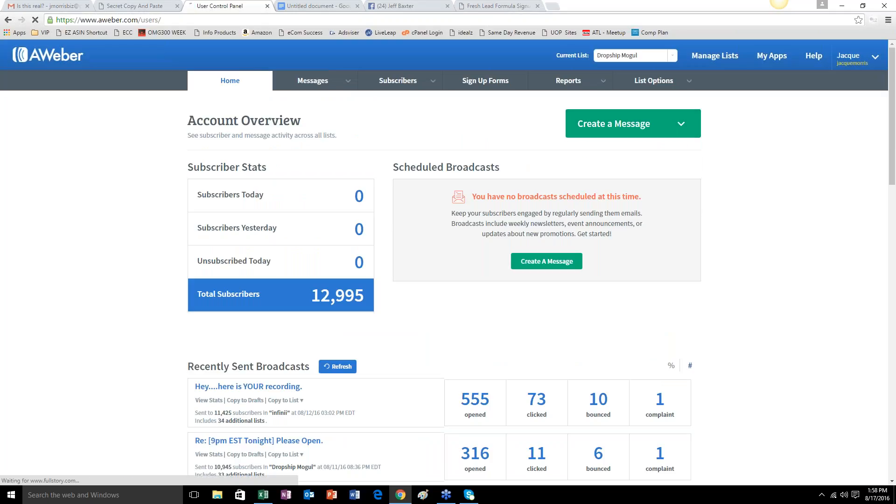
{"action": "left_click", "coordinate": [8, 20]}
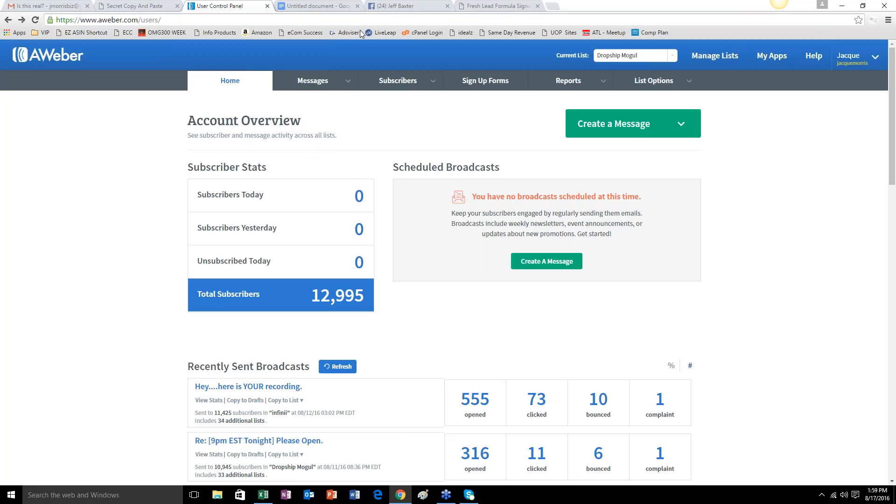
Switch to the Google Docs notes and add the text "Random Side Point" after a blank line below the offer sources list.
{"action": "left_click", "coordinate": [317, 5]}
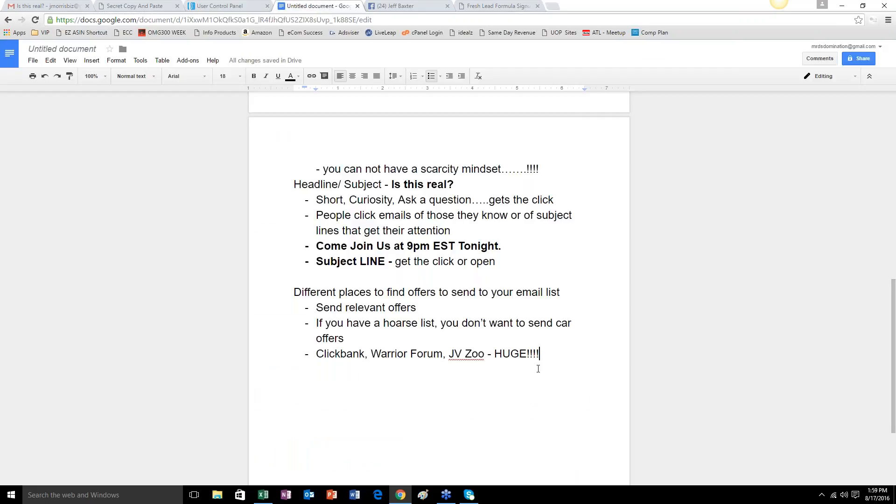
{"action": "key", "text": "Return"}
{"action": "key", "text": "Return"}
{"action": "type", "text": "Si"}
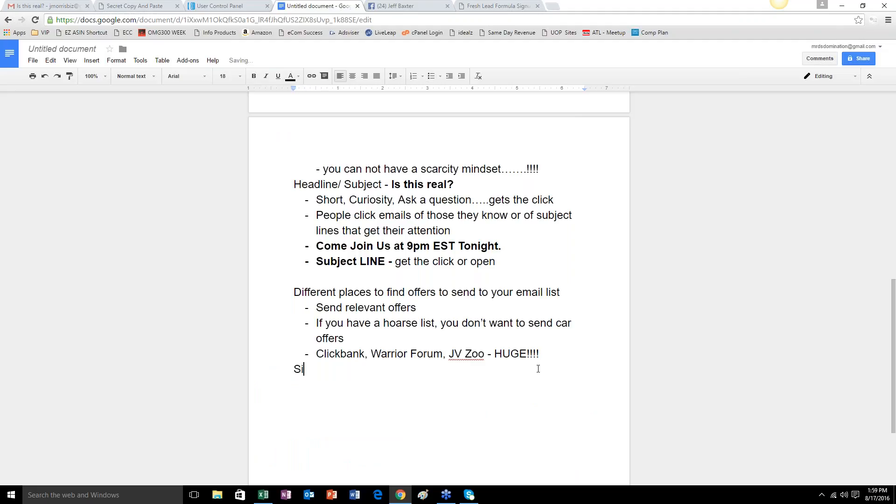
{"action": "key", "text": "BackSpace"}
{"action": "key", "text": "BackSpace"}
{"action": "key", "text": "Return"}
{"action": "type", "text": "Side"}
{"action": "key", "text": "BackSpace"}
{"action": "key", "text": "BackSpace"}
{"action": "key", "text": "BackSpace"}
{"action": "key", "text": "BackSpace"}
{"action": "key", "text": "BackSpace"}
{"action": "type", "text": "Random Side Point"}
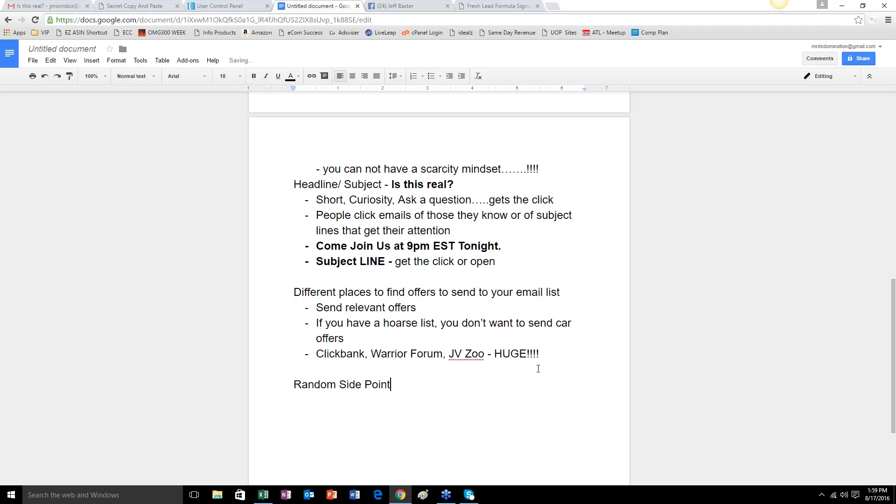
{"action": "type", "text": " -"}
Continue the side point line with " - vast majority will not open your emails, however the ones that do".
{"action": "type", "text": "vast majority"}
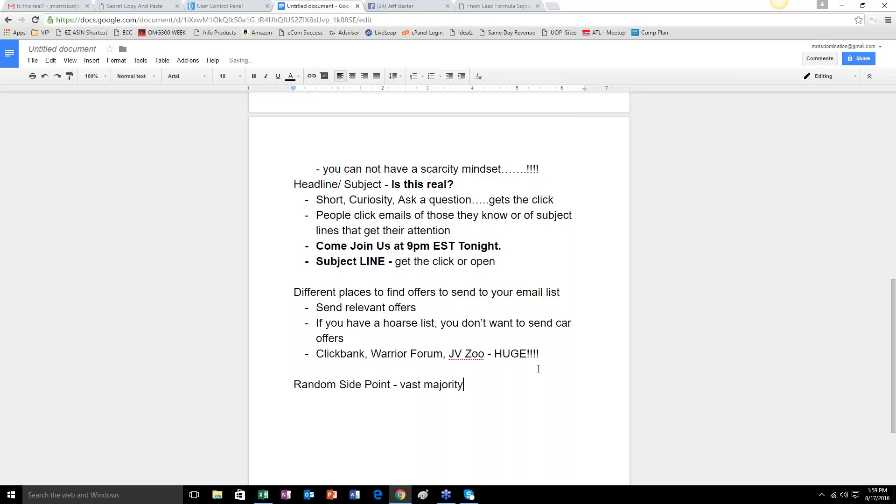
{"action": "type", "text": " will not open your emails"}
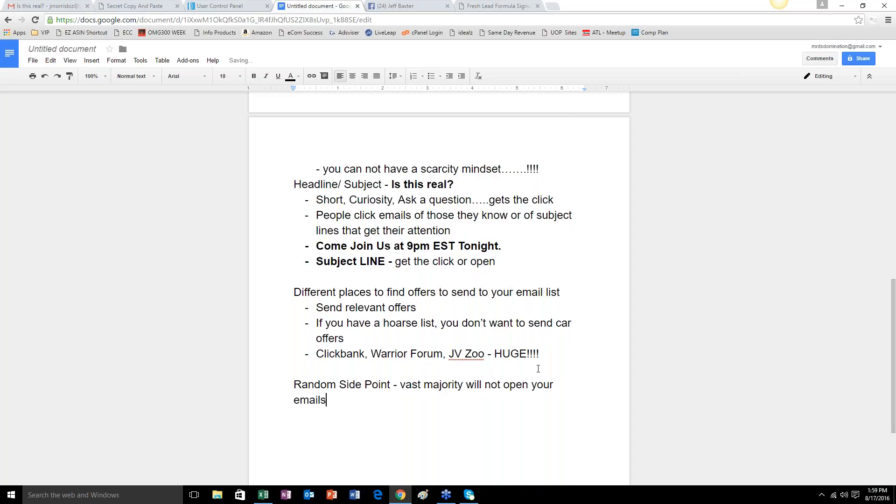
{"action": "type", "text": ", however the ones that do"}
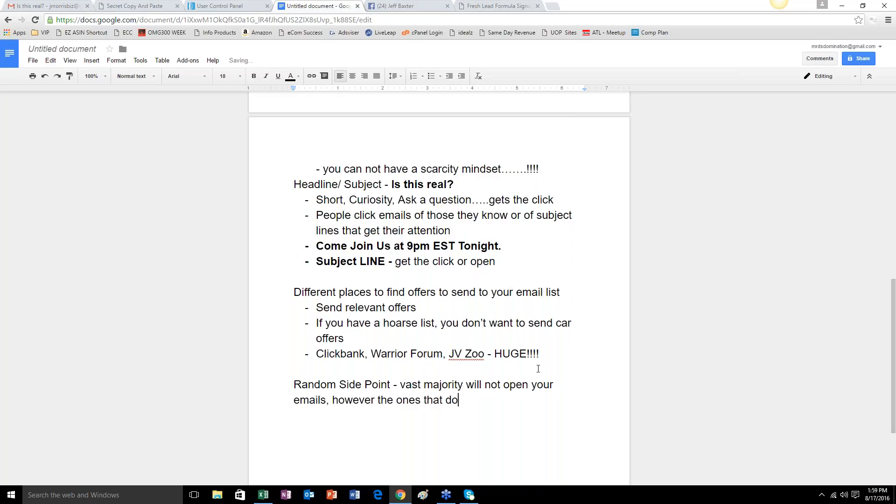
{"action": "type", "text": "......will sepnd"}
Finish the side point sentence with "......will spend money!".
{"action": "key", "text": "BackSpace"}
{"action": "key", "text": "BackSpace"}
{"action": "key", "text": "BackSpace"}
{"action": "key", "text": "BackSpace"}
{"action": "type", "text": "pend money!"}
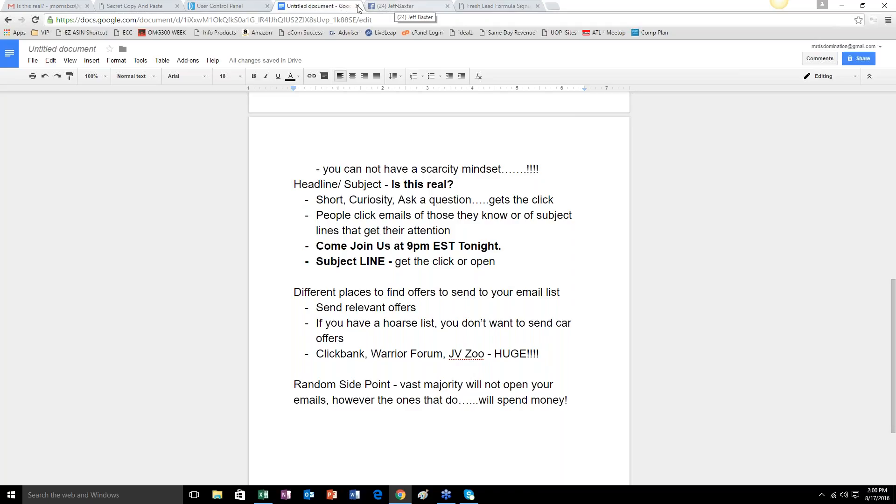
Switch to the AWeber control panel and examine the broadcast results and the full List Stats table down to its totals.
{"action": "left_click", "coordinate": [245, 7]}
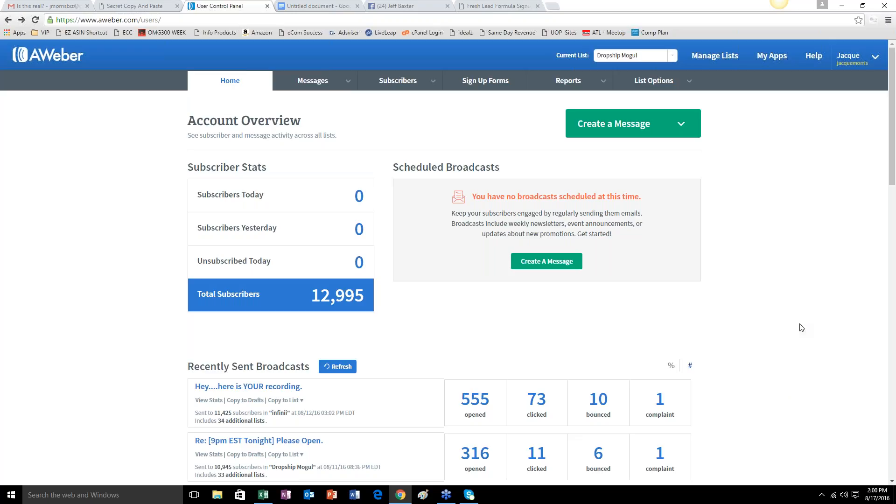
{"action": "scroll", "coordinate": [857, 332], "scroll_direction": "down", "scroll_amount": 5}
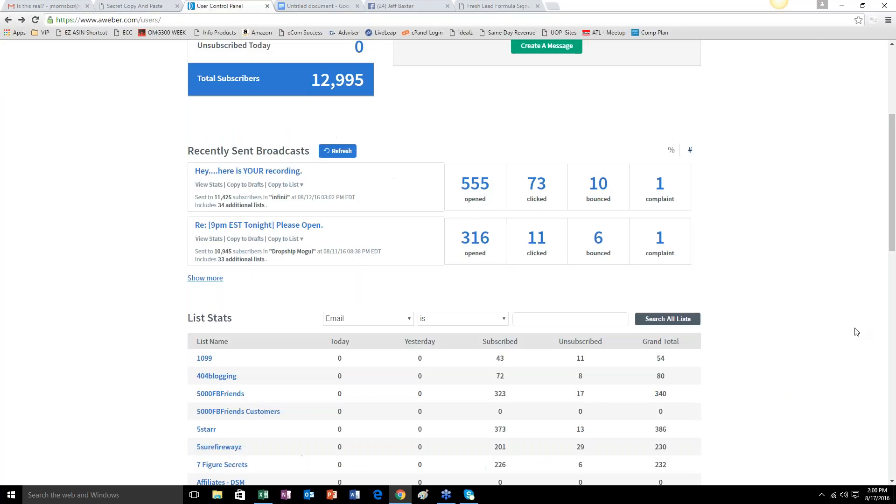
{"action": "scroll", "coordinate": [857, 332], "scroll_direction": "up", "scroll_amount": 4}
{"action": "scroll", "coordinate": [757, 346], "scroll_direction": "down", "scroll_amount": 6}
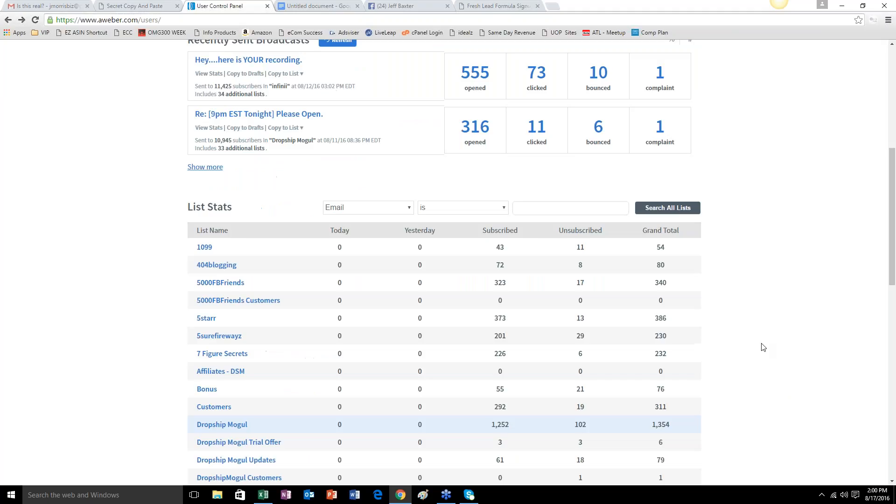
{"action": "scroll", "coordinate": [763, 347], "scroll_direction": "down", "scroll_amount": 13}
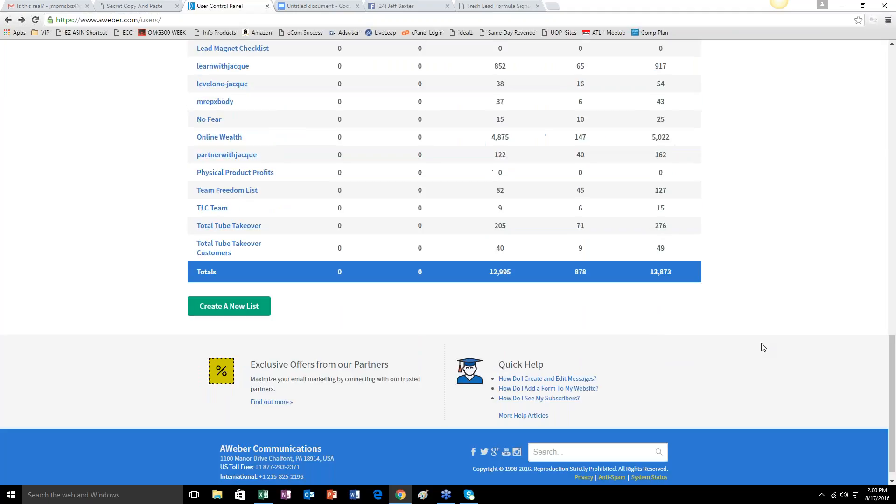
{"action": "scroll", "coordinate": [763, 347], "scroll_direction": "up", "scroll_amount": 4}
{"action": "scroll", "coordinate": [623, 361], "scroll_direction": "up", "scroll_amount": 2}
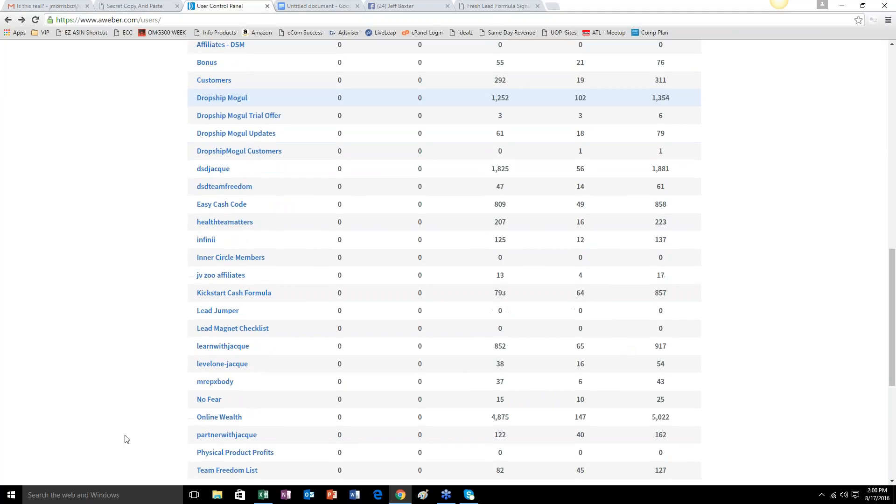
{"action": "scroll", "coordinate": [306, 407], "scroll_direction": "up", "scroll_amount": 4}
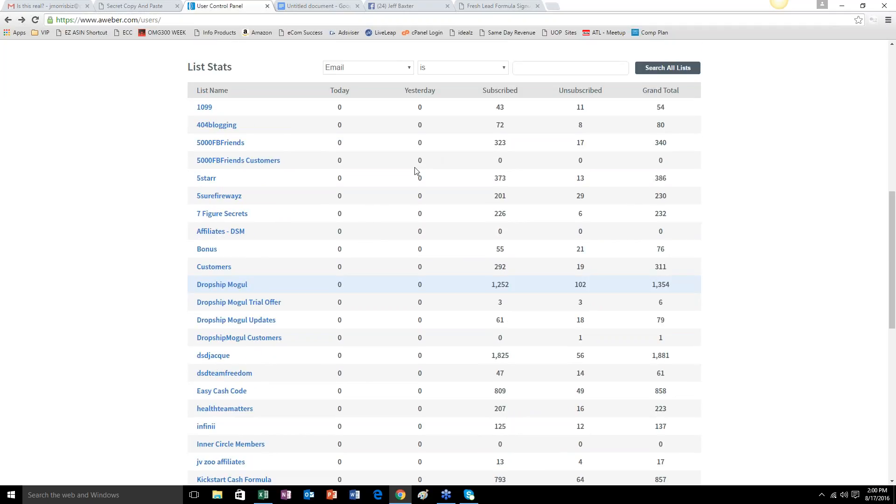
{"action": "scroll", "coordinate": [413, 174], "scroll_direction": "down", "scroll_amount": 5}
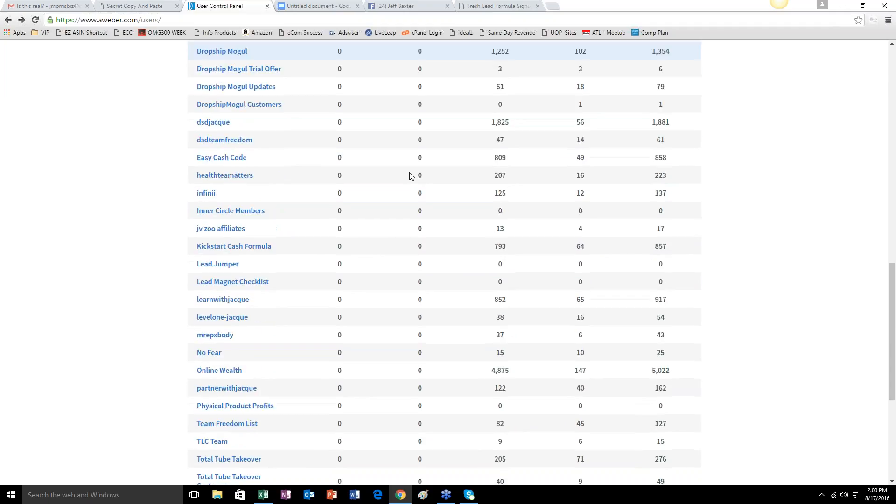
Make Online Wealth the current list and look through its entries on the Manage Subscribers page.
{"action": "left_click", "coordinate": [225, 371]}
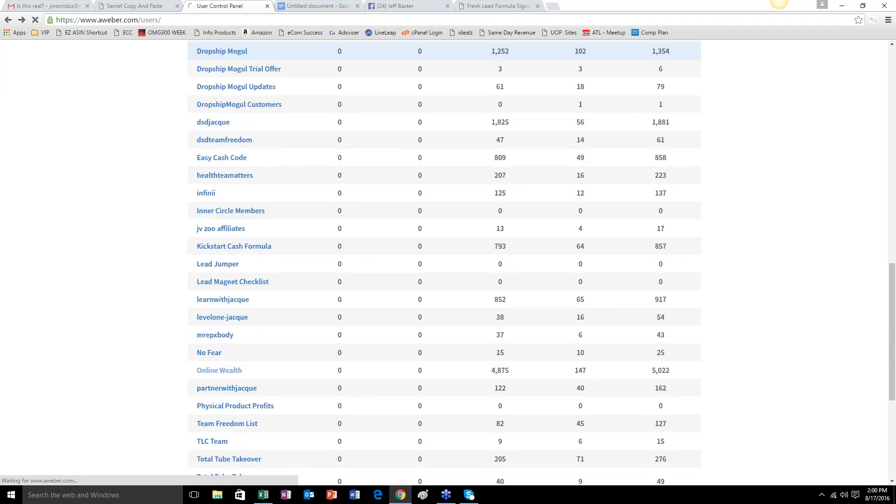
{"action": "scroll", "coordinate": [486, 288], "scroll_direction": "down", "scroll_amount": 5}
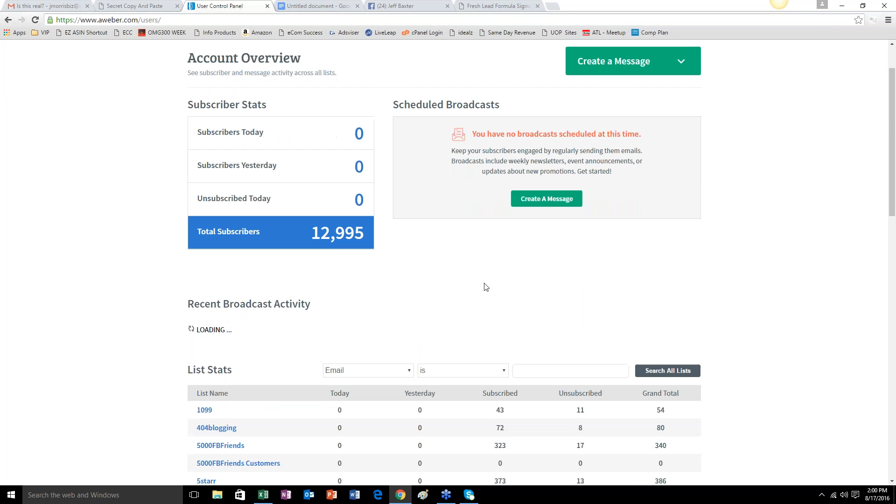
{"action": "scroll", "coordinate": [484, 288], "scroll_direction": "down", "scroll_amount": 8}
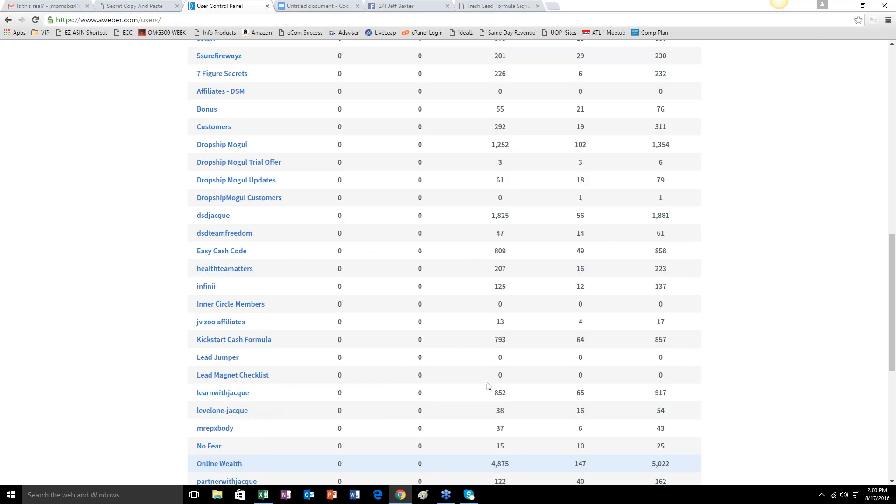
{"action": "scroll", "coordinate": [486, 382], "scroll_direction": "up", "scroll_amount": 13}
{"action": "mouse_move", "coordinate": [429, 89]}
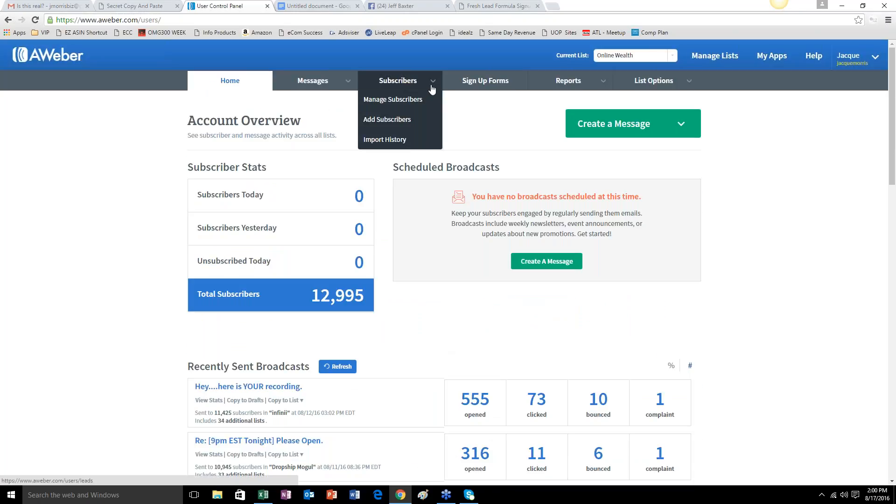
{"action": "left_click", "coordinate": [402, 102]}
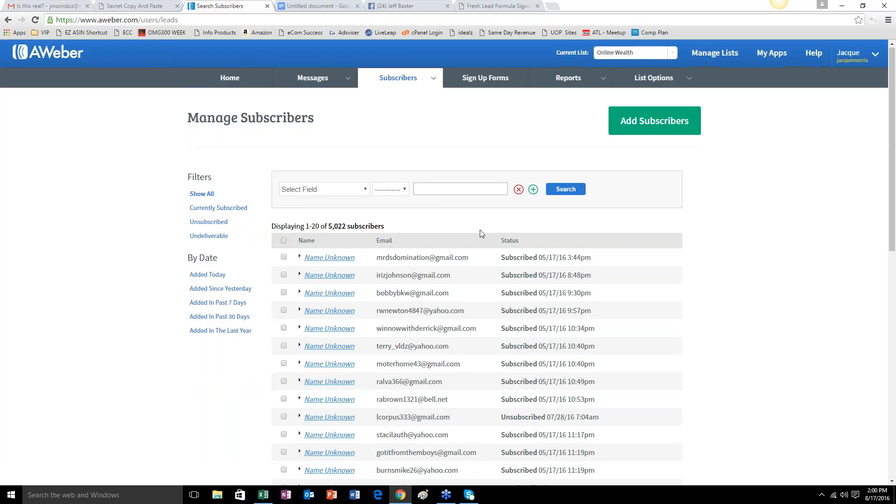
{"action": "scroll", "coordinate": [482, 233], "scroll_direction": "down", "scroll_amount": 8}
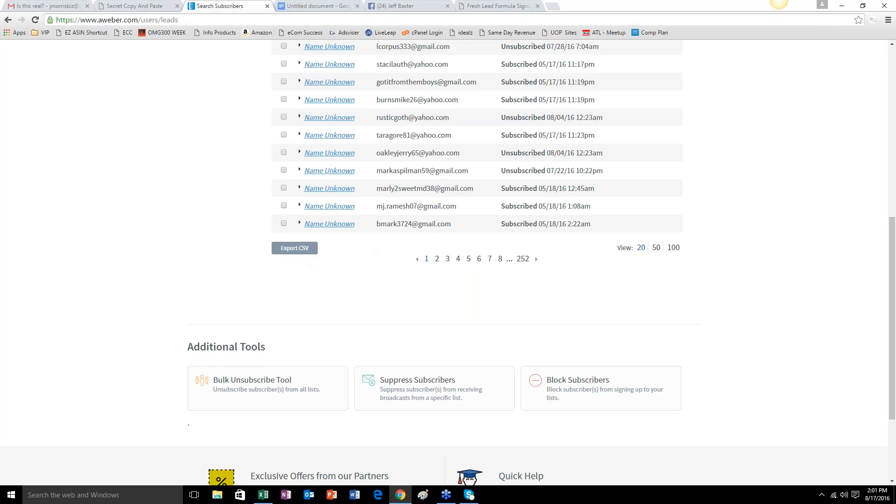
{"action": "scroll", "coordinate": [835, 295], "scroll_direction": "up", "scroll_amount": 8}
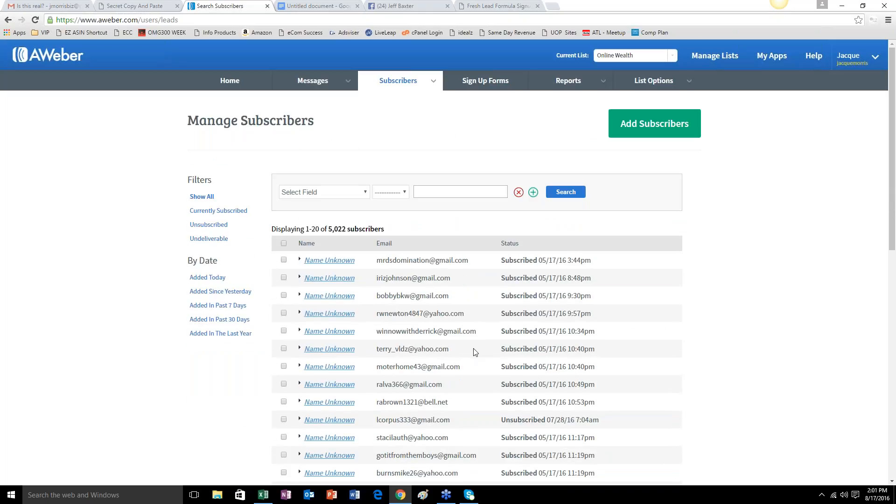
Return to the account overview and make Dropship Mogul the current list from the List Stats table.
{"action": "left_click", "coordinate": [229, 83]}
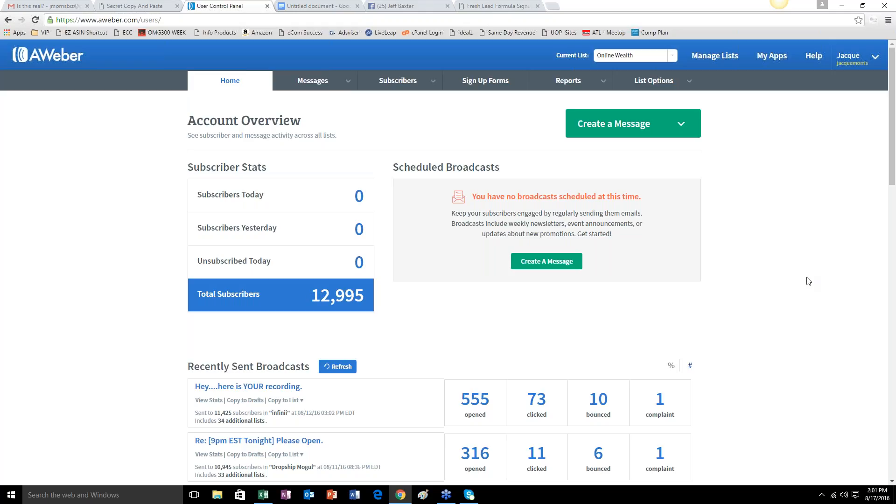
{"action": "scroll", "coordinate": [708, 301], "scroll_direction": "down", "scroll_amount": 6}
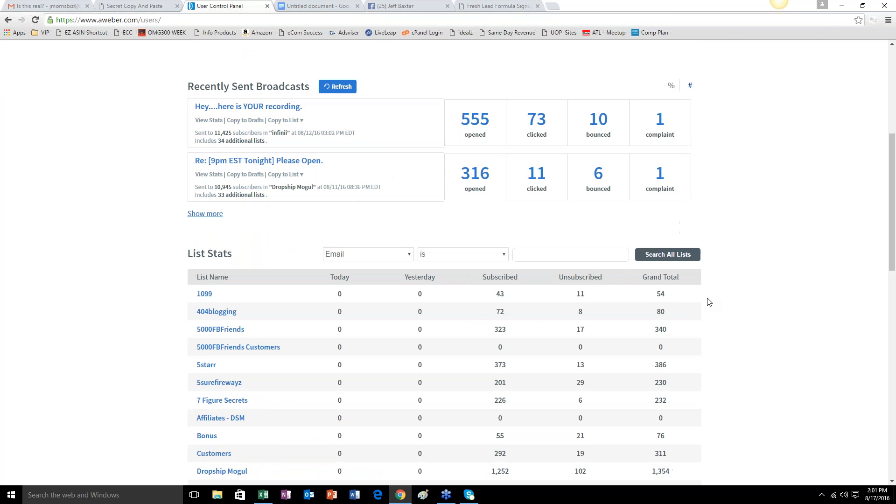
{"action": "scroll", "coordinate": [706, 300], "scroll_direction": "up", "scroll_amount": 4}
{"action": "scroll", "coordinate": [708, 301], "scroll_direction": "up", "scroll_amount": 2}
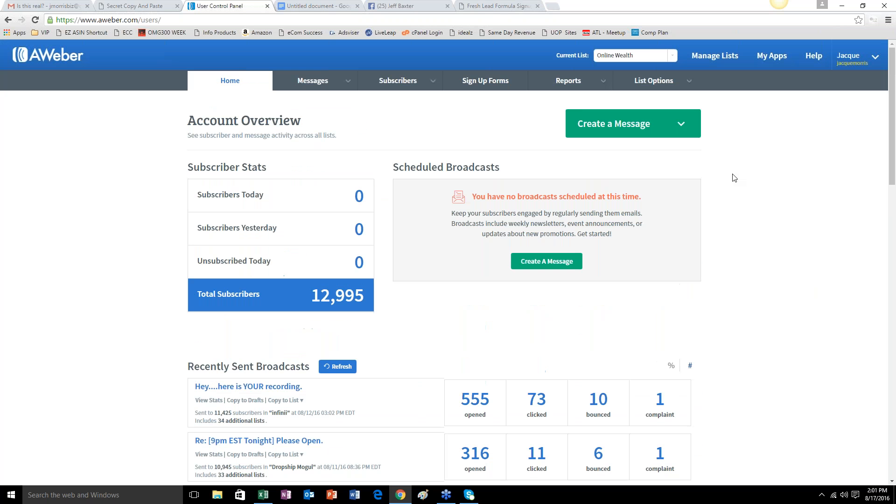
{"action": "scroll", "coordinate": [784, 230], "scroll_direction": "down", "scroll_amount": 13}
{"action": "scroll", "coordinate": [168, 321], "scroll_direction": "up", "scroll_amount": 4}
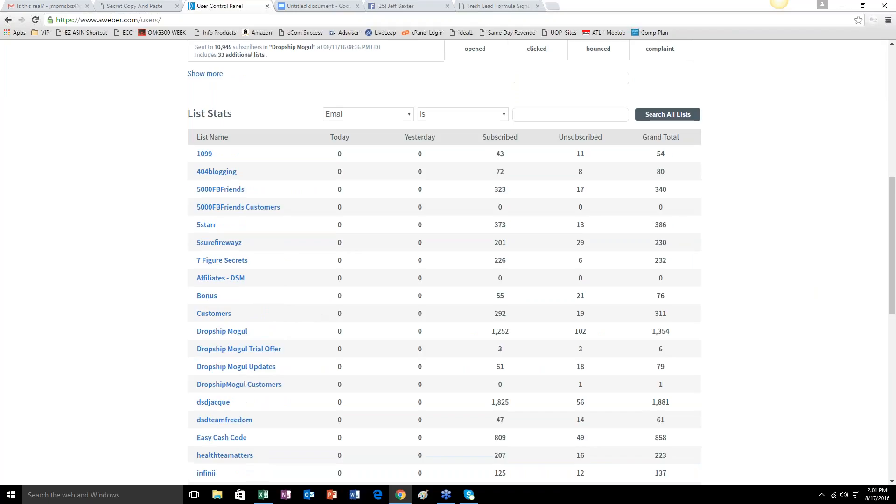
{"action": "left_click", "coordinate": [226, 331]}
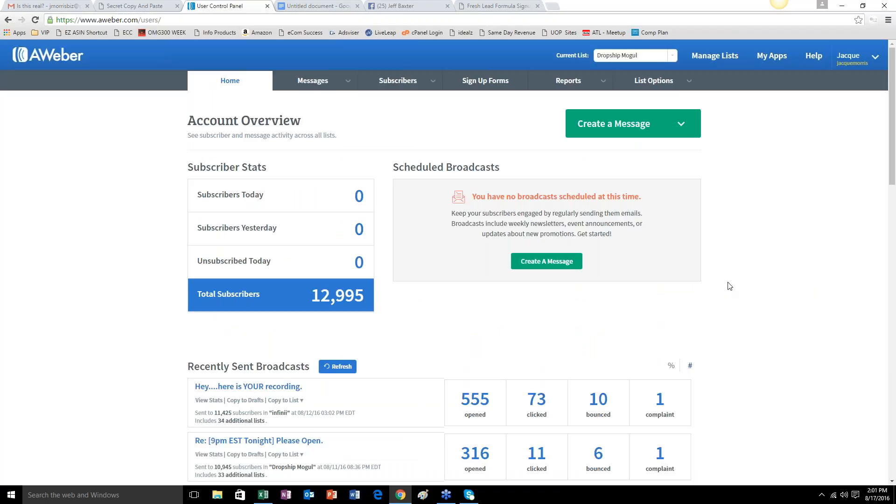
Create a Drag & Drop Email Builder message with the subject "Is ... going crazy?", naming the offer owner by first name.
{"action": "left_click", "coordinate": [689, 126]}
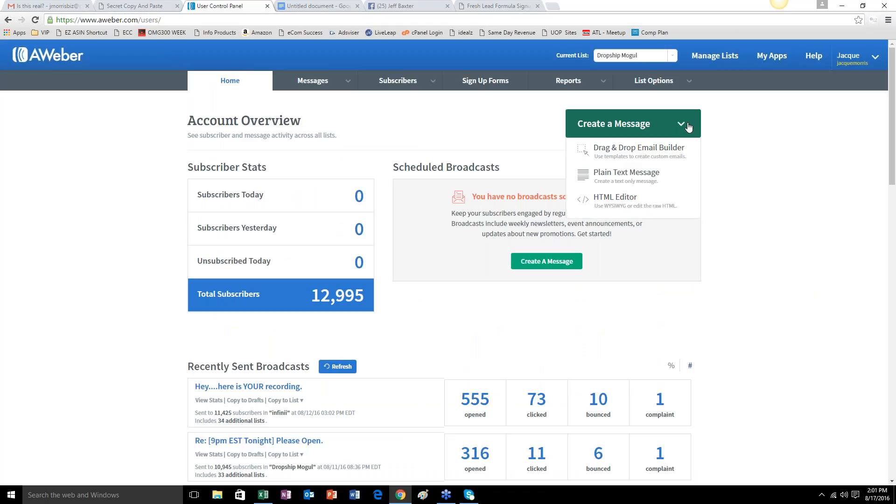
{"action": "left_click", "coordinate": [629, 150]}
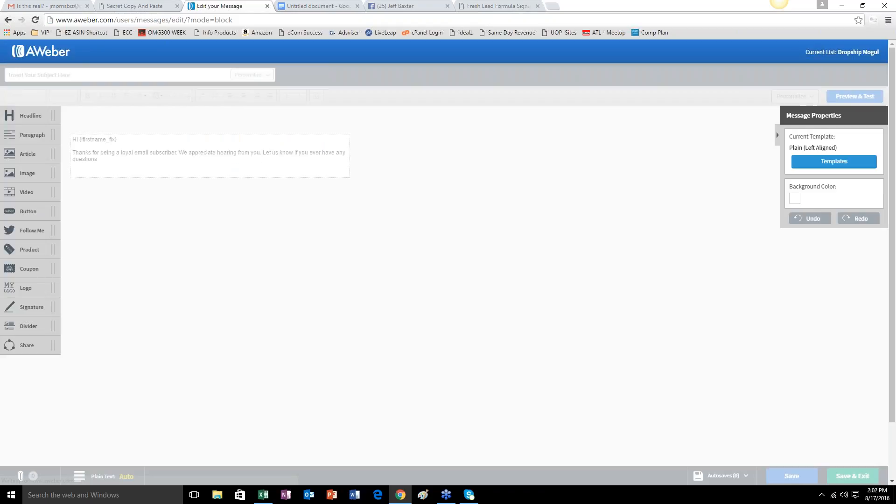
{"action": "left_click", "coordinate": [74, 78]}
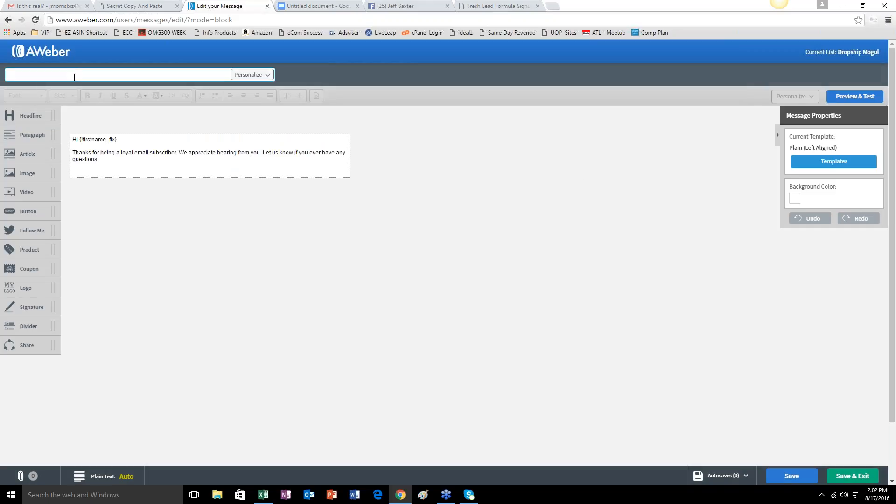
{"action": "type", "text": "Is Jeff going crazy?"}
Look at the opening of the Fresh Lead Formula sales page and return to the empty line in the message body.
{"action": "left_click", "coordinate": [136, 172]}
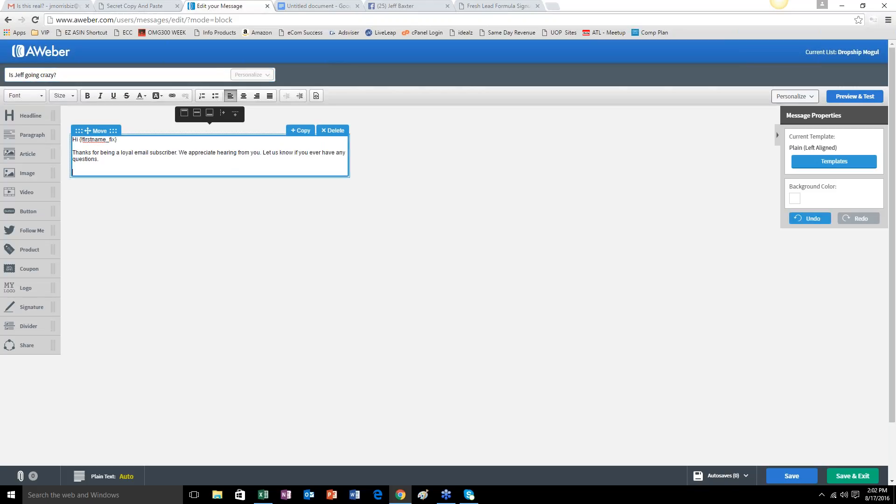
{"action": "left_click", "coordinate": [483, 7]}
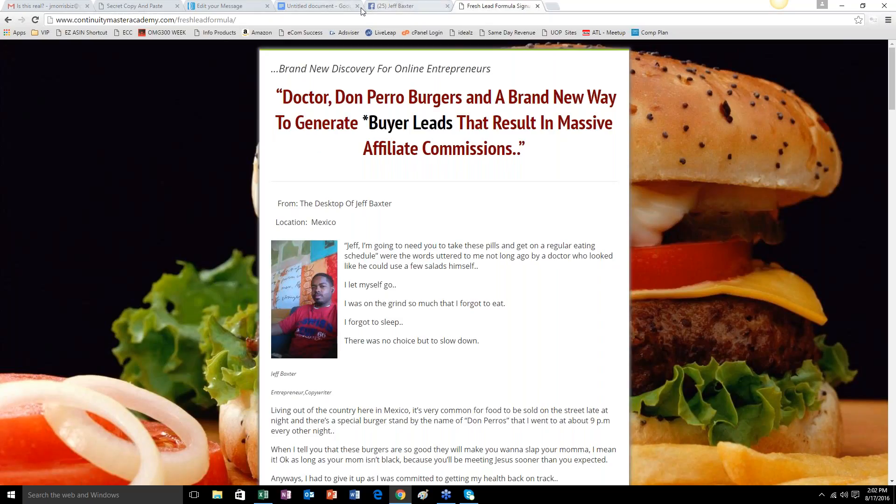
{"action": "left_click", "coordinate": [248, 6]}
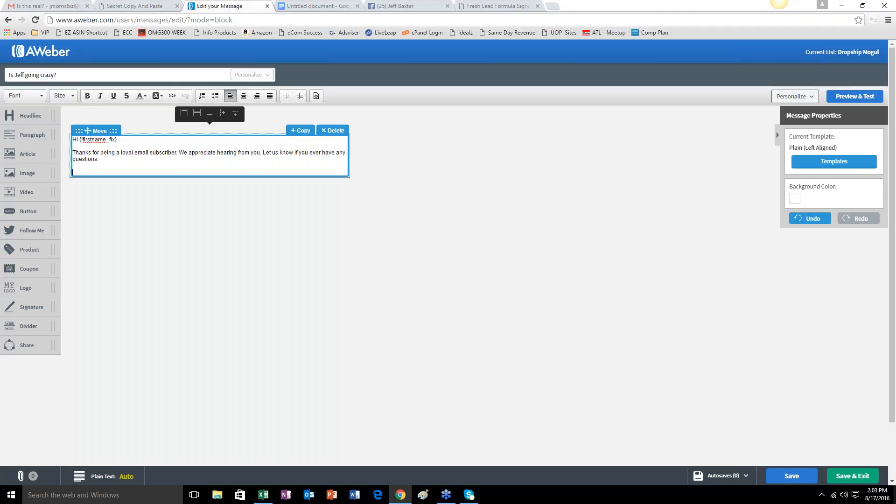
Write the opening "Hey my friend.....its", the sender's first name, and "here in Atlanta on this" below the default text.
{"action": "type", "text": "Hey "}
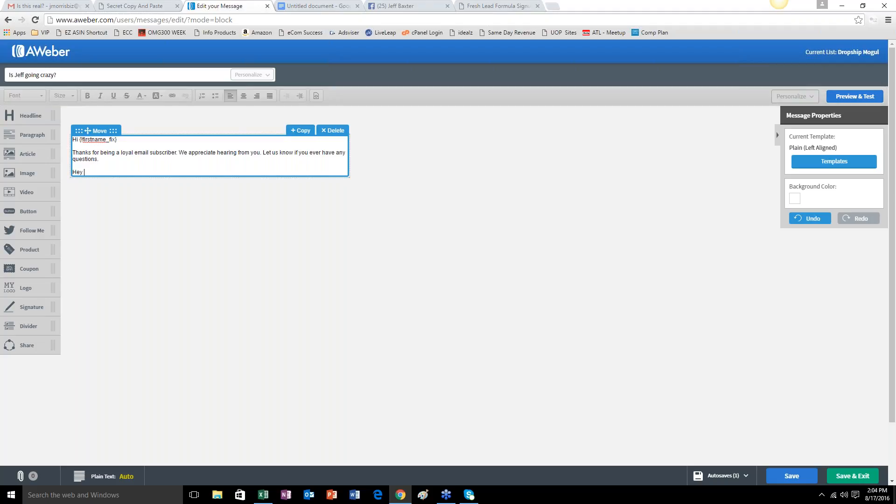
{"action": "type", "text": "my friend.....its Jacque here in Atlanta on th"}
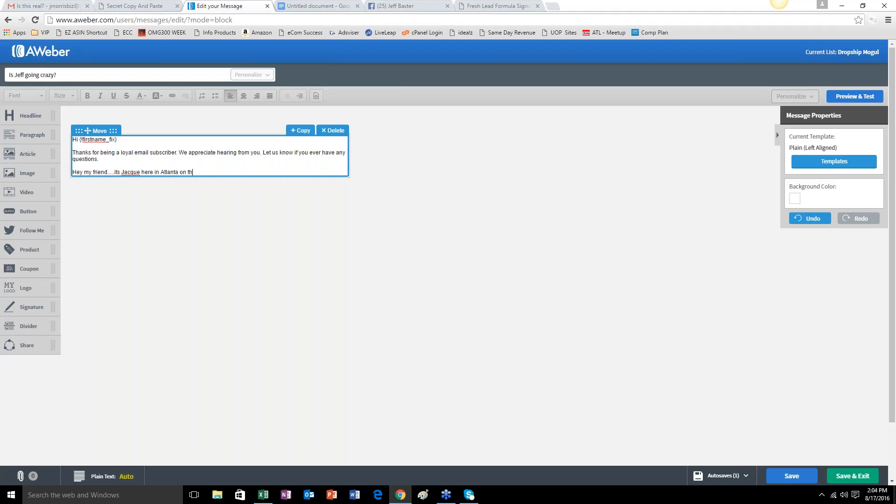
{"action": "type", "text": "is"}
Finish the opening on a new line with "beautiful Wednesday afternoon." and leave a blank line after it.
{"action": "key", "text": "Return"}
{"action": "type", "text": "beautiful"}
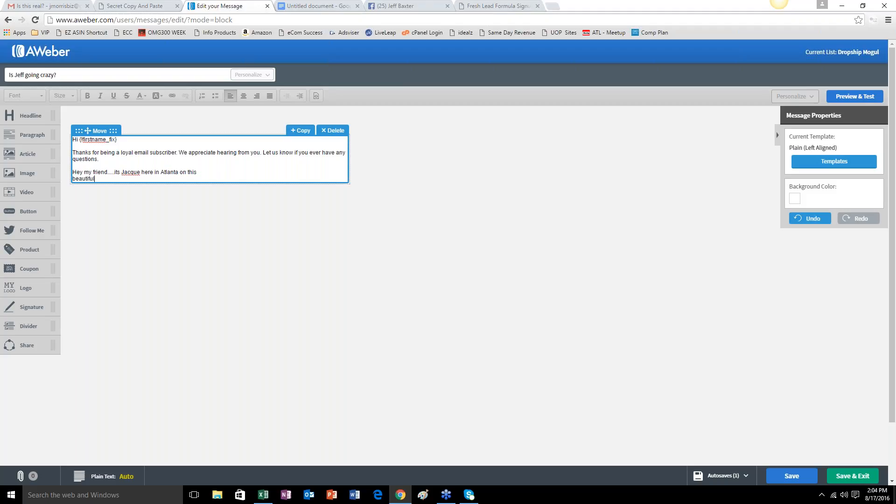
{"action": "type", "text": " Wednesday afternoon."}
{"action": "key", "text": "Return"}
{"action": "key", "text": "Return"}
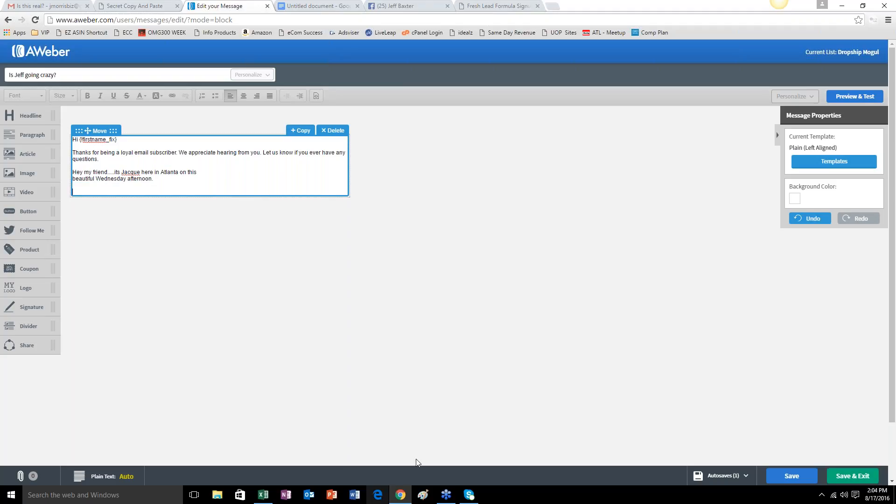
Delete the template's default greeting and thank-you text above the new opening.
{"action": "left_click_drag", "start_coordinate": [115, 162], "coordinate": [73, 139]}
{"action": "key", "text": "BackSpace"}
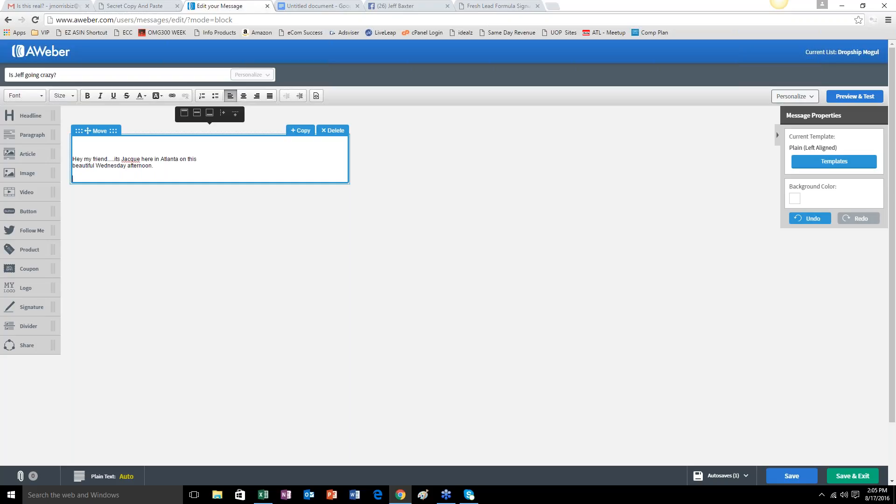
{"action": "mouse_move", "coordinate": [469, 495]}
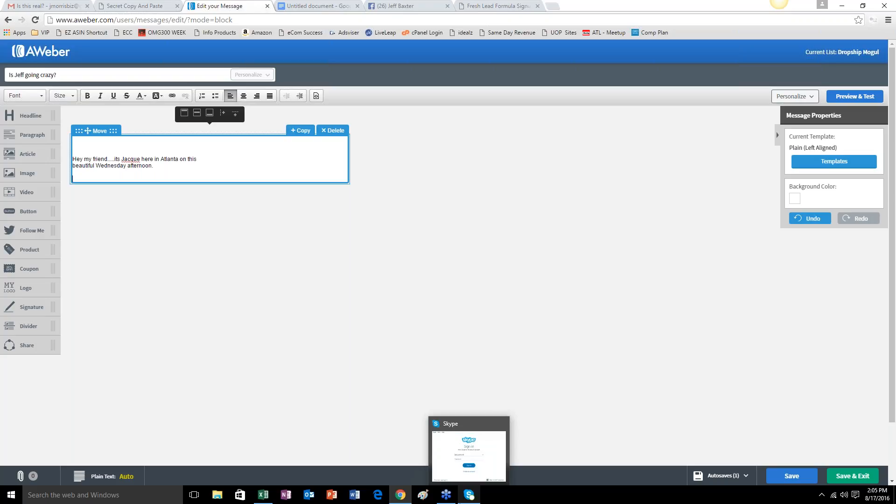
Begin the second paragraph with "I don't have a lot of time so I'll get right to the point and tell".
{"action": "type", "text": "I don't have a l"}
{"action": "type", "text": "ot of time so "}
{"action": "type", "text": "I'll get right to the "}
{"action": "type", "text": "pin"}
{"action": "type", "text": "oint and tellyou"}
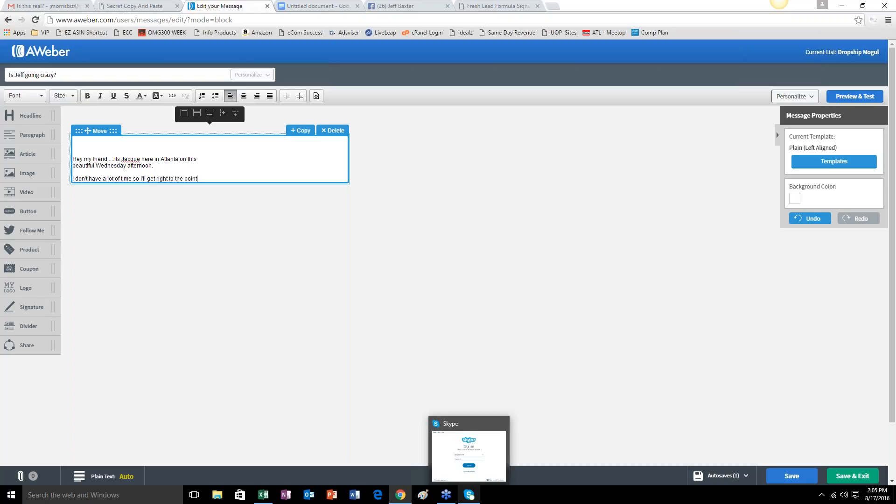
{"action": "key", "text": "BackSpace"}
{"action": "key", "text": "BackSpace"}
{"action": "key", "text": "BackSpace"}
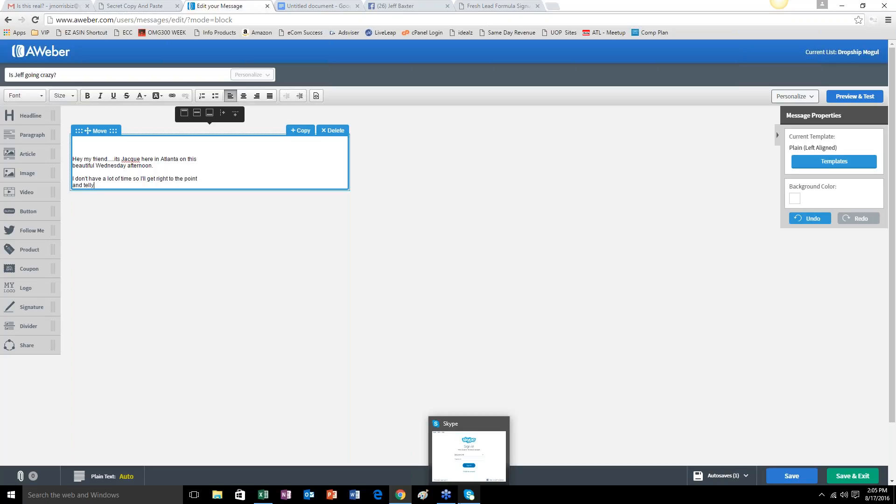
End the second paragraph with "you about my buddy" and the friend's first name, leaving room for a new paragraph.
{"action": "type", "text": "you about my buddy Jeff."}
{"action": "key", "text": "Return"}
{"action": "key", "text": "Return"}
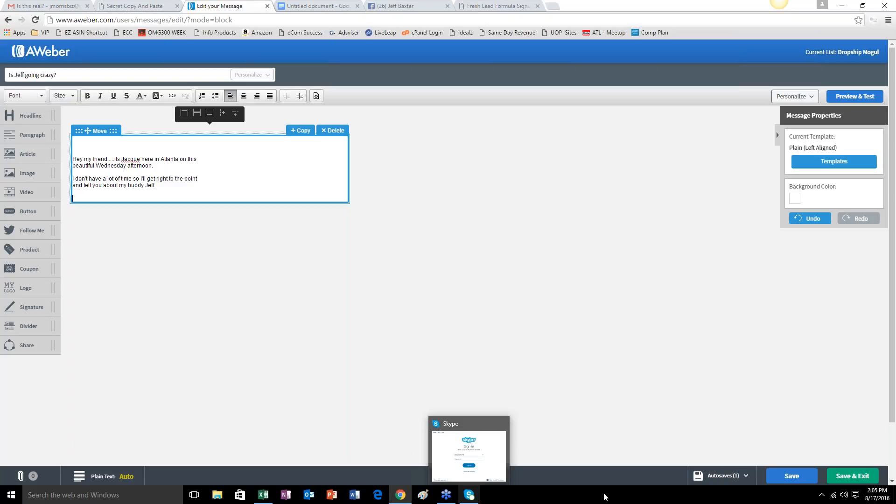
{"action": "left_click", "coordinate": [153, 192]}
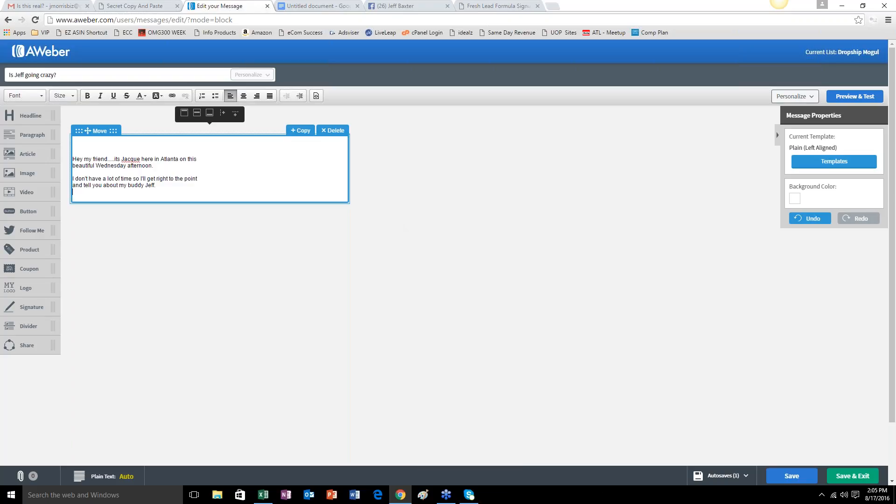
{"action": "key", "text": "Return"}
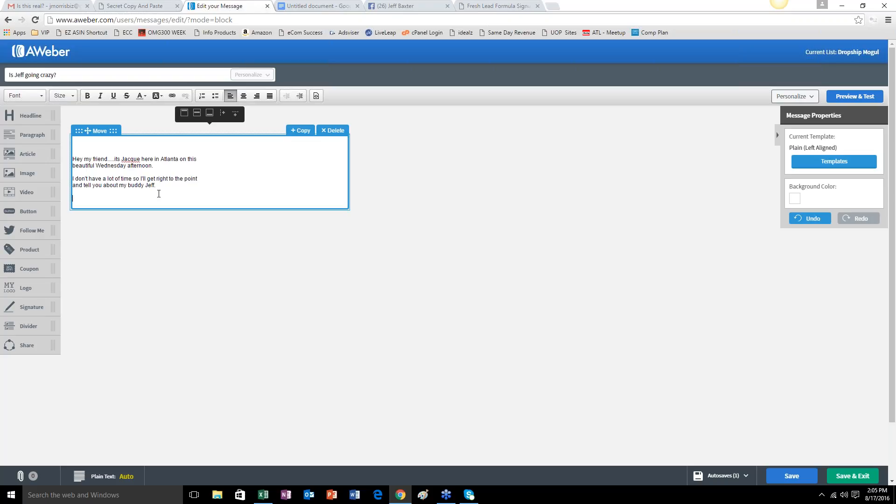
Begin the third paragraph with the friend's first name and "for some crazy reason just shared this insanely".
{"action": "type", "text": "Jeff for some crazy reason just shared this insanely"}
{"action": "key", "text": "Return"}
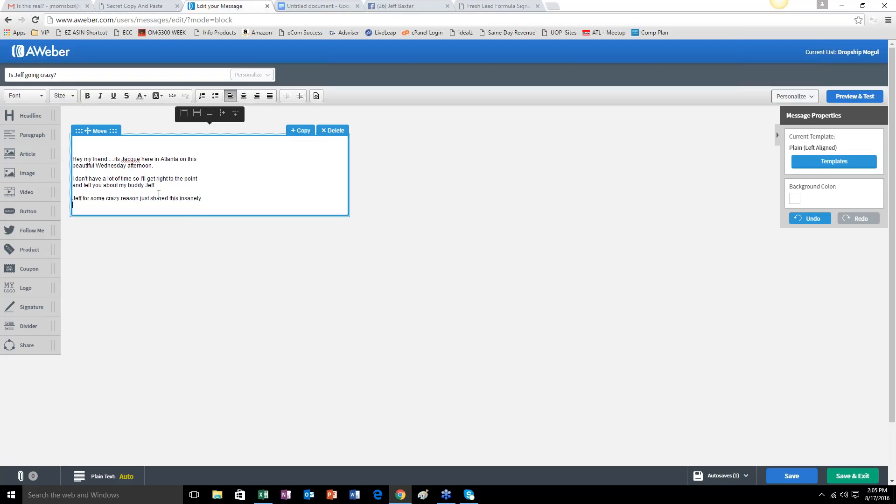
Continue the third paragraph on a new line with "valuable information with me".
{"action": "type", "text": "valuabel"}
{"action": "key", "text": "BackSpace"}
{"action": "key", "text": "BackSpace"}
{"action": "key", "text": "BackSpace"}
{"action": "key", "text": "BackSpace"}
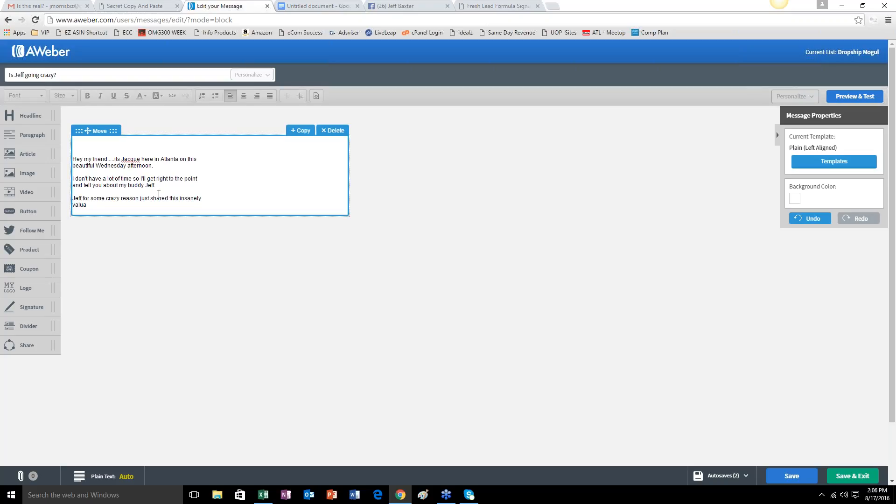
{"action": "type", "text": "bl"}
{"action": "type", "text": "e inform"}
{"action": "type", "text": "ation with me "}
{"action": "type", "text": "that I know will h"}
{"action": "type", "text": "lep"}
Extend the sentence with "that I know will help you".
{"action": "key", "text": "BackSpace"}
{"action": "key", "text": "BackSpace"}
{"action": "type", "text": "el"}
{"action": "key", "text": "BackSpace"}
{"action": "key", "text": "BackSpace"}
{"action": "key", "text": "BackSpace"}
{"action": "type", "text": "elp you "}
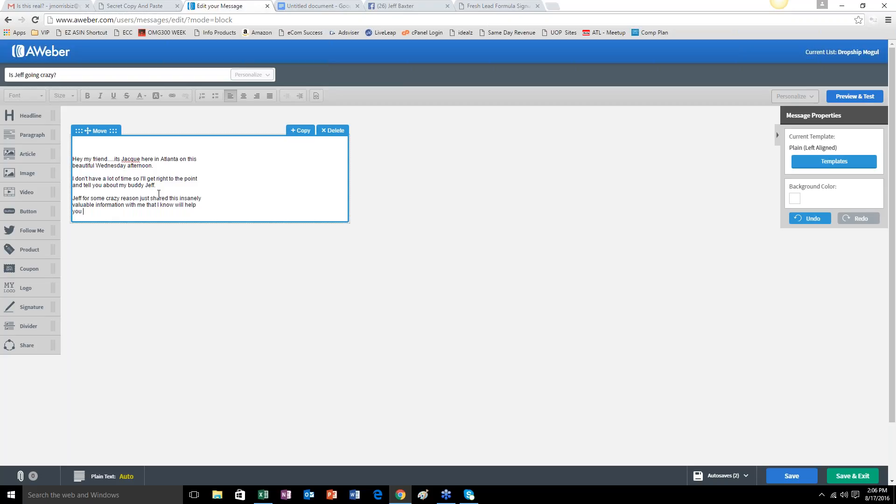
{"action": "type", "text": "in your buis"}
Complete the third paragraph with "in your business." and start a new paragraph.
{"action": "key", "text": "BackSpace"}
{"action": "key", "text": "BackSpace"}
{"action": "type", "text": "siness."}
{"action": "key", "text": "Return"}
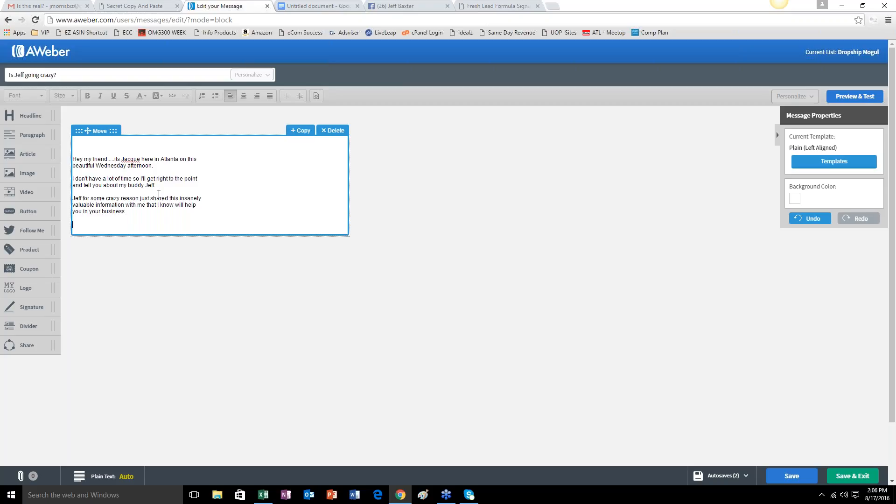
Add the one-line question "Why Crazy?" as its own paragraph.
{"action": "type", "text": "Why Crazy?"}
{"action": "key", "text": "Return"}
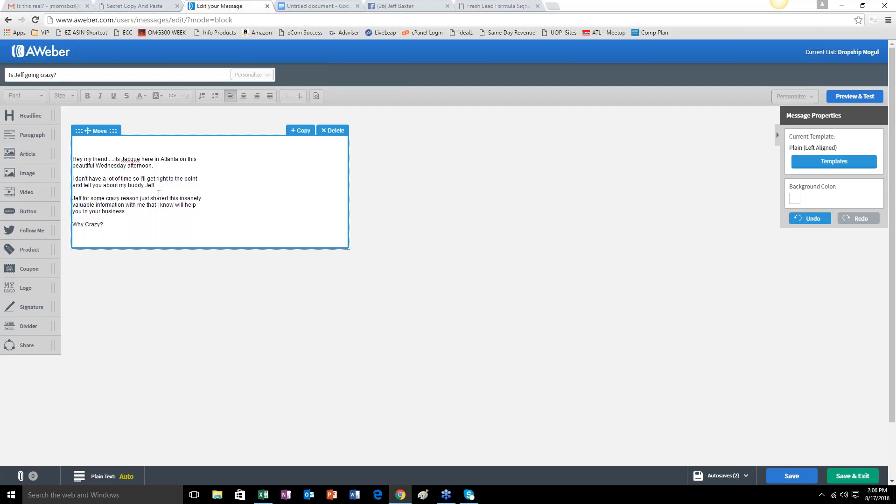
Begin the answer paragraph with "Believe it or not there is no way in the world I would have shared".
{"action": "type", "text": "Believe it or not there is no way in the world I would have "}
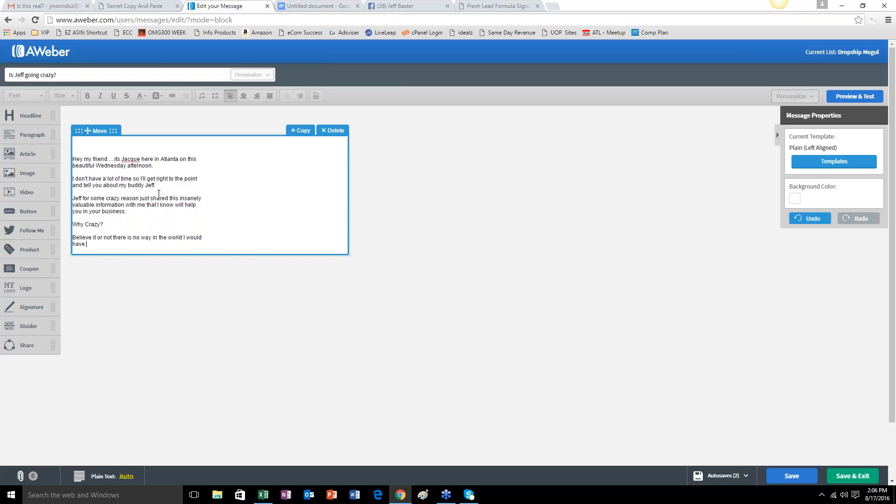
{"action": "type", "text": "shared this information for less than 10 bucks"}
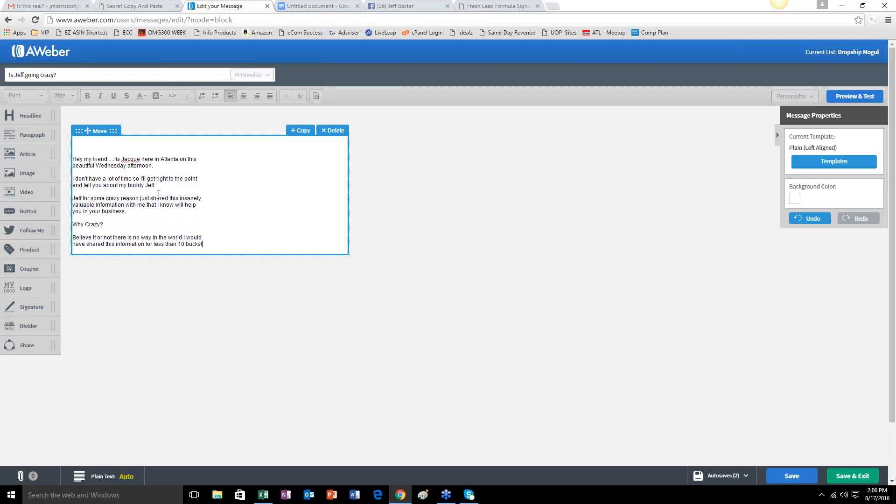
{"action": "type", "text": "!"}
Finish the answer with "this information for less than 10 bucks!" and leave a blank line after it.
{"action": "key", "text": "Return"}
{"action": "key", "text": "Return"}
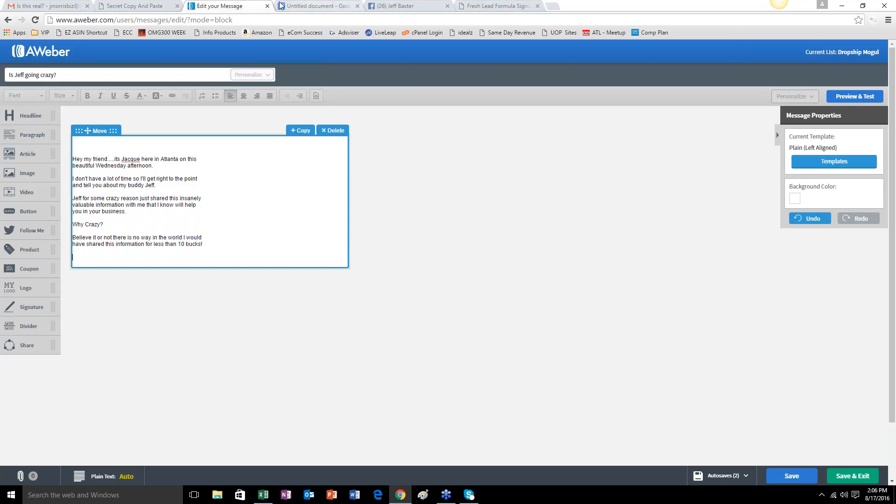
Review the Fresh Lead Formula sales page down to its price and order section, and return to the message.
{"action": "left_click", "coordinate": [479, 6]}
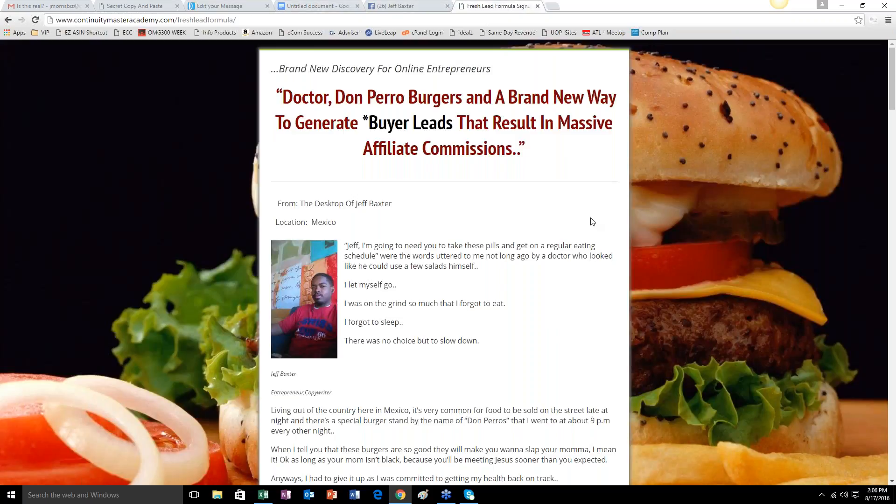
{"action": "scroll", "coordinate": [569, 239], "scroll_direction": "down", "scroll_amount": 15}
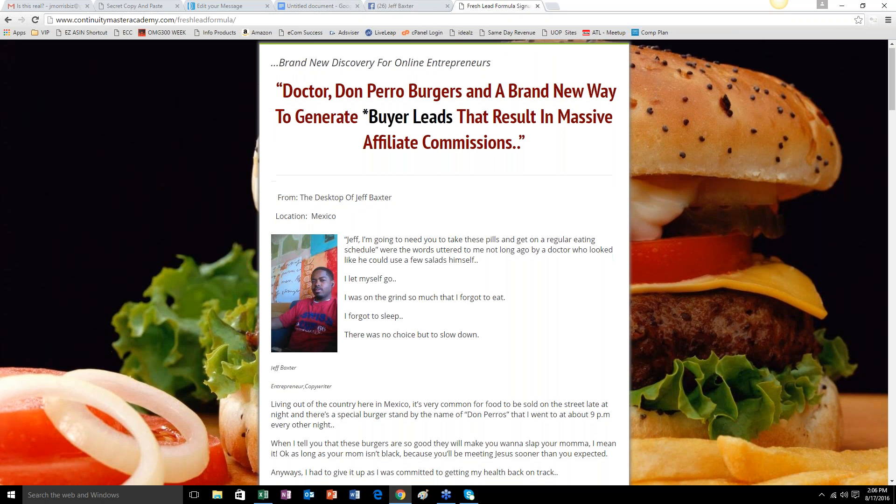
{"action": "scroll", "coordinate": [559, 251], "scroll_direction": "down", "scroll_amount": 20}
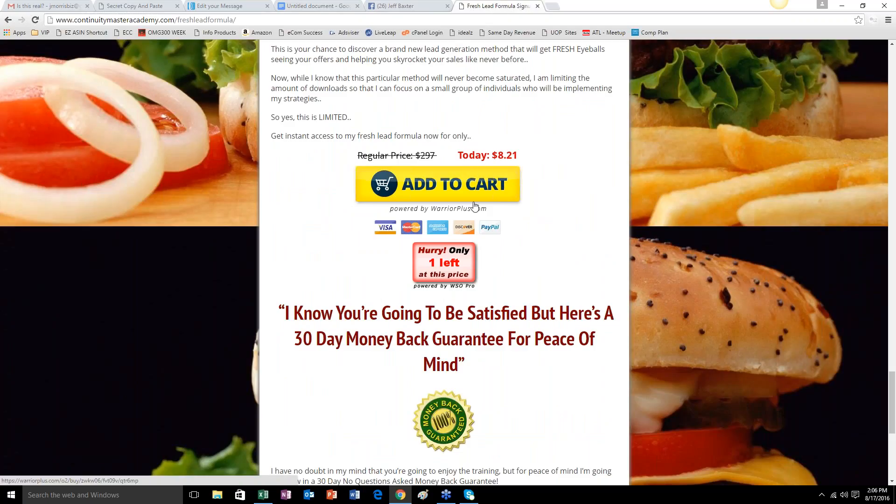
{"action": "scroll", "coordinate": [475, 206], "scroll_direction": "up", "scroll_amount": 5}
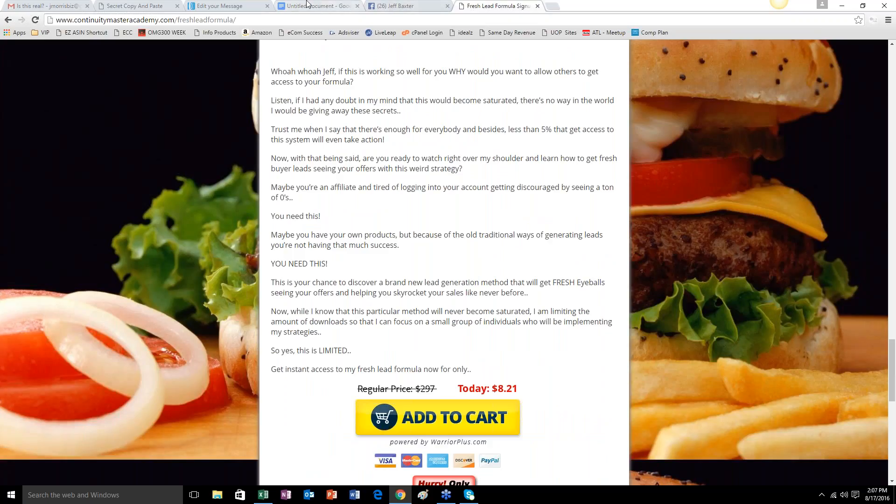
{"action": "left_click", "coordinate": [219, 5]}
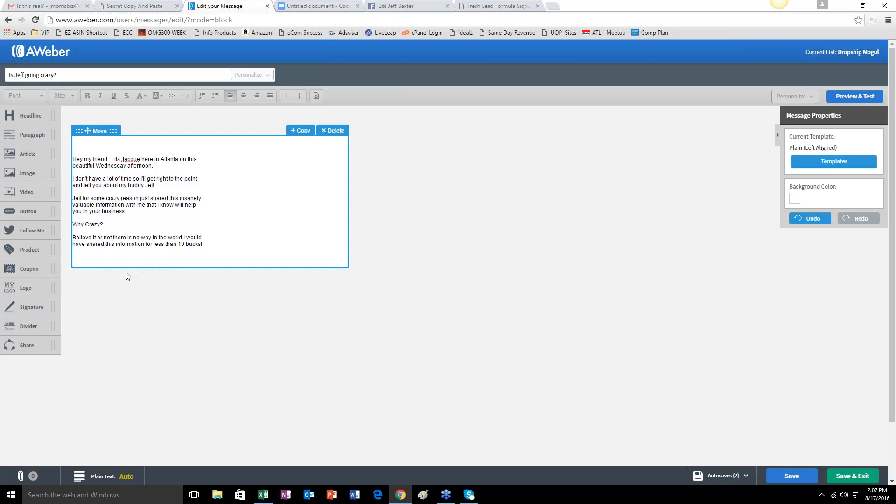
Add the one-line question "What Information?" as its own paragraph.
{"action": "type", "text": "What Information?"}
{"action": "key", "text": "Return"}
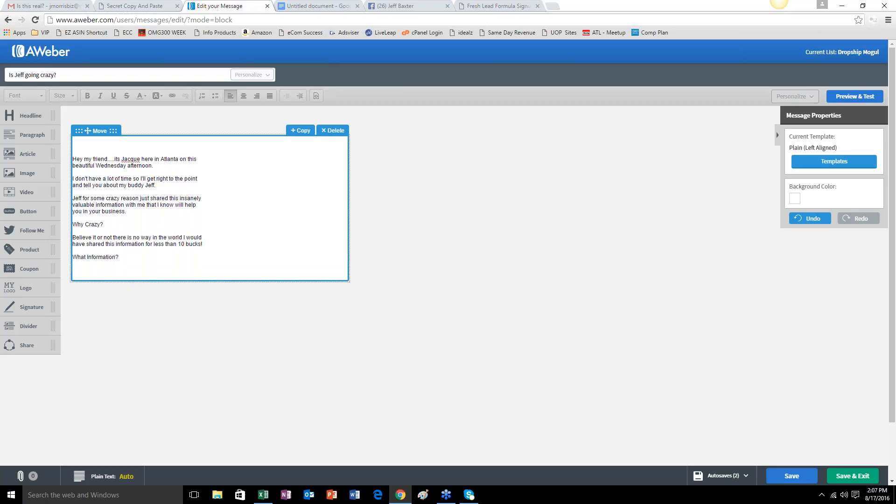
Begin the answer paragraph with "We all know as business owners that leads are the life blood of your business,".
{"action": "type", "text": "We all know as business owners that leasds ar"}
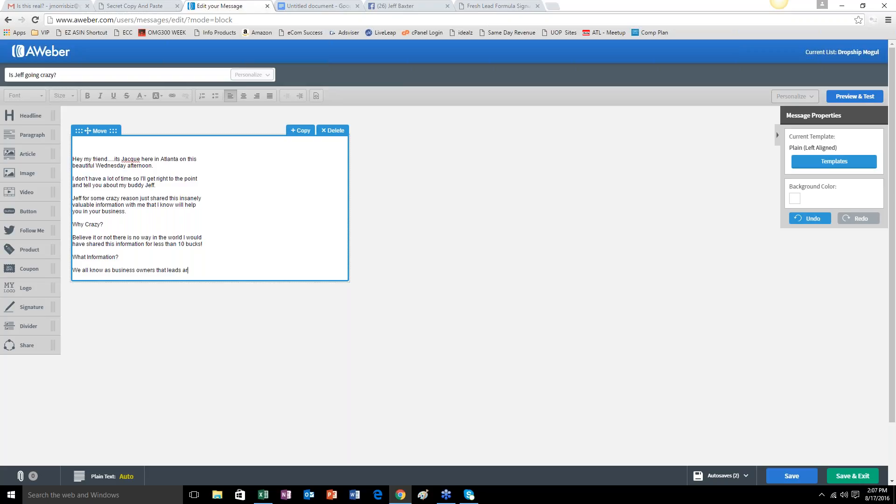
{"action": "type", "text": "e the life bloo"}
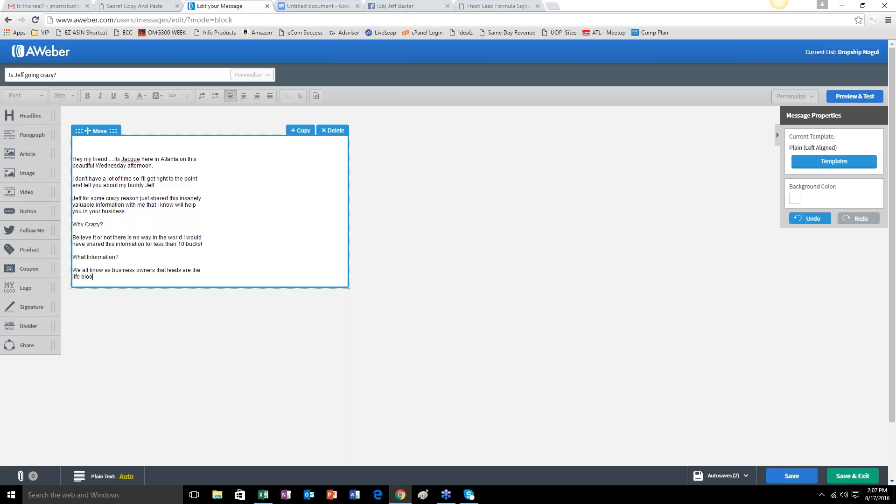
{"action": "type", "text": "d of your business, withou t"}
Finish the answer with "without leads you or I have NO business." and leave a blank line after it.
{"action": "key", "text": "BackSpace"}
{"action": "type", "text": "t leads you or I have "}
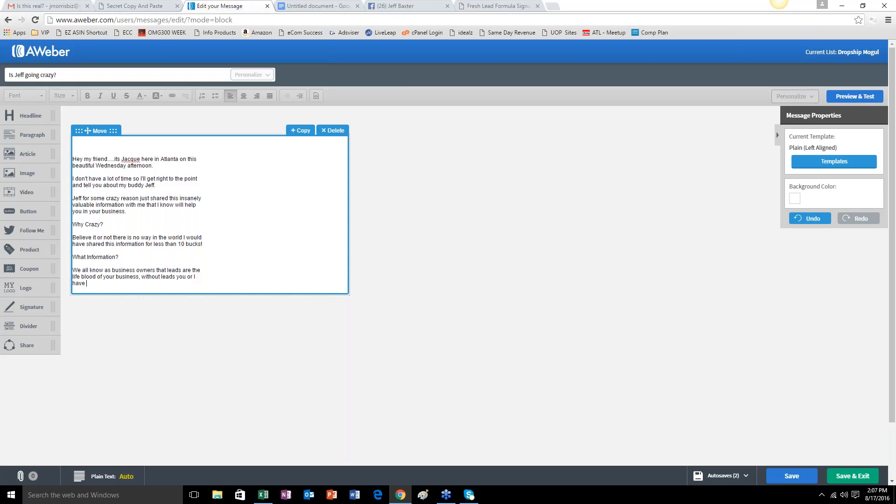
{"action": "type", "text": "nNO business."}
{"action": "key", "text": "Return"}
{"action": "key", "text": "Return"}
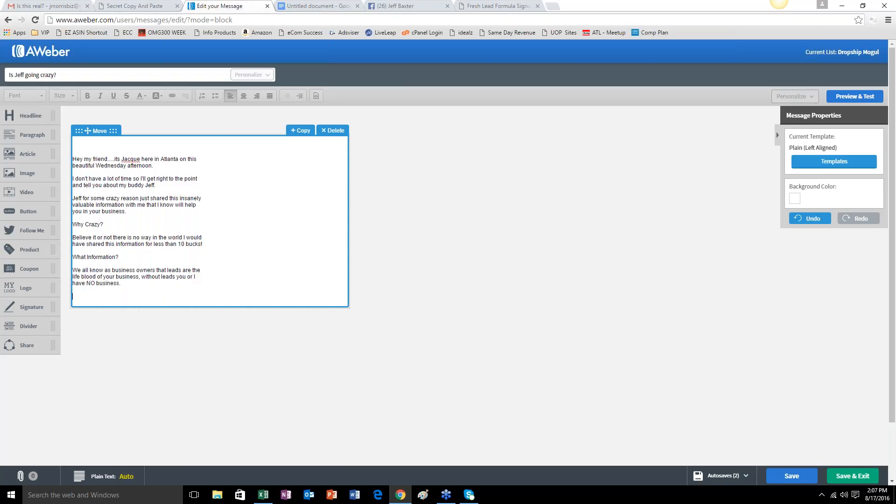
Begin a paragraph with the friend's first name followed by "is literally teaching individuals hot to generate".
{"action": "type", "text": "Je"}
{"action": "type", "text": "ff is literally teach"}
{"action": "type", "text": "ing "}
{"action": "type", "text": "invidual"}
{"action": "type", "text": " how"}
{"action": "key", "text": "BackSpace"}
{"action": "key", "text": "BackSpace"}
{"action": "key", "text": "BackSpace"}
{"action": "key", "text": "BackSpace"}
{"action": "key", "text": "BackSpace"}
{"action": "key", "text": "BackSpace"}
{"action": "key", "text": "BackSpace"}
{"action": "key", "text": "BackSpace"}
{"action": "key", "text": "BackSpace"}
{"action": "key", "text": "BackSpace"}
{"action": "key", "text": "BackSpace"}
{"action": "type", "text": "divu"}
{"action": "key", "text": "BackSpace"}
{"action": "key", "text": "BackSpace"}
{"action": "type", "text": "vidual"}
{"action": "key", "text": "BackSpace"}
{"action": "key", "text": "BackSpace"}
{"action": "type", "text": "als hot to generate"}
Continue on a new line with "FRESH Buyer leads for their business daily." and leave a blank line after it.
{"action": "key", "text": "Return"}
{"action": "type", "text": "F"}
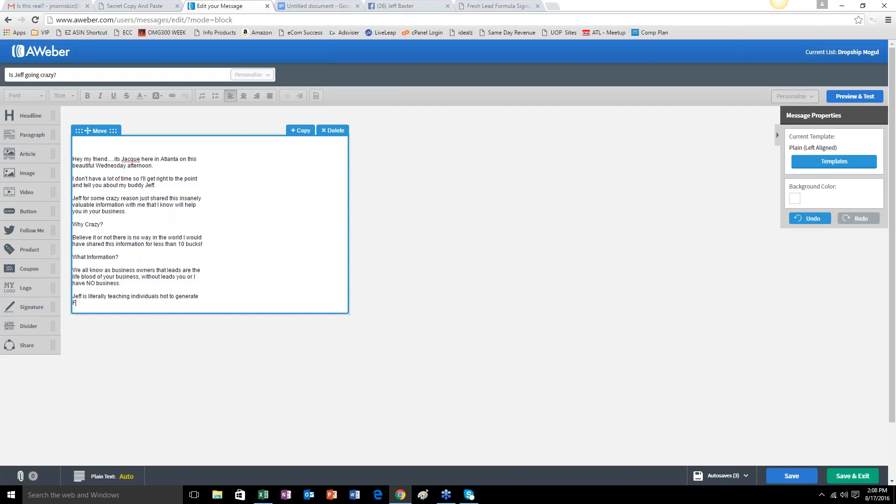
{"action": "type", "text": "RESH Buyer leads for their business daily."}
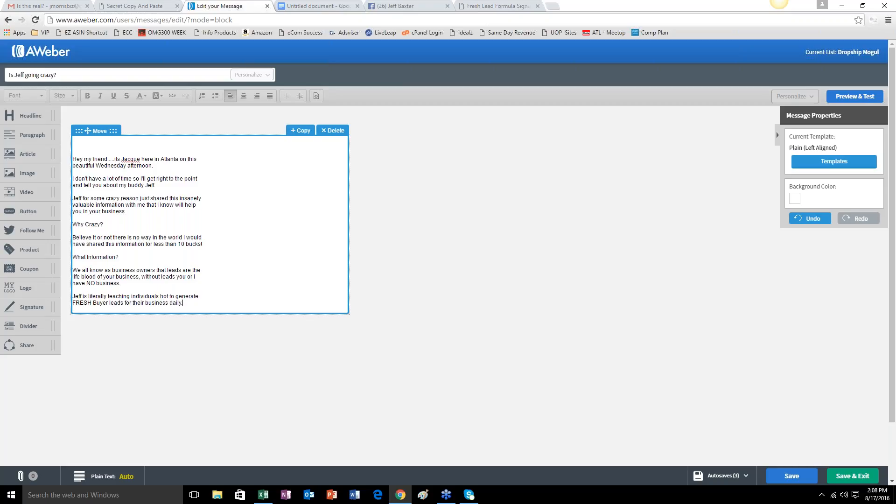
{"action": "key", "text": "Return"}
{"action": "key", "text": "Return"}
{"action": "type", "text": "Want to"}
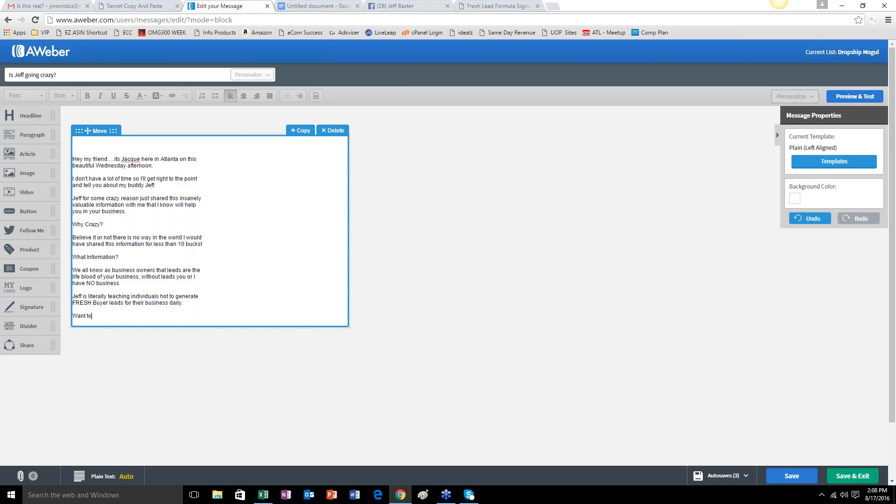
{"action": "type", "text": " learn more"}
{"action": "key", "text": "BackSpace"}
{"action": "key", "text": "BackSpace"}
{"action": "key", "text": "BackSpace"}
{"action": "key", "text": "BackSpace"}
{"action": "key", "text": "BackSpace"}
{"action": "key", "text": "BackSpace"}
{"action": "key", "text": "BackSpace"}
{"action": "key", "text": "BackSpace"}
{"action": "key", "text": "BackSpace"}
{"action": "key", "text": "BackSpace"}
Add a call-to-action line inviting readers to take a look at the friend's "secret sauce right here.".
{"action": "key", "text": "BackSpace"}
{"action": "key", "text": "BackSpace"}
{"action": "key", "text": "BackSpace"}
{"action": "key", "text": "BackSpace"}
{"action": "key", "text": "BackSpace"}
{"action": "key", "text": "BackSpace"}
{"action": "type", "text": "Take a look at Jeff's Se"}
{"action": "key", "text": "BackSpace"}
{"action": "key", "text": "BackSpace"}
{"action": "type", "text": "secret sauce right here."}
{"action": "key", "text": "Return"}
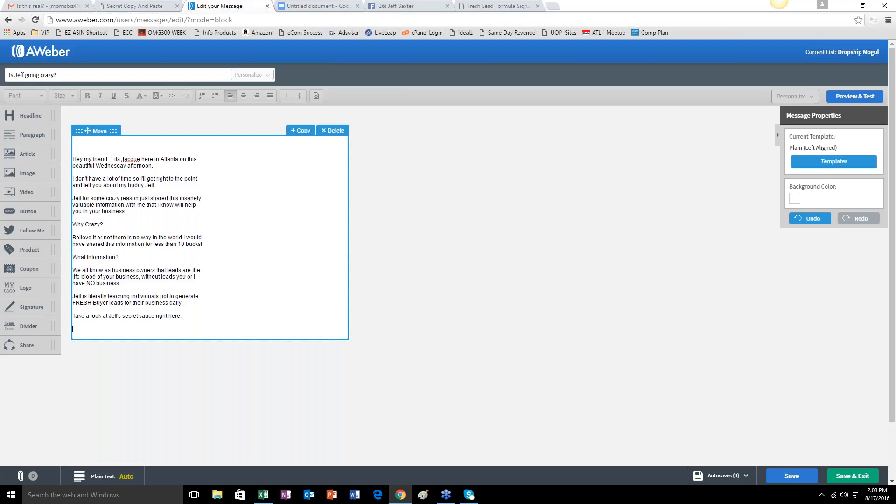
Begin a paragraph with "Don't get too hungry", checking the Fresh Lead Formula sales page before returning to the message.
{"action": "type", "text": "Don't get too hungry"}
{"action": "left_click", "coordinate": [479, 8]}
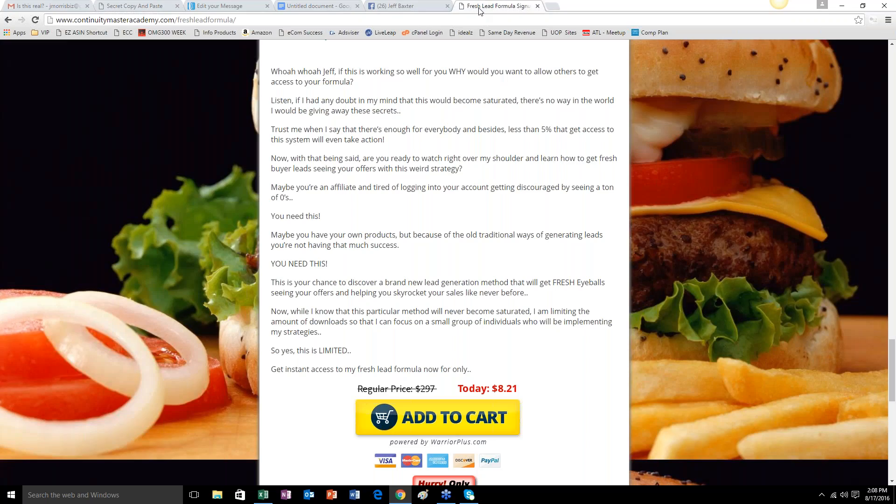
{"action": "scroll", "coordinate": [380, 260], "scroll_direction": "up", "scroll_amount": 7}
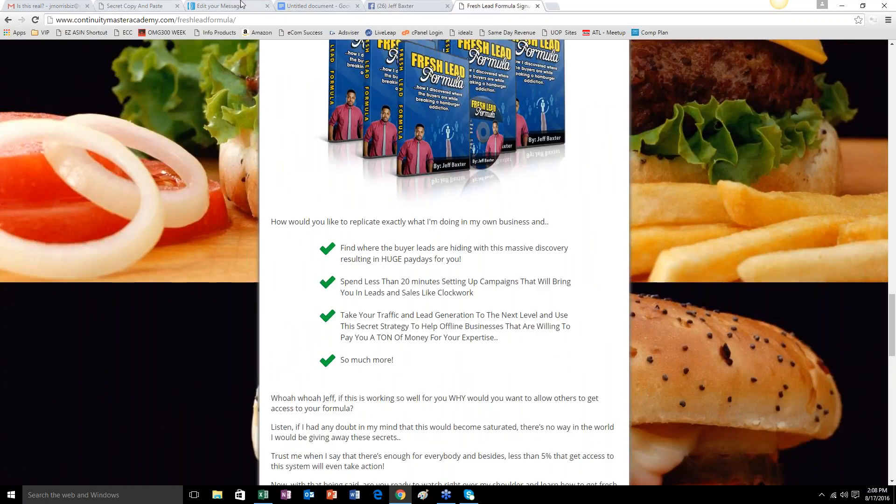
{"action": "left_click", "coordinate": [158, 5]}
{"action": "left_click", "coordinate": [219, 5]}
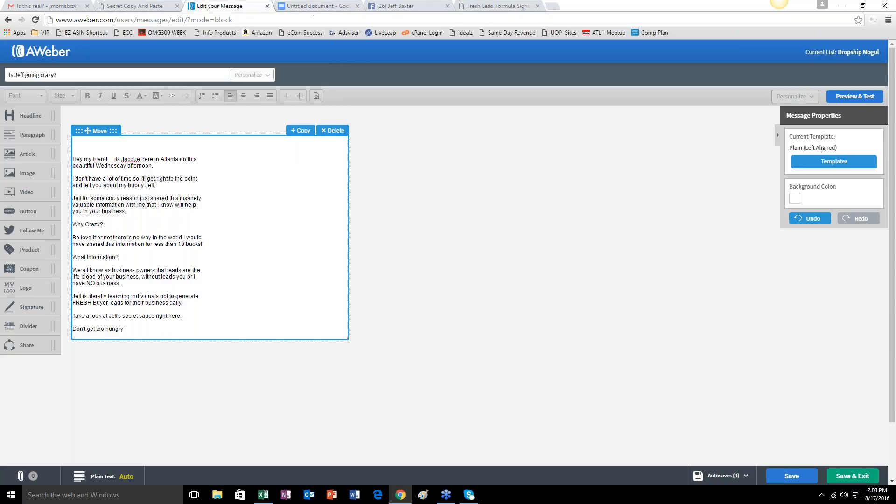
Complete the hungry sentence with "when you see the huge cheese burger and fries.".
{"action": "type", "text": "when you see the huge cheese burger a"}
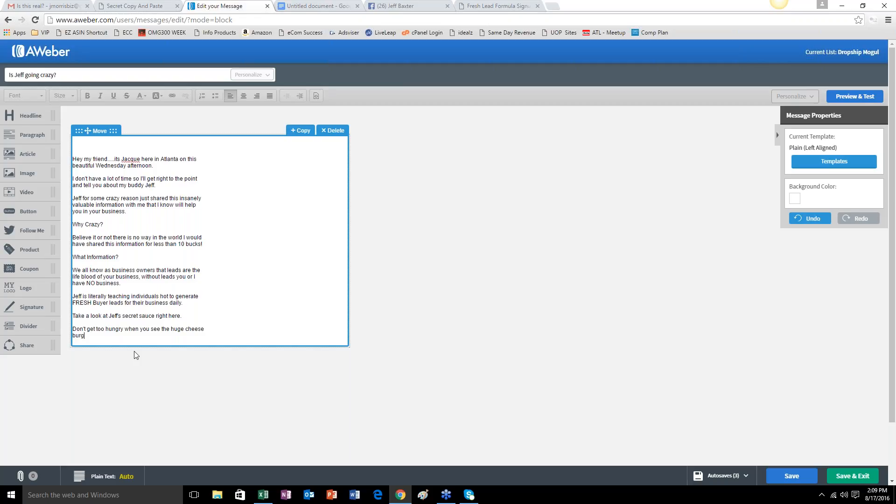
{"action": "type", "text": "nd fries."}
Review the sales page's burger imagery, headline and opening story, and return to the message.
{"action": "left_click", "coordinate": [482, 7]}
{"action": "scroll", "coordinate": [223, 272], "scroll_direction": "up", "scroll_amount": 15}
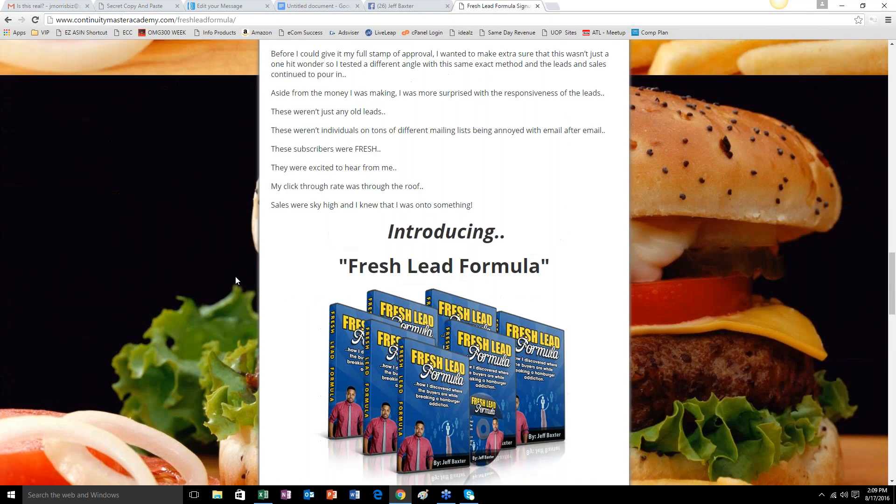
{"action": "scroll", "coordinate": [804, 316], "scroll_direction": "up", "scroll_amount": 15}
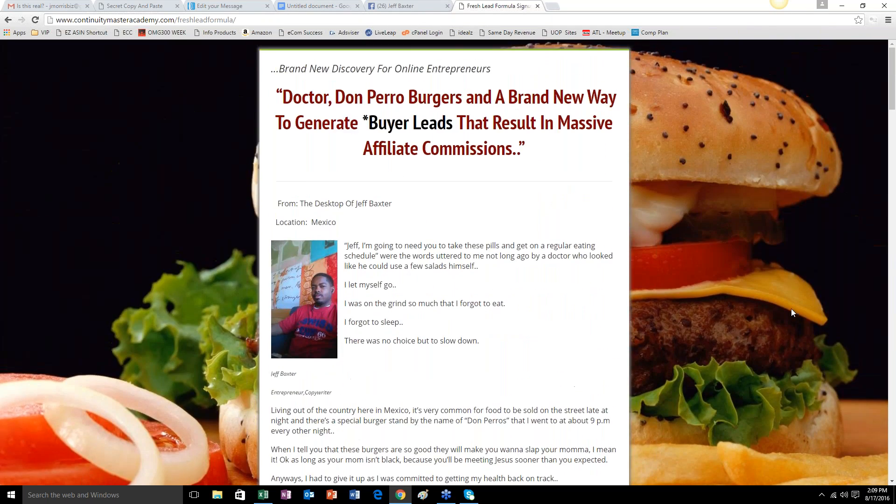
{"action": "scroll", "coordinate": [791, 309], "scroll_direction": "down", "scroll_amount": 5}
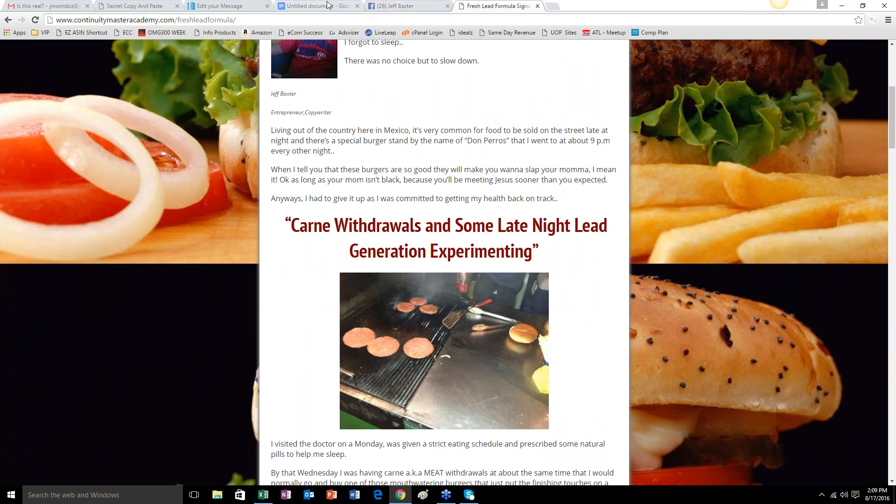
{"action": "left_click", "coordinate": [229, 7]}
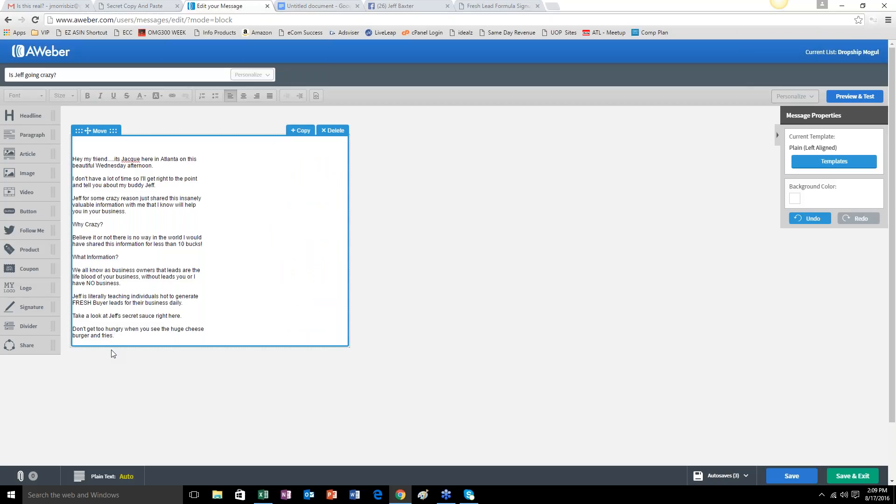
Leave a blank line after the burger paragraph and open a new line above "Why Crazy?".
{"action": "key", "text": "Return"}
{"action": "key", "text": "Return"}
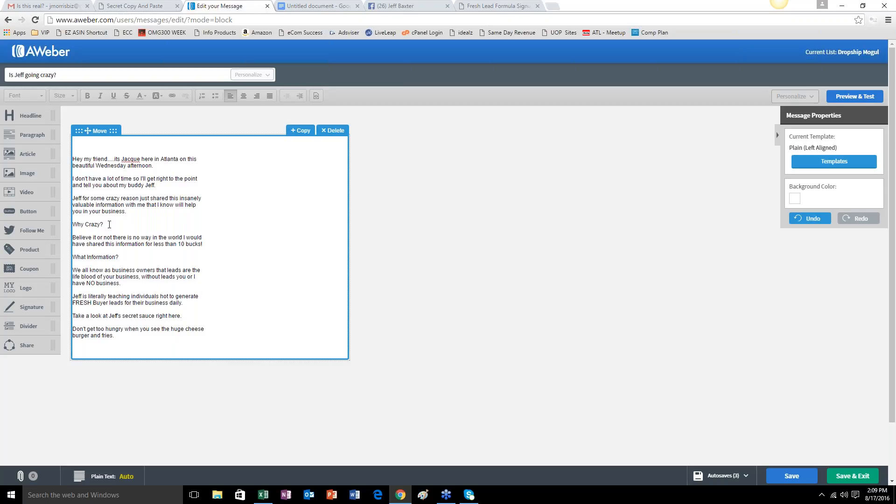
{"action": "left_click", "coordinate": [73, 224]}
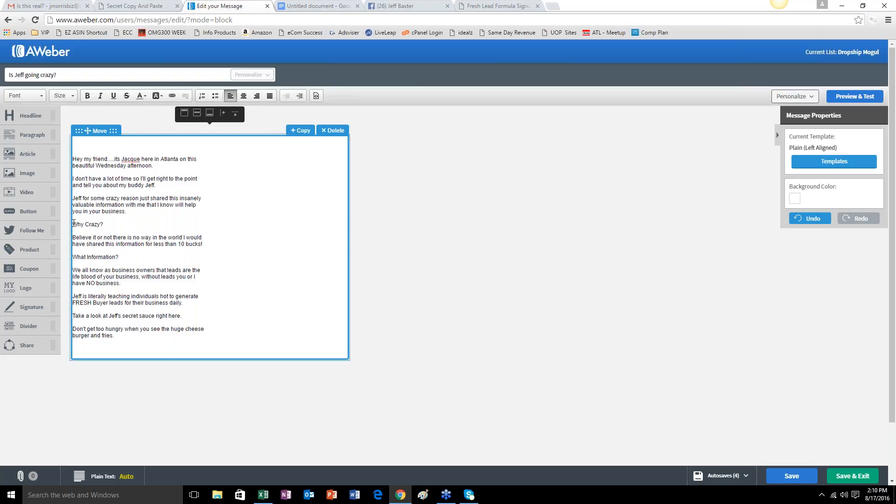
{"action": "key", "text": "Return"}
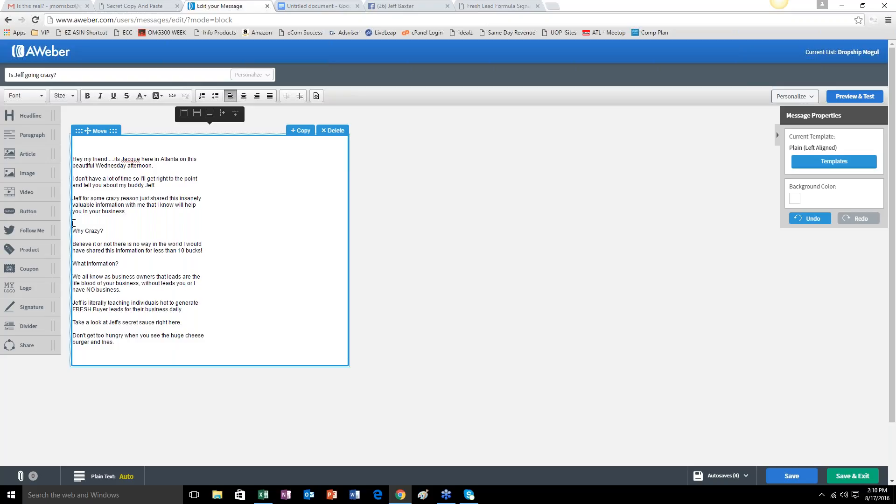
{"action": "type", "text": "Here is the crazy information"}
{"action": "key", "text": "BackSpace"}
{"action": "key", "text": "BackSpace"}
{"action": "key", "text": "BackSpace"}
{"action": "key", "text": "BackSpace"}
{"action": "key", "text": "BackSpace"}
{"action": "key", "text": "BackSpace"}
{"action": "key", "text": "BackSpace"}
{"action": "key", "text": "BackSpace"}
{"action": "key", "text": "BackSpace"}
{"action": "key", "text": "BackSpace"}
{"action": "key", "text": "BackSpace"}
{"action": "key", "text": "BackSpace"}
{"action": "key", "text": "BackSpace"}
{"action": "key", "text": "BackSpace"}
{"action": "key", "text": "BackSpace"}
{"action": "key", "text": "BackSpace"}
{"action": "key", "text": "BackSpace"}
{"action": "key", "text": "BackSpace"}
{"action": "key", "text": "BackSpace"}
{"action": "key", "text": "BackSpace"}
Above "Why Crazy?", add a line inviting readers to "Read all about" the friend's "insanity right here.".
{"action": "type", "text": "Read all about Jeff's insanity r"}
{"action": "type", "text": "here."}
{"action": "key", "text": "Return"}
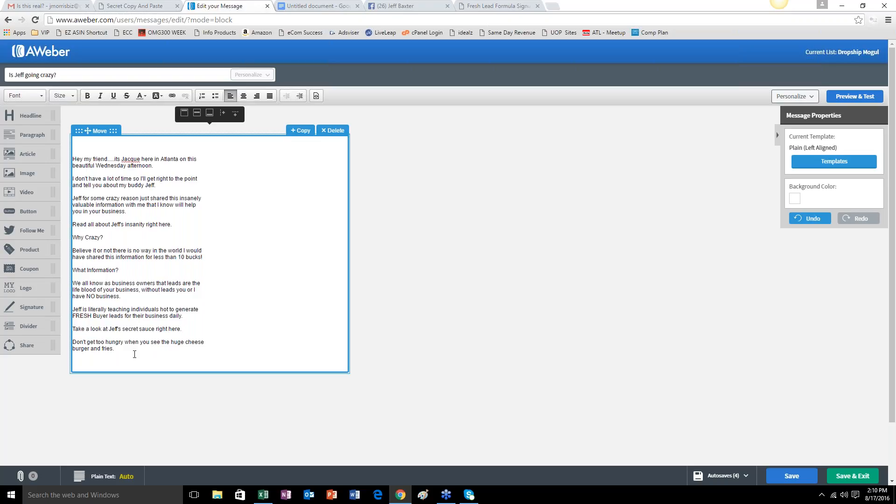
Start a closing paragraph below the burger sentence with "Time to for me to head out".
{"action": "key", "text": "Return"}
{"action": "key", "text": "Return"}
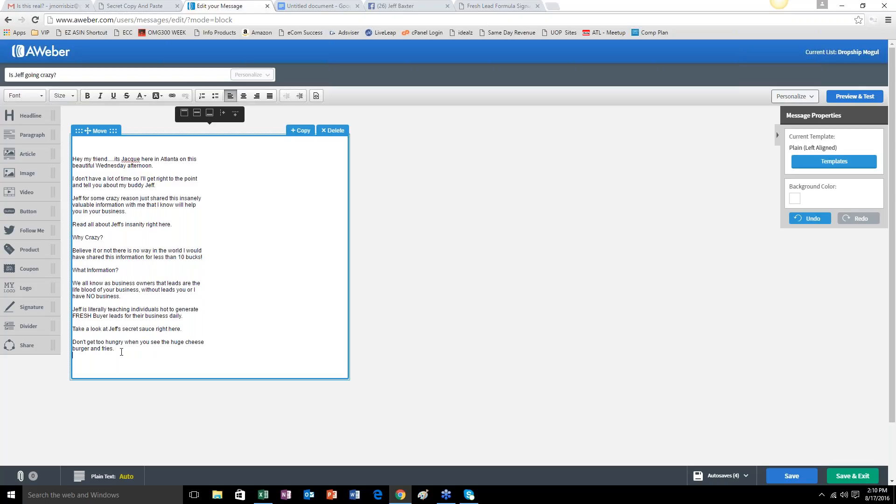
{"action": "type", "text": "Time to "}
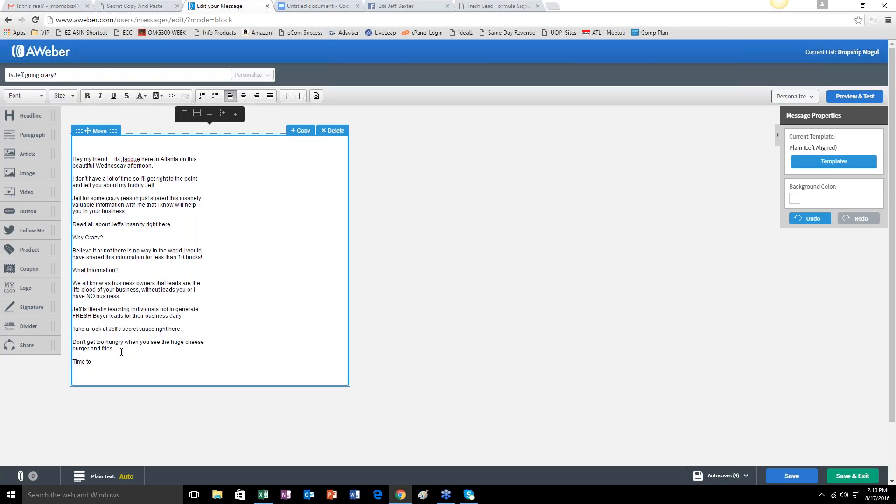
{"action": "type", "text": "for me to head "}
{"action": "type", "text": "hou"}
{"action": "key", "text": "BackSpace"}
{"action": "key", "text": "BackSpace"}
{"action": "type", "text": "out, I may jsut"}
Finish the closing sentence with ", I may just stop at McD's.".
{"action": "key", "text": "BackSpace"}
{"action": "key", "text": "BackSpace"}
{"action": "key", "text": "BackSpace"}
{"action": "type", "text": "ust stop at McD's."}
Sign off with the sender's full name and the title "International Entrepreneur", leaving blank space below.
{"action": "key", "text": "Return"}
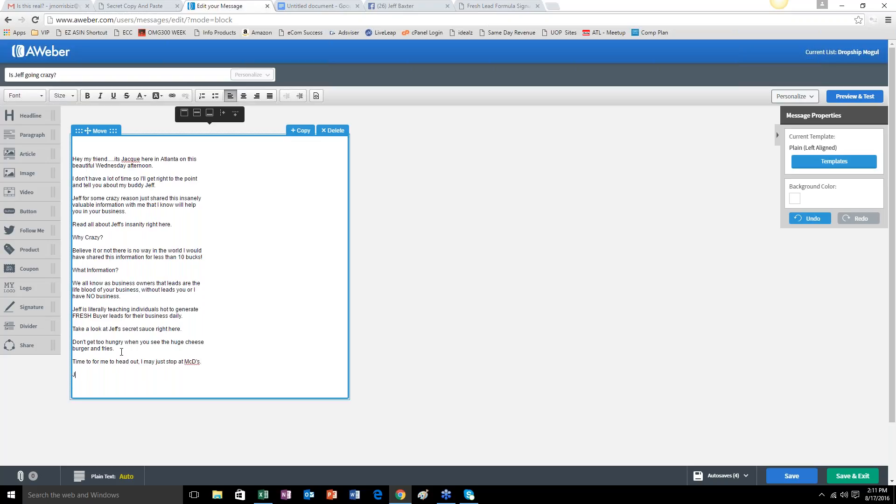
{"action": "key", "text": "Return"}
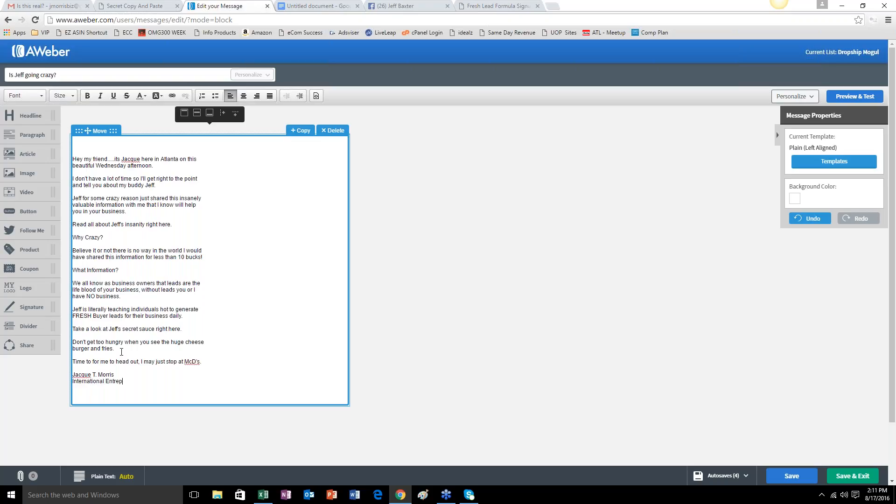
{"action": "key", "text": "Return"}
{"action": "key", "text": "Return"}
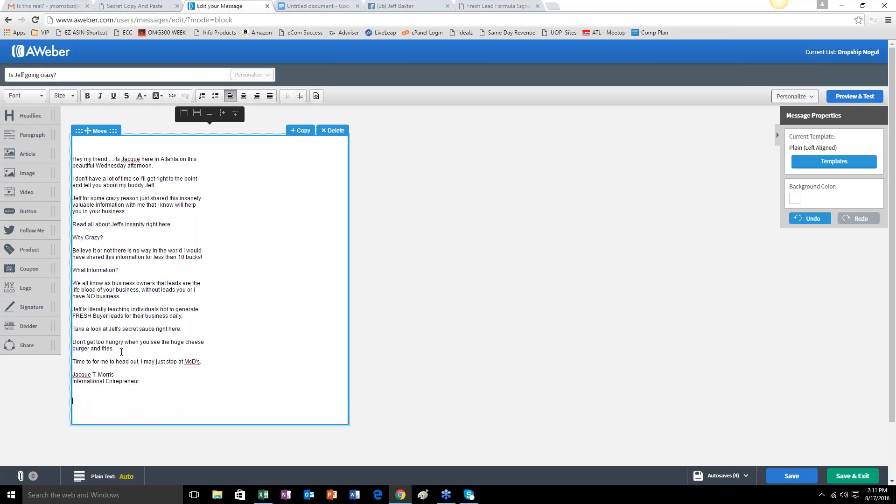
Add a "p.s." line asking whether readers would do what the friend "just did right here.".
{"action": "type", "text": "p.s..   Would you do what Jeff just did right here."}
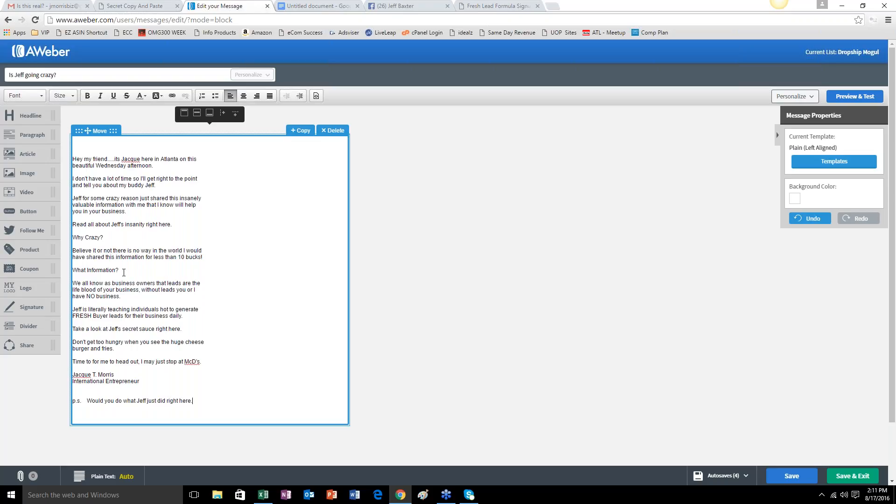
Set the whole message to font size 15 and bold the sender's name in the sign-off.
{"action": "left_click", "coordinate": [84, 150]}
{"action": "key", "text": "ctrl+a"}
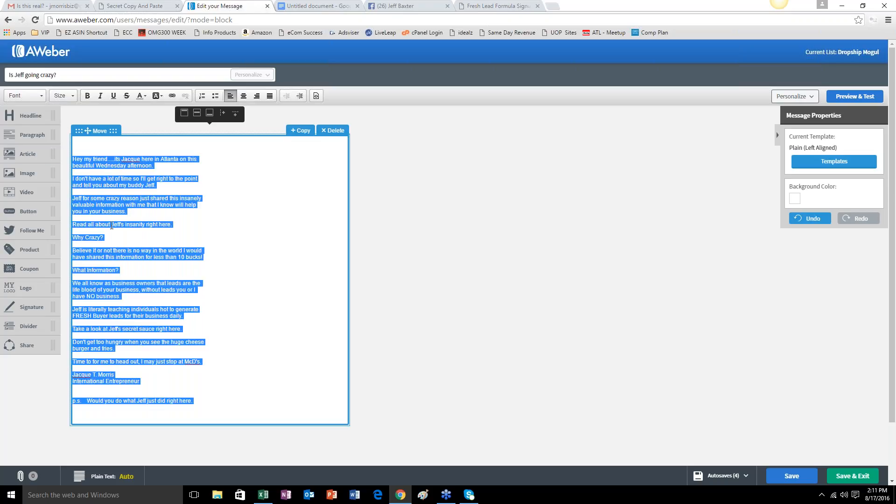
{"action": "left_click", "coordinate": [70, 96]}
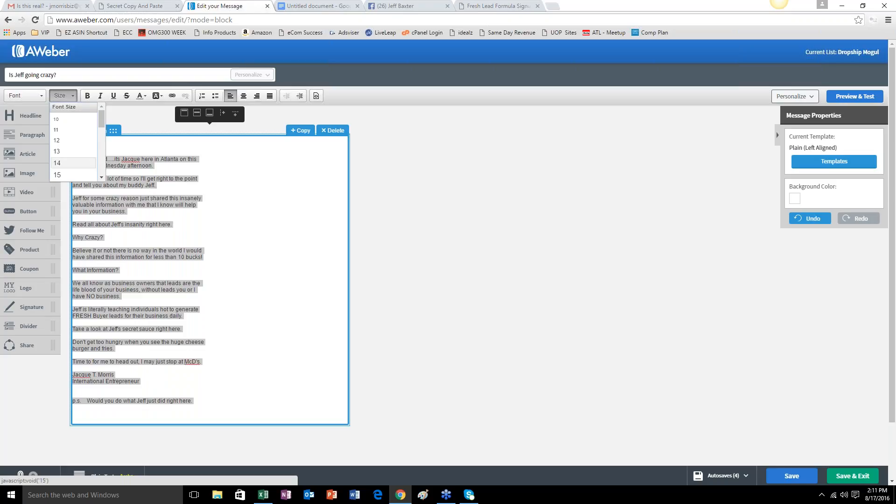
{"action": "left_click", "coordinate": [61, 178]}
{"action": "left_click", "coordinate": [183, 422]}
{"action": "scroll", "coordinate": [180, 421], "scroll_direction": "down", "scroll_amount": 2}
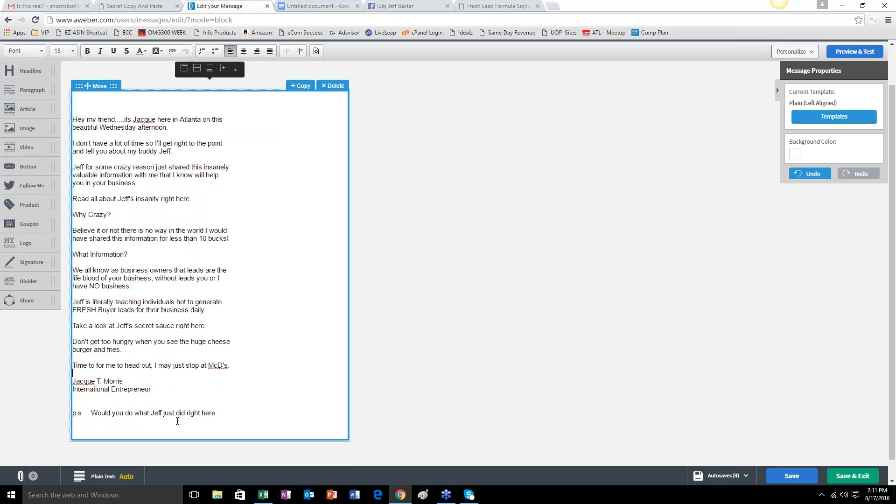
{"action": "left_click_drag", "start_coordinate": [123, 360], "coordinate": [73, 360]}
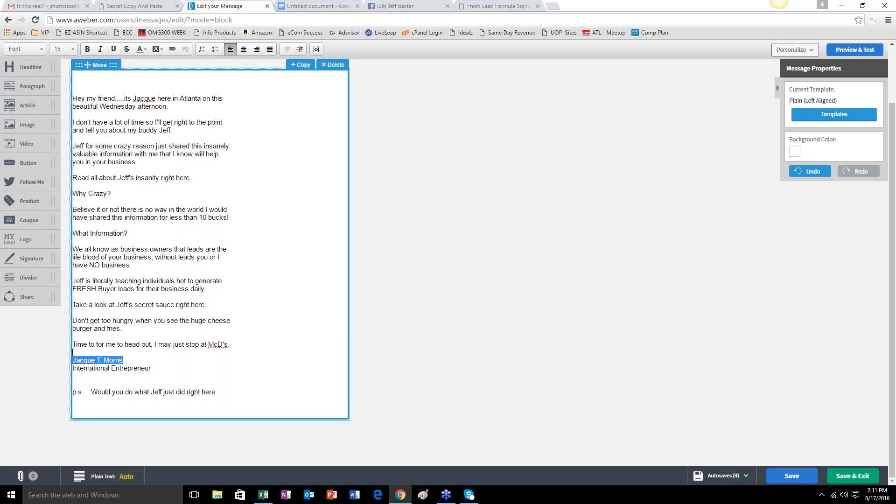
{"action": "left_click", "coordinate": [86, 50]}
{"action": "left_click_drag", "start_coordinate": [74, 177], "coordinate": [202, 178]}
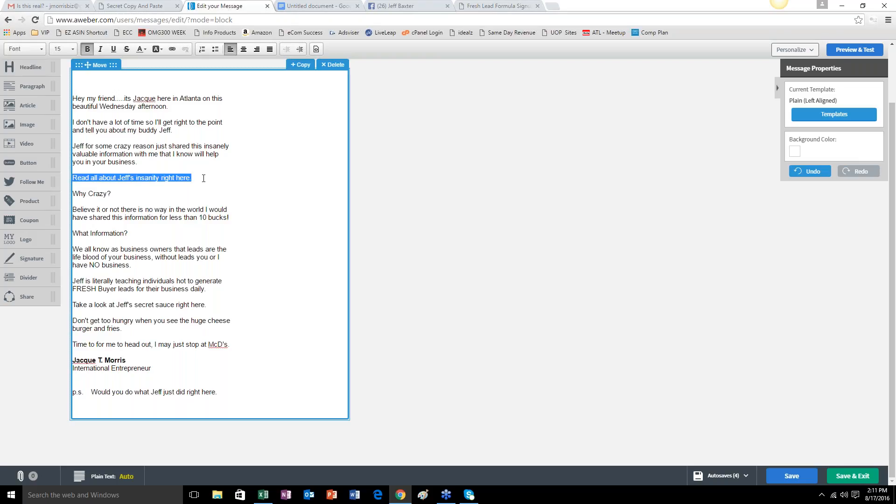
{"action": "left_click", "coordinate": [172, 49]}
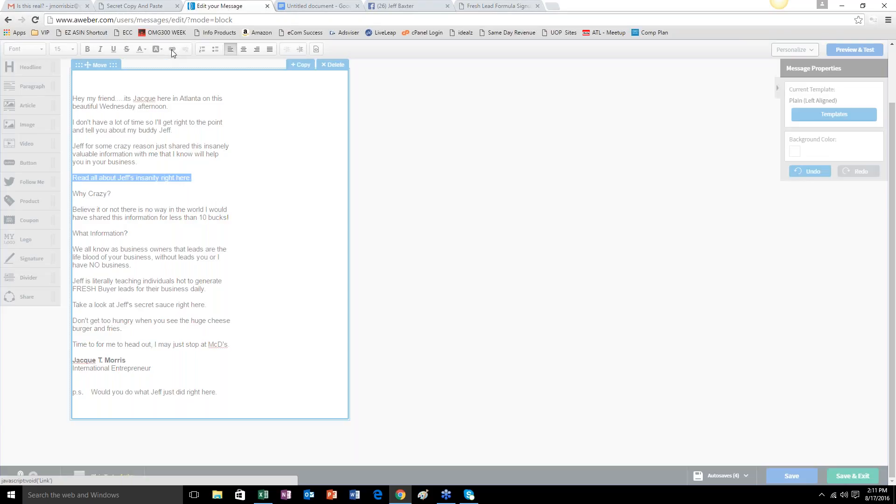
{"action": "right_click", "coordinate": [436, 248]}
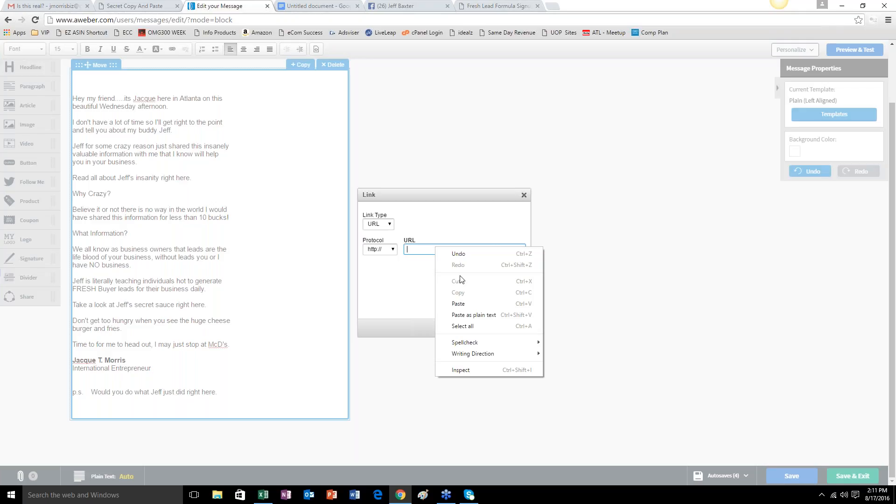
{"action": "left_click", "coordinate": [464, 303]}
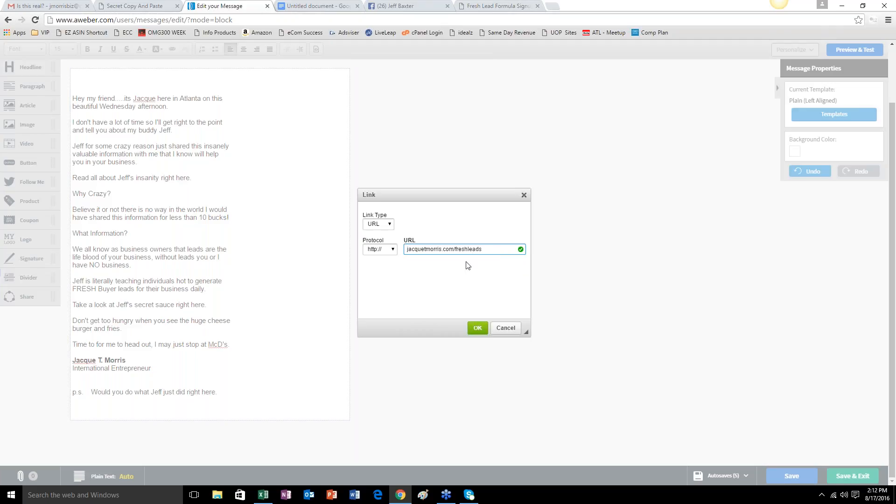
{"action": "left_click", "coordinate": [478, 328]}
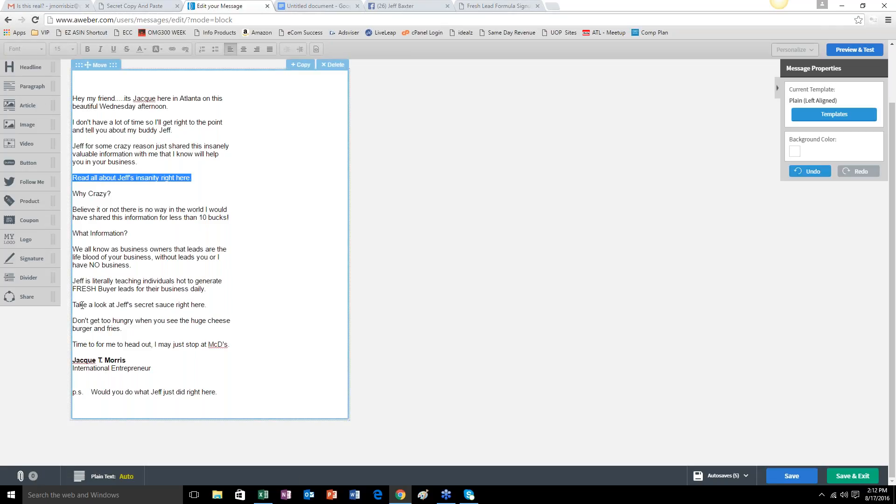
Shorten the "Take a look" line by removing "right here" so it ends with "secret sauce.".
{"action": "left_click_drag", "start_coordinate": [73, 305], "coordinate": [176, 305]}
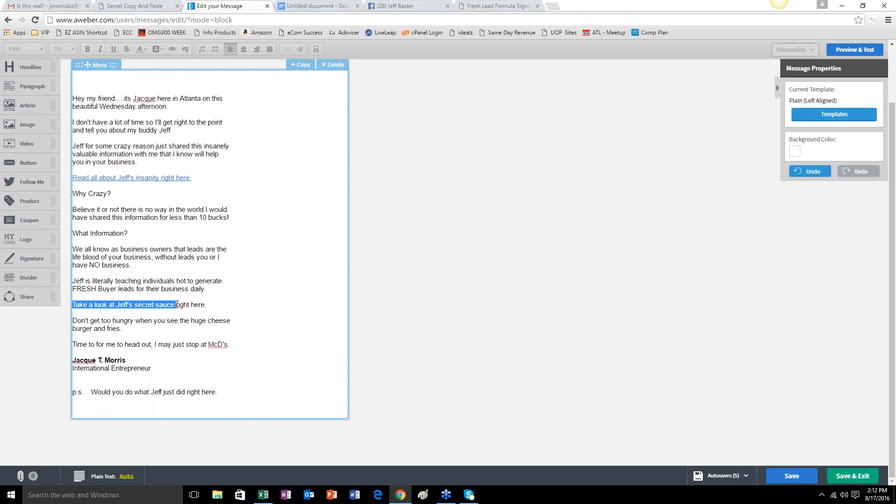
{"action": "left_click_drag", "start_coordinate": [176, 305], "coordinate": [175, 304]}
{"action": "left_click", "coordinate": [175, 304]}
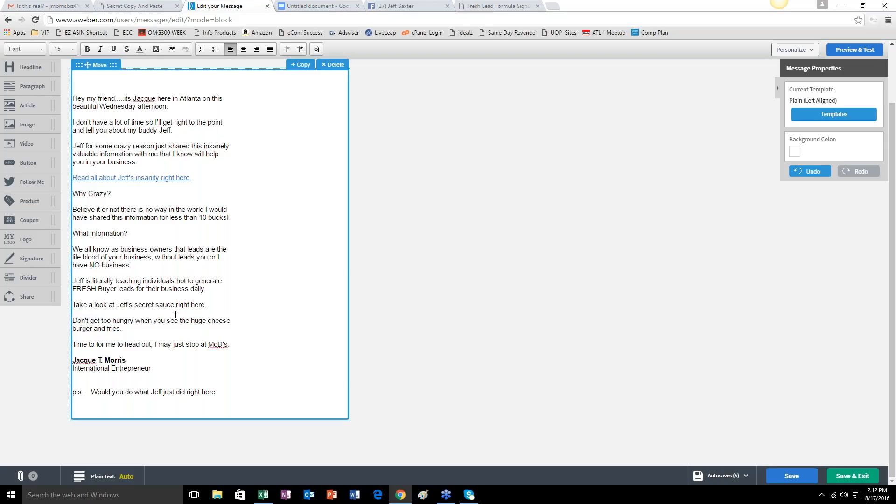
{"action": "key", "text": "Delete"}
{"action": "key", "text": "Delete"}
{"action": "key", "text": "Delete"}
{"action": "key", "text": "Delete"}
{"action": "key", "text": "Delete"}
{"action": "key", "text": "Delete"}
{"action": "key", "text": "Delete"}
{"action": "key", "text": "Delete"}
{"action": "key", "text": "Delete"}
{"action": "key", "text": "Delete"}
{"action": "key", "text": "Delete"}
{"action": "key", "text": "BackSpace"}
Link the whole "Take a look" secret sauce line to the same freshleads URL on the sender's site.
{"action": "left_click_drag", "start_coordinate": [176, 306], "coordinate": [72, 307]}
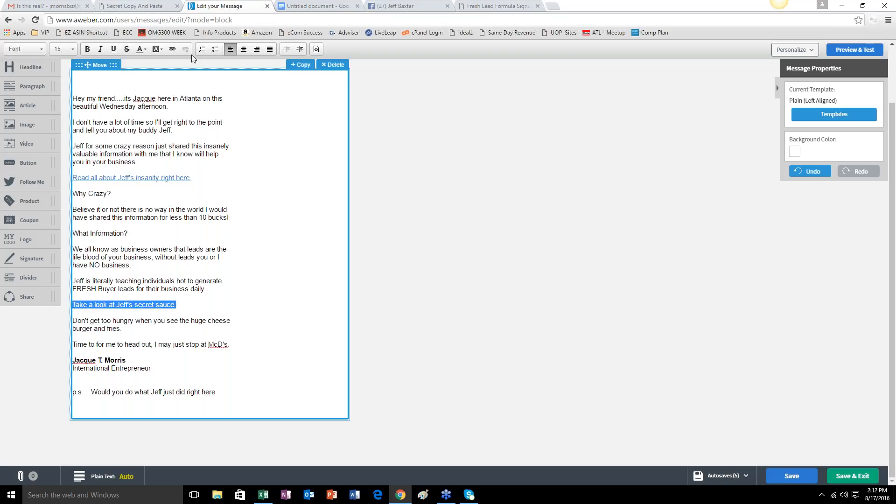
{"action": "left_click", "coordinate": [173, 50]}
{"action": "right_click", "coordinate": [413, 248]}
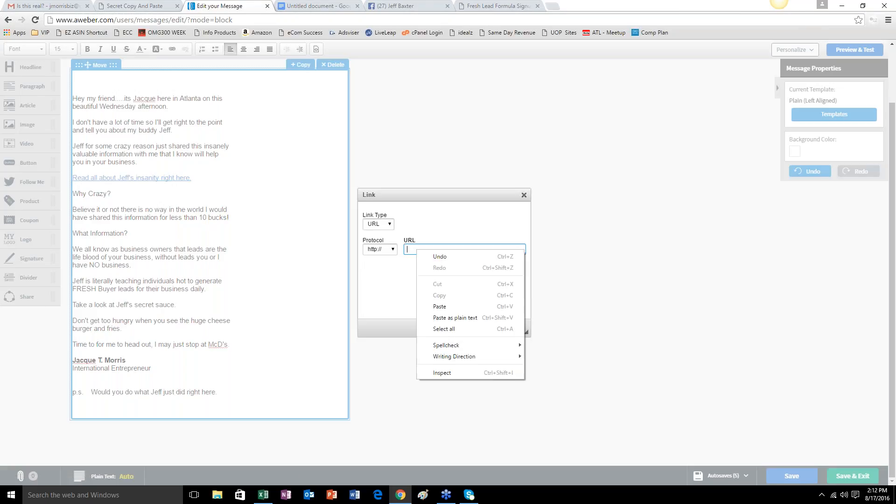
{"action": "left_click", "coordinate": [439, 307]}
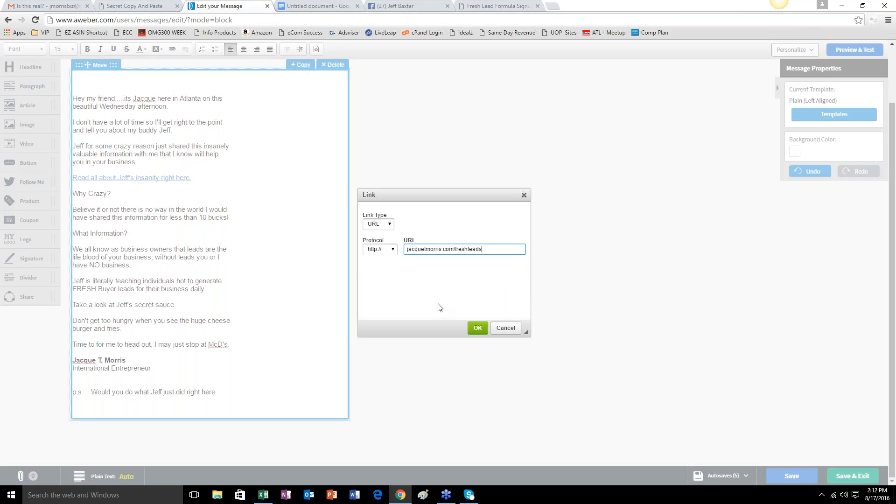
{"action": "left_click", "coordinate": [405, 249]}
{"action": "left_click", "coordinate": [488, 249]}
{"action": "left_click", "coordinate": [477, 328]}
{"action": "left_click", "coordinate": [156, 329]}
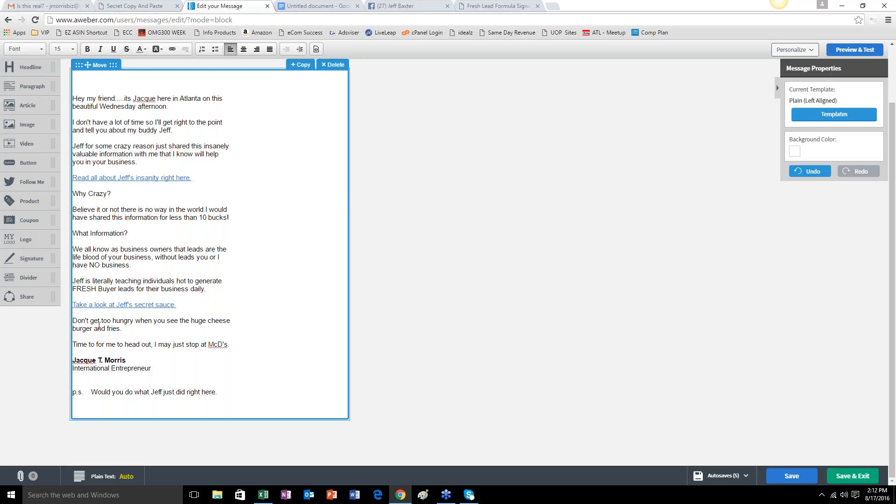
Change "huge" to "HUGE" in the sentence about the cheese burger and fries.
{"action": "left_click", "coordinate": [204, 321]}
{"action": "key", "text": "BackSpace"}
{"action": "key", "text": "BackSpace"}
{"action": "key", "text": "BackSpace"}
{"action": "key", "text": "BackSpace"}
{"action": "type", "text": "HUGFE"}
{"action": "key", "text": "BackSpace"}
{"action": "key", "text": "BackSpace"}
{"action": "type", "text": "E"}
Reword the p.s. line to ask whether readers would like to know what the friend "has been doing in Mexico?" and tighten the gap after "p.s.".
{"action": "left_click", "coordinate": [125, 392]}
{"action": "type", "text": "like to kno"}
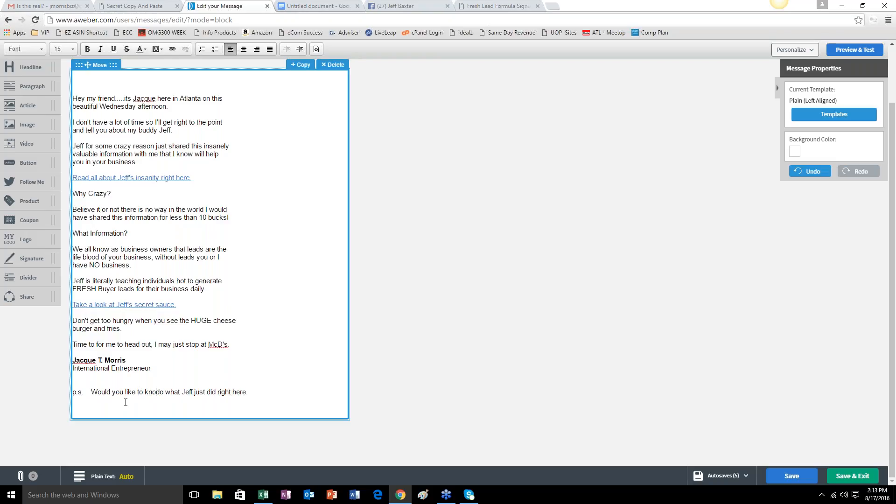
{"action": "type", "text": "w what "}
{"action": "type", "text": "Jeff has b"}
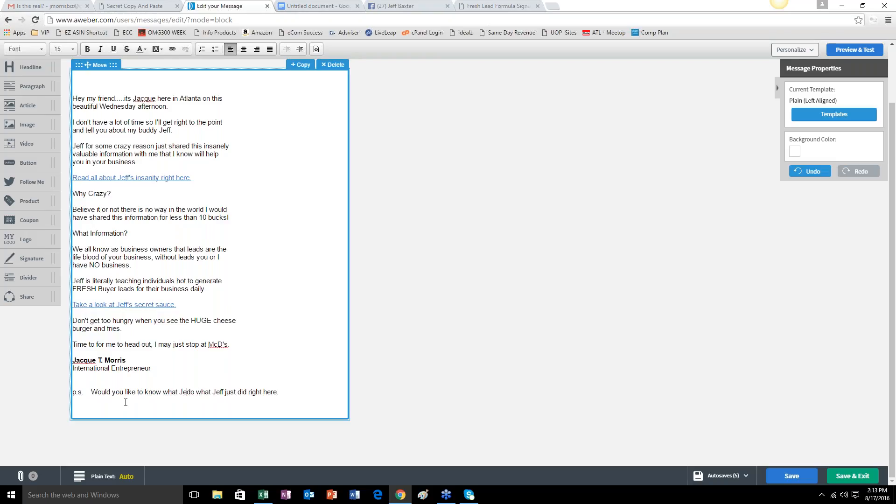
{"action": "type", "text": "een doing in "}
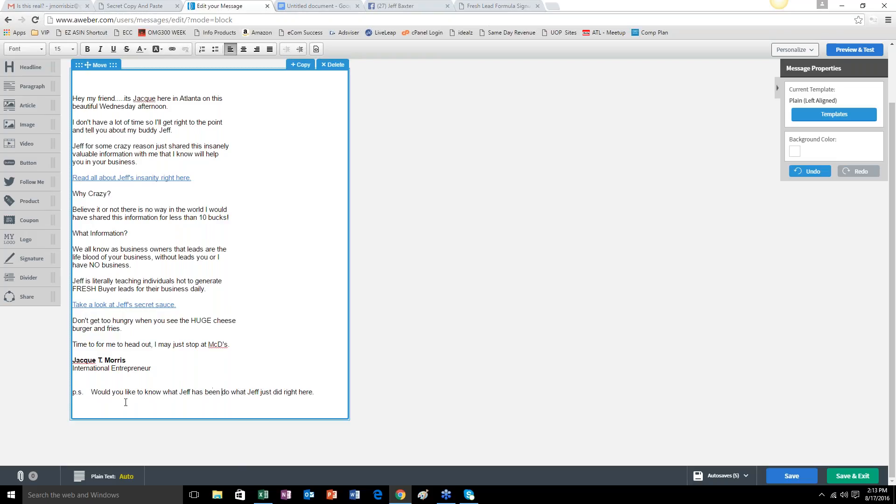
{"action": "type", "text": "Mexico"}
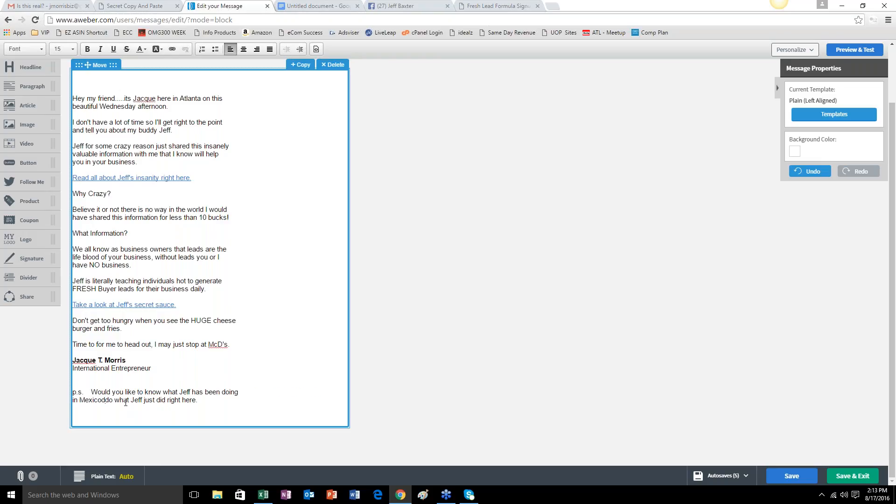
{"action": "type", "text": "?"}
{"action": "left_click_drag", "start_coordinate": [105, 401], "coordinate": [220, 402]}
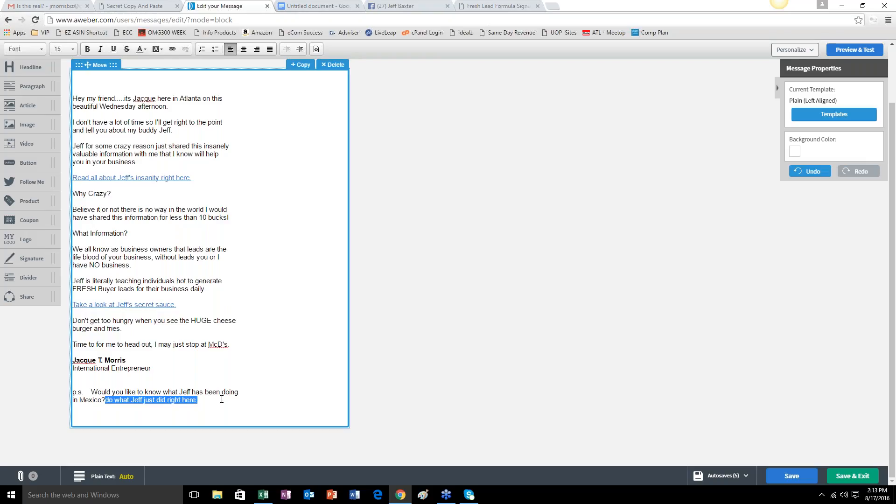
{"action": "key", "text": "BackSpace"}
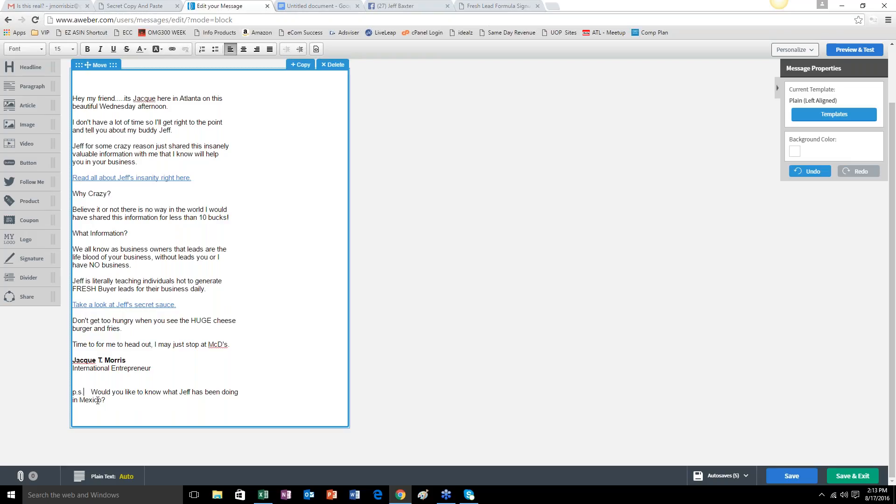
{"action": "key", "text": "Delete"}
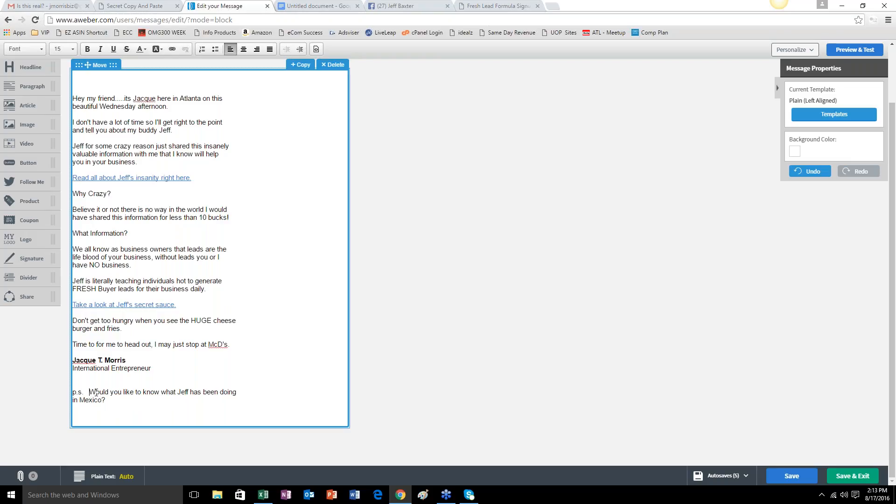
Link the p.s. question about Mexico to the freshleads URL on the sender's site.
{"action": "left_click_drag", "start_coordinate": [90, 393], "coordinate": [107, 401]}
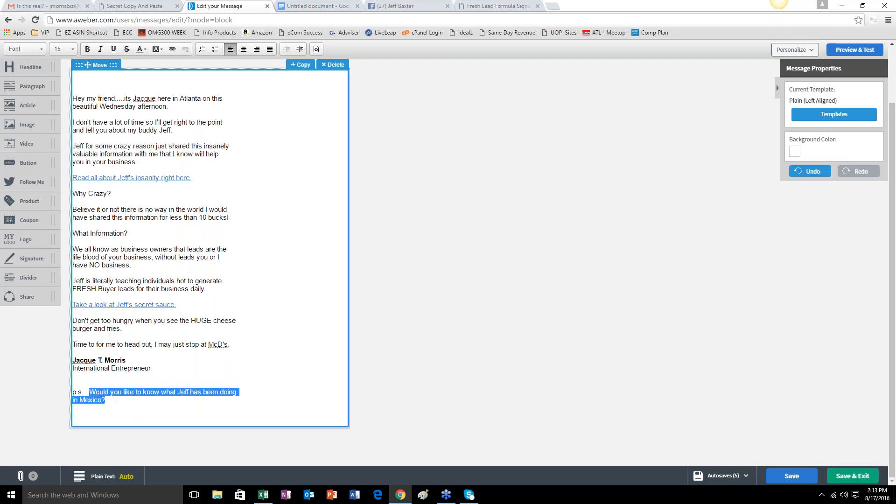
{"action": "left_click", "coordinate": [172, 49]}
{"action": "right_click", "coordinate": [419, 250]}
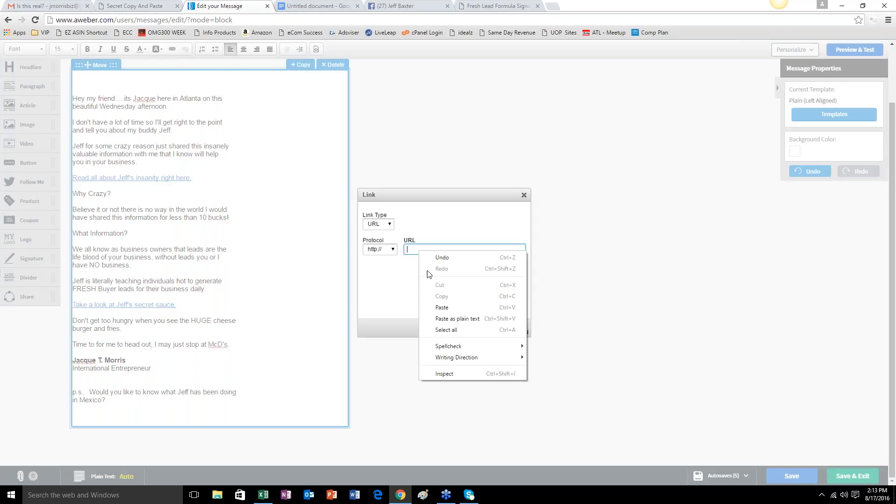
{"action": "left_click", "coordinate": [436, 306]}
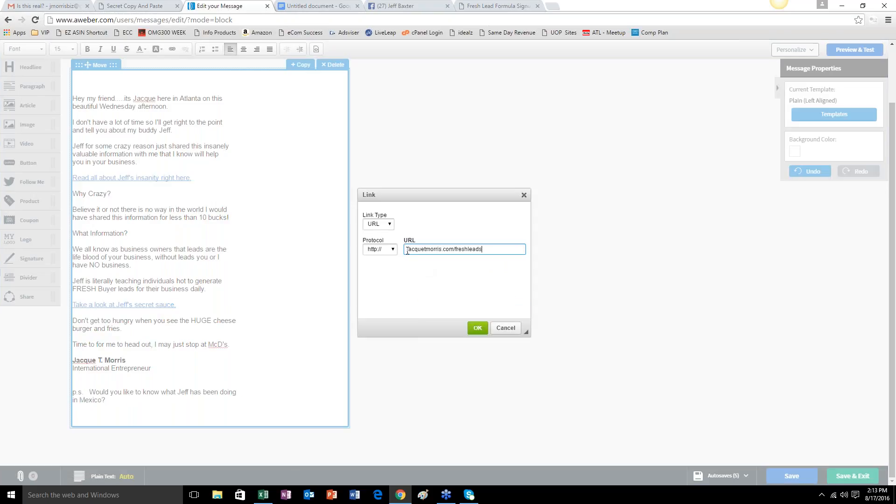
{"action": "left_click", "coordinate": [406, 250]}
{"action": "left_click", "coordinate": [478, 328]}
{"action": "left_click", "coordinate": [204, 421]}
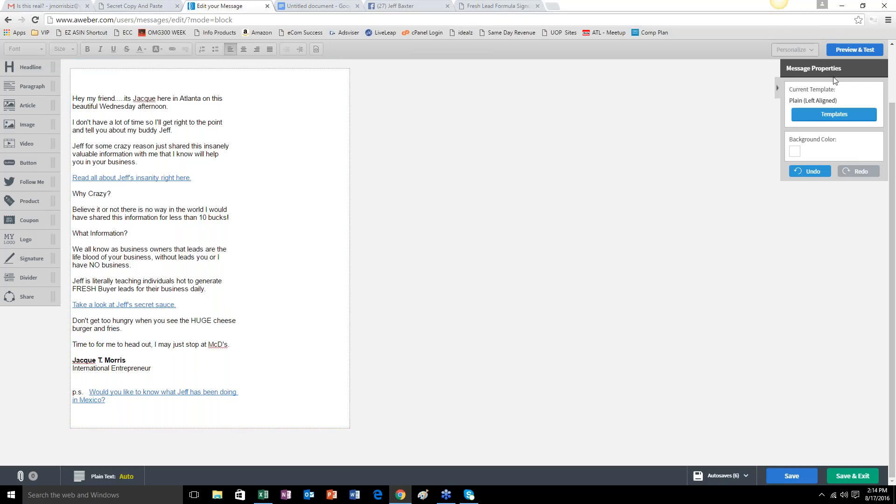
Preview the message, send a test to the filled-in email address, and return to the editor.
{"action": "left_click", "coordinate": [861, 53]}
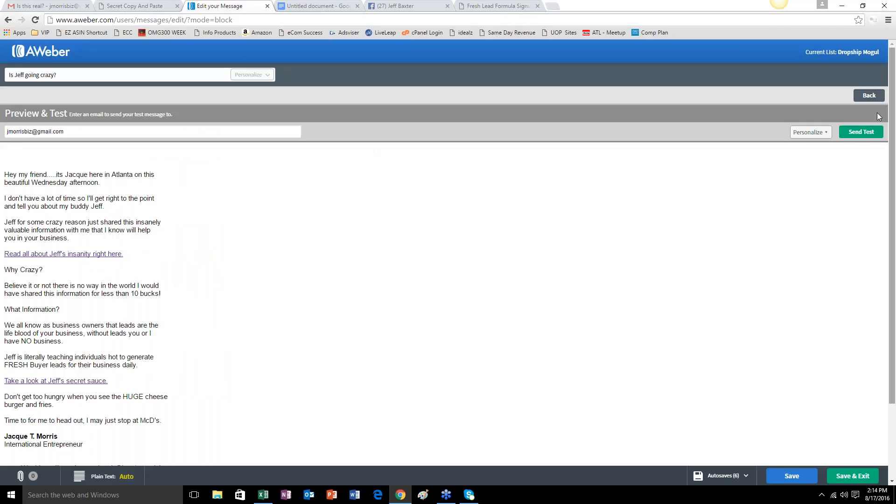
{"action": "left_click", "coordinate": [861, 135]}
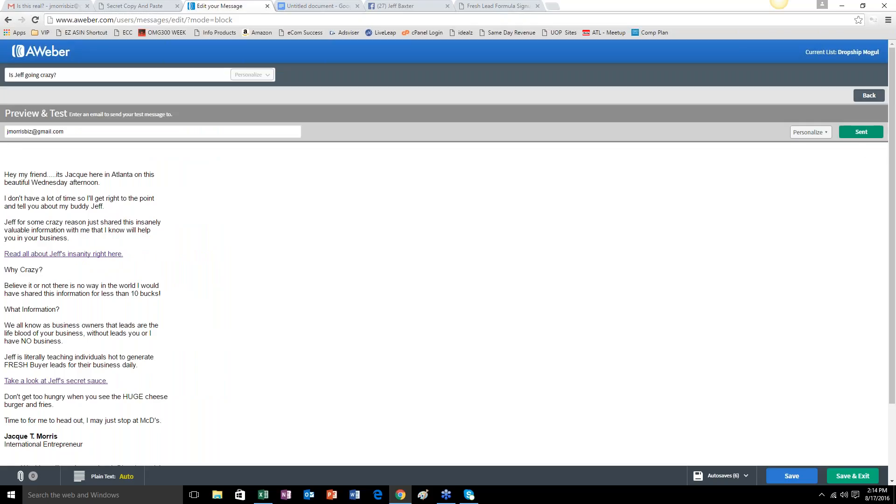
{"action": "left_click", "coordinate": [868, 96]}
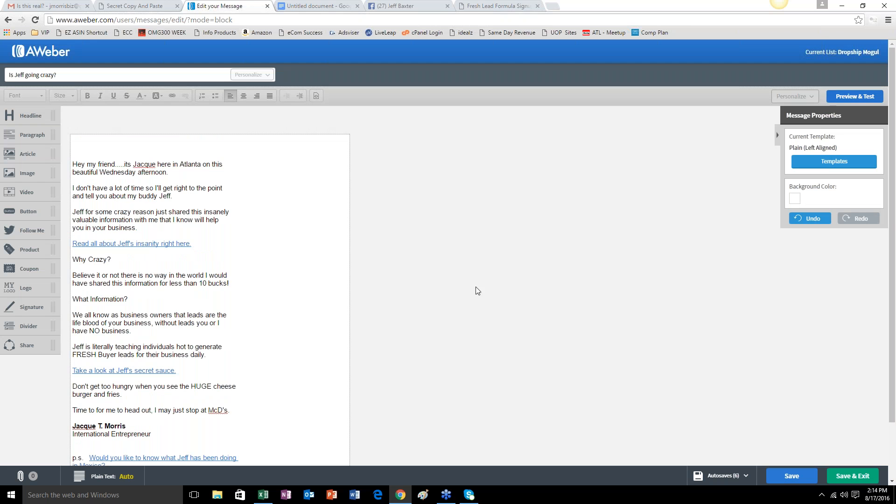
Check the Gmail inbox for the test message and return to the AWeber editor.
{"action": "left_click", "coordinate": [50, 8]}
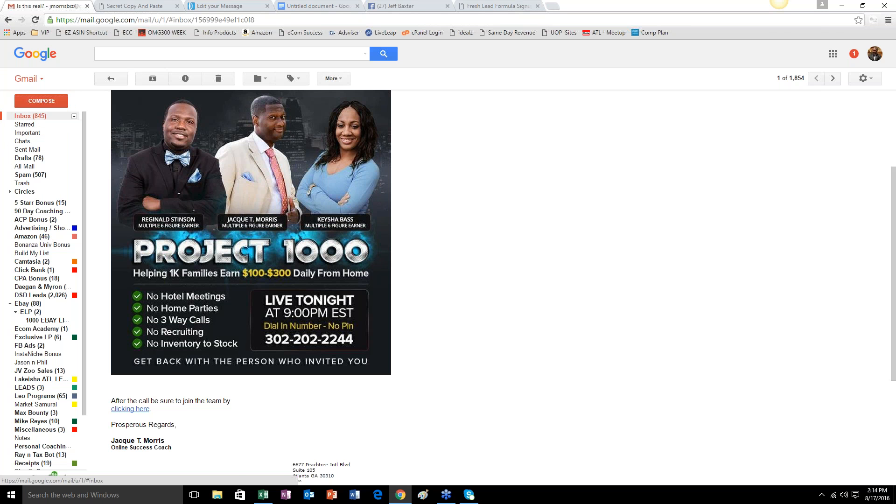
{"action": "left_click", "coordinate": [30, 116]}
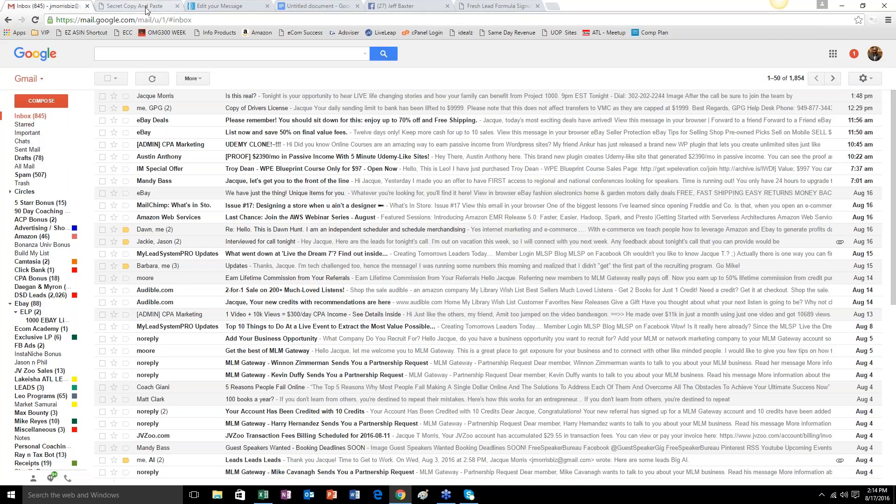
{"action": "left_click", "coordinate": [235, 6]}
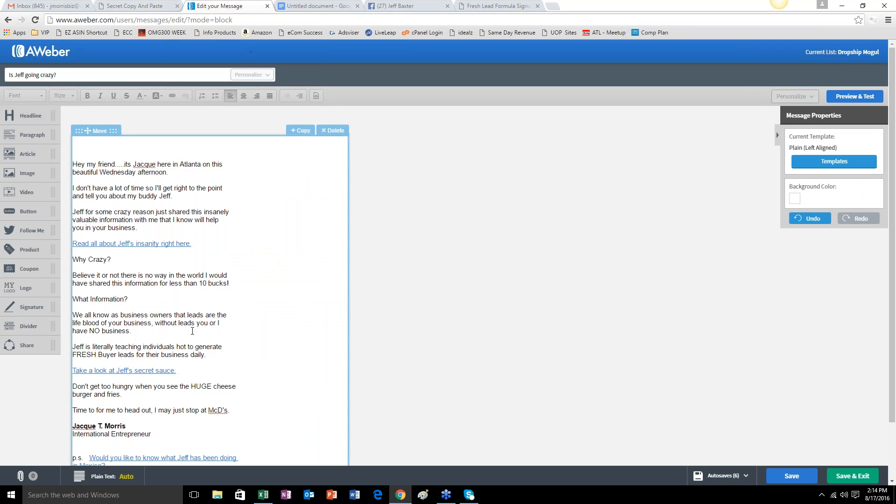
{"action": "scroll", "coordinate": [122, 266], "scroll_direction": "down", "scroll_amount": 1}
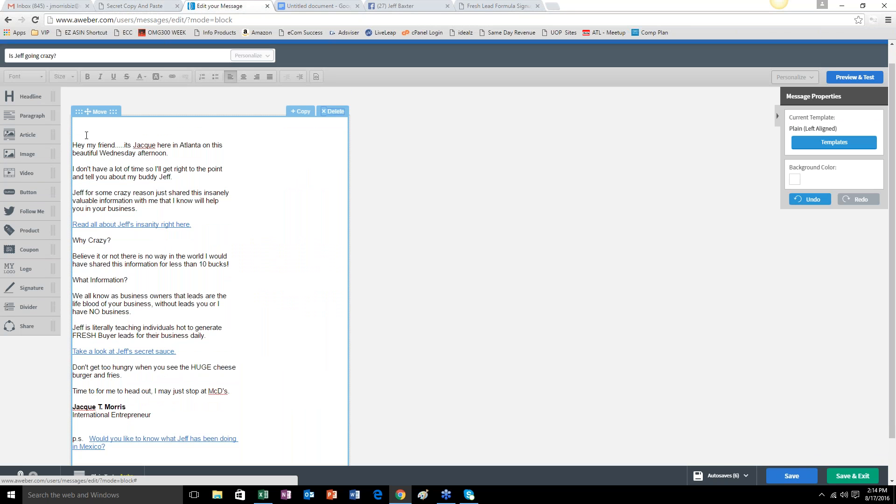
{"action": "left_click", "coordinate": [87, 135]}
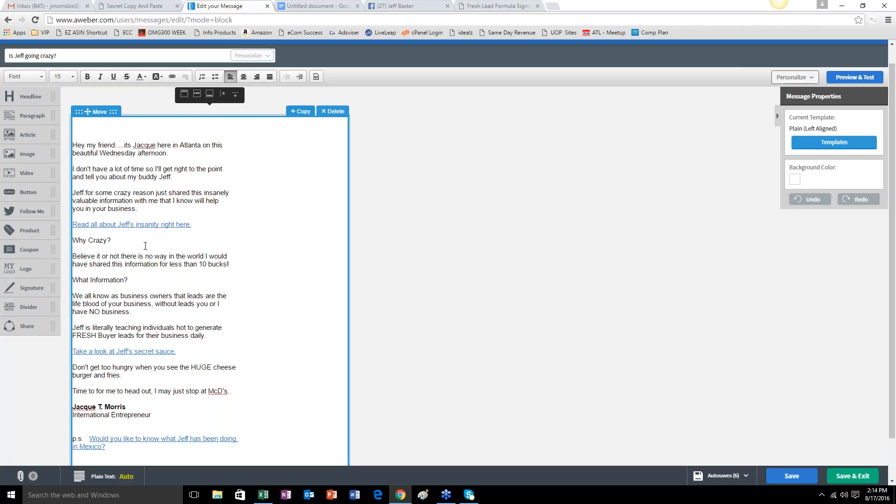
{"action": "left_click_drag", "start_coordinate": [73, 145], "coordinate": [200, 447]}
{"action": "left_click", "coordinate": [187, 415]}
Switch to Gmail, reload the inbox, and open the newly arrived test email.
{"action": "left_click", "coordinate": [42, 7]}
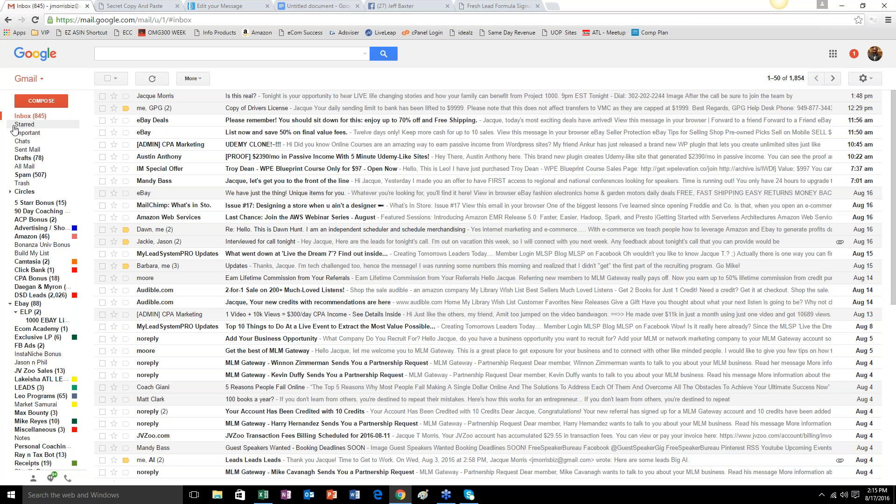
{"action": "left_click", "coordinate": [35, 21]}
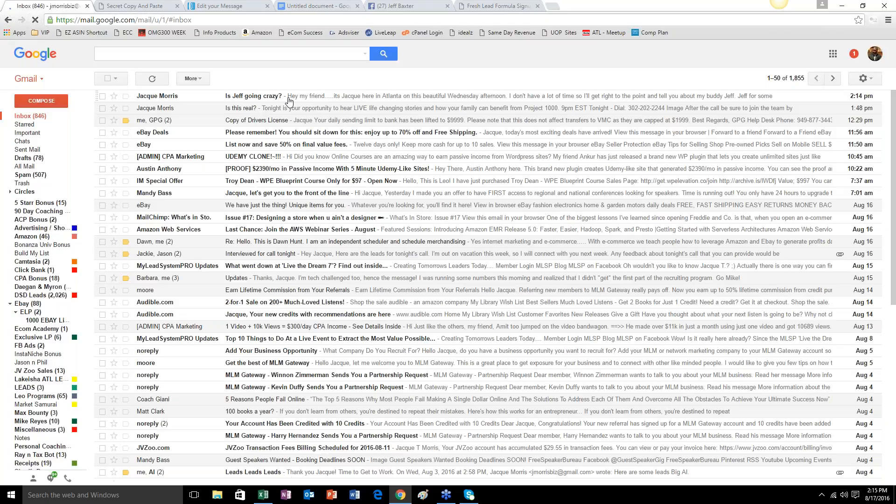
{"action": "left_click", "coordinate": [286, 98]}
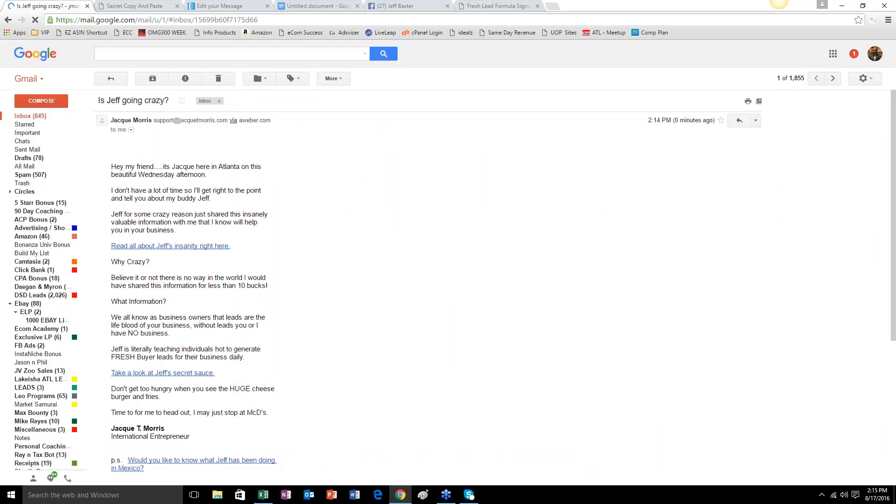
Read through the received test email and follow its "Read all about" link to check the destination page.
{"action": "scroll", "coordinate": [311, 183], "scroll_direction": "down", "scroll_amount": 1}
{"action": "scroll", "coordinate": [312, 186], "scroll_direction": "down", "scroll_amount": 1}
{"action": "scroll", "coordinate": [310, 205], "scroll_direction": "up", "scroll_amount": 1}
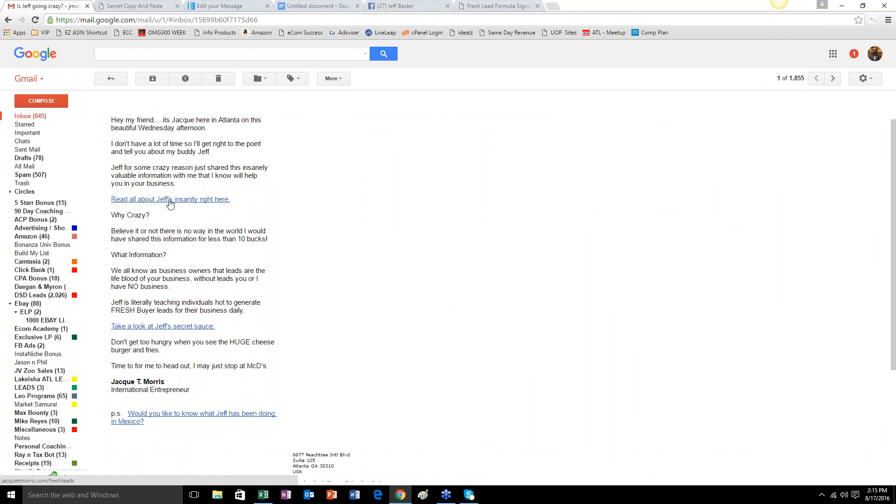
{"action": "left_click", "coordinate": [169, 201]}
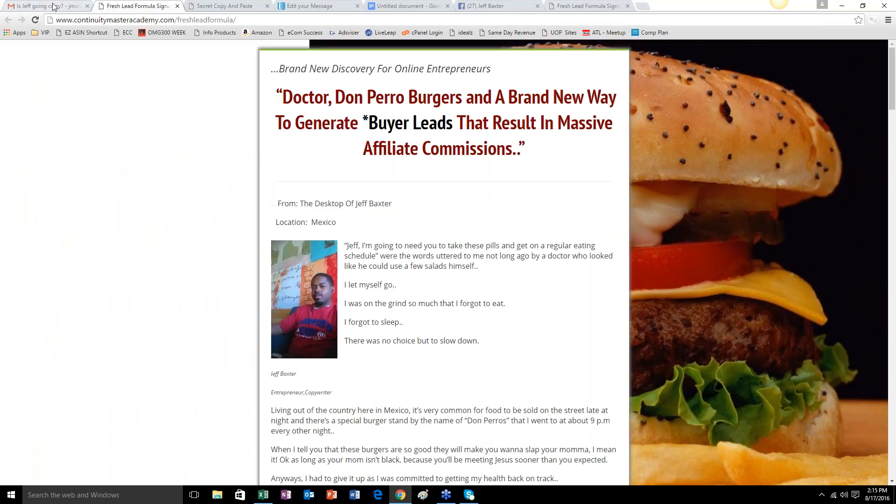
Test the "Take a look" and P.S. links in the received email, and close the landing pages they opened.
{"action": "left_click", "coordinate": [54, 5]}
{"action": "left_click", "coordinate": [177, 327]}
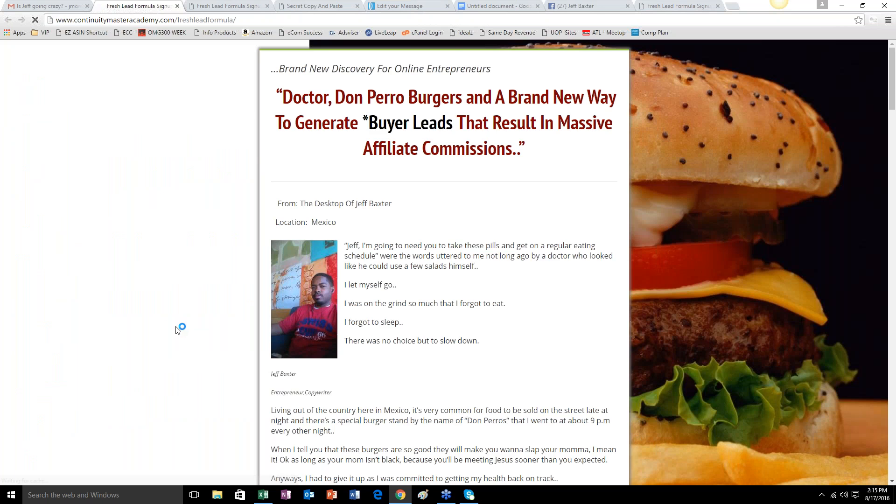
{"action": "left_click", "coordinate": [78, 4]}
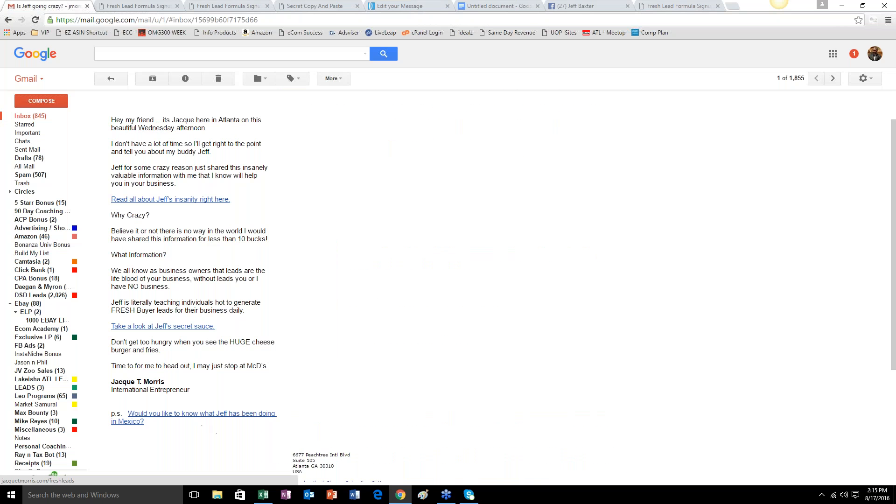
{"action": "left_click", "coordinate": [198, 419]}
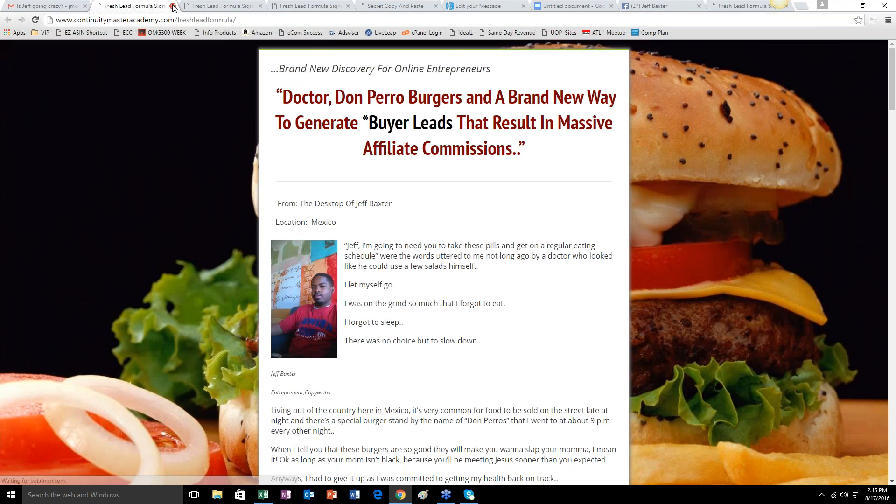
{"action": "left_click", "coordinate": [173, 6]}
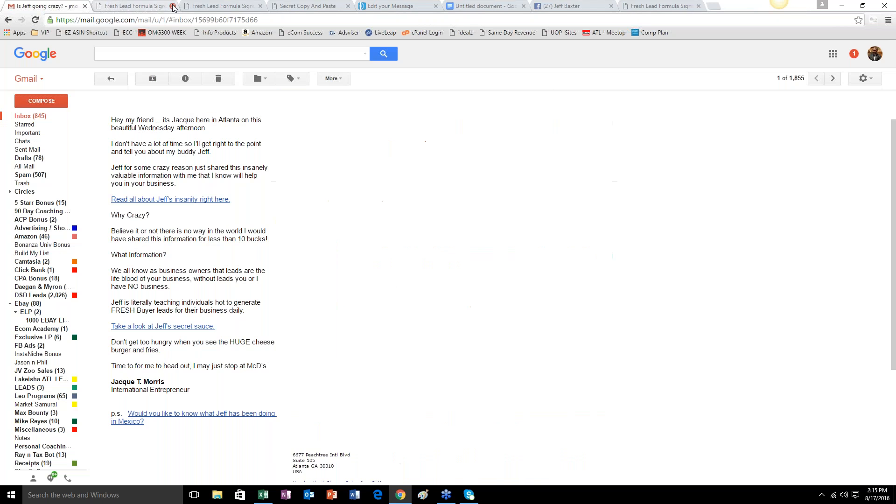
{"action": "left_click", "coordinate": [173, 5]}
{"action": "left_click", "coordinate": [173, 6]}
Switch back to AWeber, leave the message editor for the drafts, and open the broadcast settings of the newest draft.
{"action": "left_click", "coordinate": [208, 7]}
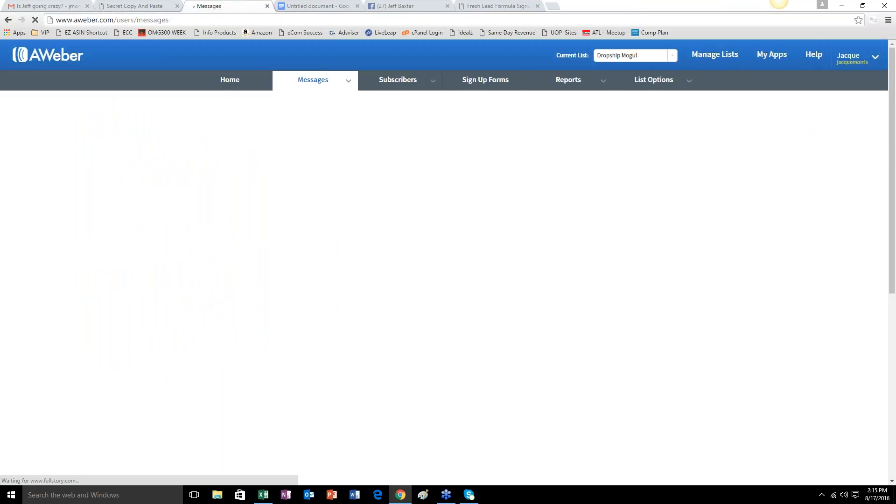
{"action": "left_click", "coordinate": [496, 223]}
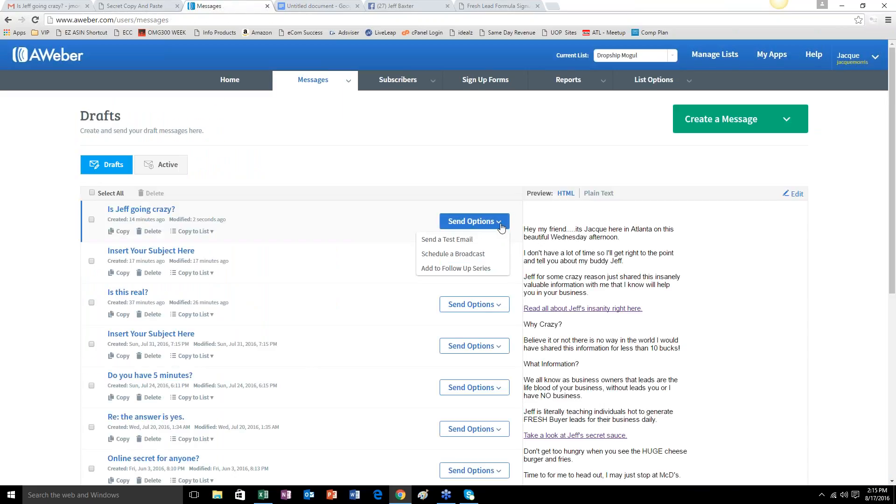
{"action": "left_click", "coordinate": [451, 255]}
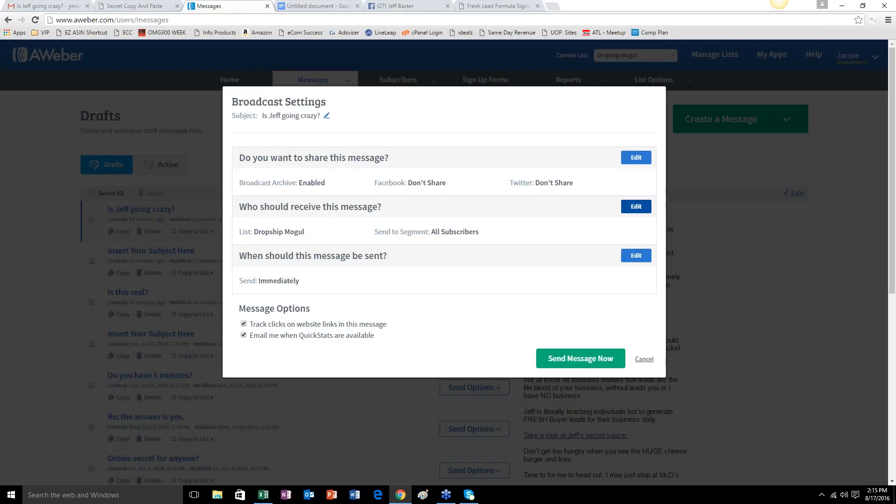
Include all the other lists as recipients of the broadcast and send the message immediately.
{"action": "left_click", "coordinate": [631, 209]}
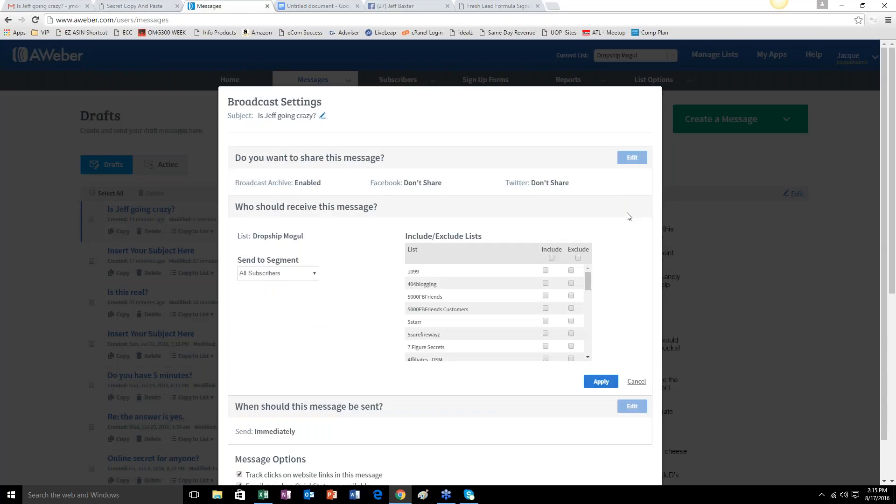
{"action": "left_click", "coordinate": [552, 258]}
{"action": "scroll", "coordinate": [518, 310], "scroll_direction": "down", "scroll_amount": 2}
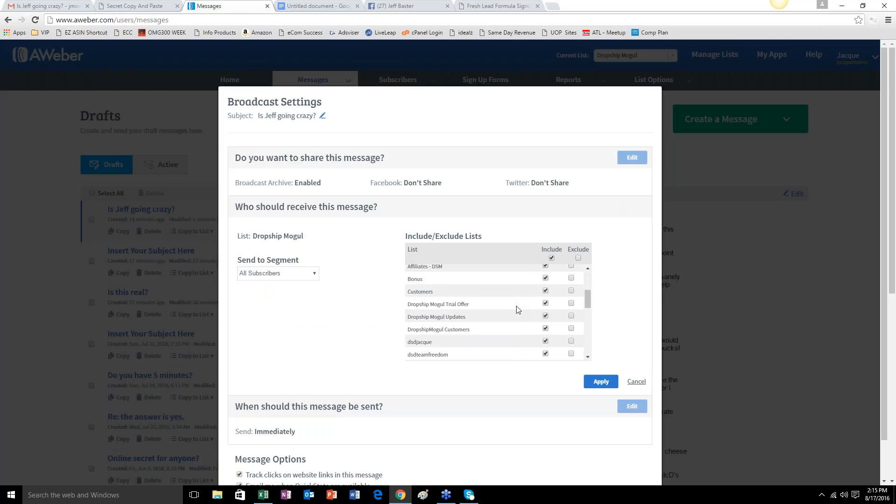
{"action": "scroll", "coordinate": [511, 310], "scroll_direction": "down", "scroll_amount": 4}
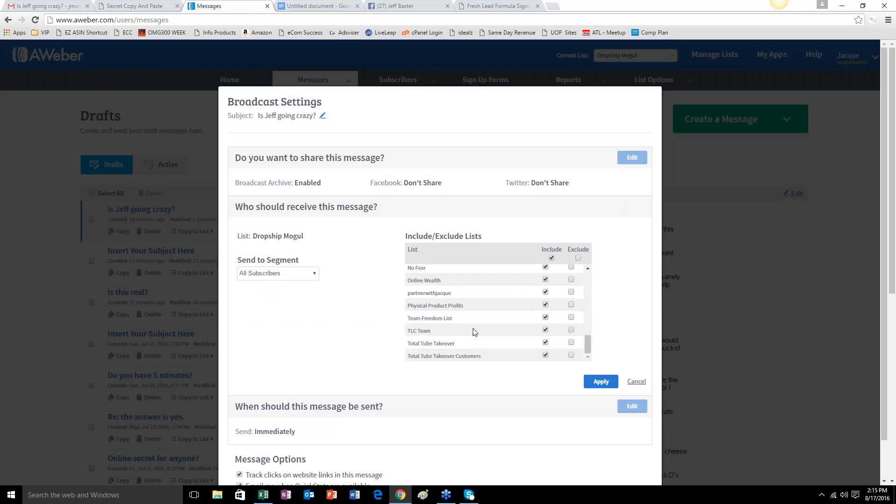
{"action": "left_click", "coordinate": [600, 382]}
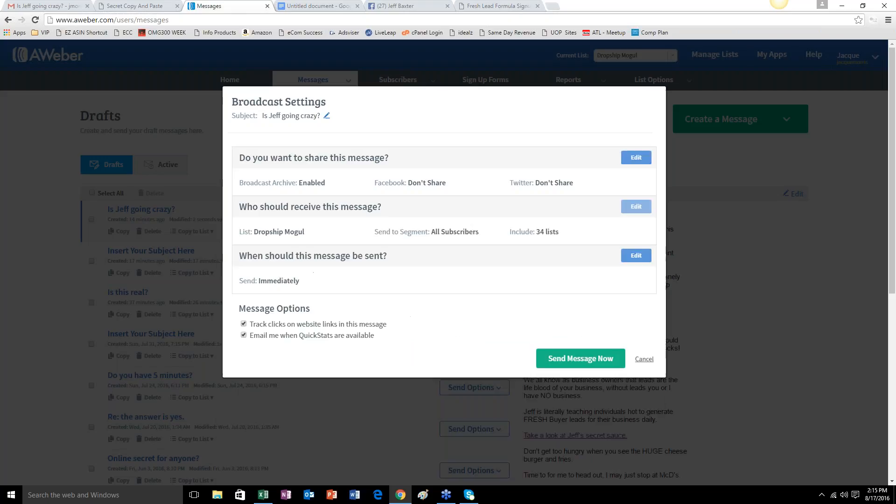
{"action": "left_click", "coordinate": [573, 363]}
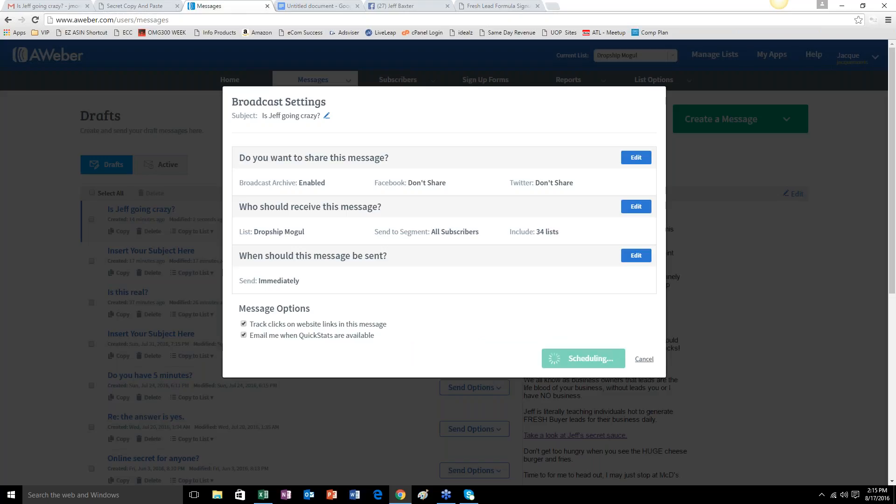
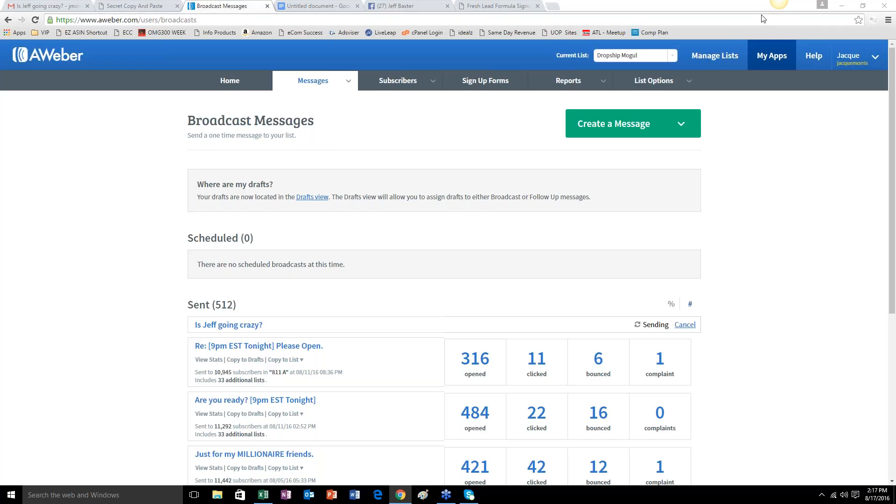
Show the AWeber account overview, open the bookmarked UOP Sites page in a new tab, log in and view its tutorials.
{"action": "left_click", "coordinate": [230, 81]}
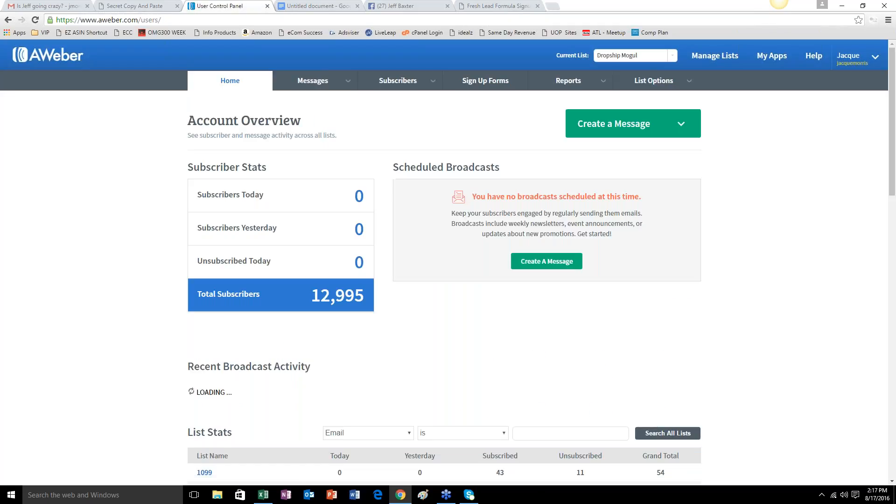
{"action": "left_click", "coordinate": [553, 6]}
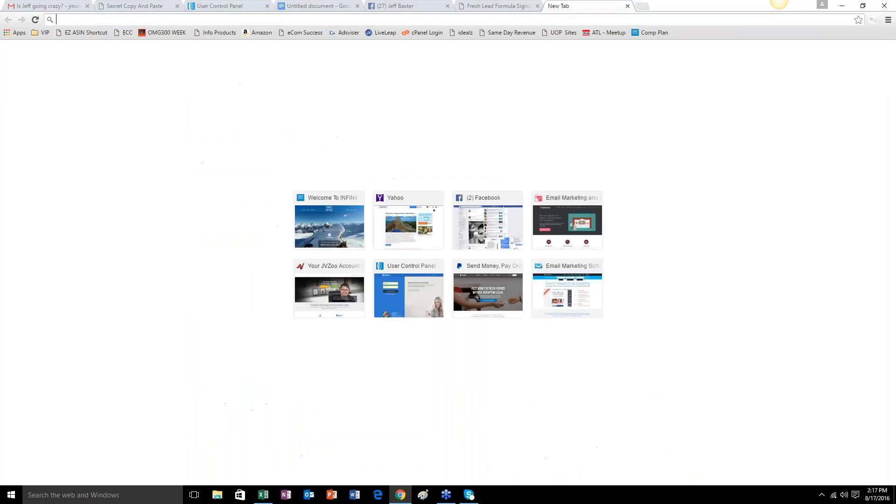
{"action": "left_click", "coordinate": [559, 33]}
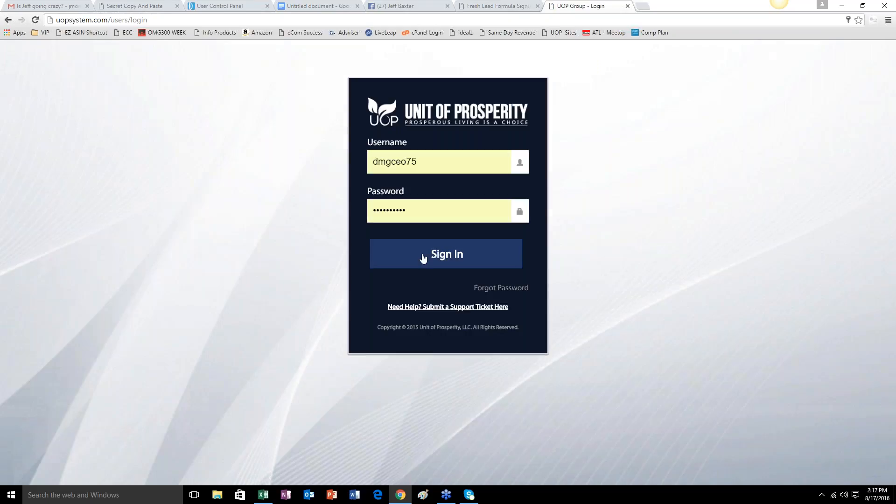
{"action": "left_click", "coordinate": [425, 255]}
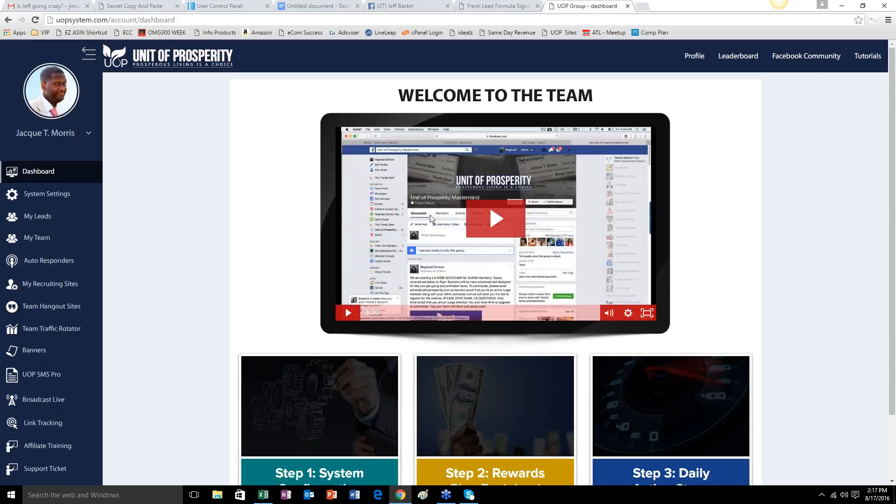
{"action": "left_click", "coordinate": [867, 58]}
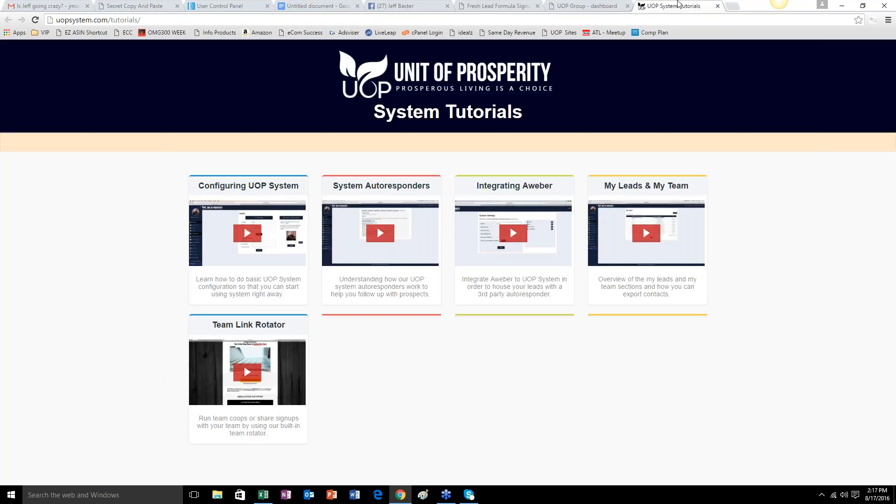
Look through the capture pages under My Recruiting Sites on the UOP dashboard, and close both UOP tabs.
{"action": "left_click", "coordinate": [587, 10]}
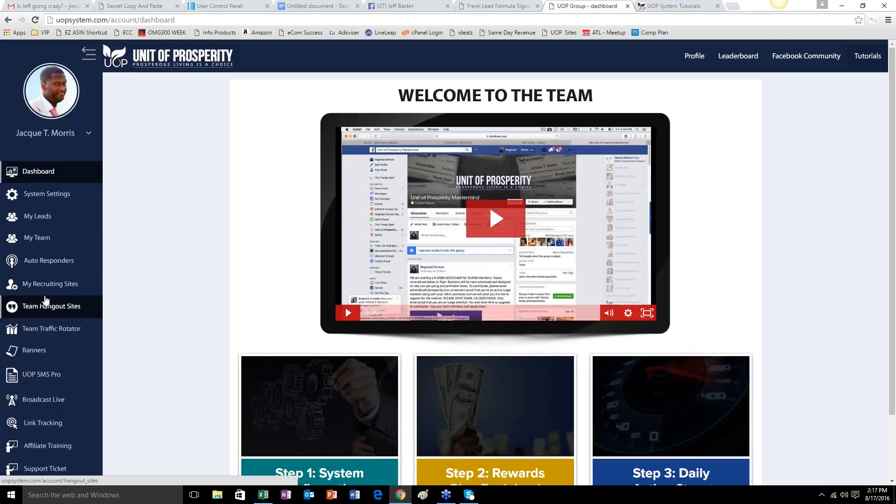
{"action": "left_click", "coordinate": [47, 286]}
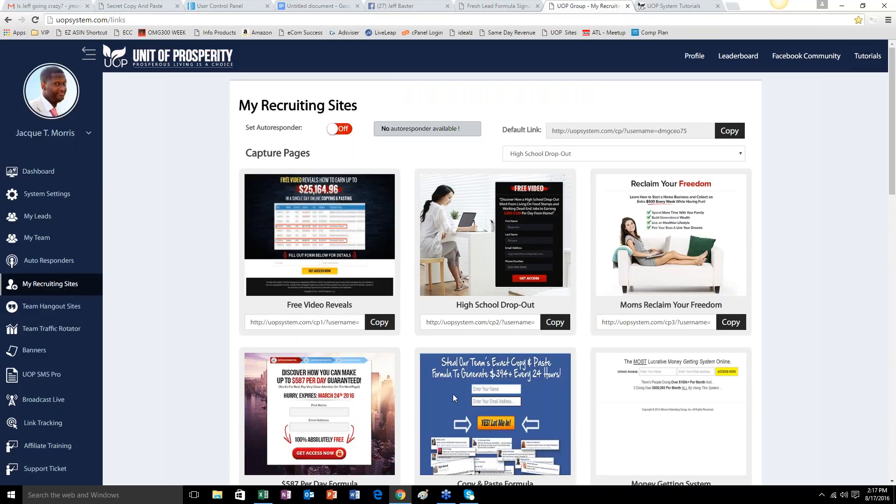
{"action": "scroll", "coordinate": [491, 290], "scroll_direction": "down", "scroll_amount": 1}
{"action": "scroll", "coordinate": [491, 290], "scroll_direction": "down", "scroll_amount": 1}
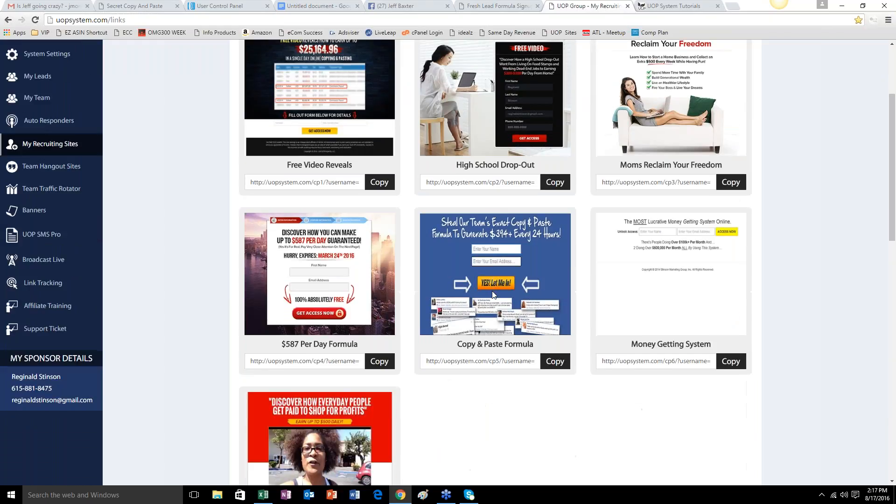
{"action": "scroll", "coordinate": [491, 290], "scroll_direction": "up", "scroll_amount": 3}
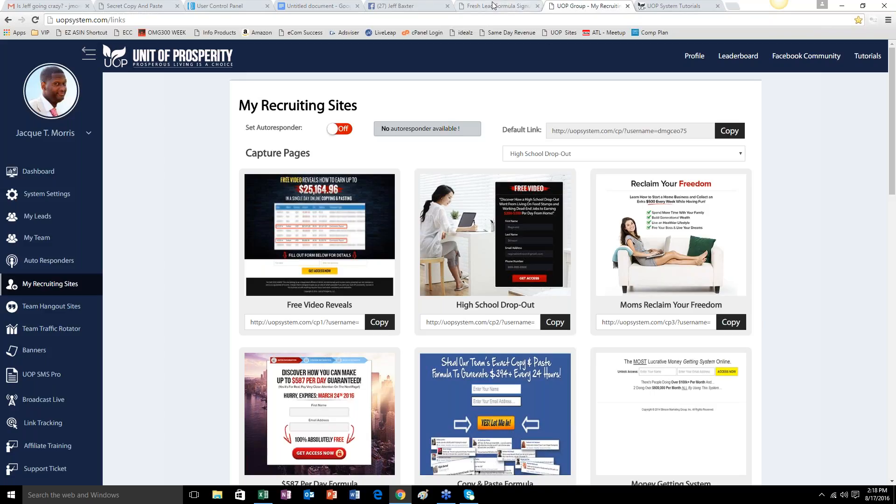
{"action": "left_click", "coordinate": [628, 6]}
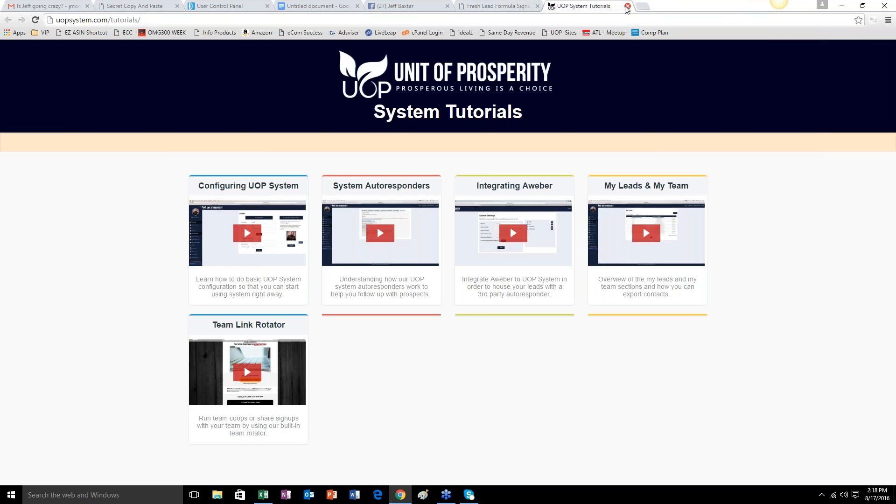
{"action": "left_click", "coordinate": [627, 6]}
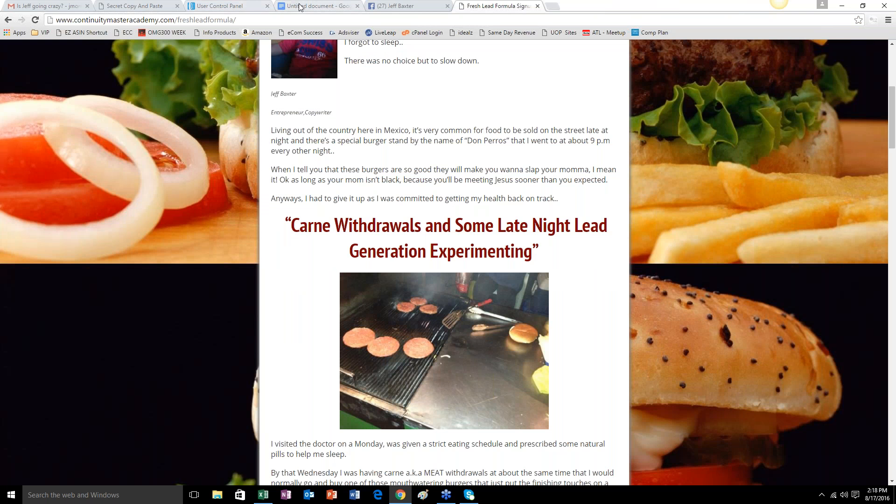
Return to AWeber, reload the account overview and check the recently sent broadcasts.
{"action": "left_click", "coordinate": [202, 6]}
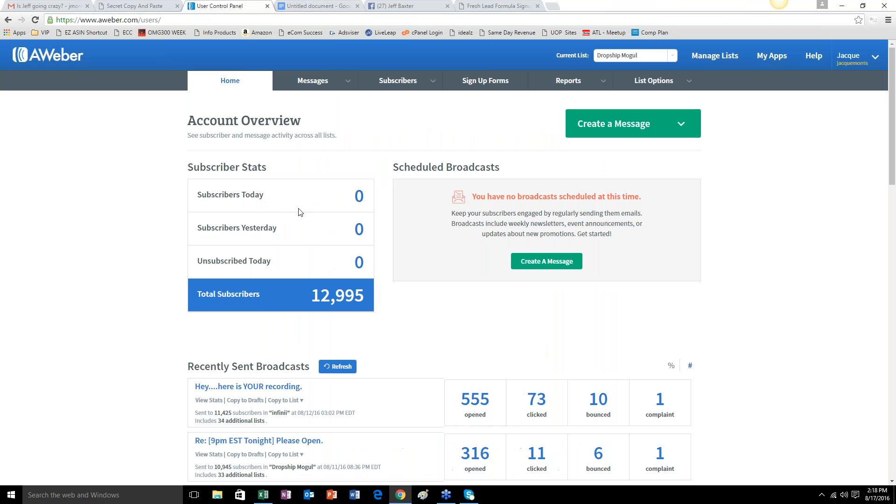
{"action": "left_click", "coordinate": [35, 20]}
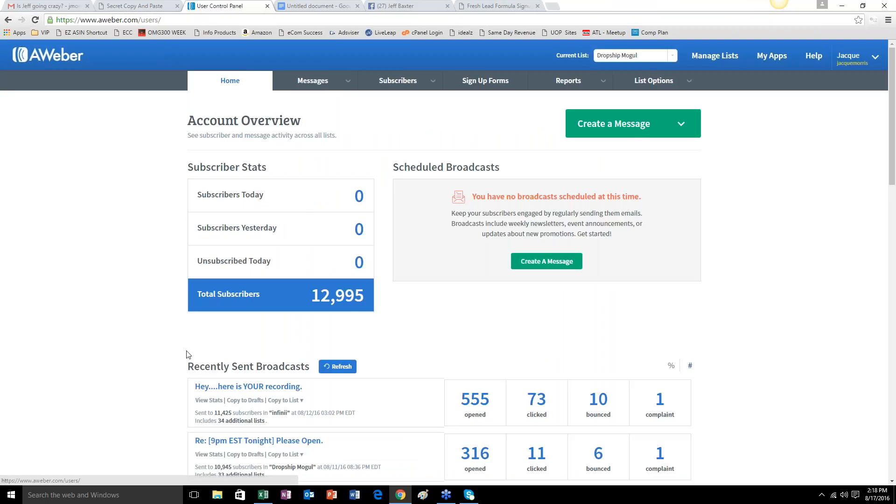
{"action": "scroll", "coordinate": [140, 316], "scroll_direction": "down", "scroll_amount": 3}
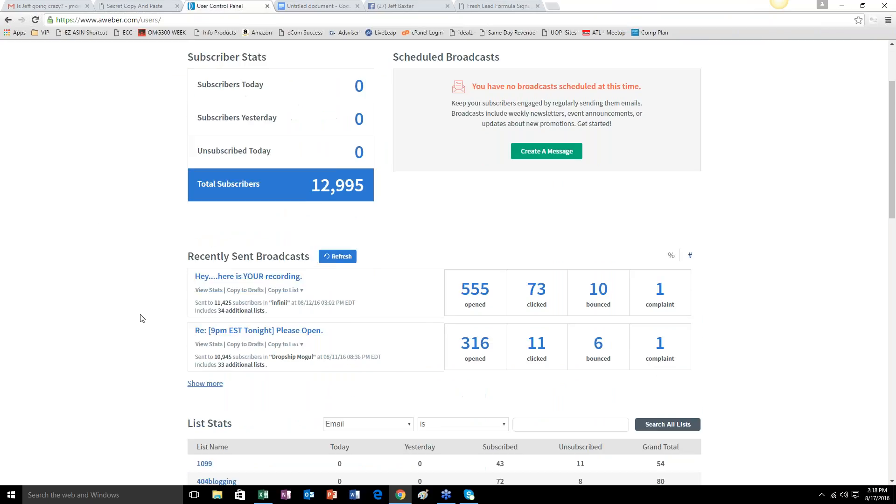
{"action": "scroll", "coordinate": [142, 318], "scroll_direction": "up", "scroll_amount": 3}
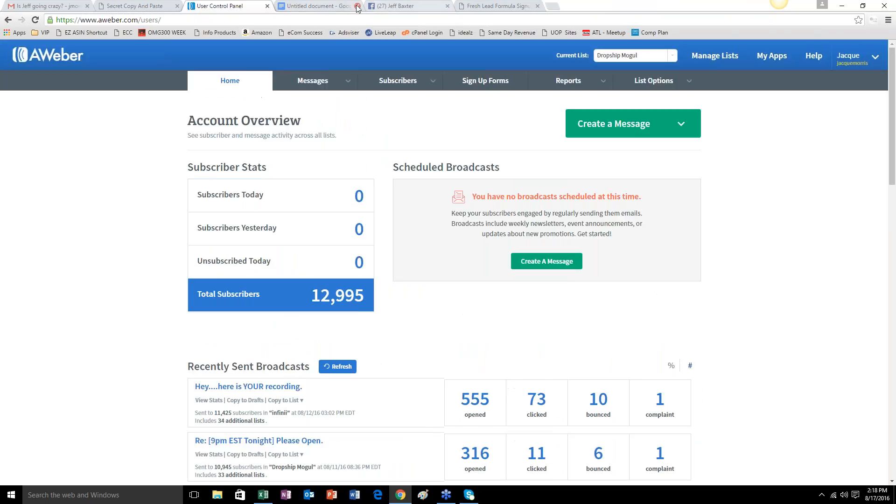
Look back at the lesson notes document and the Facebook profile that is already open.
{"action": "left_click", "coordinate": [304, 7]}
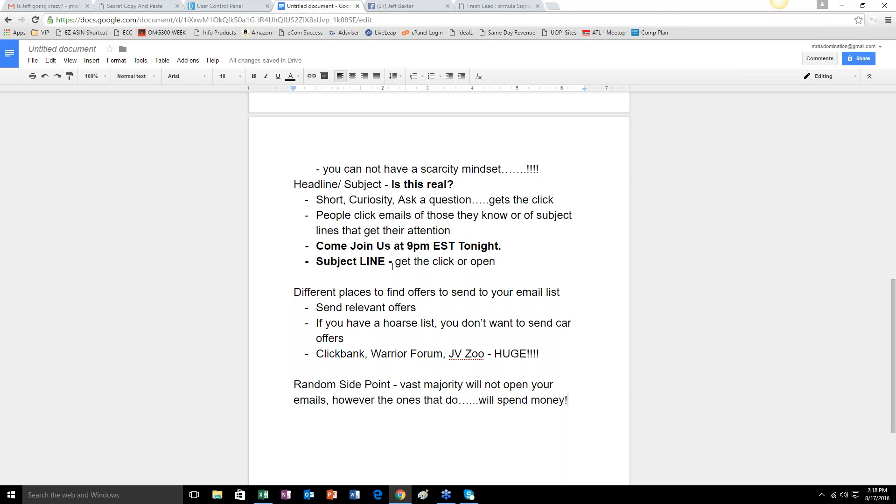
{"action": "scroll", "coordinate": [389, 223], "scroll_direction": "up", "scroll_amount": 5}
{"action": "left_click", "coordinate": [400, 6]}
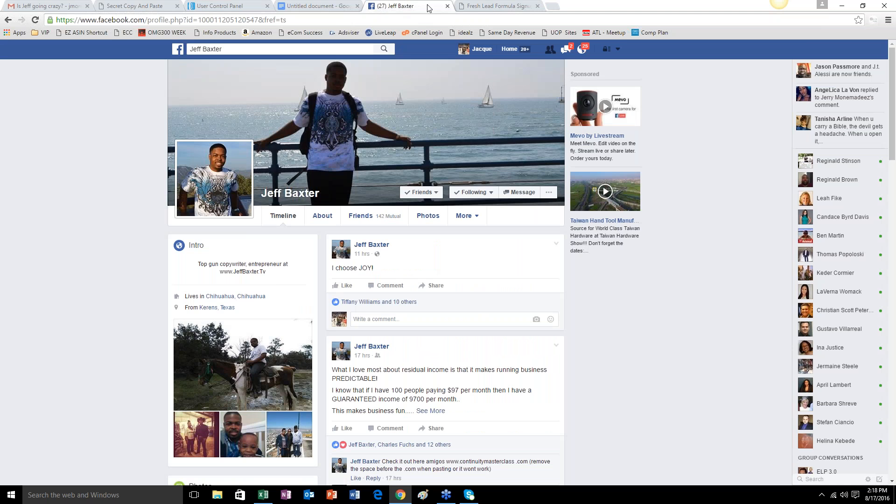
Load jvzoo.com in place of the Fresh Lead Formula page and log in with the saved credentials.
{"action": "left_click", "coordinate": [496, 6]}
{"action": "left_click", "coordinate": [486, 16]}
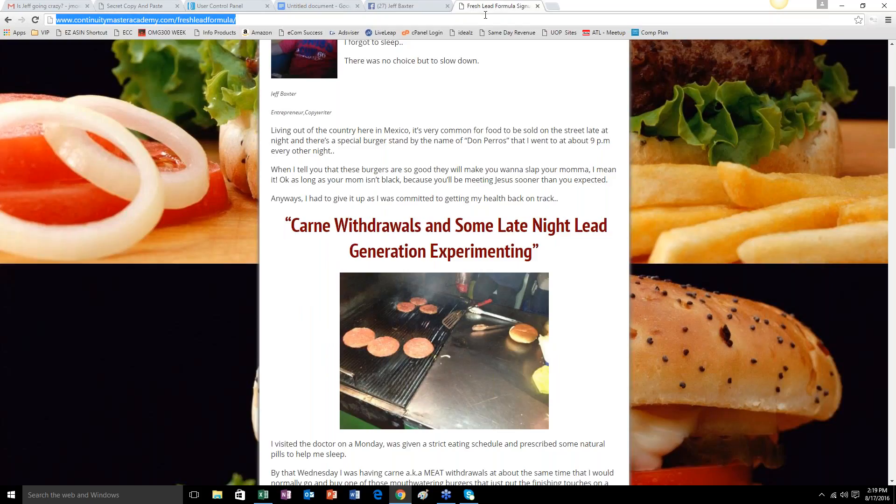
{"action": "type", "text": "jv"}
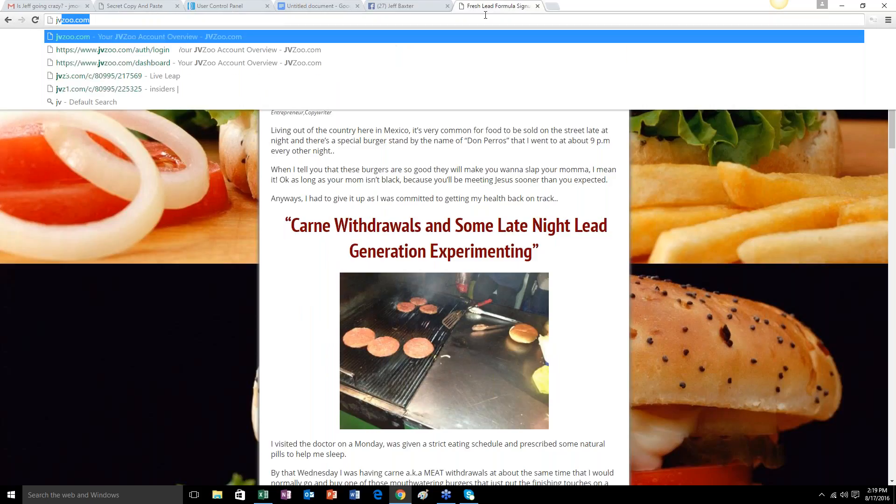
{"action": "type", "text": "zoo.com"}
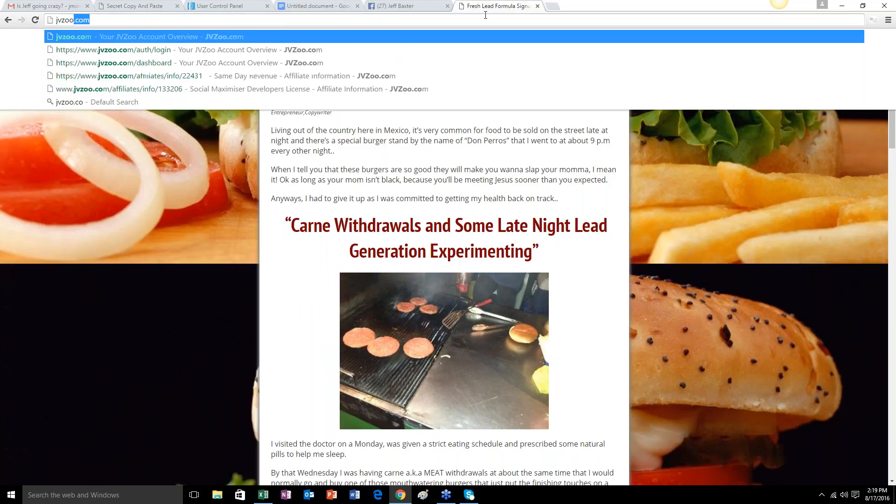
{"action": "key", "text": "Return"}
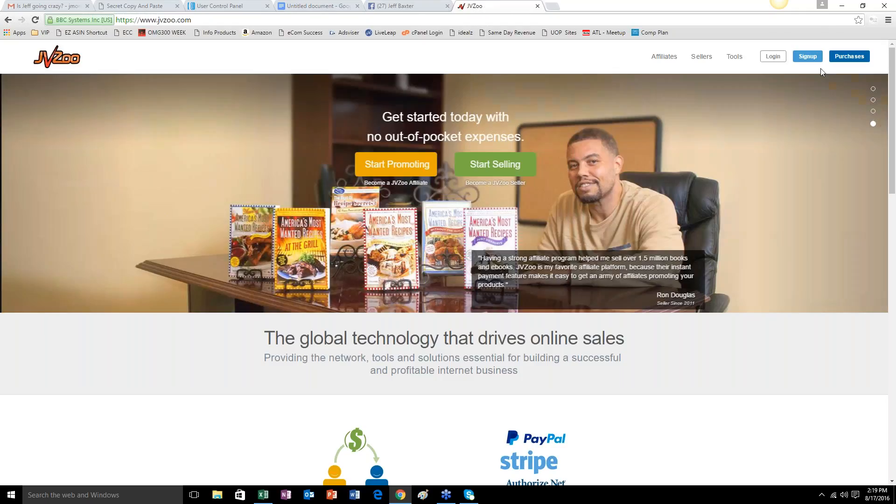
{"action": "left_click", "coordinate": [773, 56]}
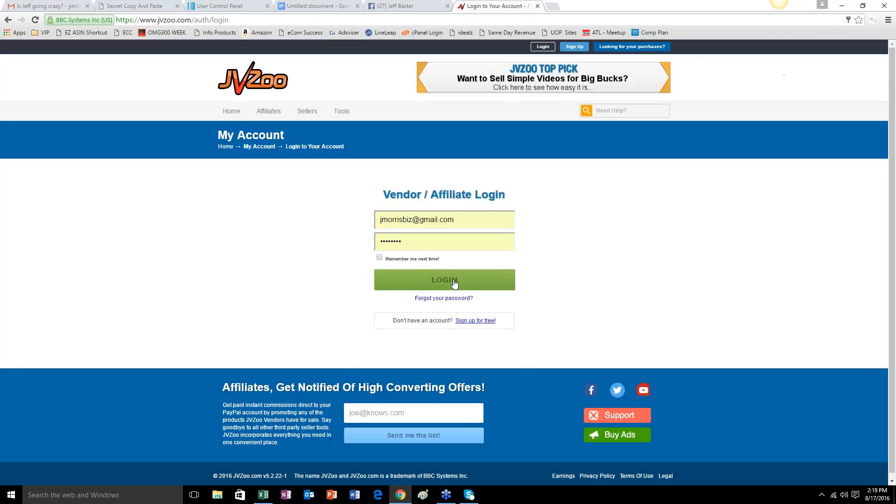
{"action": "left_click", "coordinate": [454, 284]}
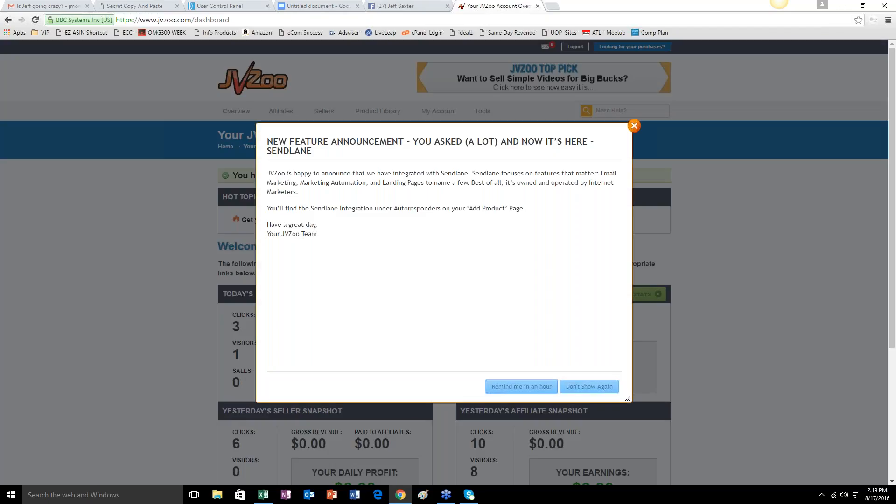
Open today's detailed affiliate stats and set the report's start date to 07/12/2015.
{"action": "left_click", "coordinate": [634, 126]}
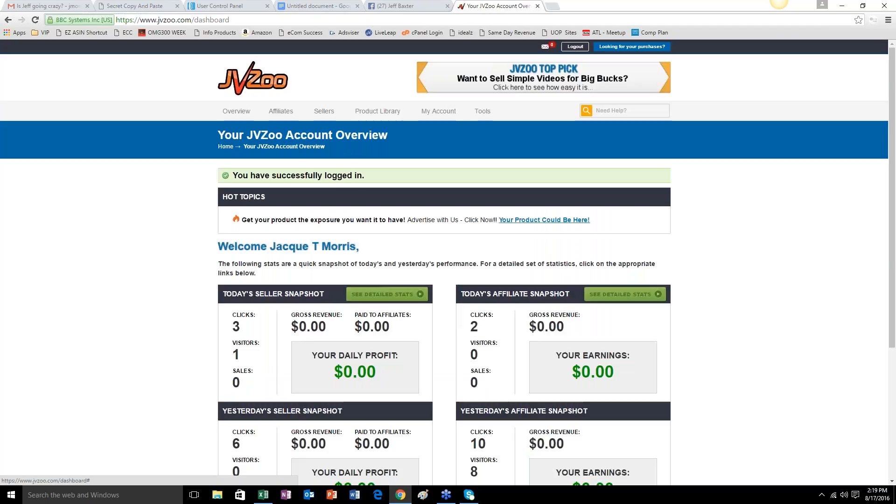
{"action": "left_click", "coordinate": [656, 295]}
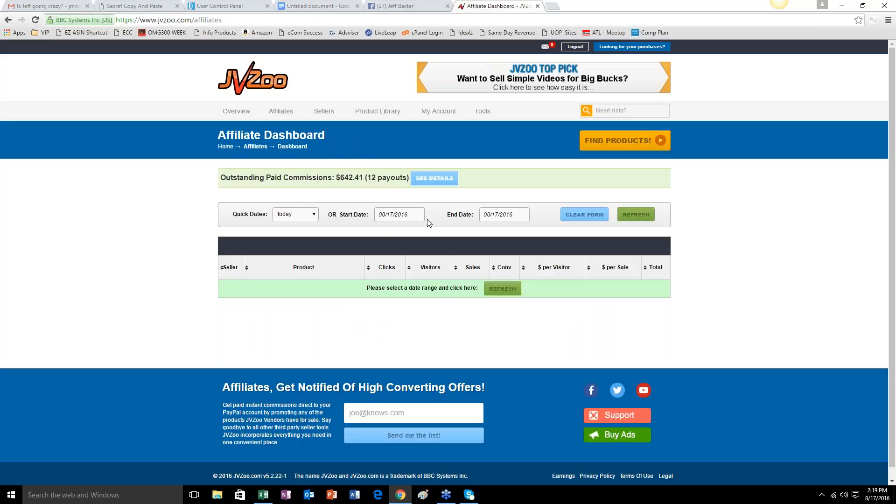
{"action": "left_click", "coordinate": [415, 216]}
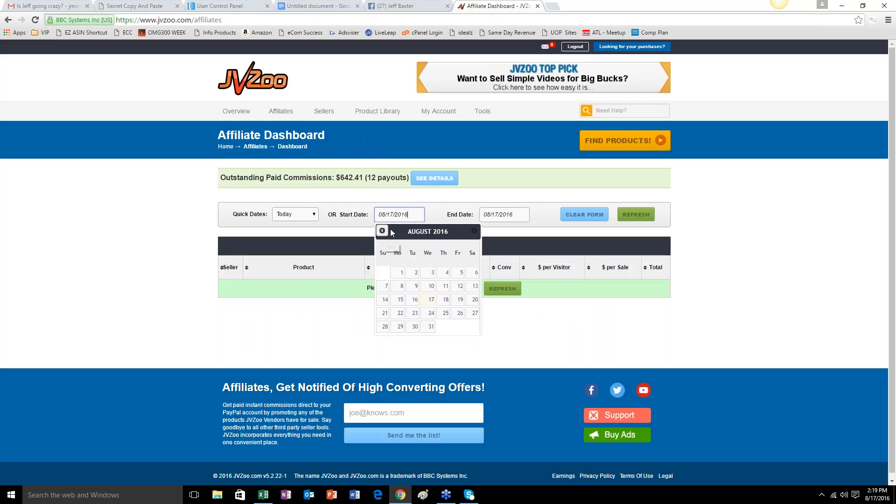
{"action": "left_click_drag", "start_coordinate": [382, 215], "coordinate": [384, 215]}
{"action": "type", "text": "7"}
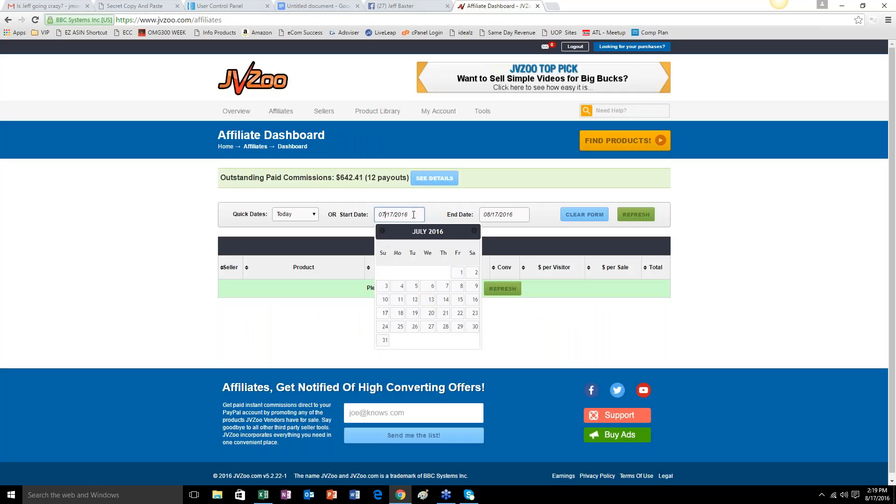
{"action": "key", "text": "BackSpace"}
{"action": "type", "text": "5"}
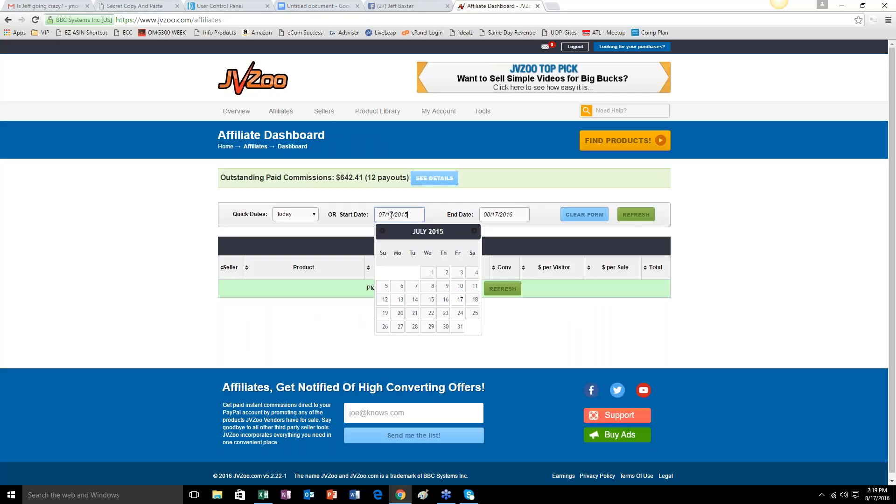
{"action": "key", "text": "Left"}
{"action": "key", "text": "Left"}
{"action": "key", "text": "Left"}
{"action": "key", "text": "Left"}
{"action": "key", "text": "Left"}
{"action": "key", "text": "BackSpace"}
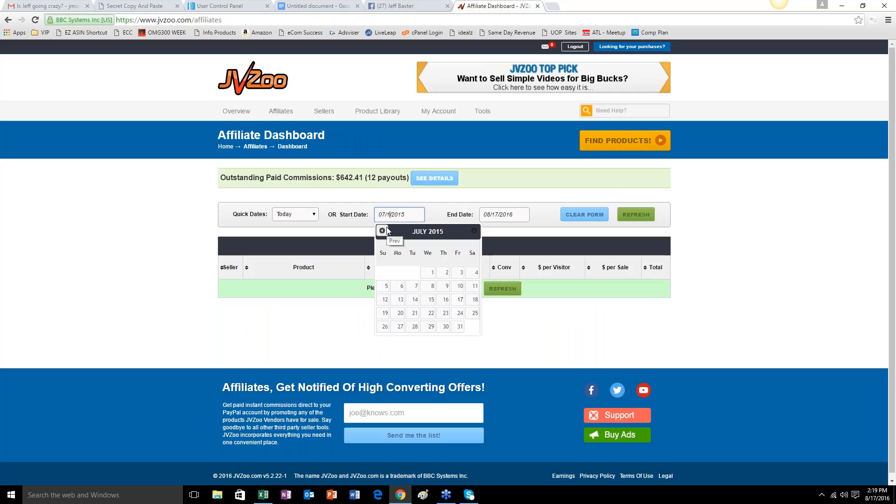
{"action": "type", "text": "2"}
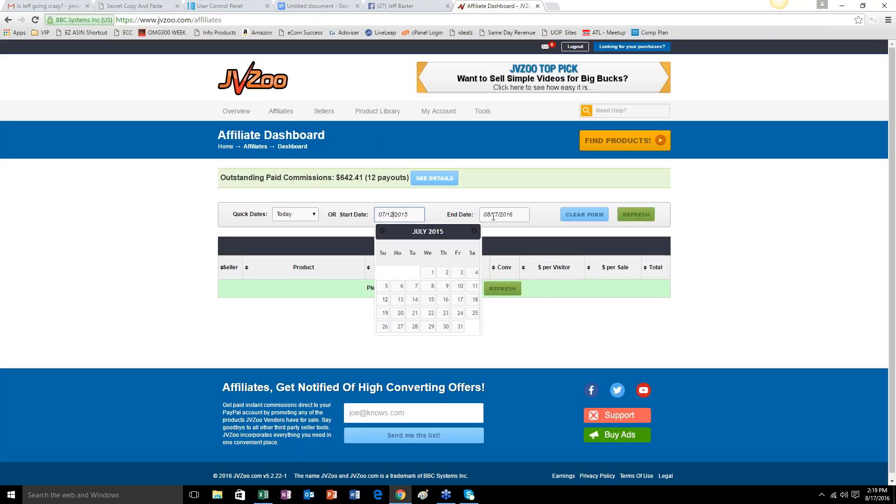
Set the affiliate report's end date to 07/12/2016 and refresh the report.
{"action": "left_click", "coordinate": [488, 217]}
{"action": "key", "text": "Delete"}
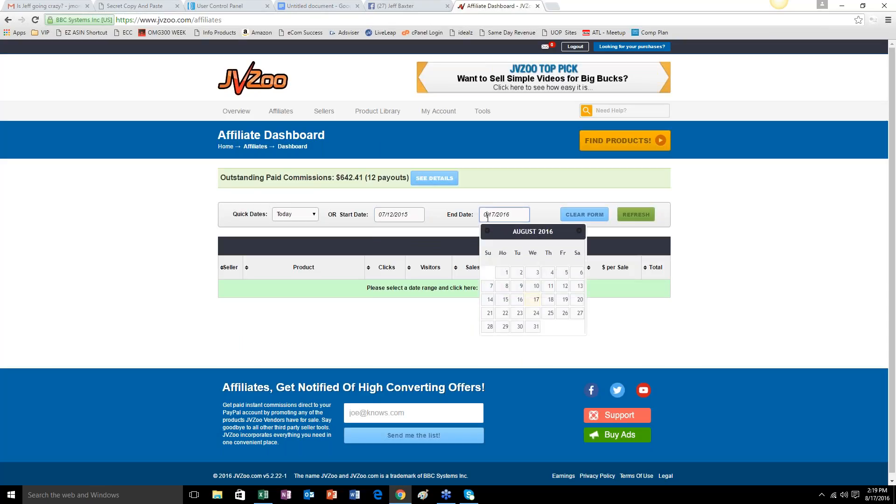
{"action": "type", "text": "7"}
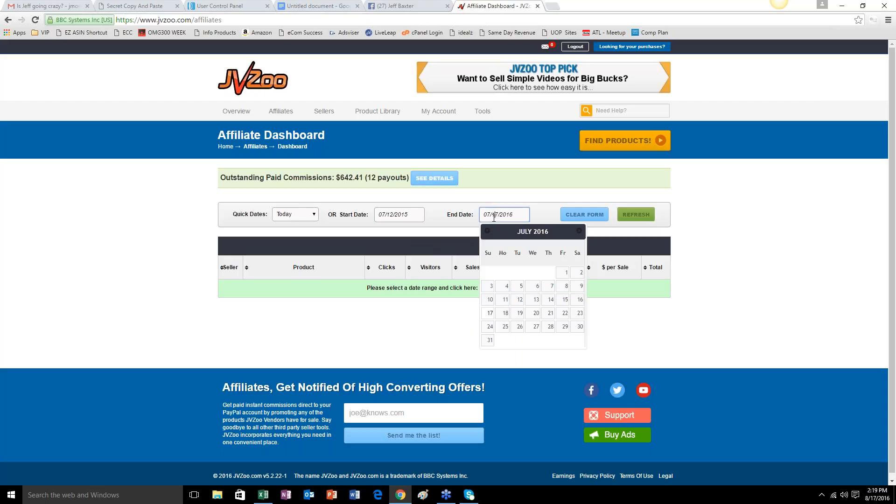
{"action": "key", "text": "Delete"}
{"action": "type", "text": "2"}
{"action": "left_click", "coordinate": [522, 215]}
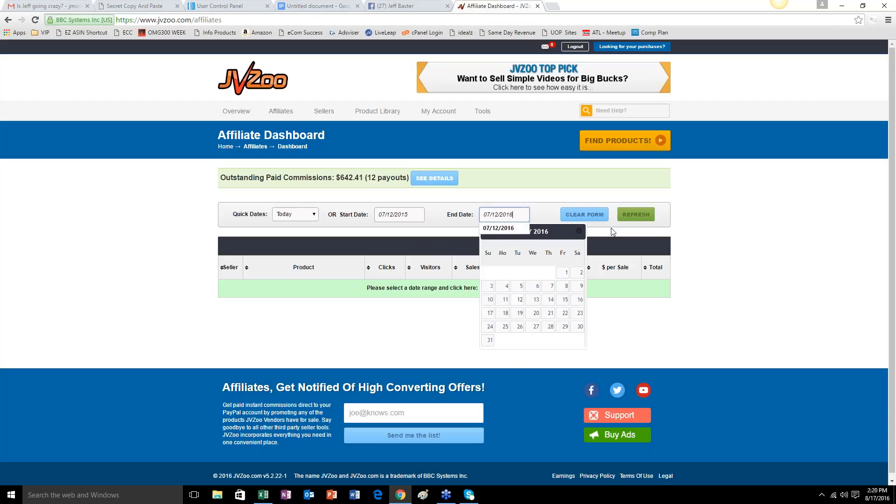
{"action": "left_click", "coordinate": [635, 214]}
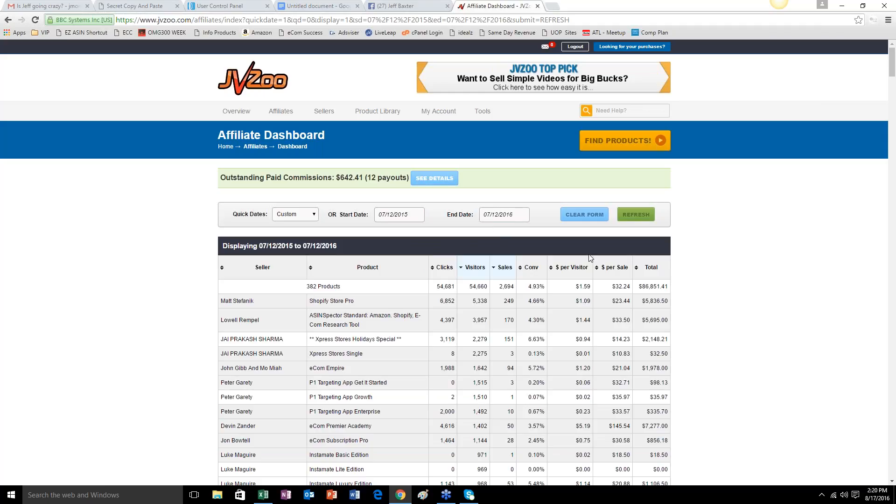
Highlight the overall total commission in the affiliate report's summary row, and return to the account overview.
{"action": "left_click_drag", "start_coordinate": [642, 287], "coordinate": [670, 291]}
{"action": "left_click", "coordinate": [665, 292]}
{"action": "left_click_drag", "start_coordinate": [641, 286], "coordinate": [670, 285]}
{"action": "mouse_move", "coordinate": [273, 121]}
{"action": "left_click", "coordinate": [679, 285]}
{"action": "left_click", "coordinate": [236, 111]}
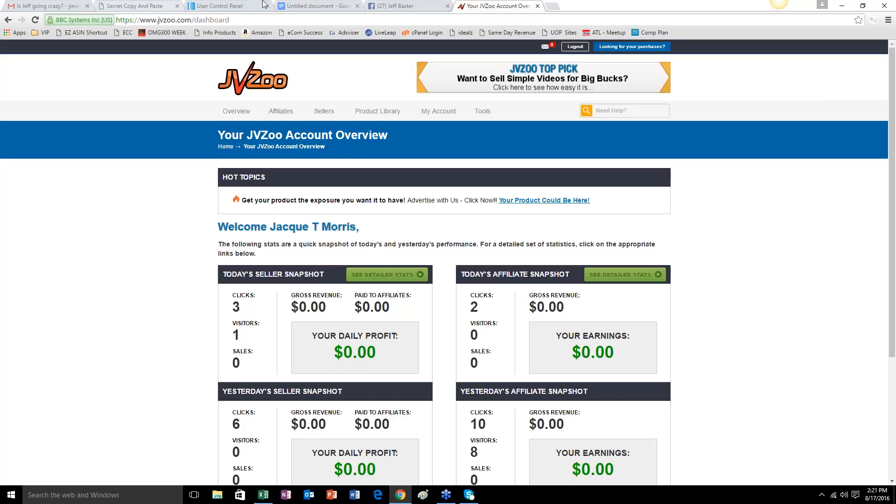
Switch to the AWeber account overview and review the subscriber totals and the List Stats table.
{"action": "left_click", "coordinate": [218, 6]}
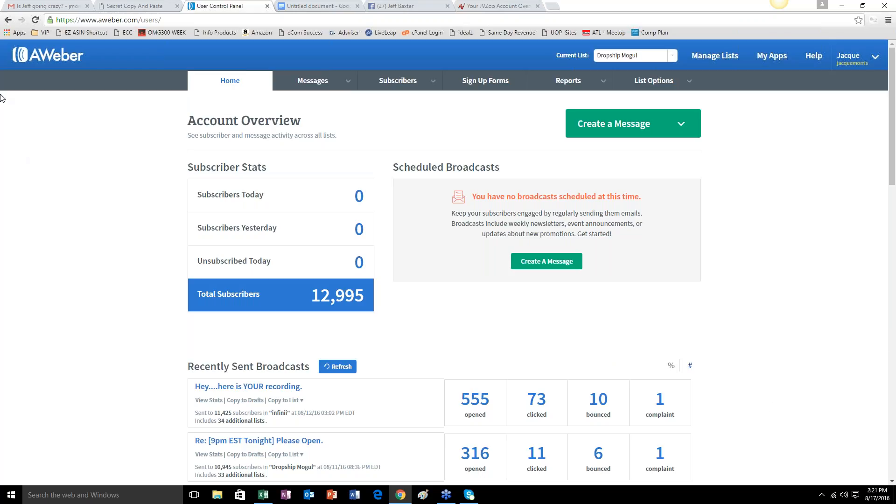
{"action": "left_click", "coordinate": [36, 21]}
{"action": "scroll", "coordinate": [730, 342], "scroll_direction": "down", "scroll_amount": 10}
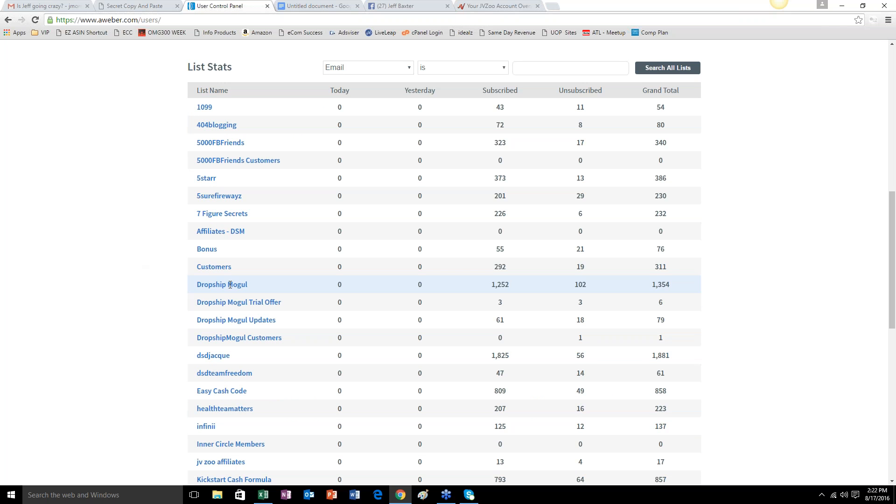
{"action": "scroll", "coordinate": [882, 266], "scroll_direction": "up", "scroll_amount": 4}
{"action": "scroll", "coordinate": [786, 244], "scroll_direction": "up", "scroll_amount": 3}
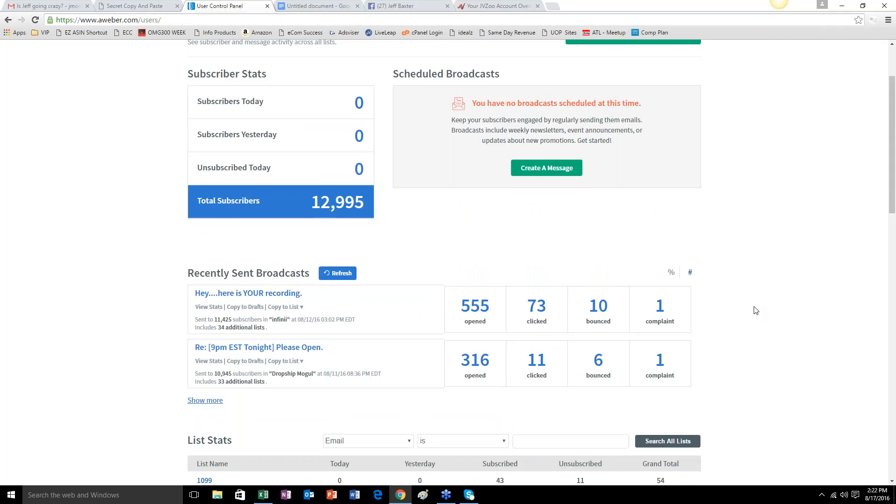
{"action": "scroll", "coordinate": [817, 306], "scroll_direction": "up", "scroll_amount": 2}
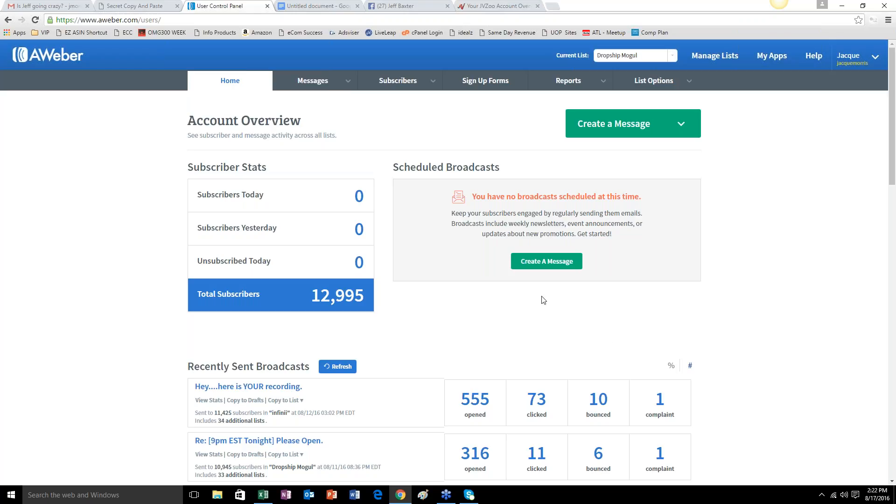
Refresh the recently sent broadcasts on the account overview and look for the newly sent message.
{"action": "scroll", "coordinate": [606, 340], "scroll_direction": "down", "scroll_amount": 5}
{"action": "scroll", "coordinate": [721, 329], "scroll_direction": "up", "scroll_amount": 5}
{"action": "scroll", "coordinate": [416, 289], "scroll_direction": "down", "scroll_amount": 6}
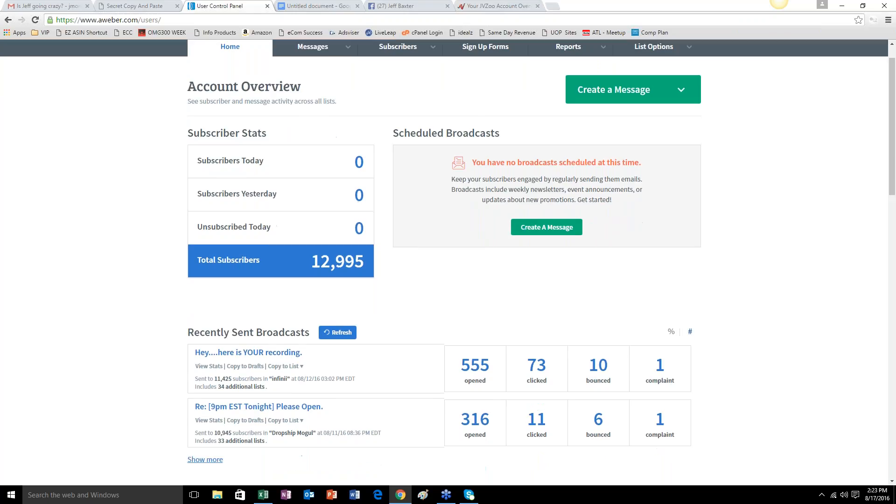
{"action": "scroll", "coordinate": [308, 302], "scroll_direction": "up", "scroll_amount": 6}
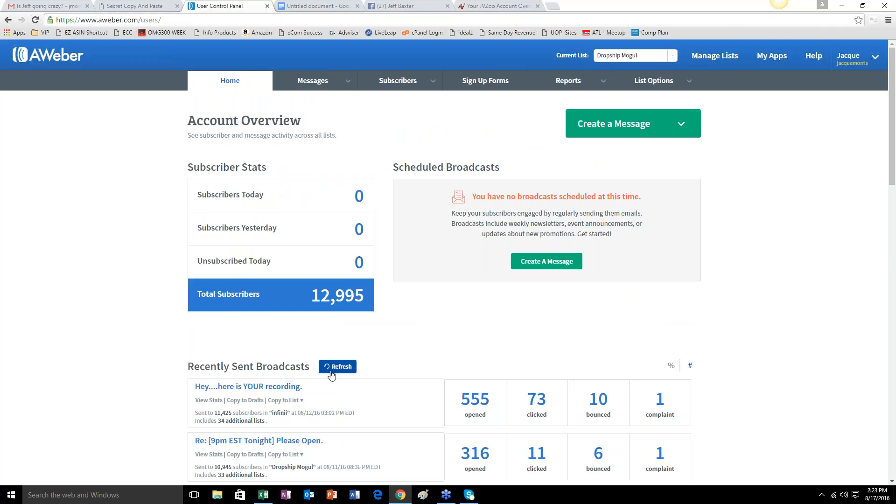
{"action": "left_click", "coordinate": [335, 368]}
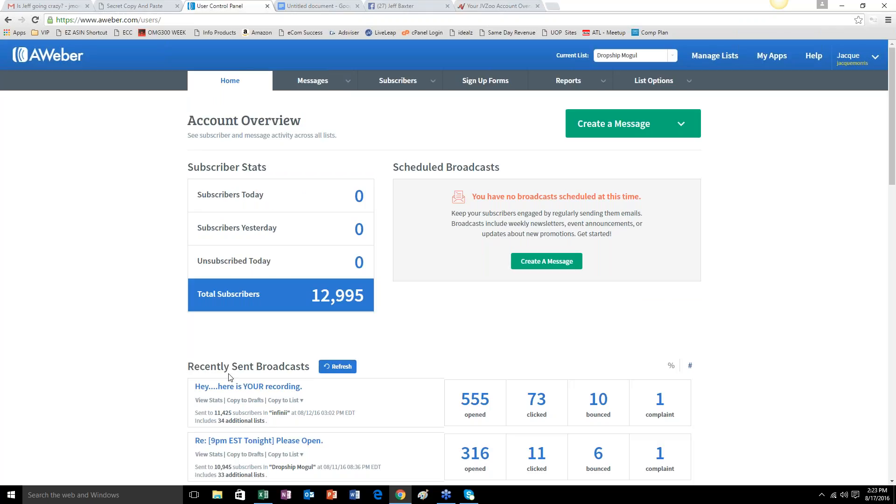
{"action": "scroll", "coordinate": [229, 377], "scroll_direction": "down", "scroll_amount": 2}
{"action": "scroll", "coordinate": [230, 377], "scroll_direction": "up", "scroll_amount": 2}
Load yahoo.com in place of the JVZoo dashboard and open the Yahoo mailbox.
{"action": "left_click", "coordinate": [485, 6]}
{"action": "left_click", "coordinate": [462, 19]}
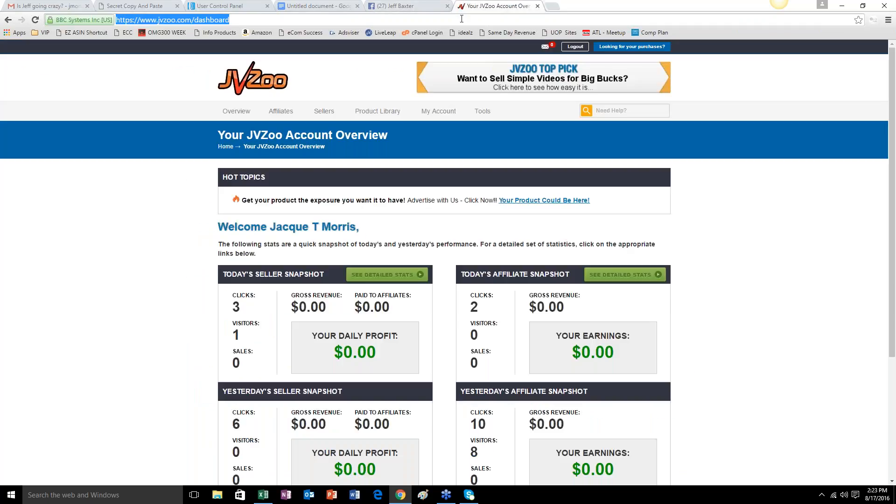
{"action": "type", "text": "yahoo.com"}
{"action": "key", "text": "Return"}
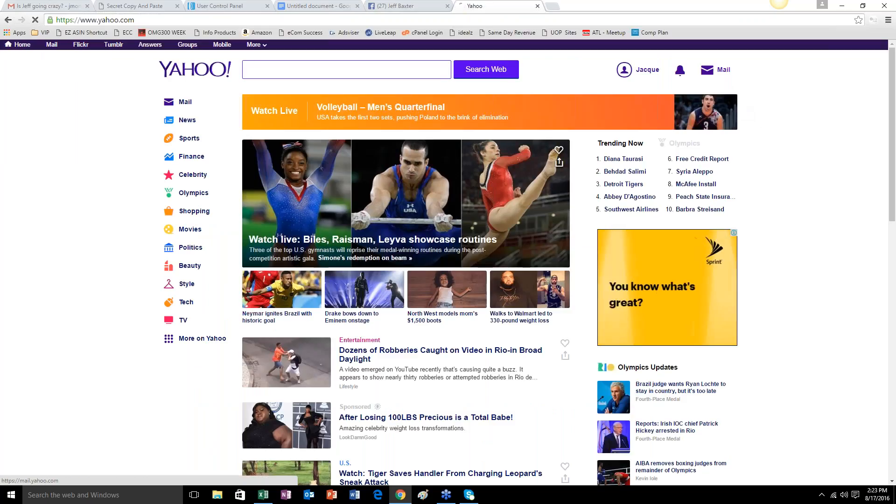
{"action": "mouse_move", "coordinate": [725, 75]}
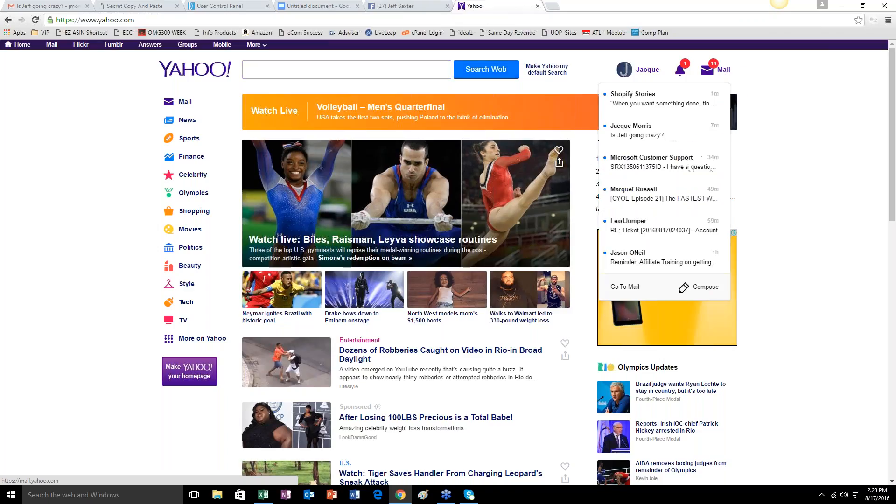
{"action": "left_click", "coordinate": [723, 69]}
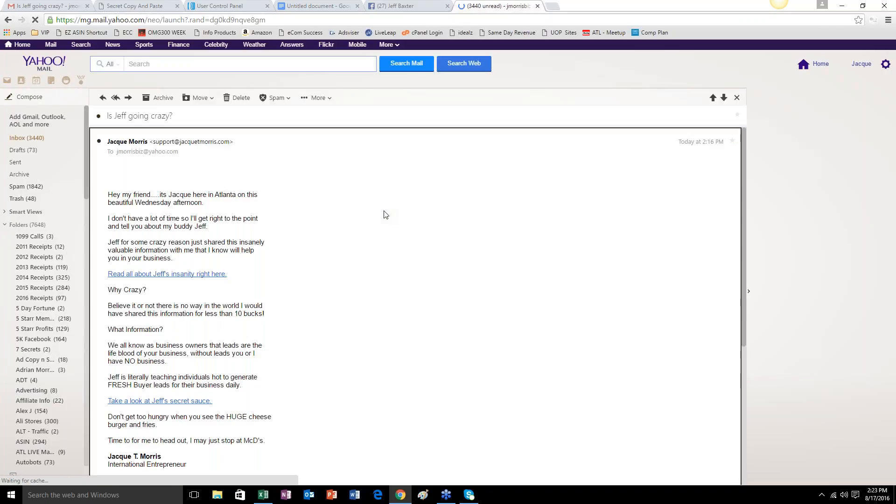
Read the received broadcast email from its greeting down to the p.s. link and unsubscribe footer.
{"action": "scroll", "coordinate": [386, 214], "scroll_direction": "down", "scroll_amount": 1}
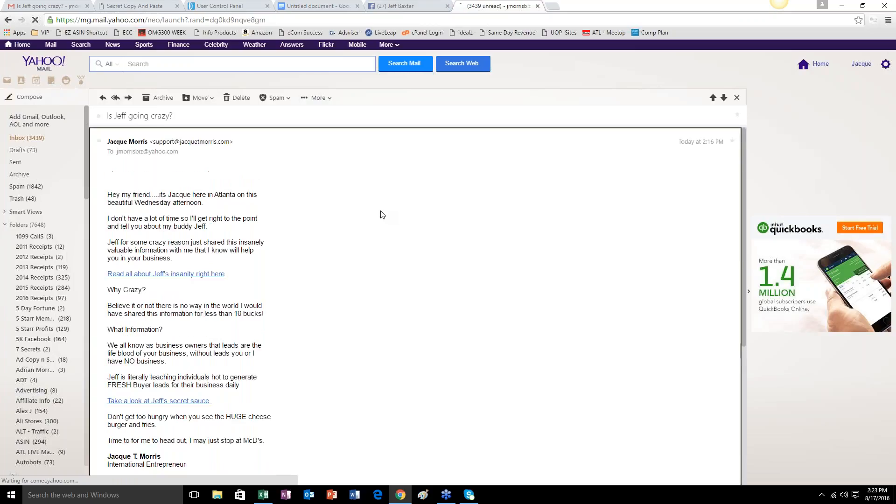
{"action": "scroll", "coordinate": [272, 195], "scroll_direction": "down", "scroll_amount": 2}
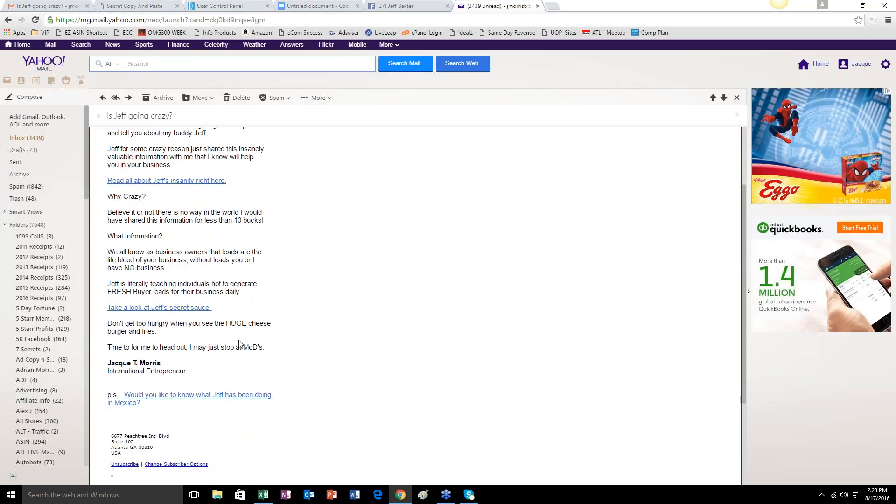
{"action": "scroll", "coordinate": [222, 350], "scroll_direction": "up", "scroll_amount": 3}
{"action": "scroll", "coordinate": [222, 179], "scroll_direction": "down", "scroll_amount": 1}
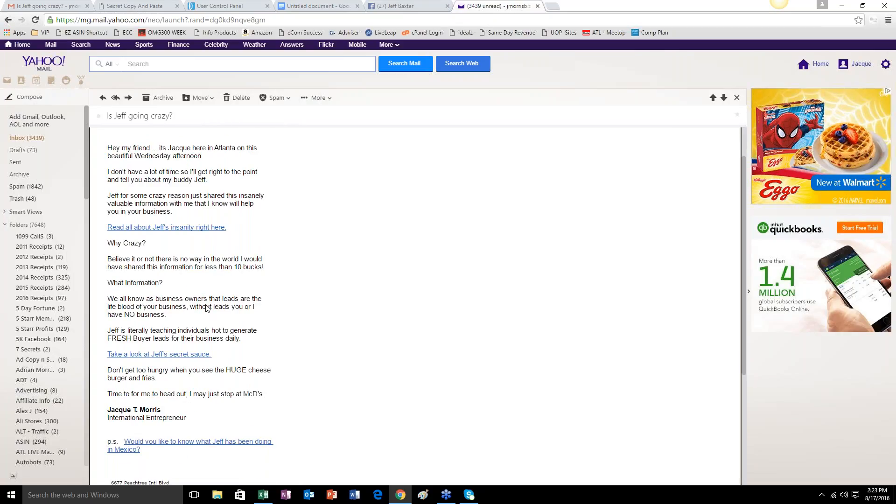
{"action": "scroll", "coordinate": [272, 317], "scroll_direction": "up", "scroll_amount": 1}
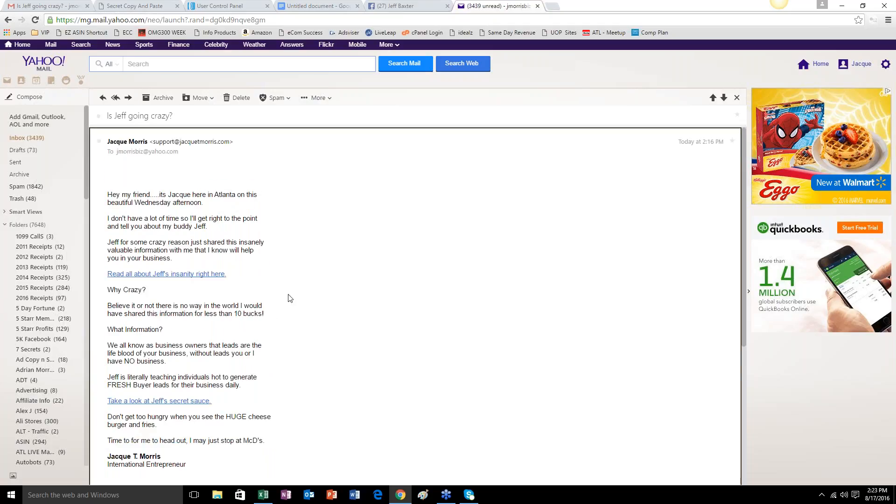
{"action": "scroll", "coordinate": [290, 297], "scroll_direction": "down", "scroll_amount": 1}
{"action": "scroll", "coordinate": [289, 296], "scroll_direction": "up", "scroll_amount": 1}
Highlight the email's body text from the greeting to the cheeseburger line, and clear the selection at the footer.
{"action": "mouse_move", "coordinate": [111, 195]}
{"action": "left_mouse_down"}
{"action": "mouse_move", "coordinate": [209, 205]}
{"action": "mouse_move", "coordinate": [257, 196]}
{"action": "mouse_move", "coordinate": [250, 423]}
{"action": "mouse_move", "coordinate": [246, 460]}
{"action": "mouse_move", "coordinate": [240, 441]}
{"action": "mouse_move", "coordinate": [238, 456]}
{"action": "left_mouse_up"}
{"action": "left_click", "coordinate": [270, 235]}
{"action": "left_click_drag", "start_coordinate": [110, 196], "coordinate": [223, 270]}
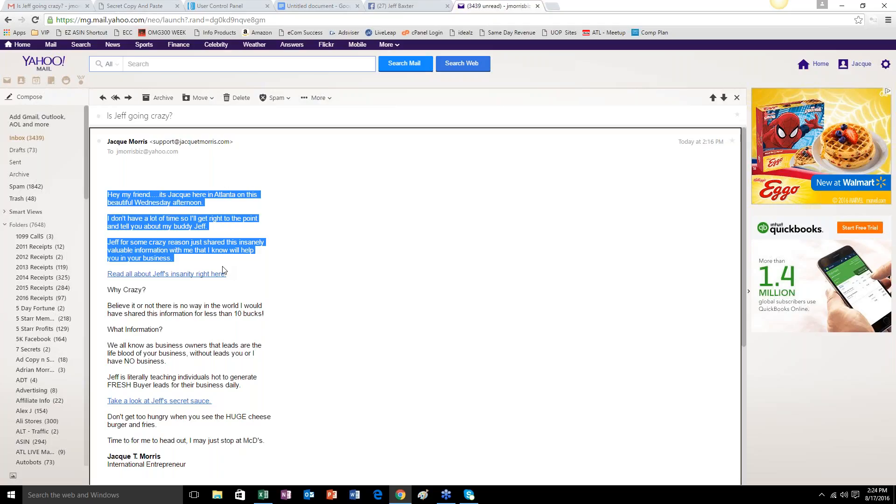
{"action": "left_click_drag", "start_coordinate": [223, 270], "coordinate": [237, 434]}
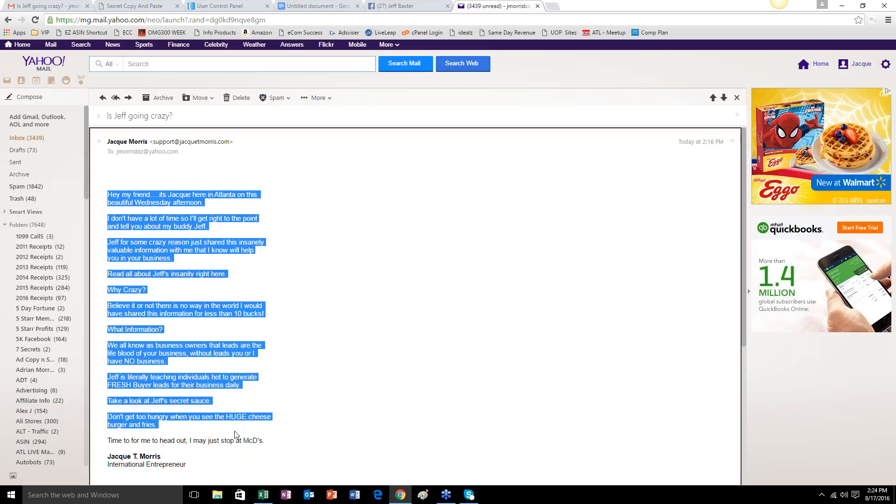
{"action": "scroll", "coordinate": [232, 434], "scroll_direction": "down", "scroll_amount": 2}
{"action": "left_click", "coordinate": [187, 425]}
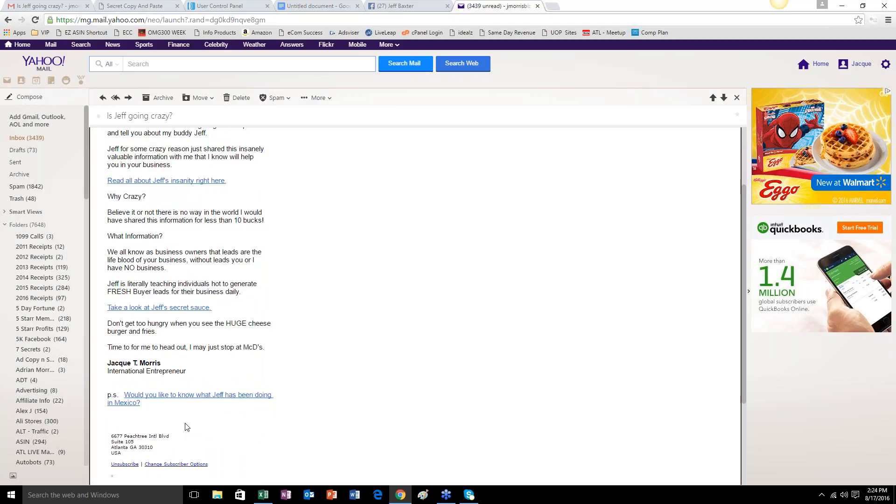
Return to AWeber, log out of the account and log back in with the saved credentials.
{"action": "left_click", "coordinate": [205, 9]}
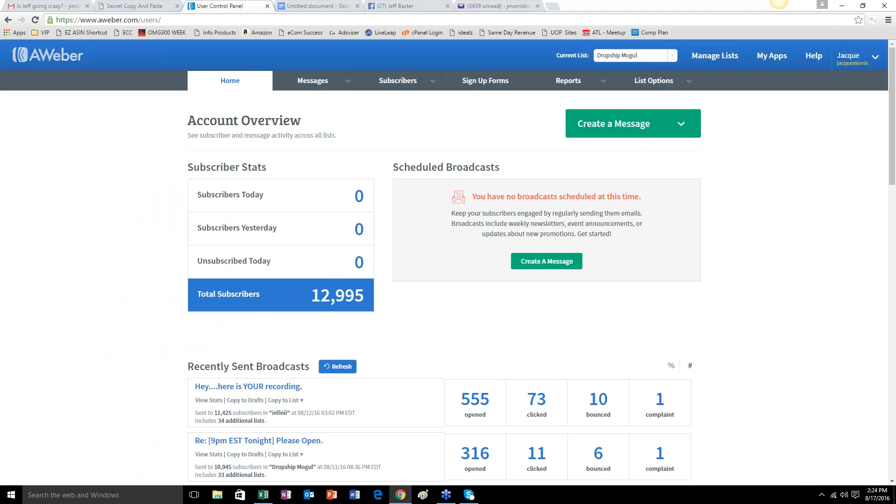
{"action": "mouse_move", "coordinate": [849, 68]}
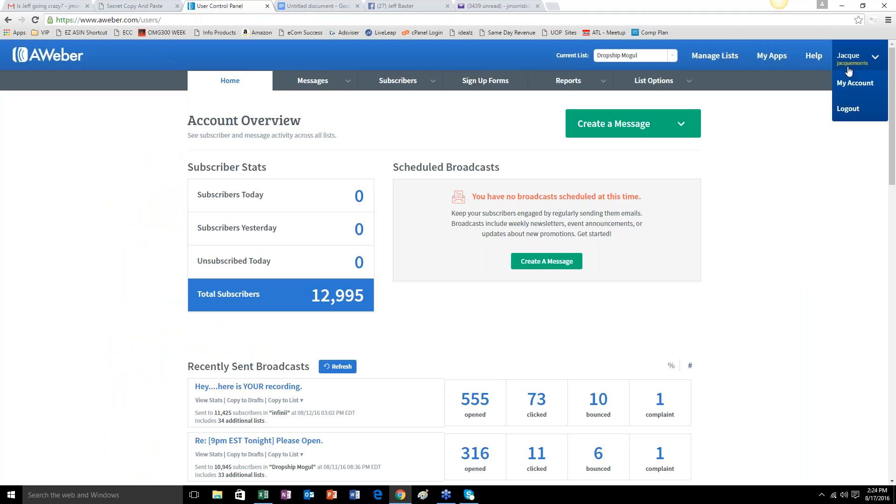
{"action": "left_click", "coordinate": [848, 110]}
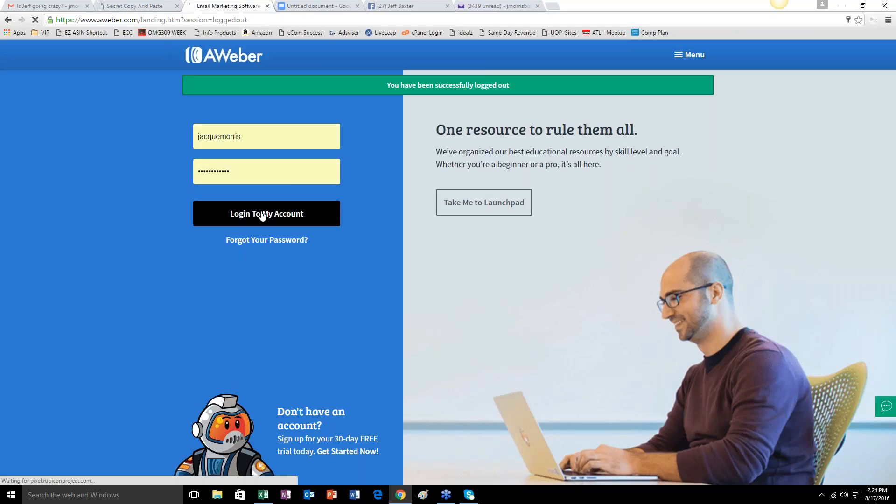
{"action": "left_click", "coordinate": [260, 216]}
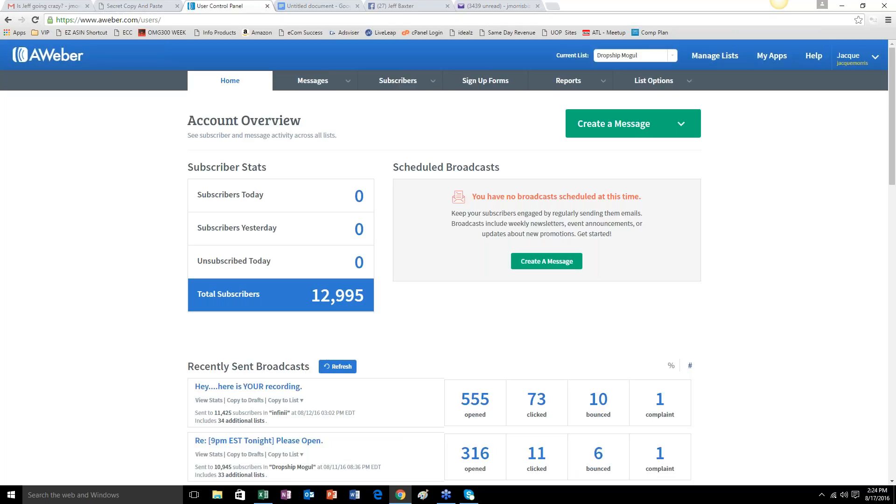
Check the List Stats on the account overview, and open the full list of broadcast messages.
{"action": "scroll", "coordinate": [263, 218], "scroll_direction": "down", "scroll_amount": 5}
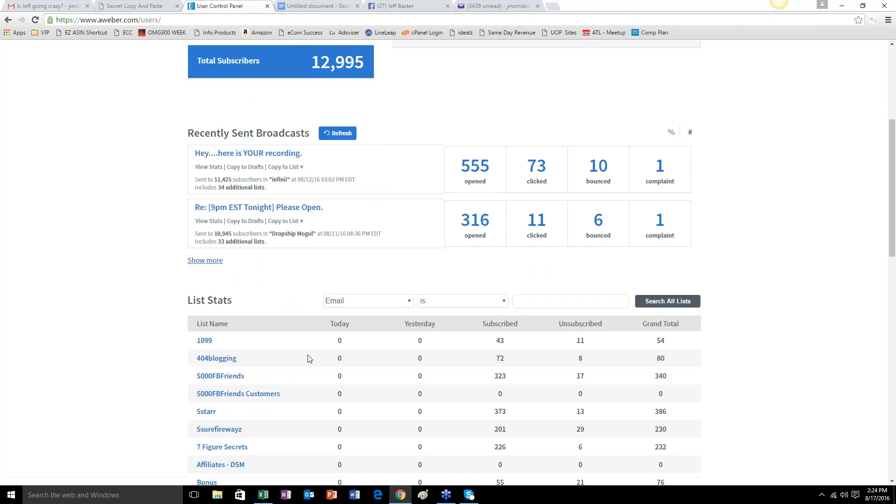
{"action": "scroll", "coordinate": [310, 360], "scroll_direction": "down", "scroll_amount": 4}
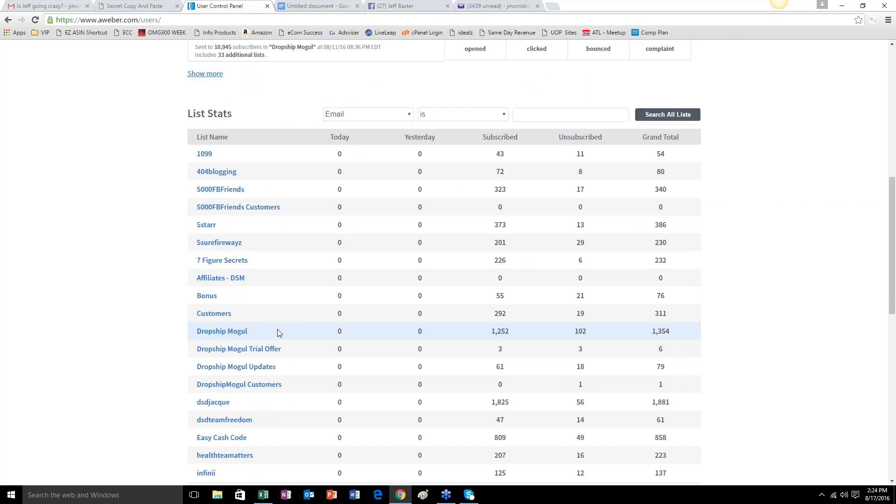
{"action": "scroll", "coordinate": [278, 334], "scroll_direction": "up", "scroll_amount": 4}
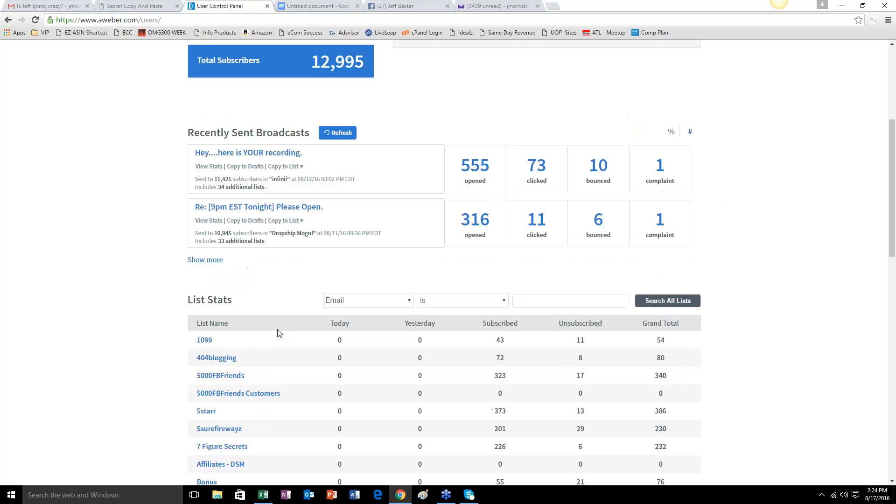
{"action": "left_click", "coordinate": [214, 260]}
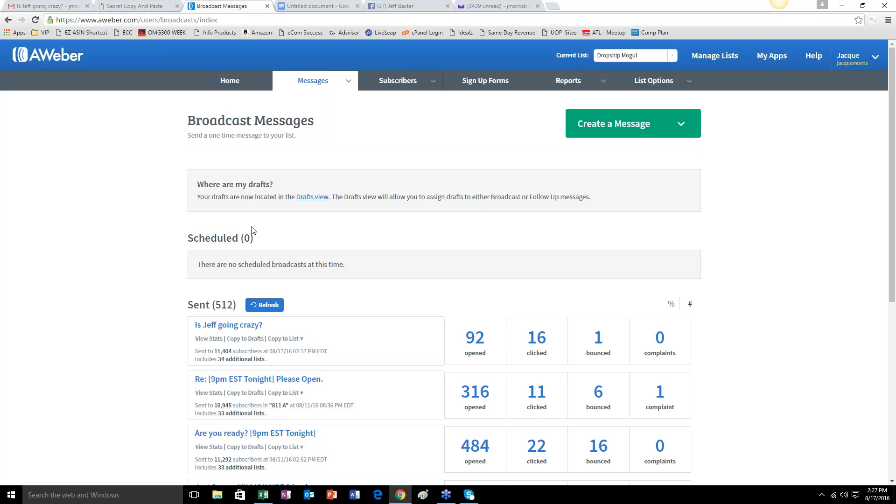
Switch to the Google Docs lesson notes and start a new paragraph at the end reading "Law of Averages -".
{"action": "left_click", "coordinate": [325, 7]}
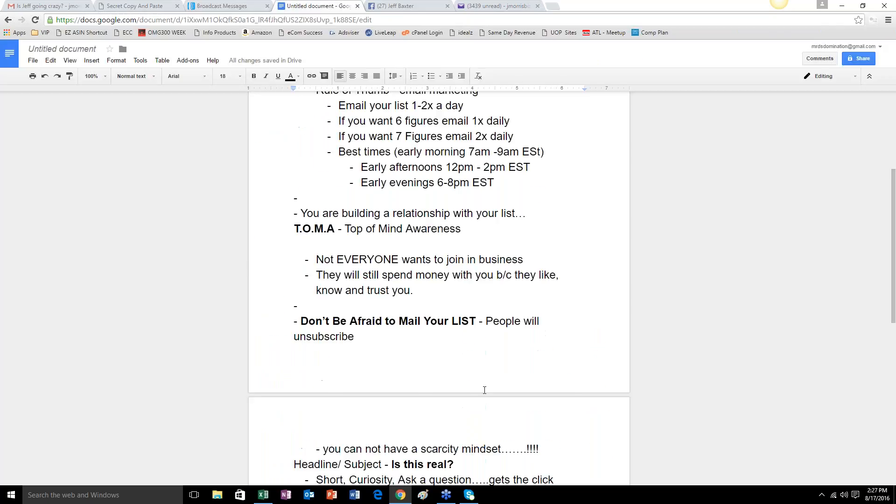
{"action": "key", "text": "ctrl+End"}
{"action": "key", "text": "Return"}
{"action": "key", "text": "Return"}
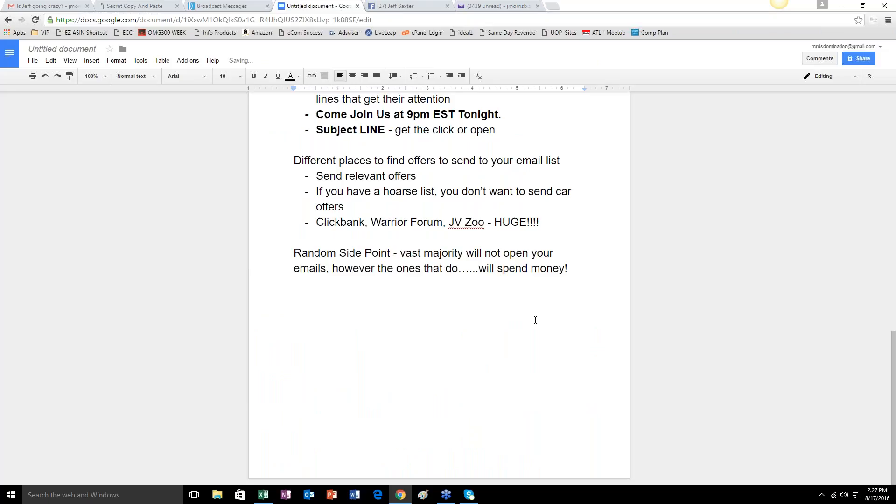
{"action": "type", "text": "A"}
{"action": "key", "text": "BackSpace"}
{"action": "type", "text": "Law of Averag"}
{"action": "key", "text": "BackSpace"}
{"action": "key", "text": "BackSpace"}
{"action": "type", "text": "ages -"}
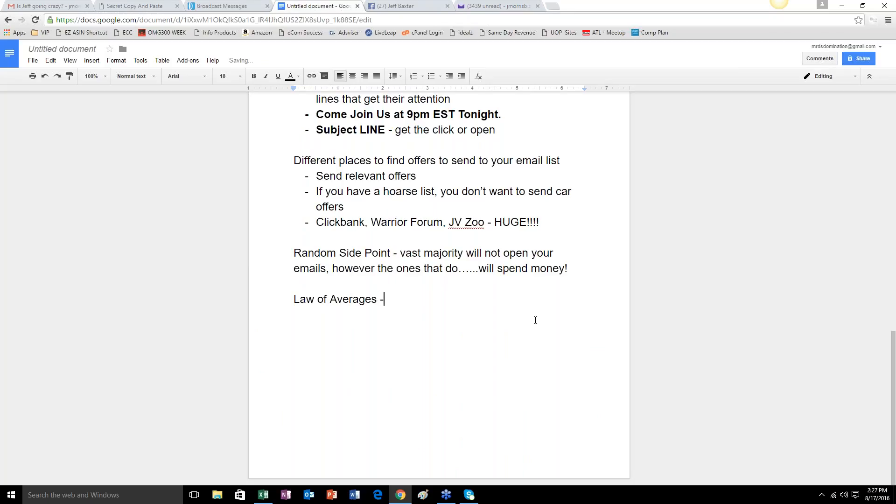
{"action": "type", "text": " Most peole won"}
Complete the Law of Averages line with "Most people won't buy an offer until they have seen it multiple times.".
{"action": "key", "text": "BackSpace"}
{"action": "key", "text": "BackSpace"}
{"action": "key", "text": "BackSpace"}
{"action": "key", "text": "BackSpace"}
{"action": "key", "text": "BackSpace"}
{"action": "key", "text": "BackSpace"}
{"action": "type", "text": "ple wont buy"}
{"action": "key", "text": "BackSpace"}
{"action": "key", "text": "BackSpace"}
{"action": "key", "text": "BackSpace"}
{"action": "key", "text": "BackSpace"}
{"action": "key", "text": "BackSpace"}
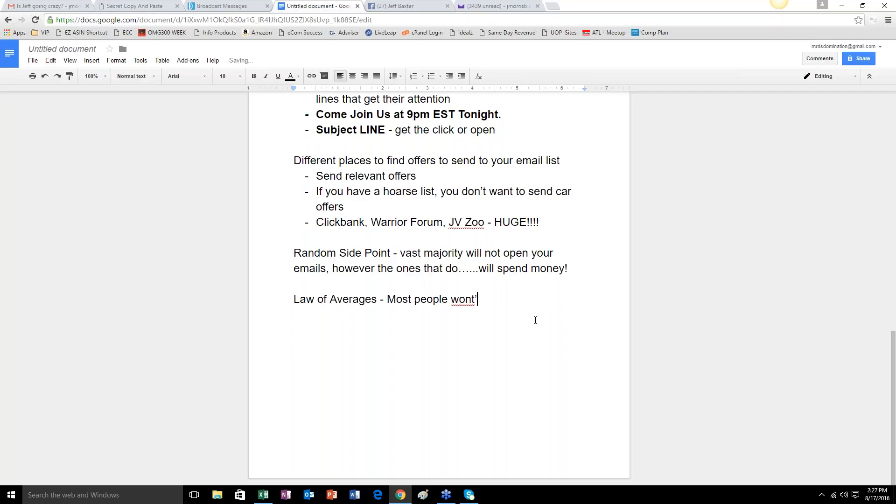
{"action": "type", "text": "'t buy an offer till"}
{"action": "key", "text": "BackSpace"}
{"action": "key", "text": "BackSpace"}
{"action": "key", "text": "BackSpace"}
{"action": "key", "text": "BackSpace"}
{"action": "key", "text": "BackSpace"}
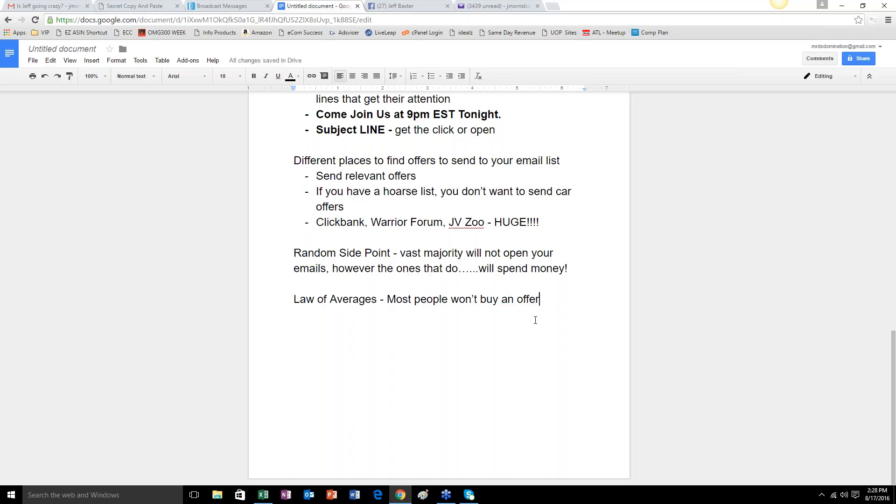
{"action": "type", "text": "until they ha"}
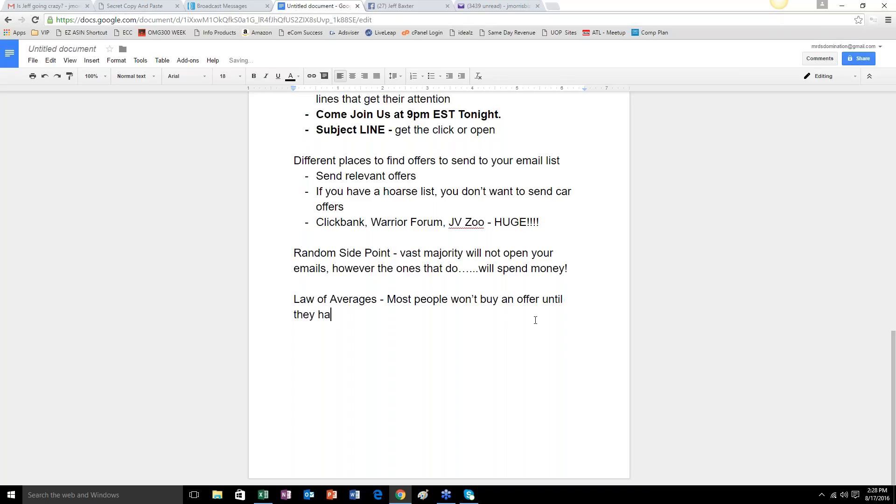
{"action": "type", "text": "ve seen it multiple times."}
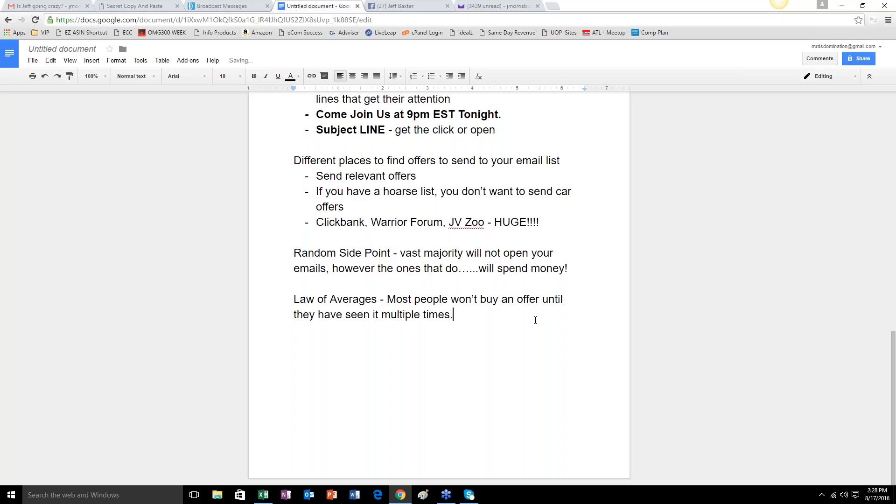
Add a new paragraph below the Law of Averages note reading "My personal assessment.".
{"action": "key", "text": "Return"}
{"action": "key", "text": "Return"}
{"action": "type", "text": "My personal asses"}
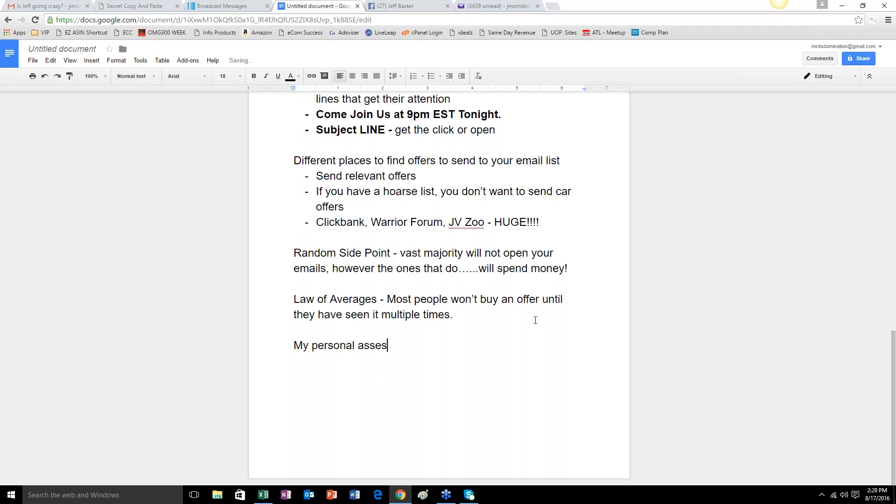
{"action": "type", "text": "sment."}
Add a bullet under My personal assessment: "The first day and the last day that I promote an offer is usually when I see the most sales!!!!".
{"action": "key", "text": "Return"}
{"action": "key", "text": "Tab"}
{"action": "type", "text": "- The fir"}
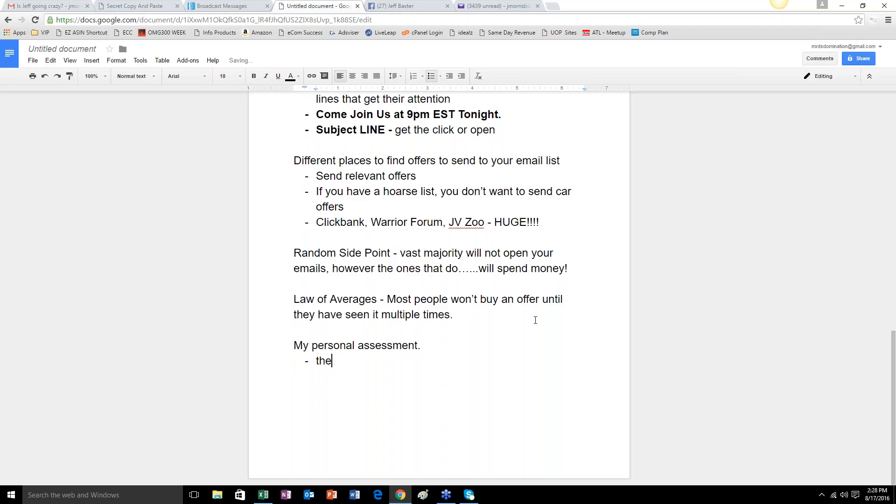
{"action": "type", "text": "st day and "}
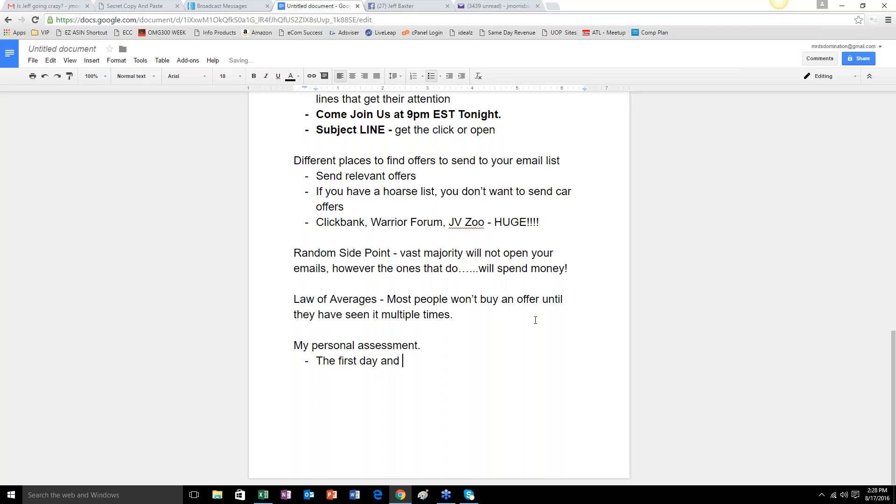
{"action": "type", "text": "the last day that I "}
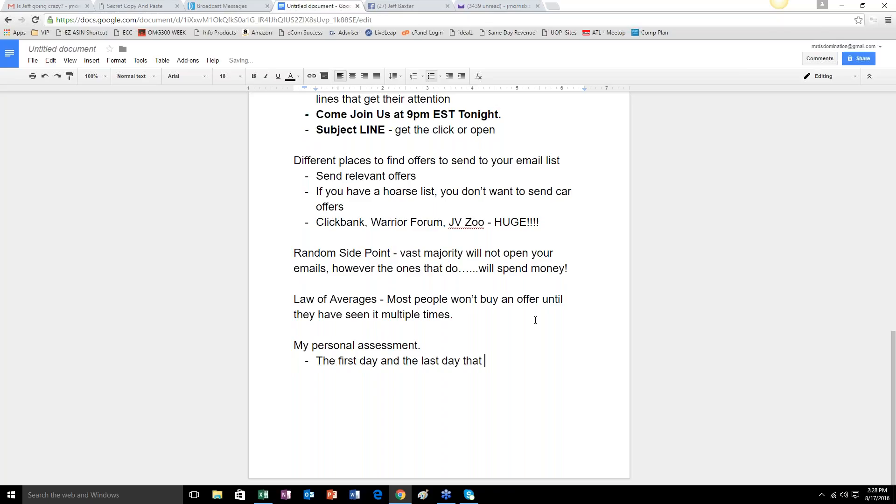
{"action": "type", "text": "promote an offer is"}
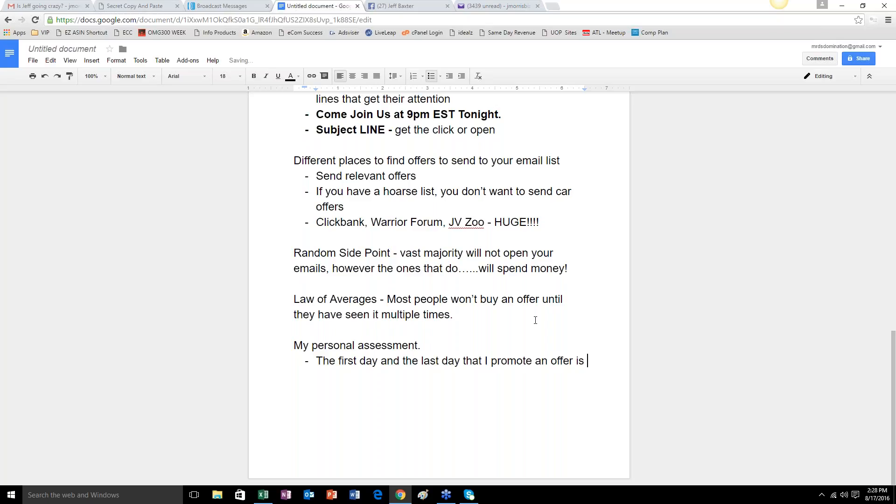
{"action": "type", "text": " usually when I see the most sal"}
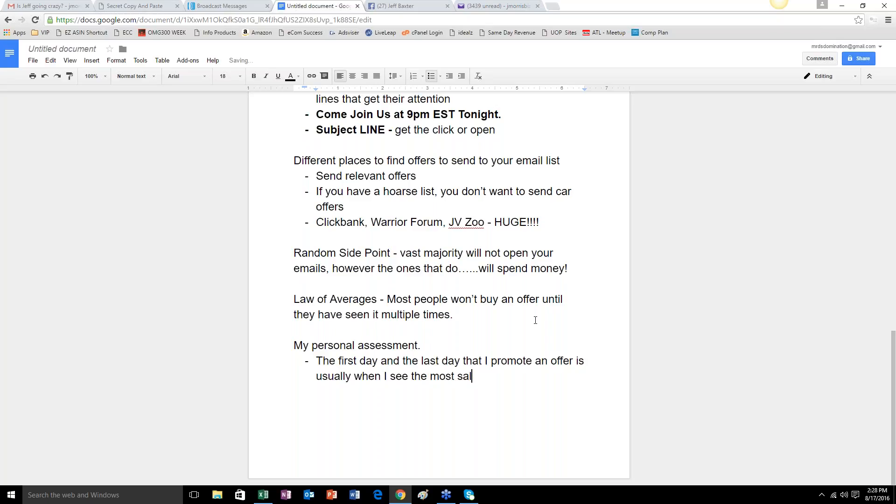
{"action": "type", "text": "es!!!!"}
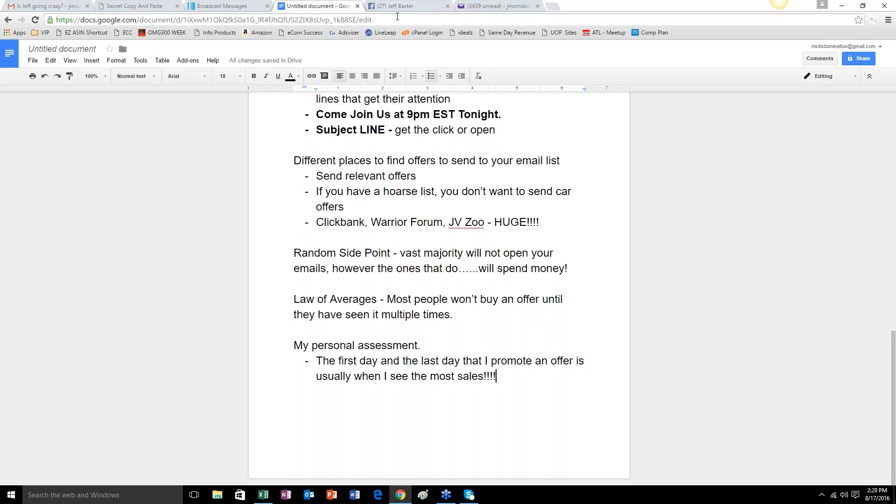
Look at the open Facebook profile, reload AWeber's Broadcast Messages list, and open the Account Overview.
{"action": "left_click", "coordinate": [412, 7]}
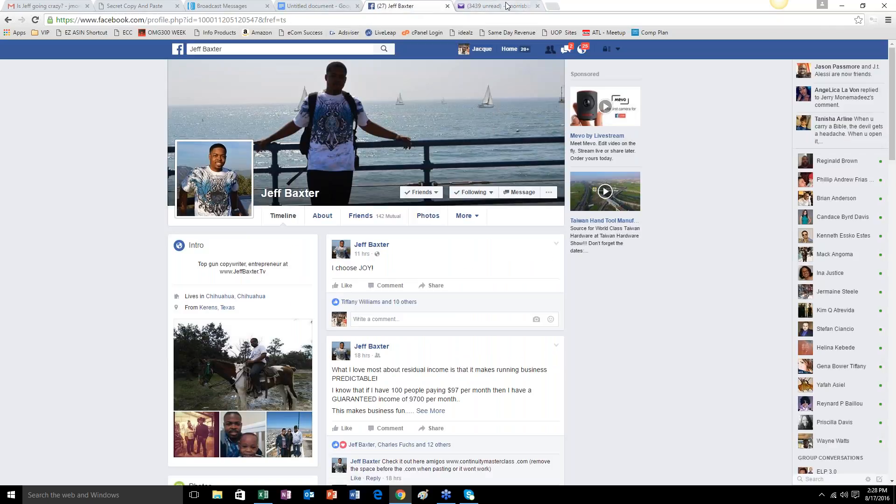
{"action": "left_click", "coordinate": [244, 6]}
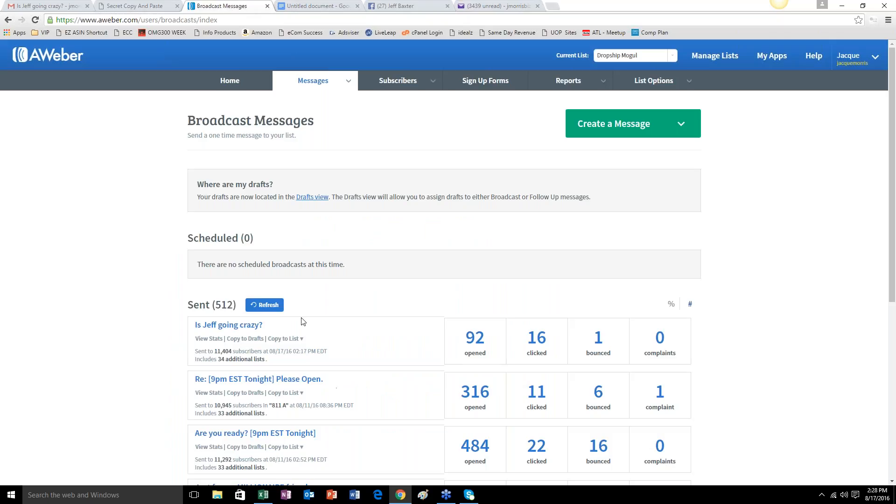
{"action": "left_click", "coordinate": [35, 20]}
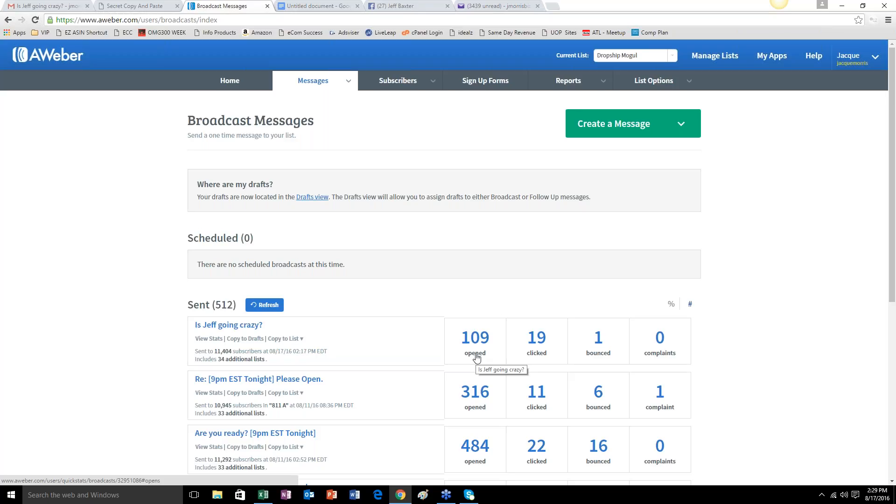
{"action": "left_click", "coordinate": [230, 84]}
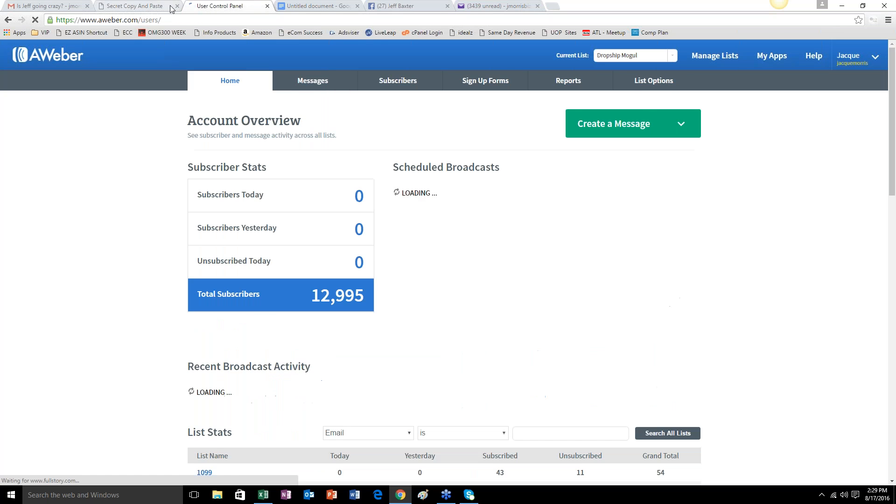
Return to the Google Docs lesson notes and start sharing them, saving the document as "Auto-Responder Madness - Are You Building A List".
{"action": "left_click", "coordinate": [295, 6]}
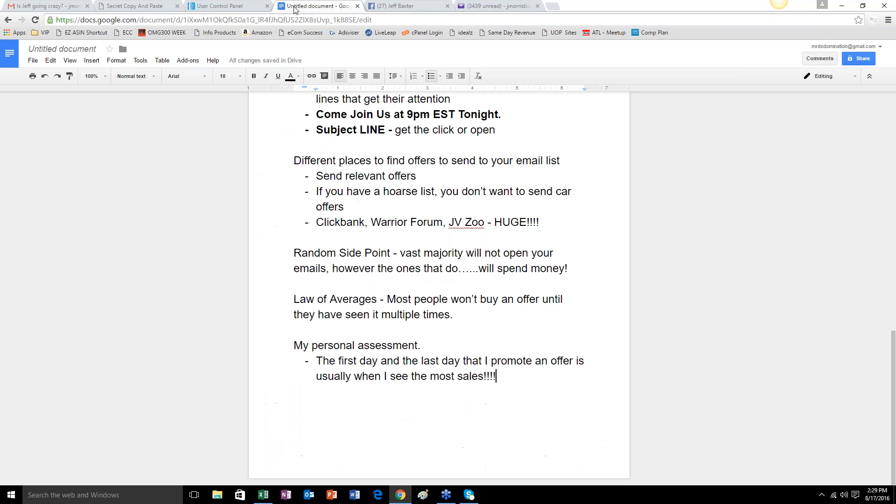
{"action": "scroll", "coordinate": [387, 143], "scroll_direction": "up", "scroll_amount": 15}
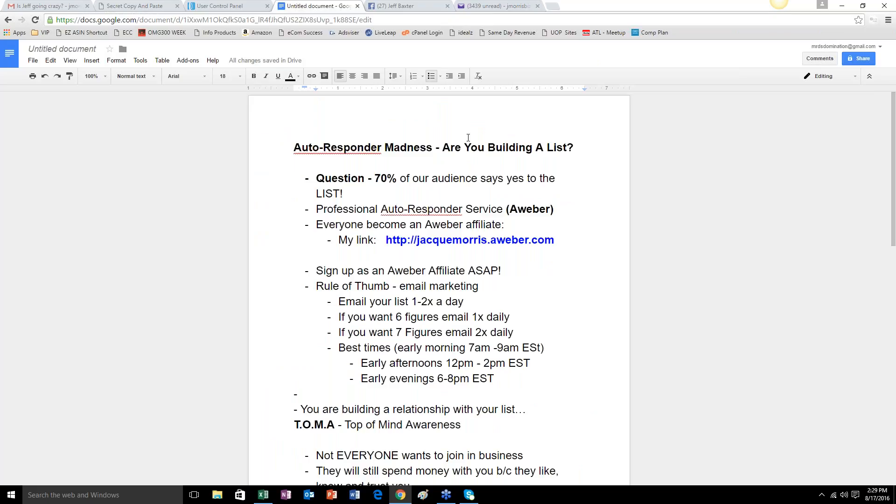
{"action": "left_click", "coordinate": [855, 59]}
{"action": "left_click", "coordinate": [386, 292]}
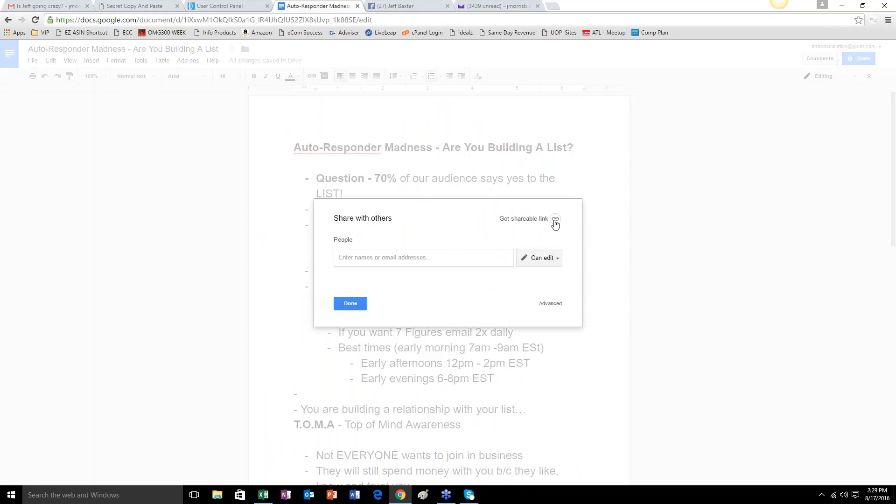
Turn on link sharing so anyone with the link can view, copy the document's link, and close the sharing settings.
{"action": "left_click", "coordinate": [555, 219]}
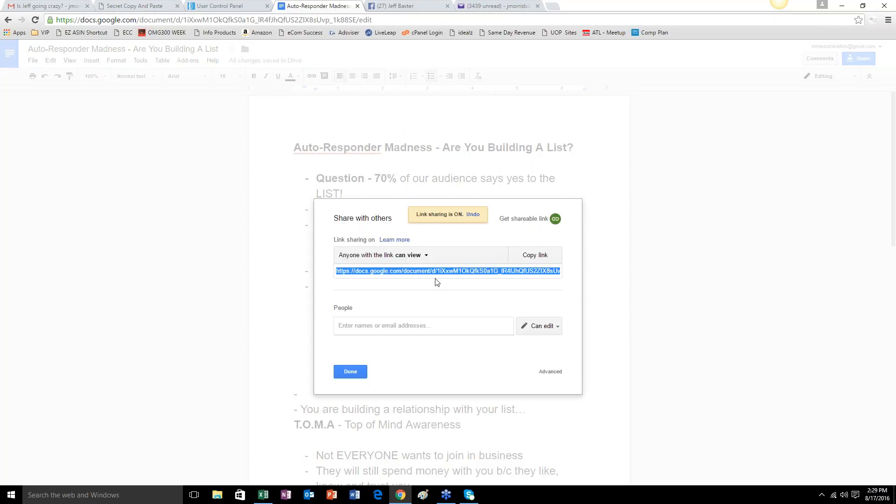
{"action": "right_click", "coordinate": [444, 270]}
{"action": "left_click", "coordinate": [461, 277]}
{"action": "left_click", "coordinate": [350, 372]}
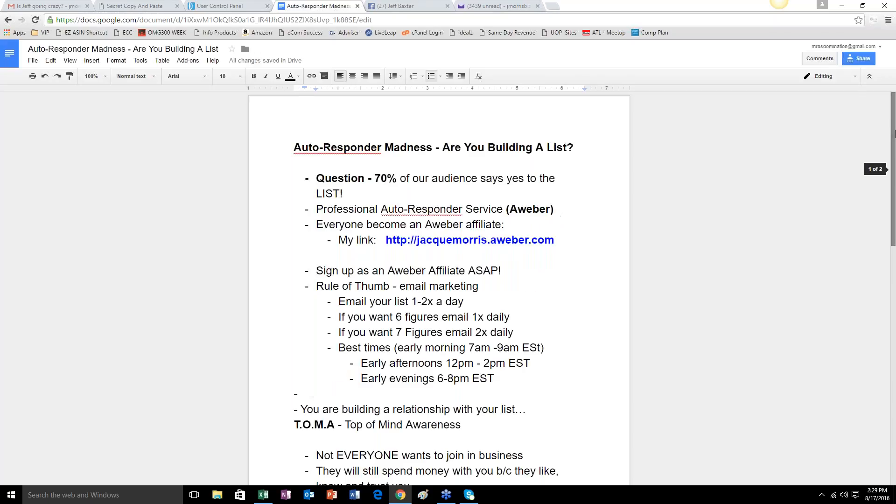